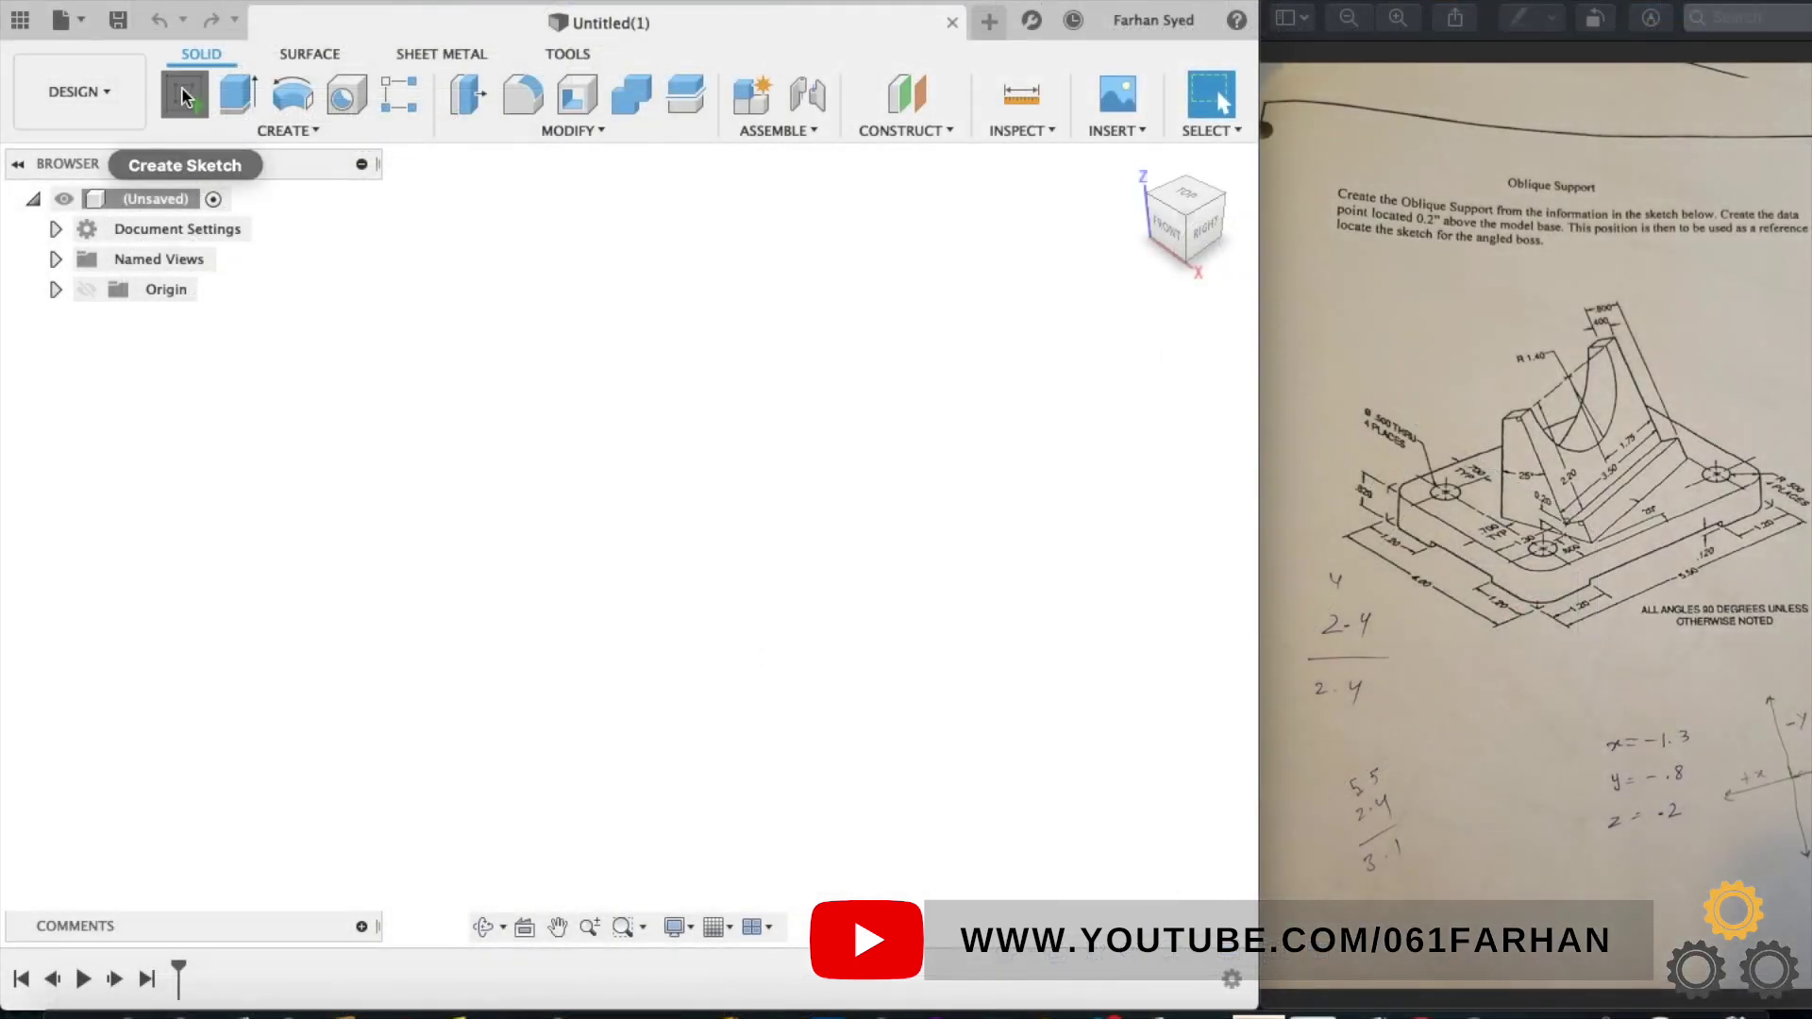
- Sketch a 5.5 by 4 in center rectangle on the horizontal plane, centred on the origin, and finish the sketch
left_click(169, 94)
left_click(699, 557)
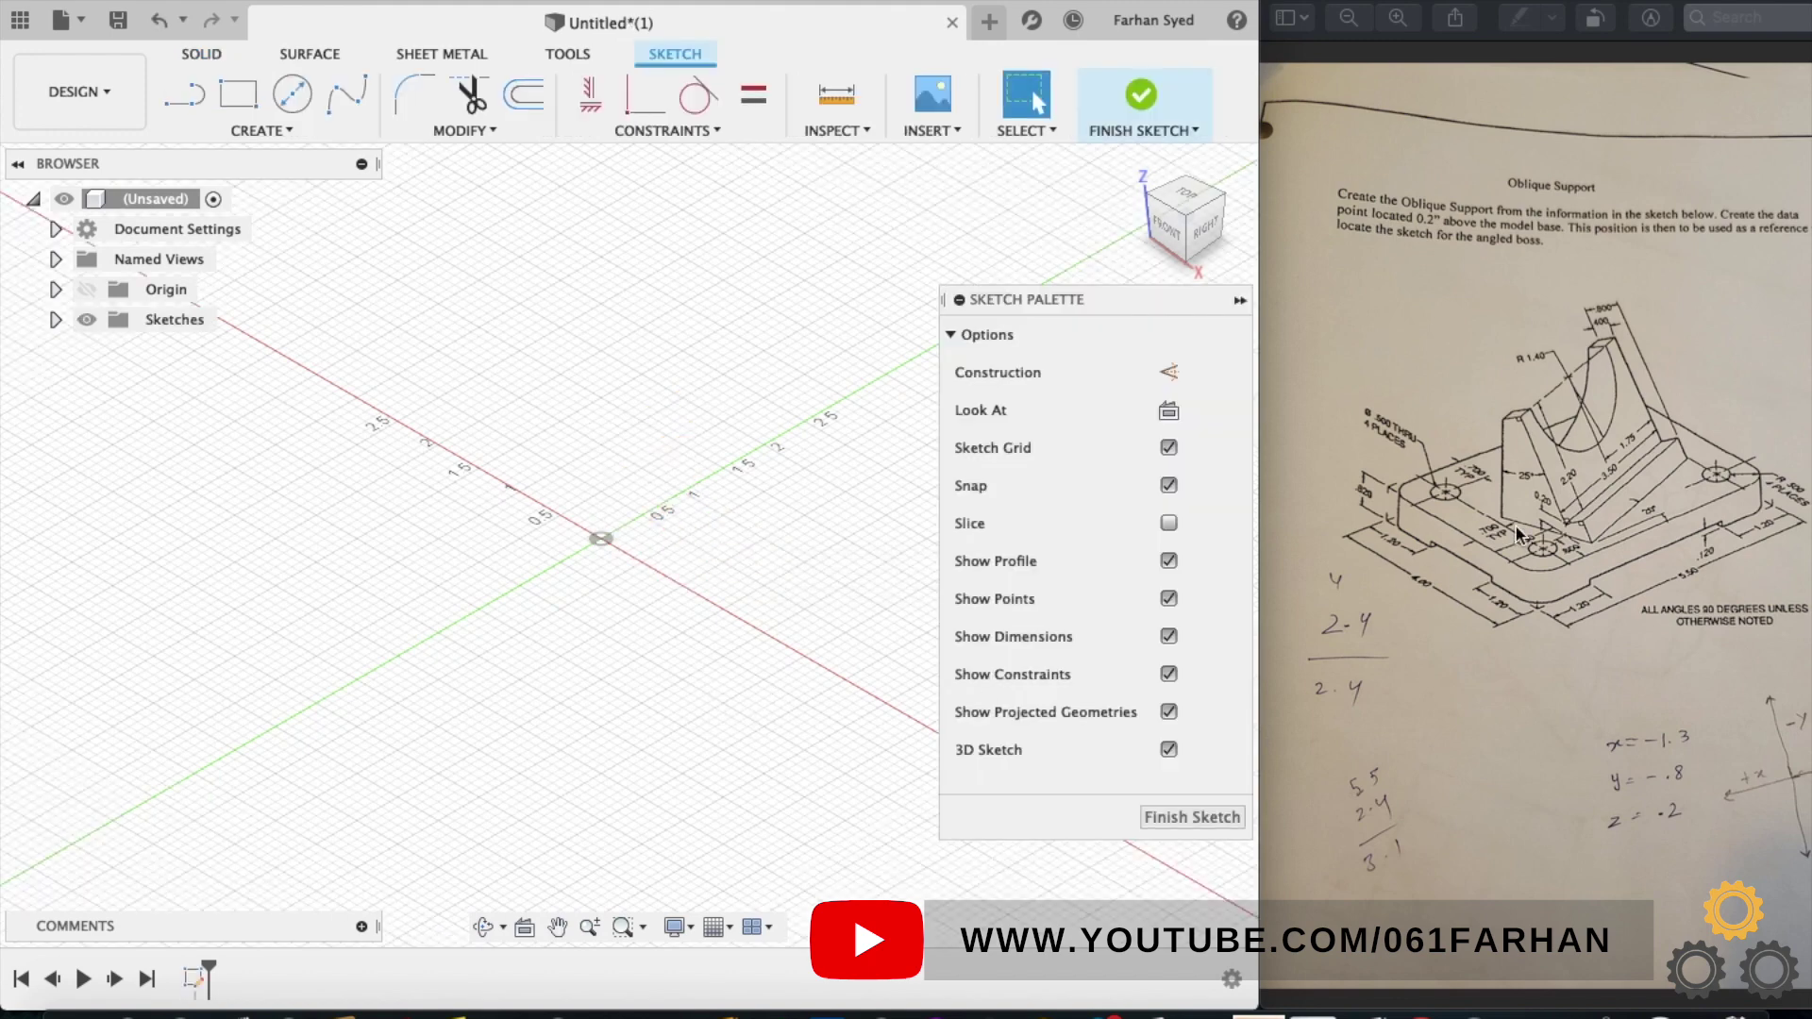
left_click(1413, 594)
key("grave")
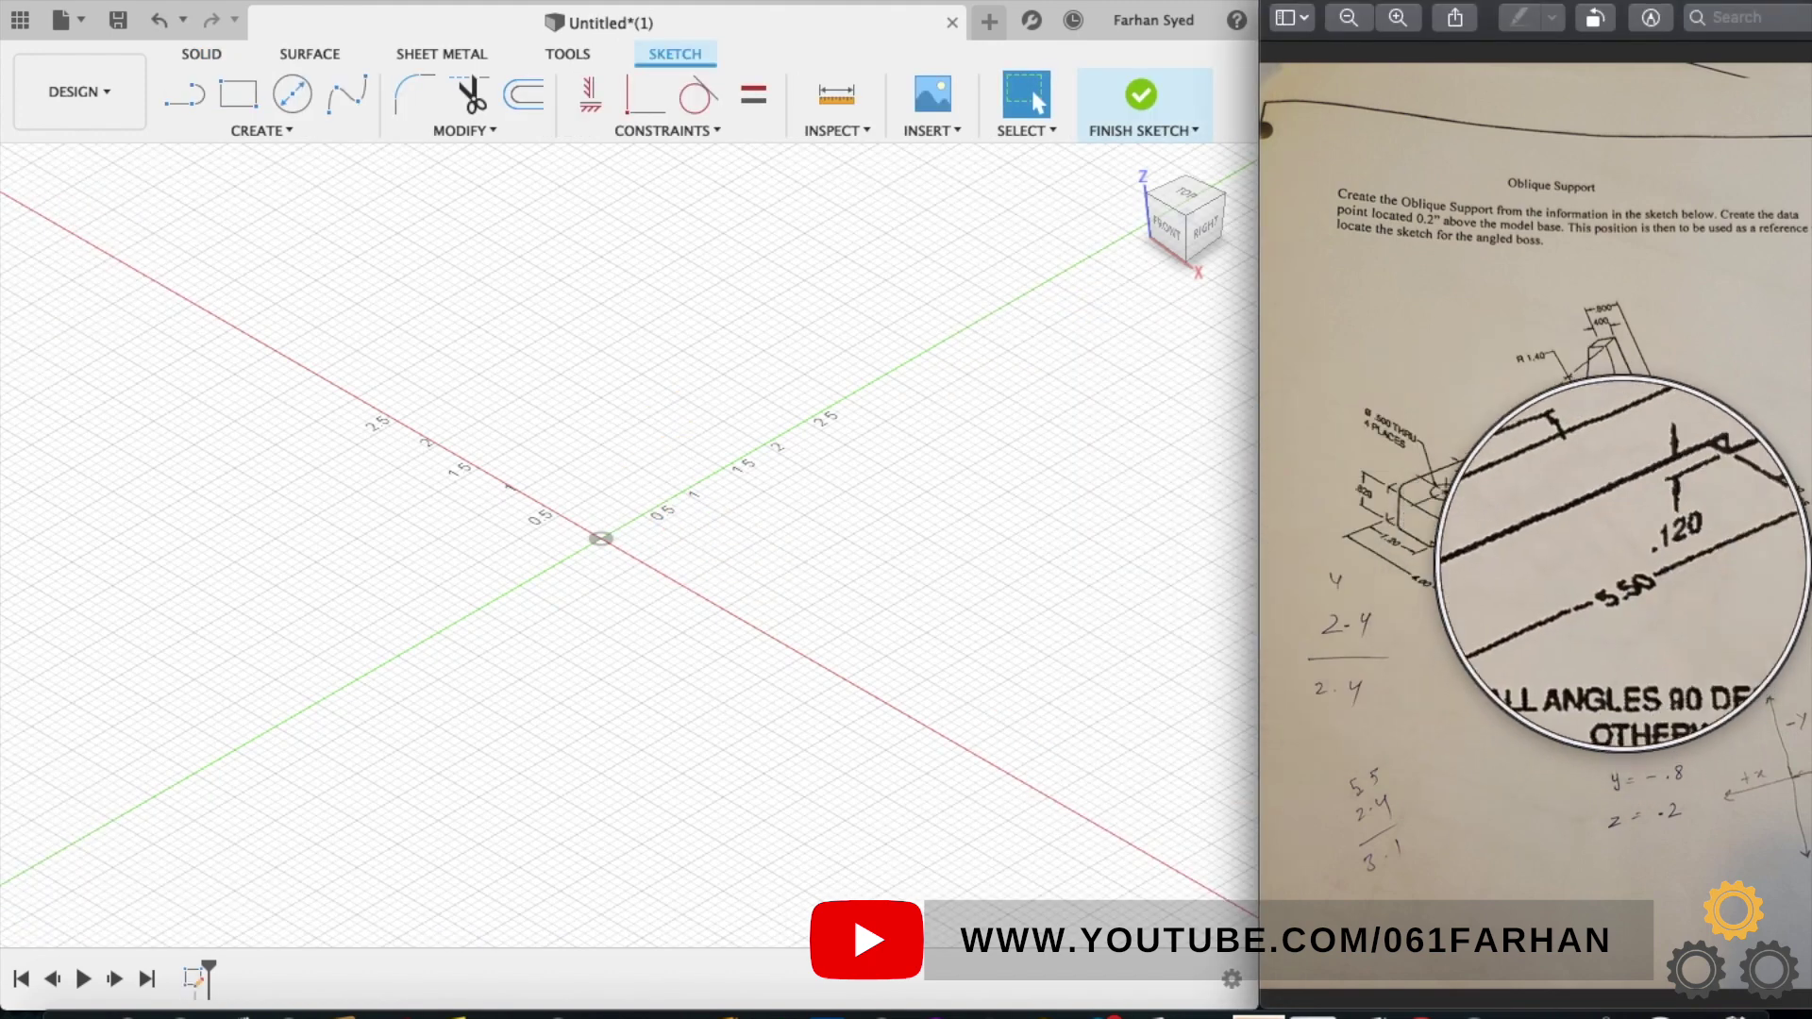
left_click(243, 124)
left_click(510, 210)
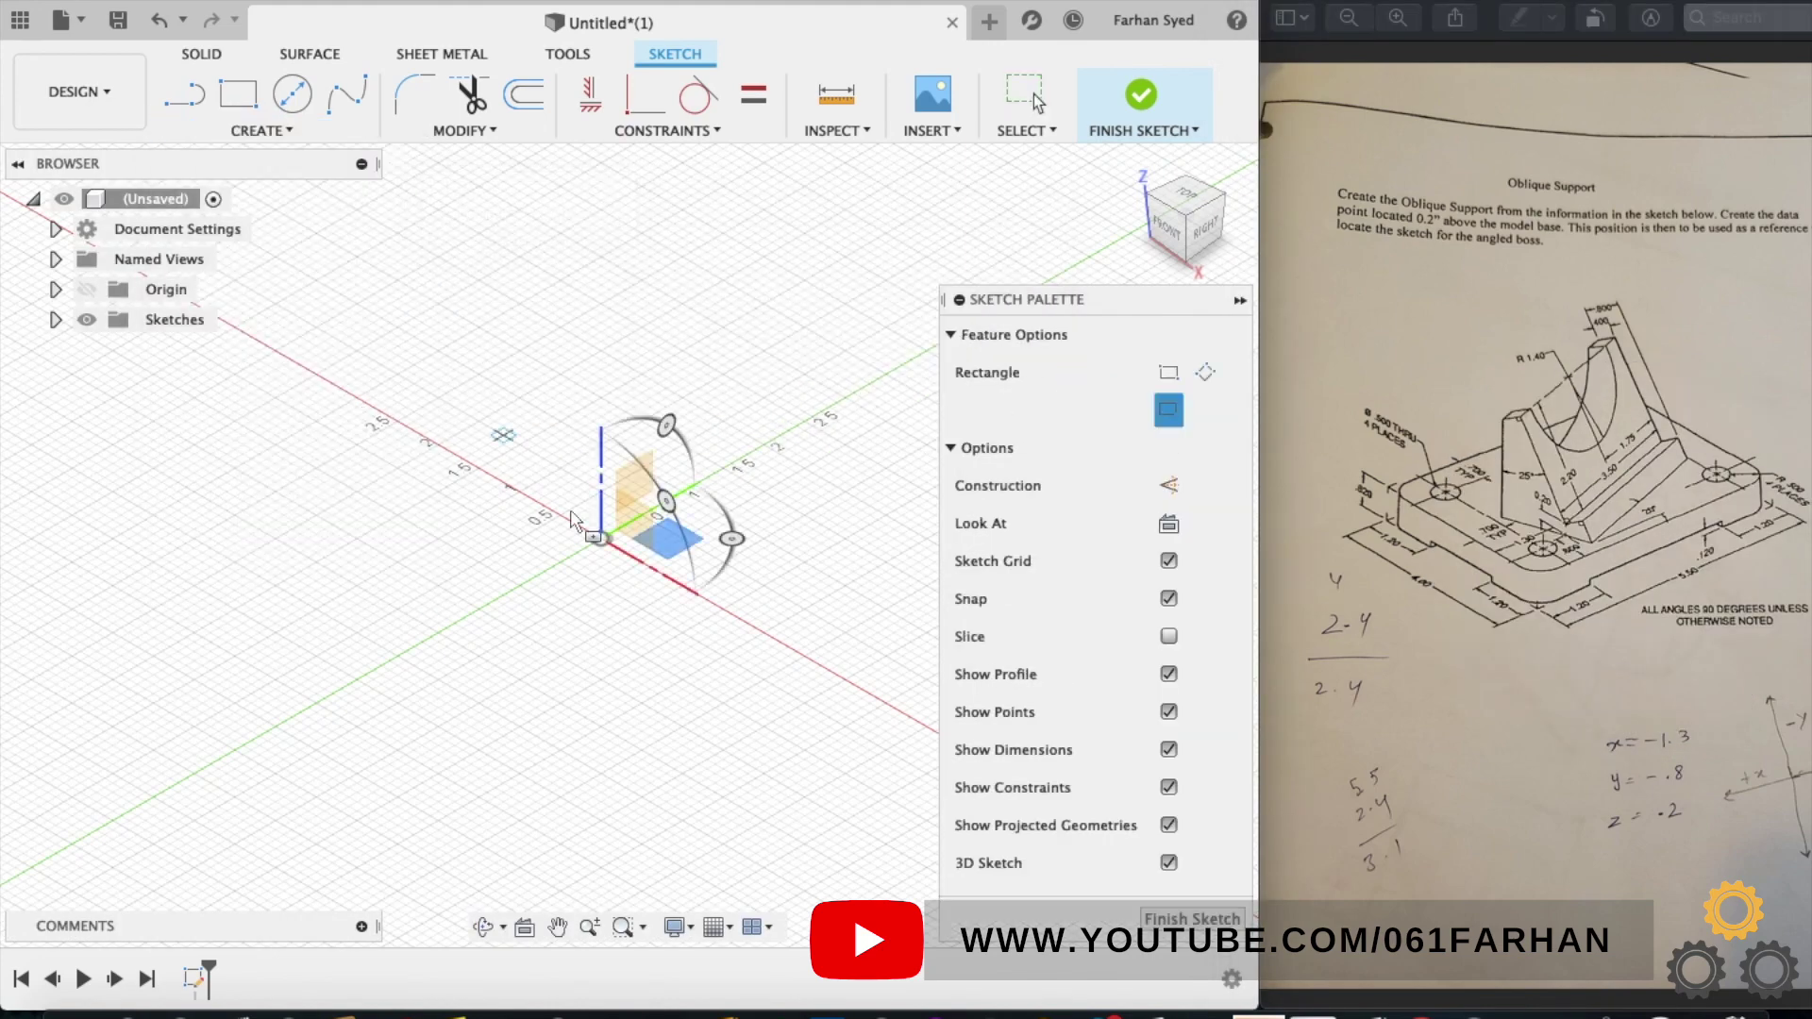
left_click(611, 533)
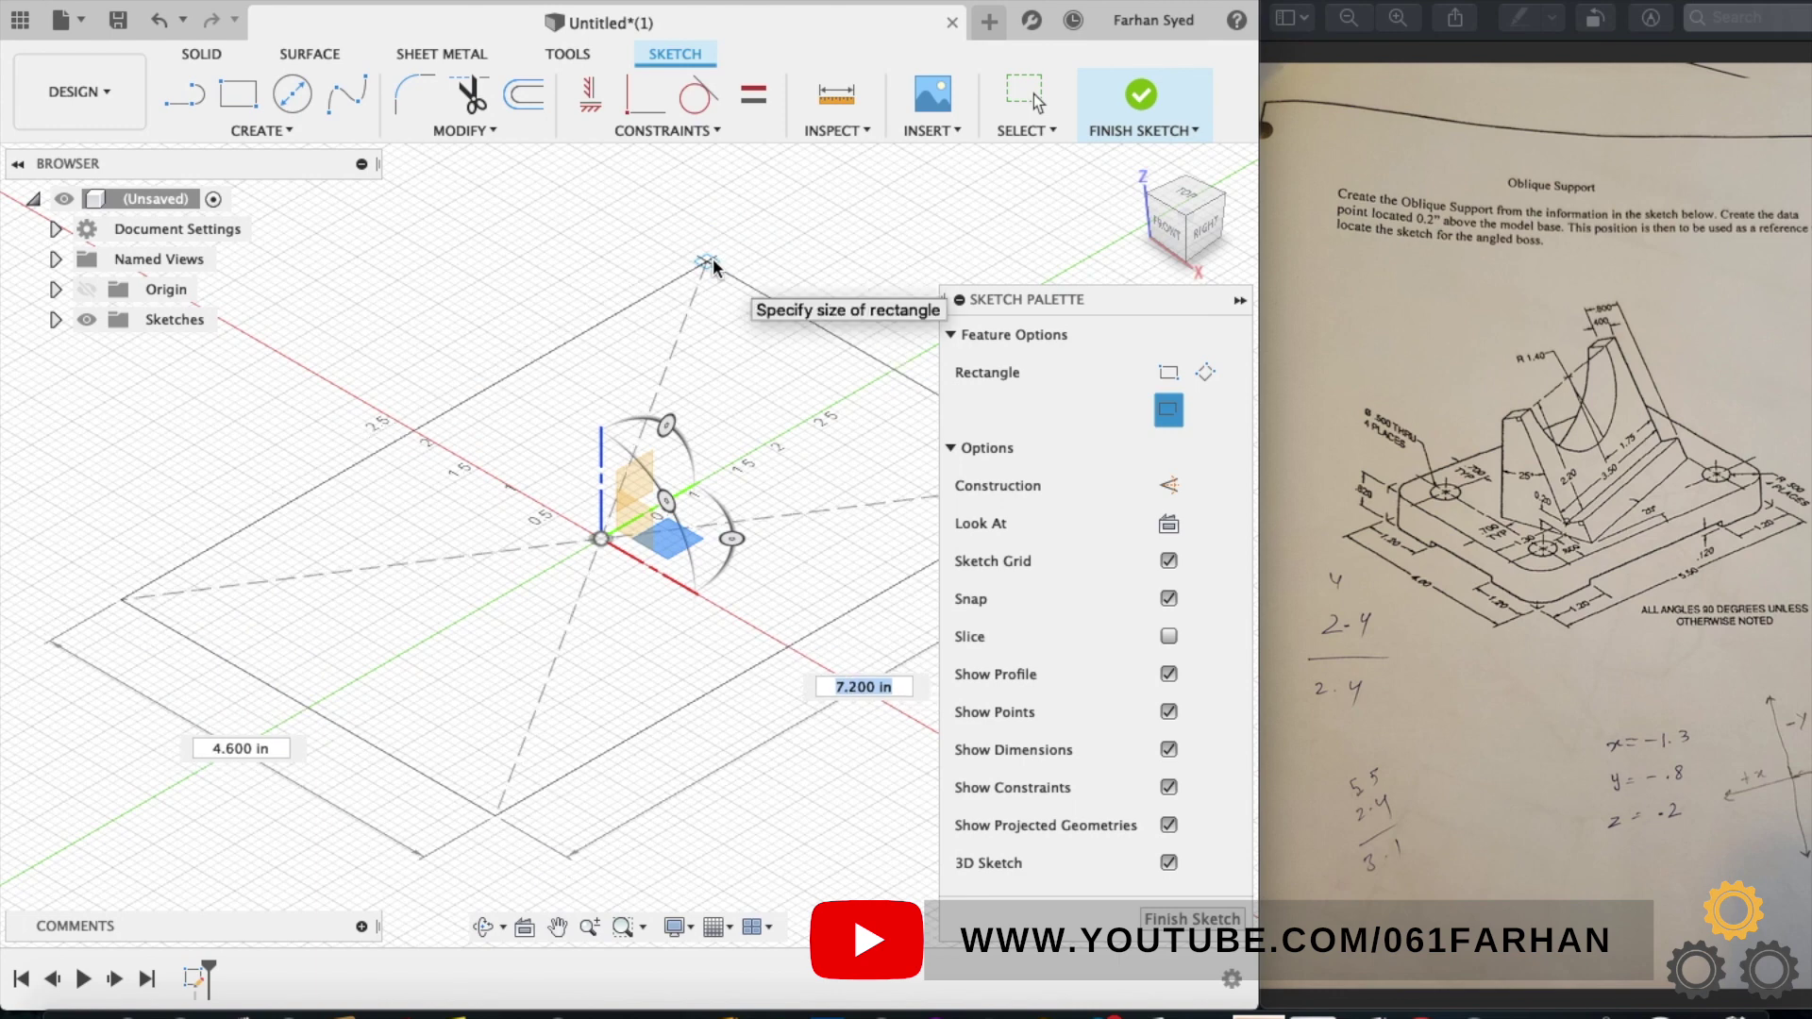
type("5.5")
key("Tab")
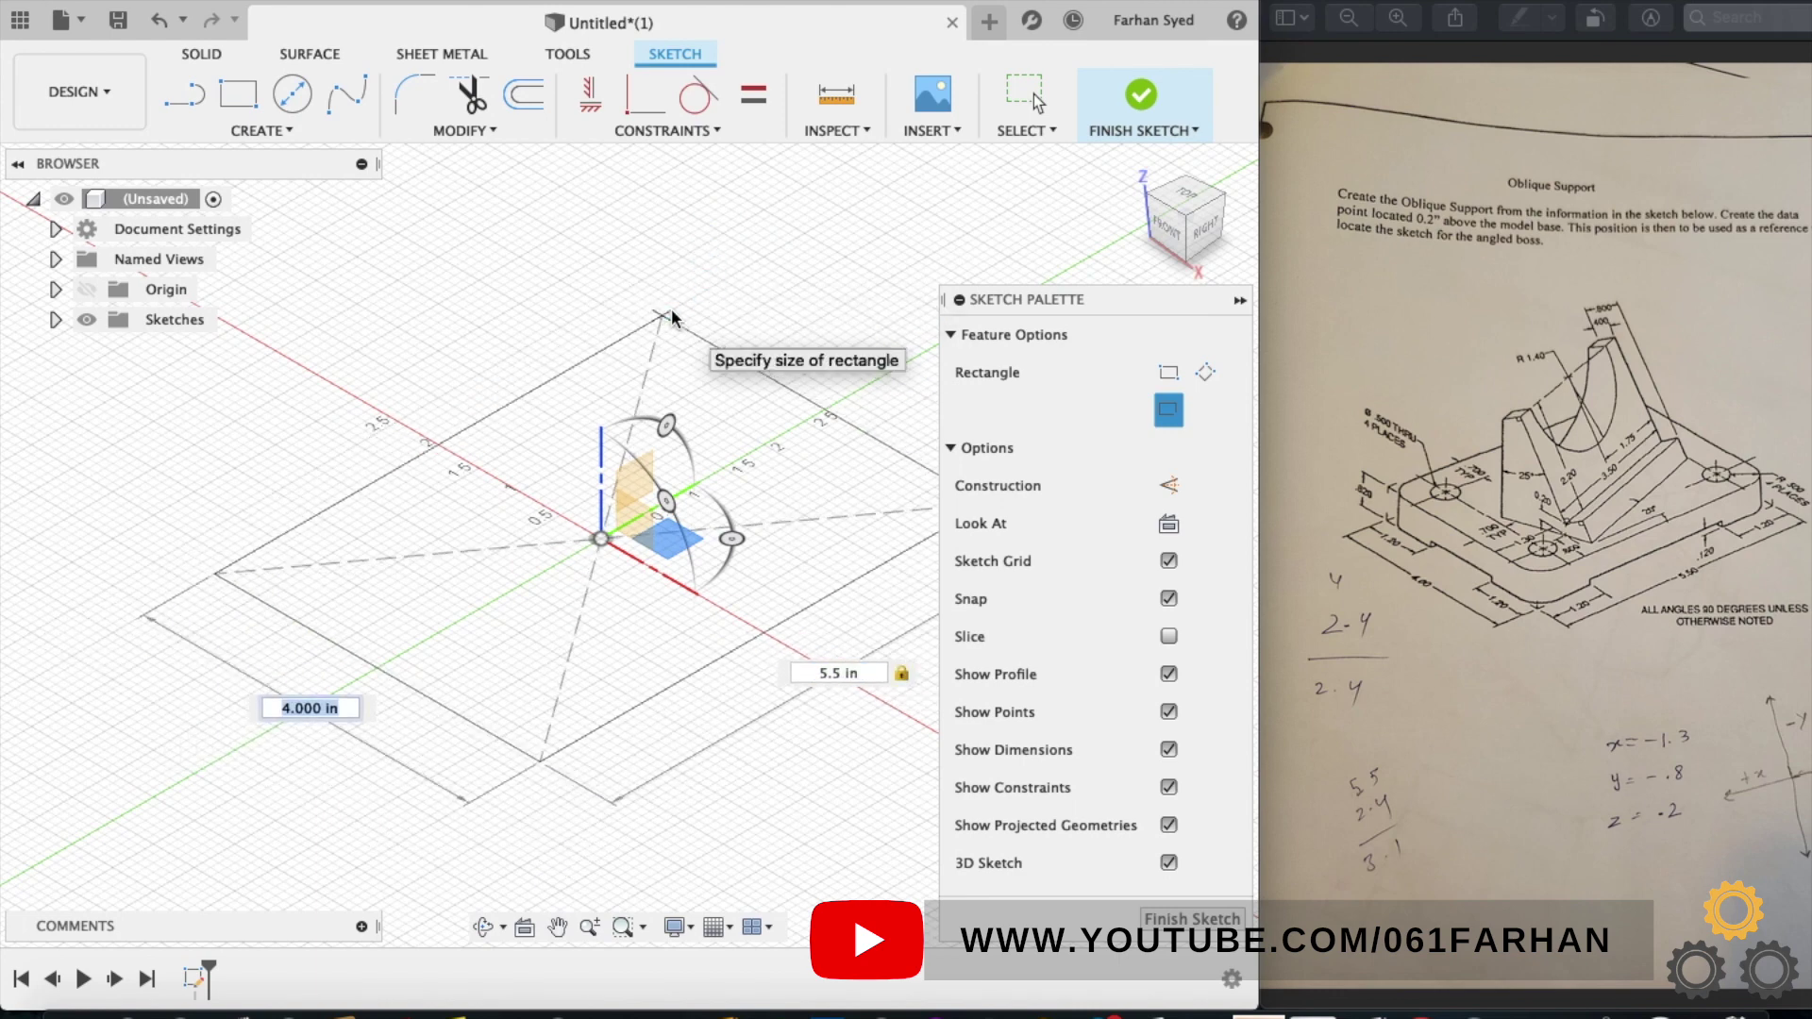
type("4")
key("Return")
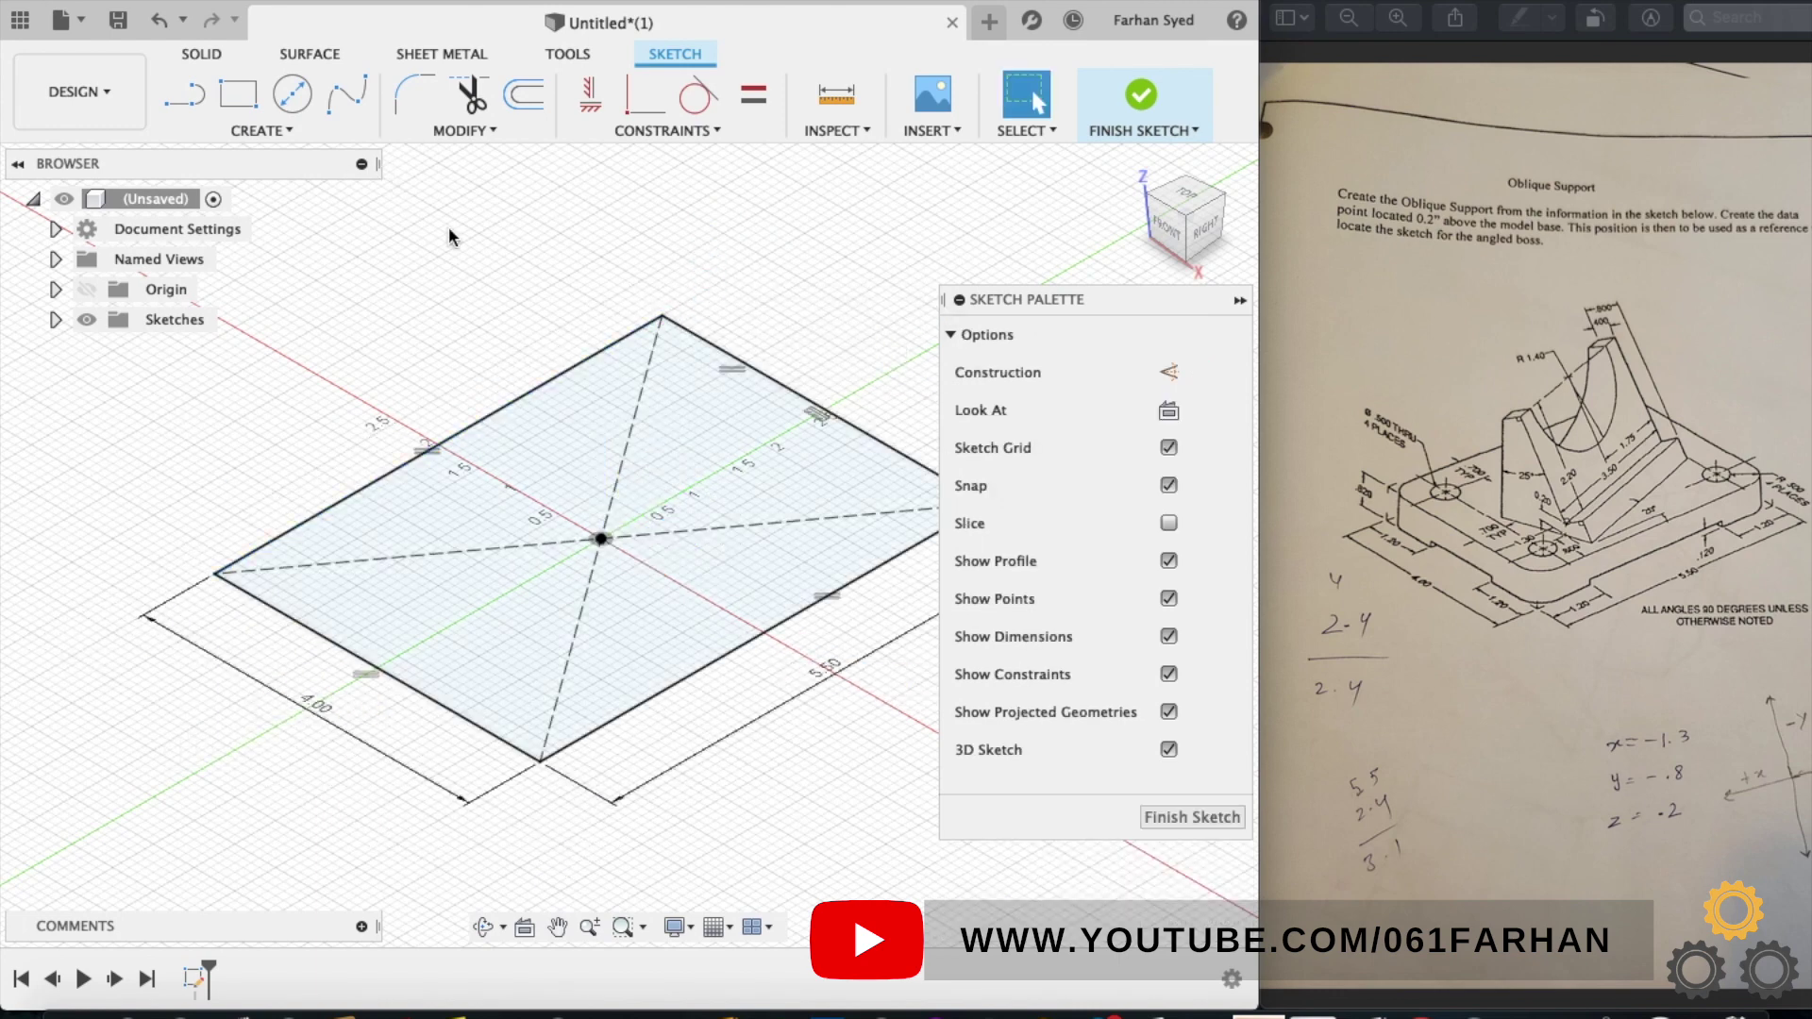
left_click(347, 95)
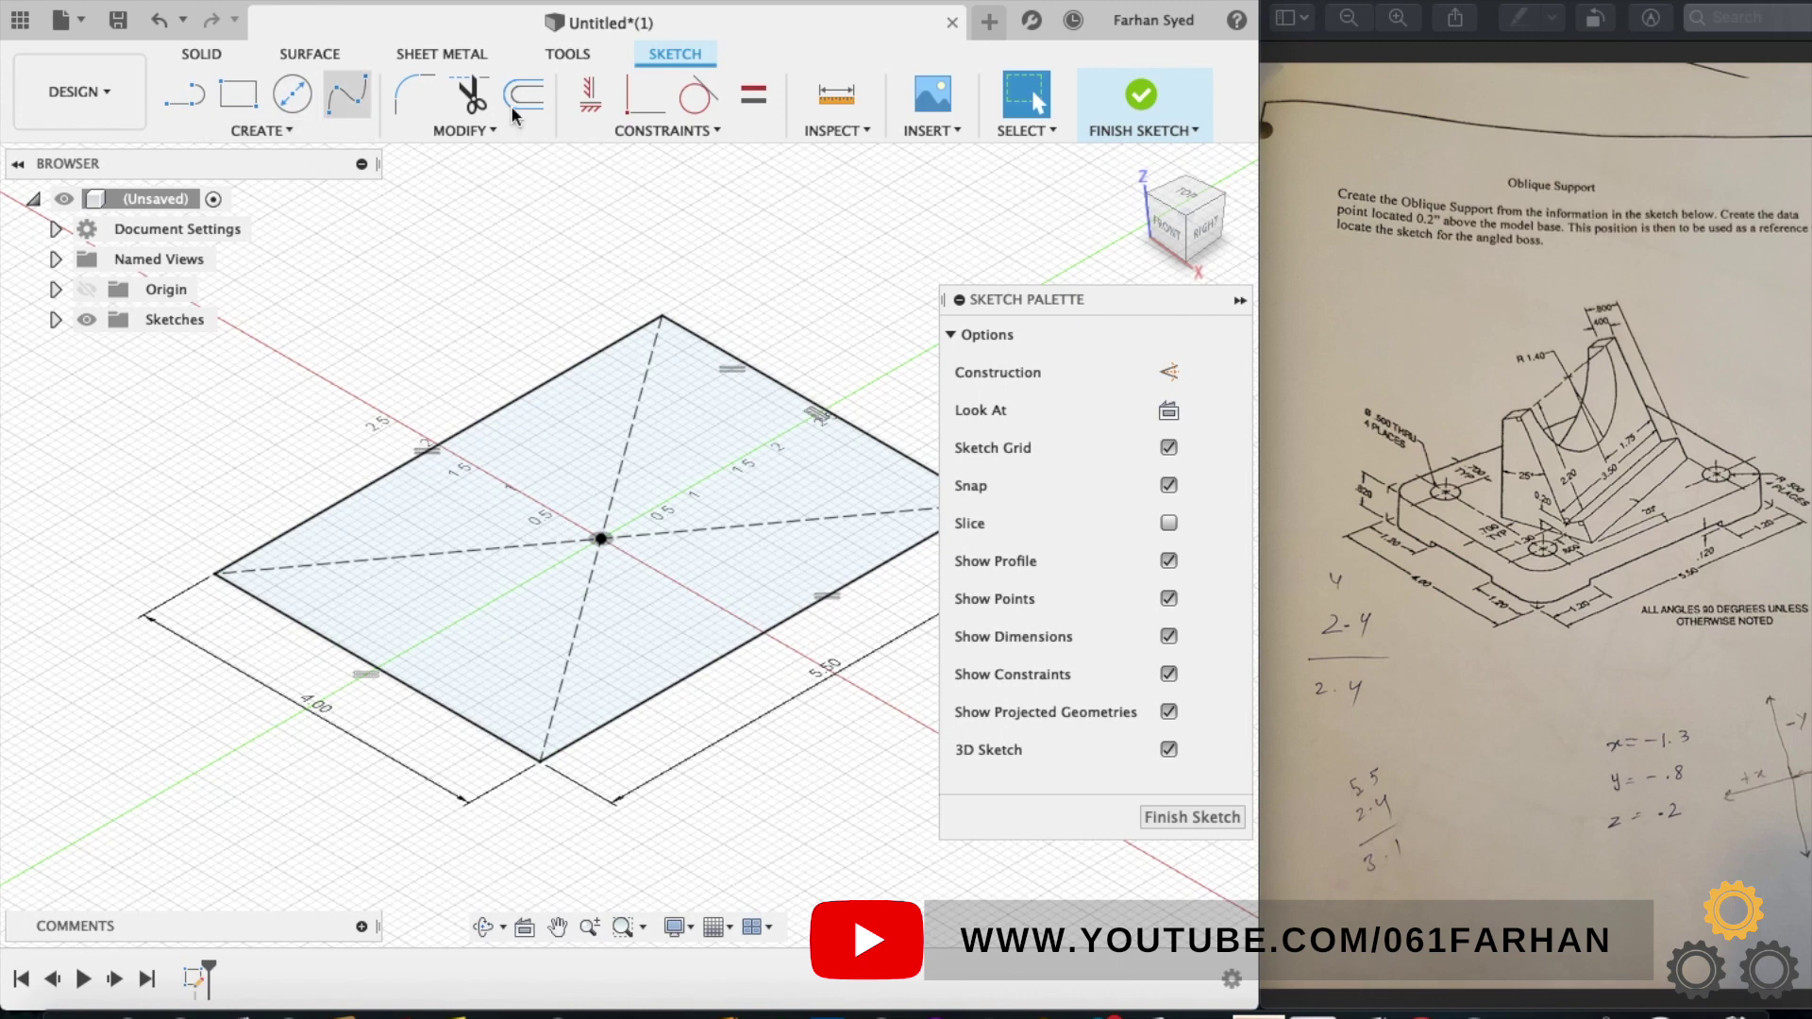
left_click(1141, 94)
- Extrude the rectangle profile 0.82 in upward as a new body
key("e")
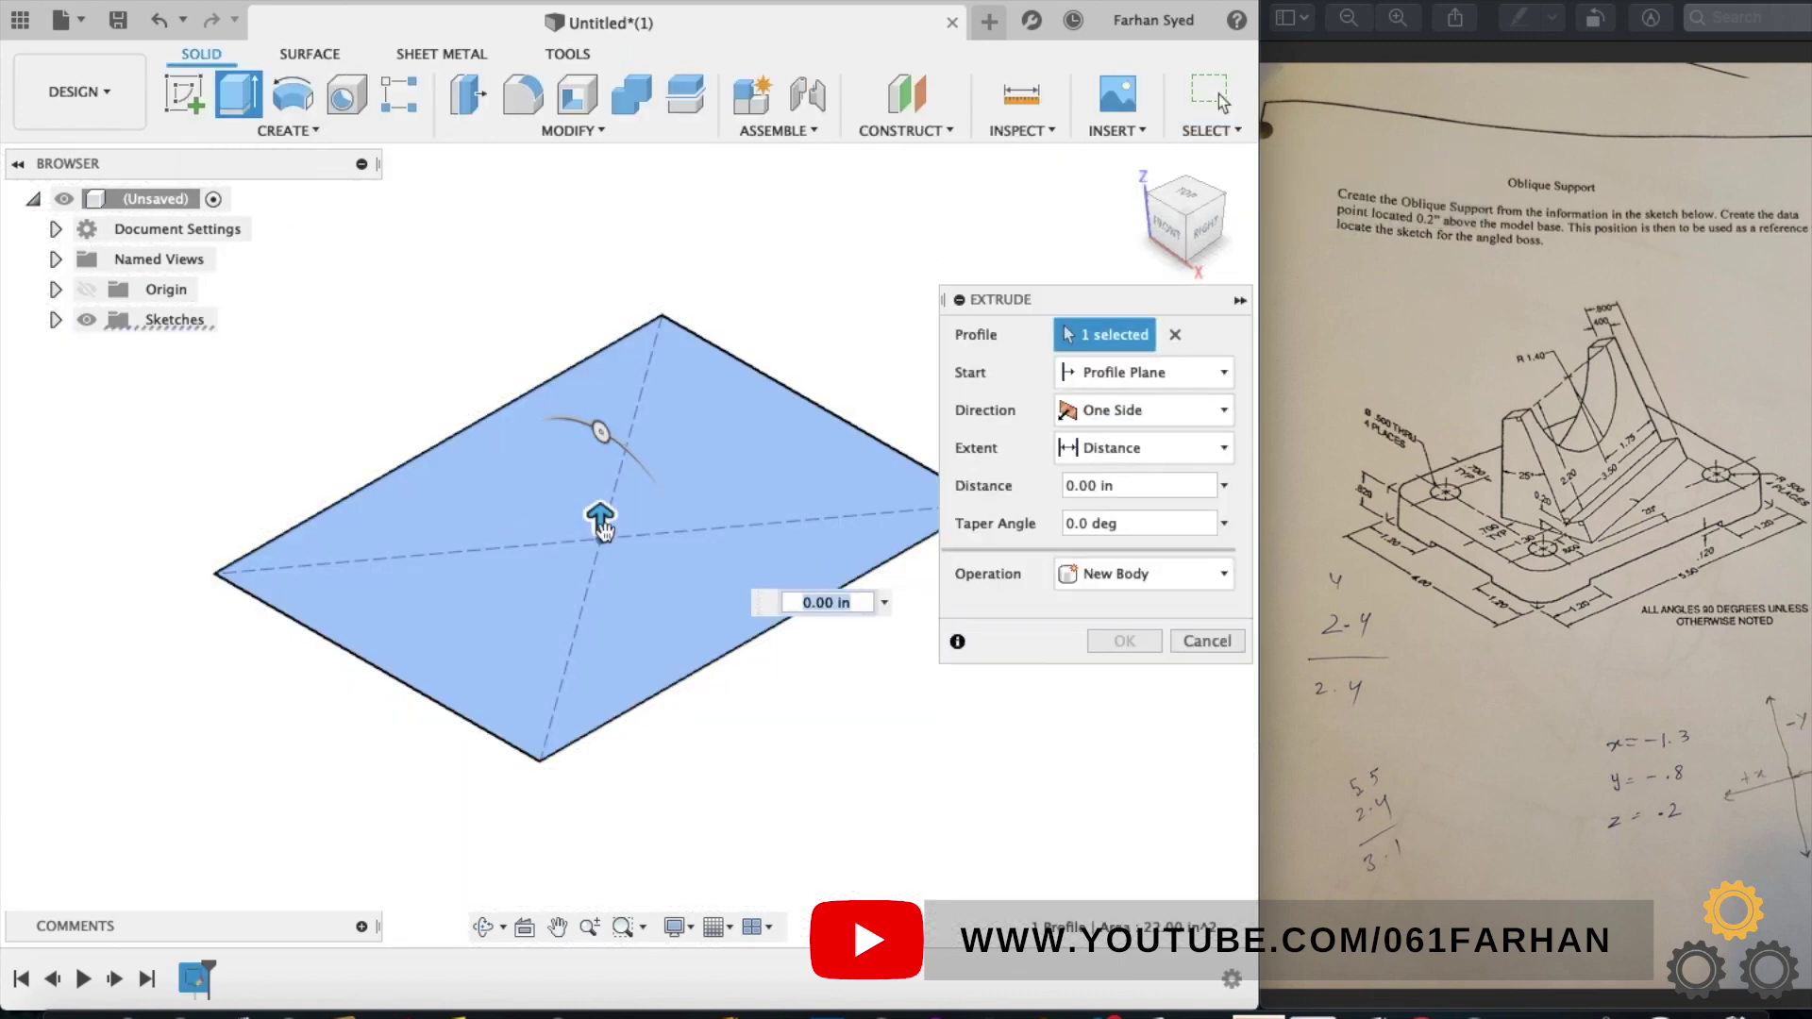
left_click(1362, 472)
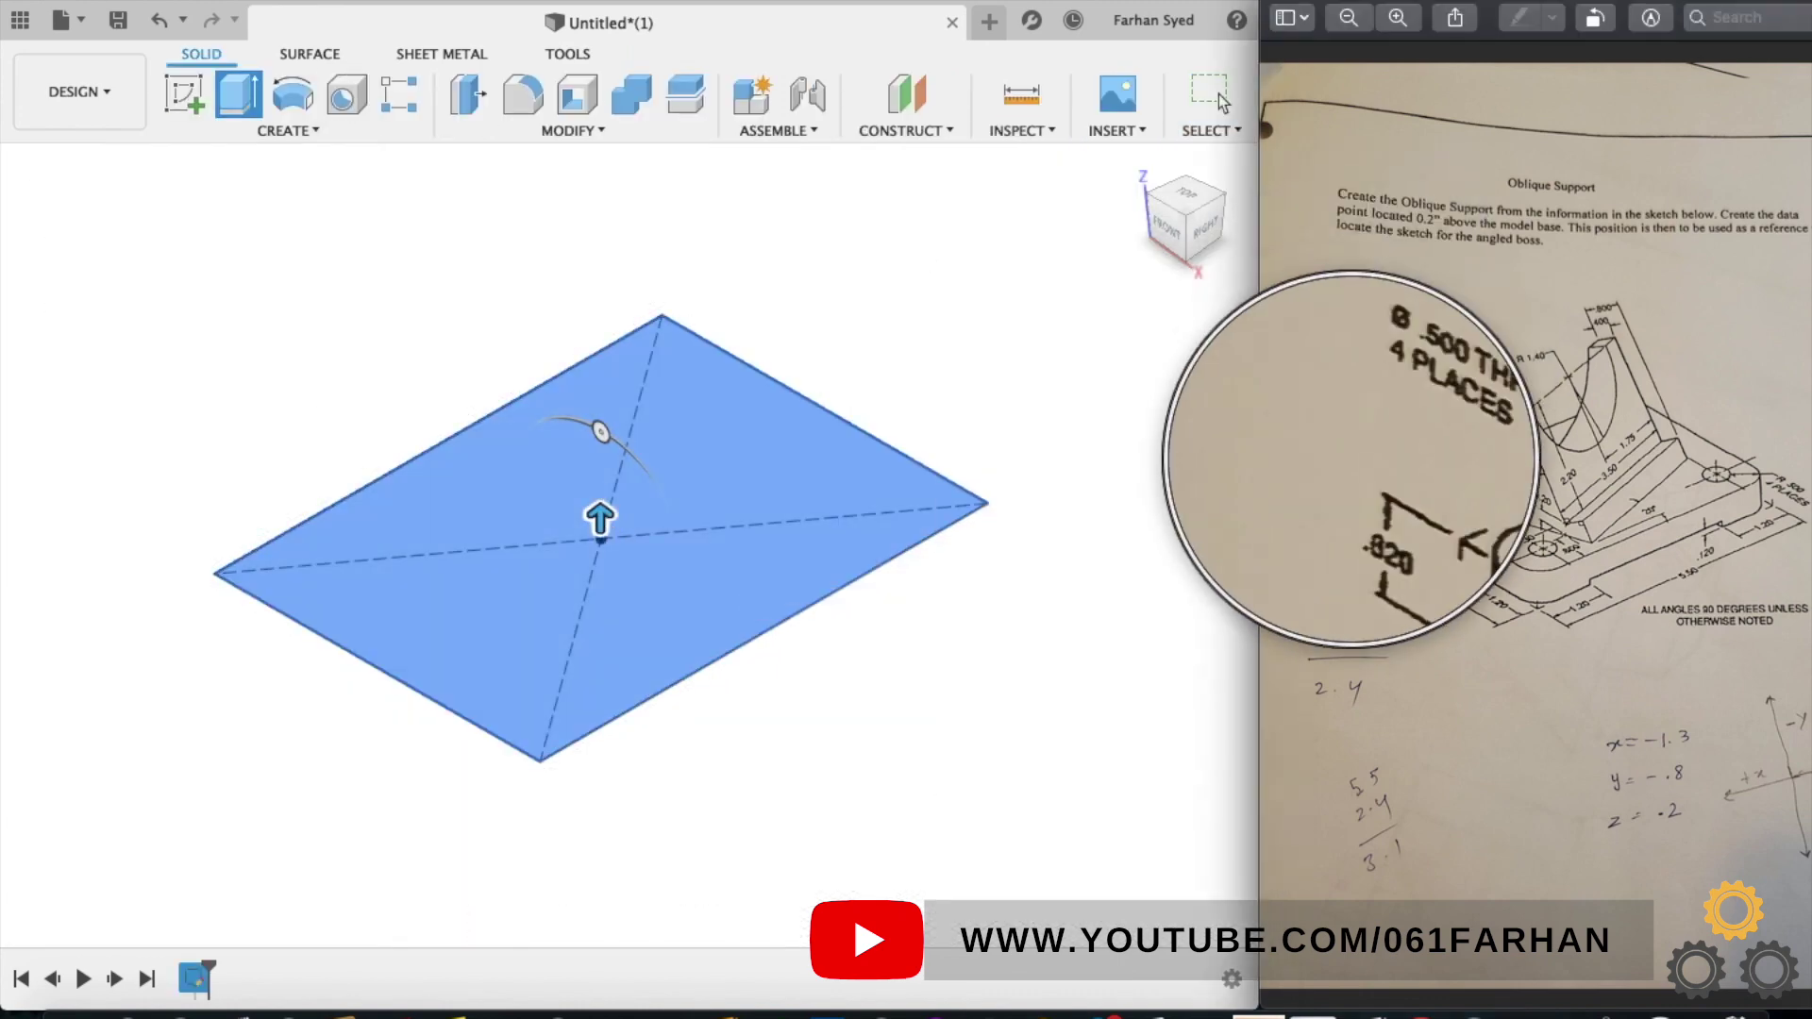
left_click(581, 474)
left_click(608, 528)
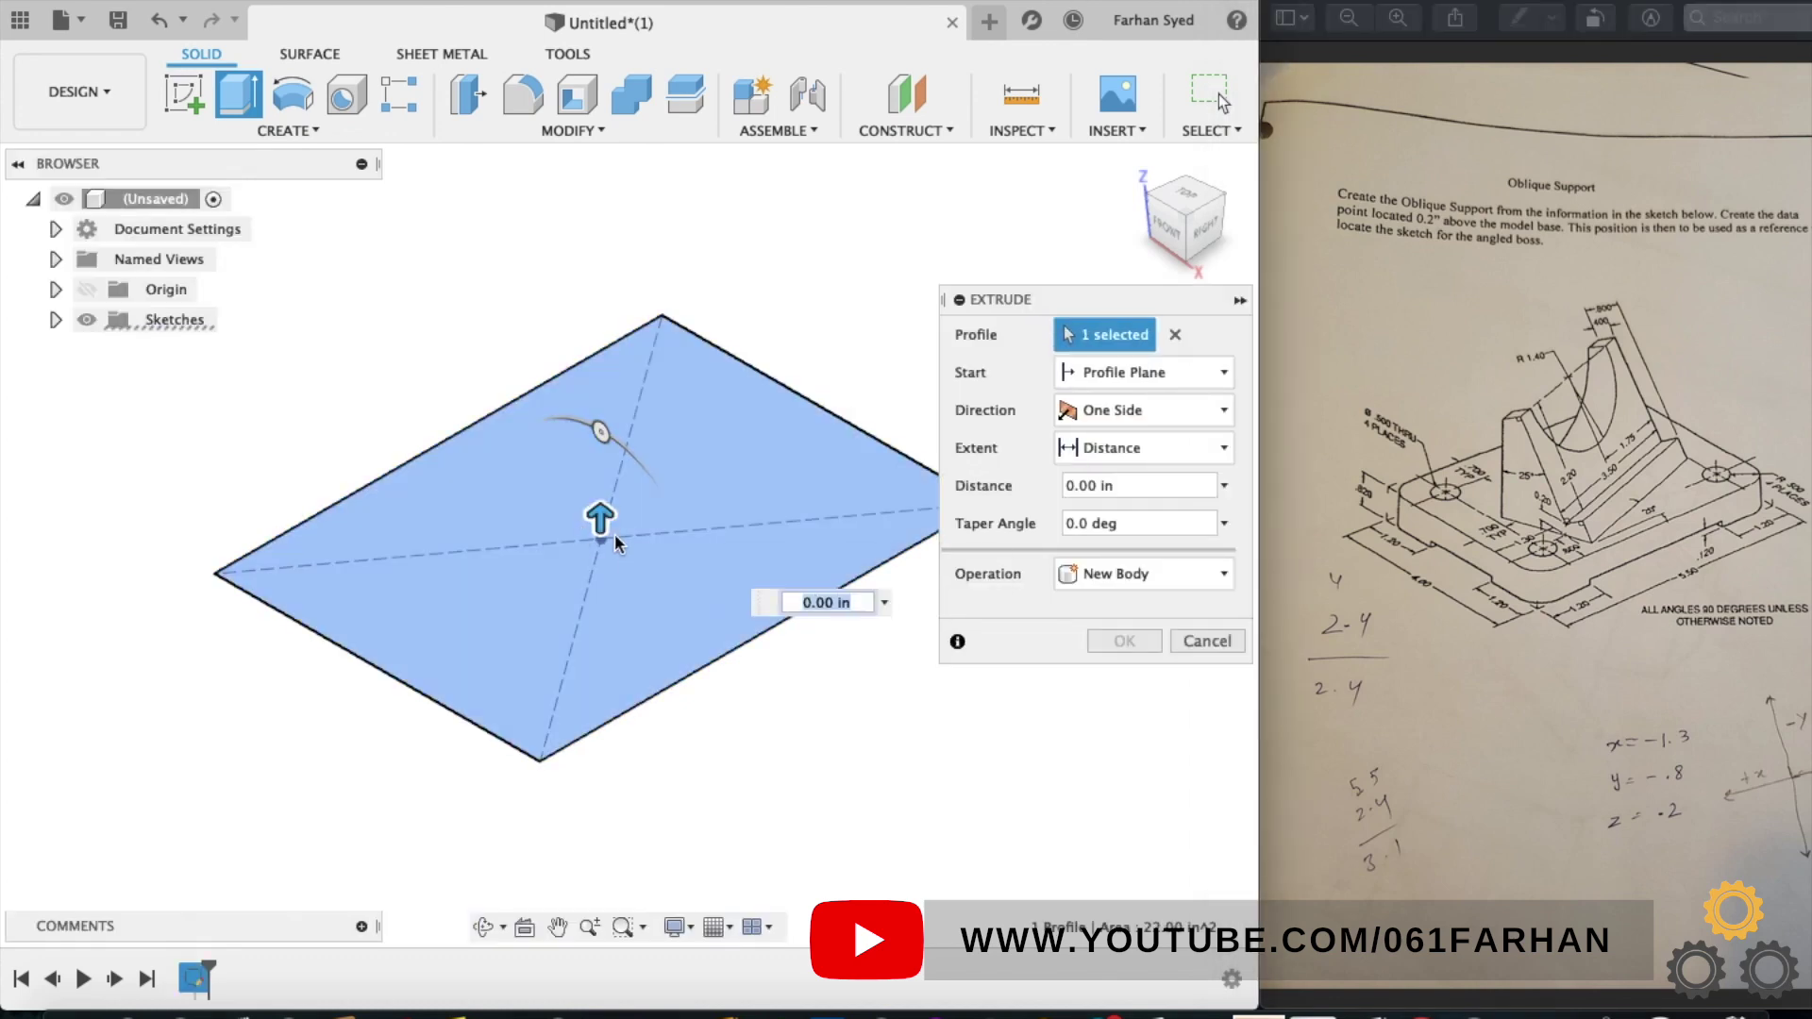
type(".82")
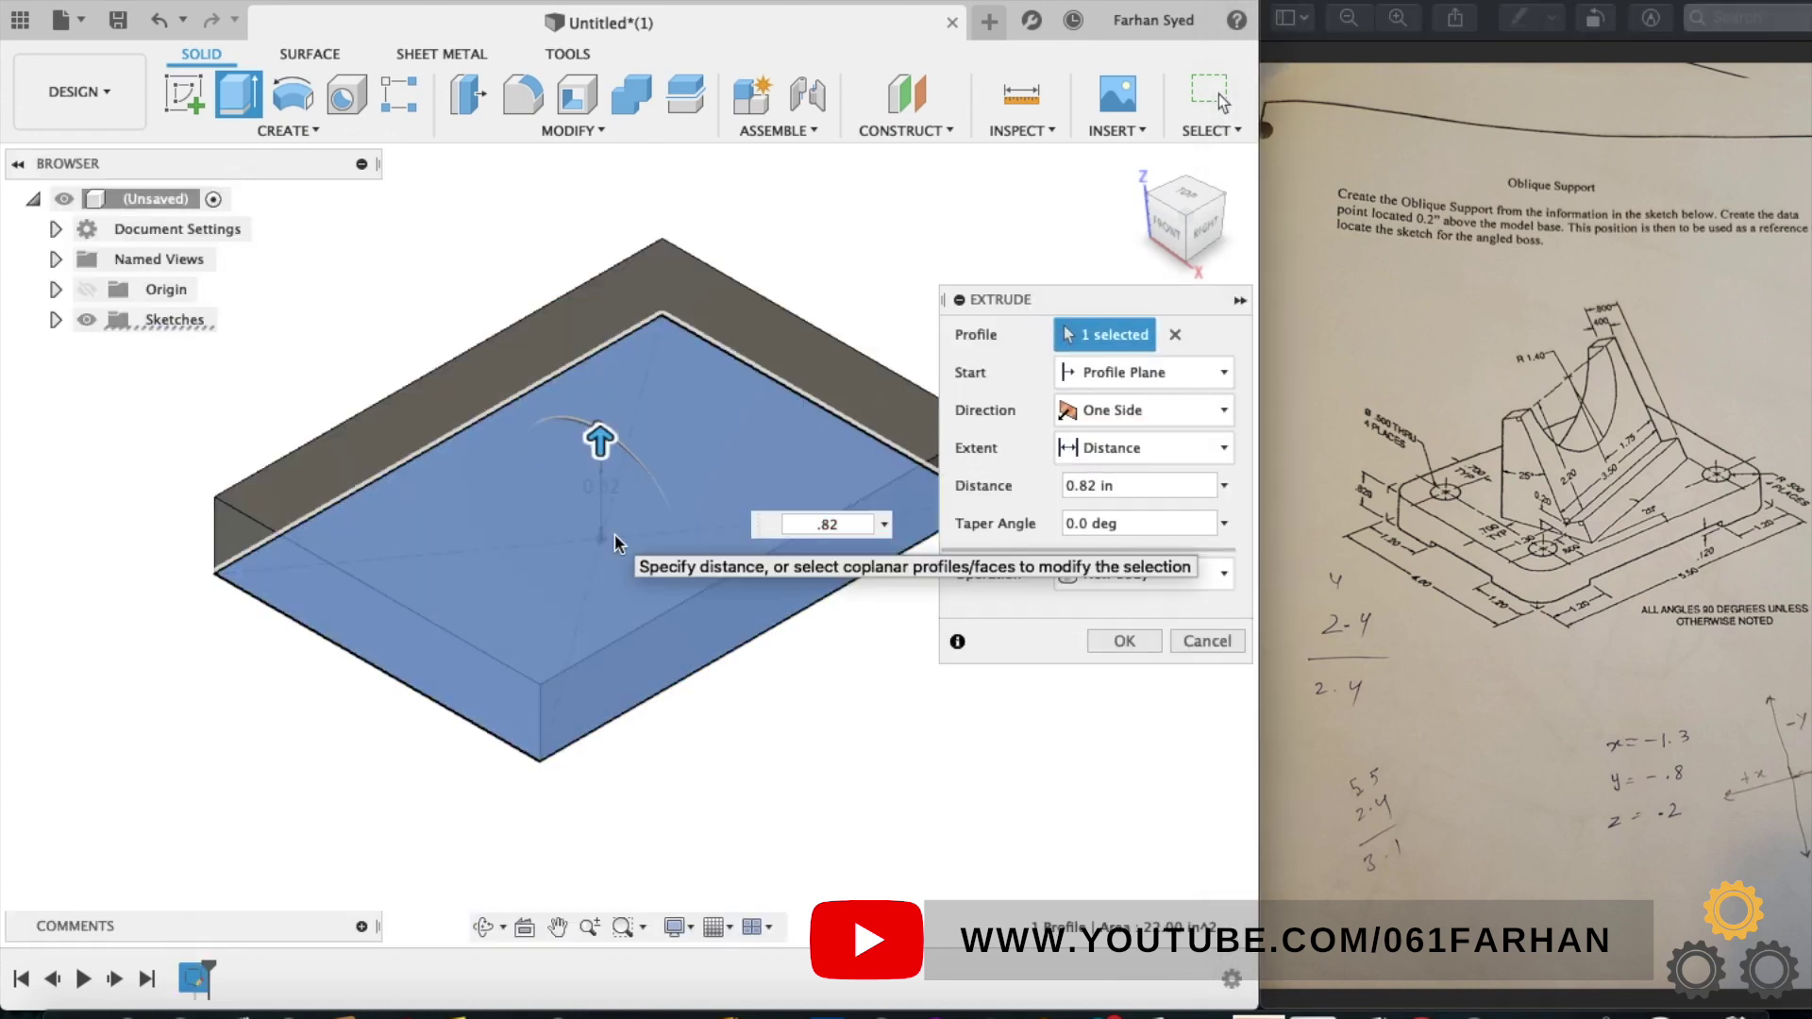
key("Return")
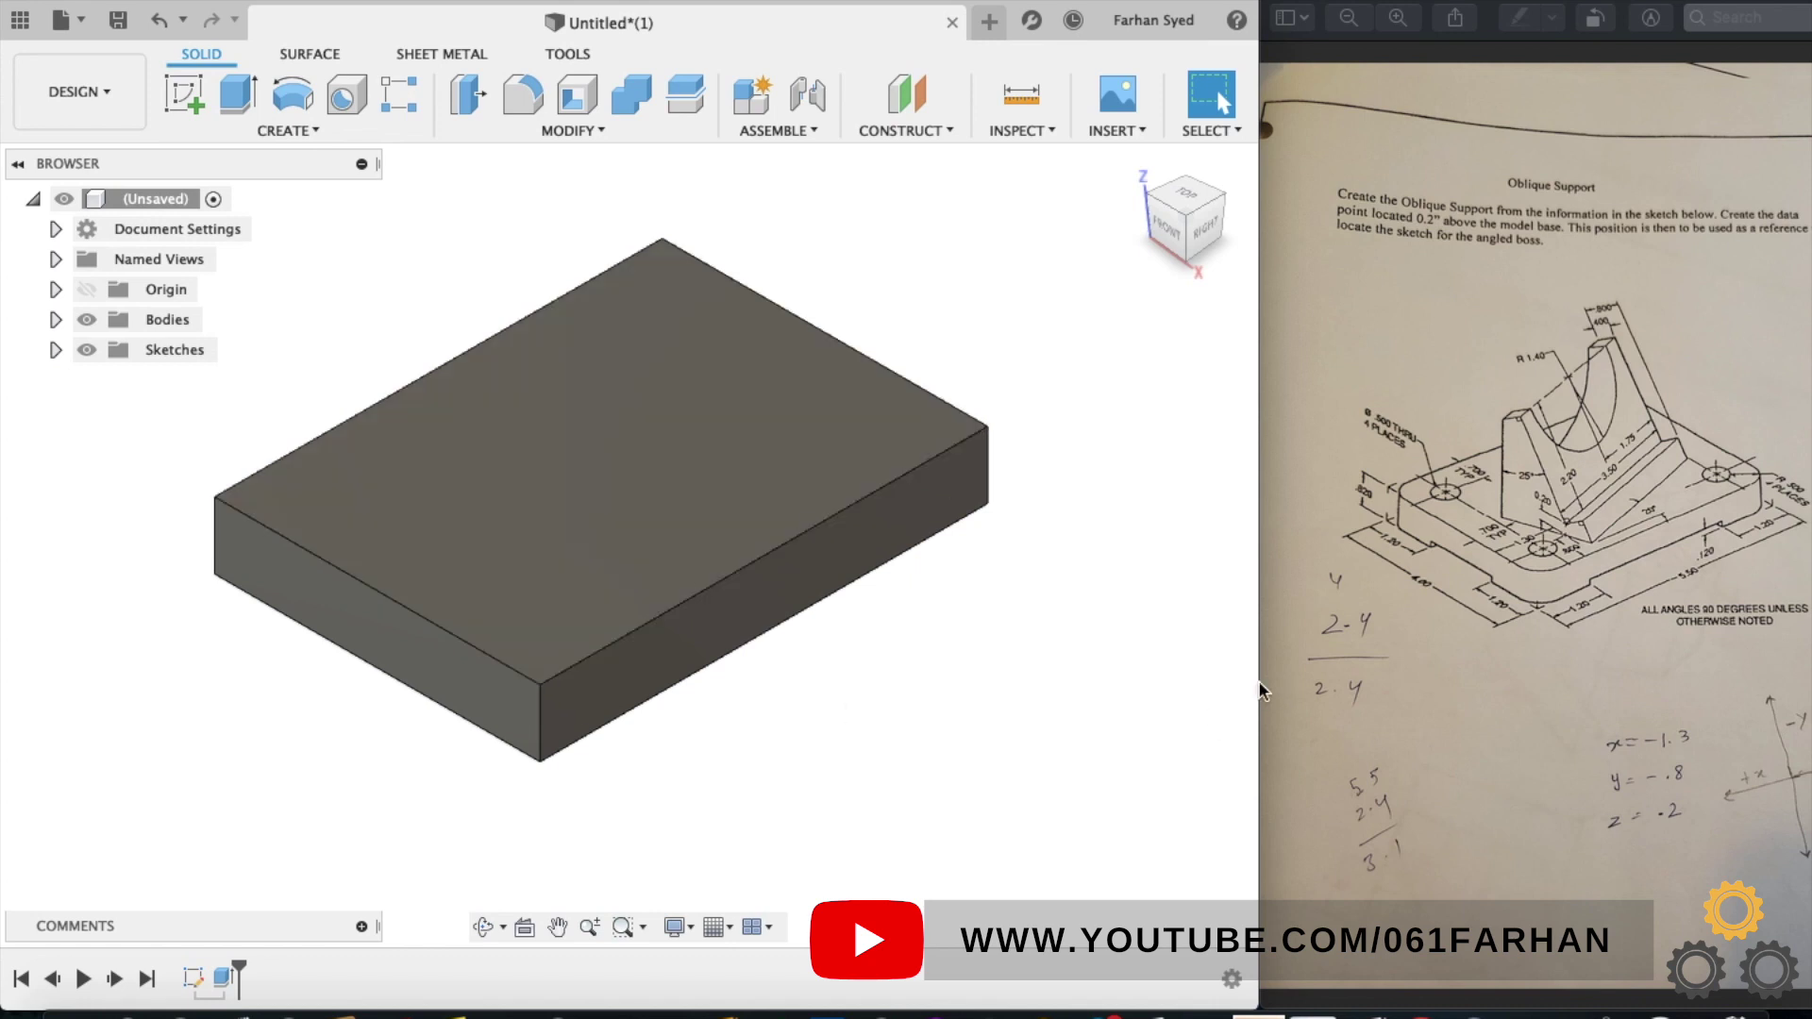
- Fillet the four vertical corner edges of the base plate with a 0.5 in radius
left_click(1621, 509)
key("grave")
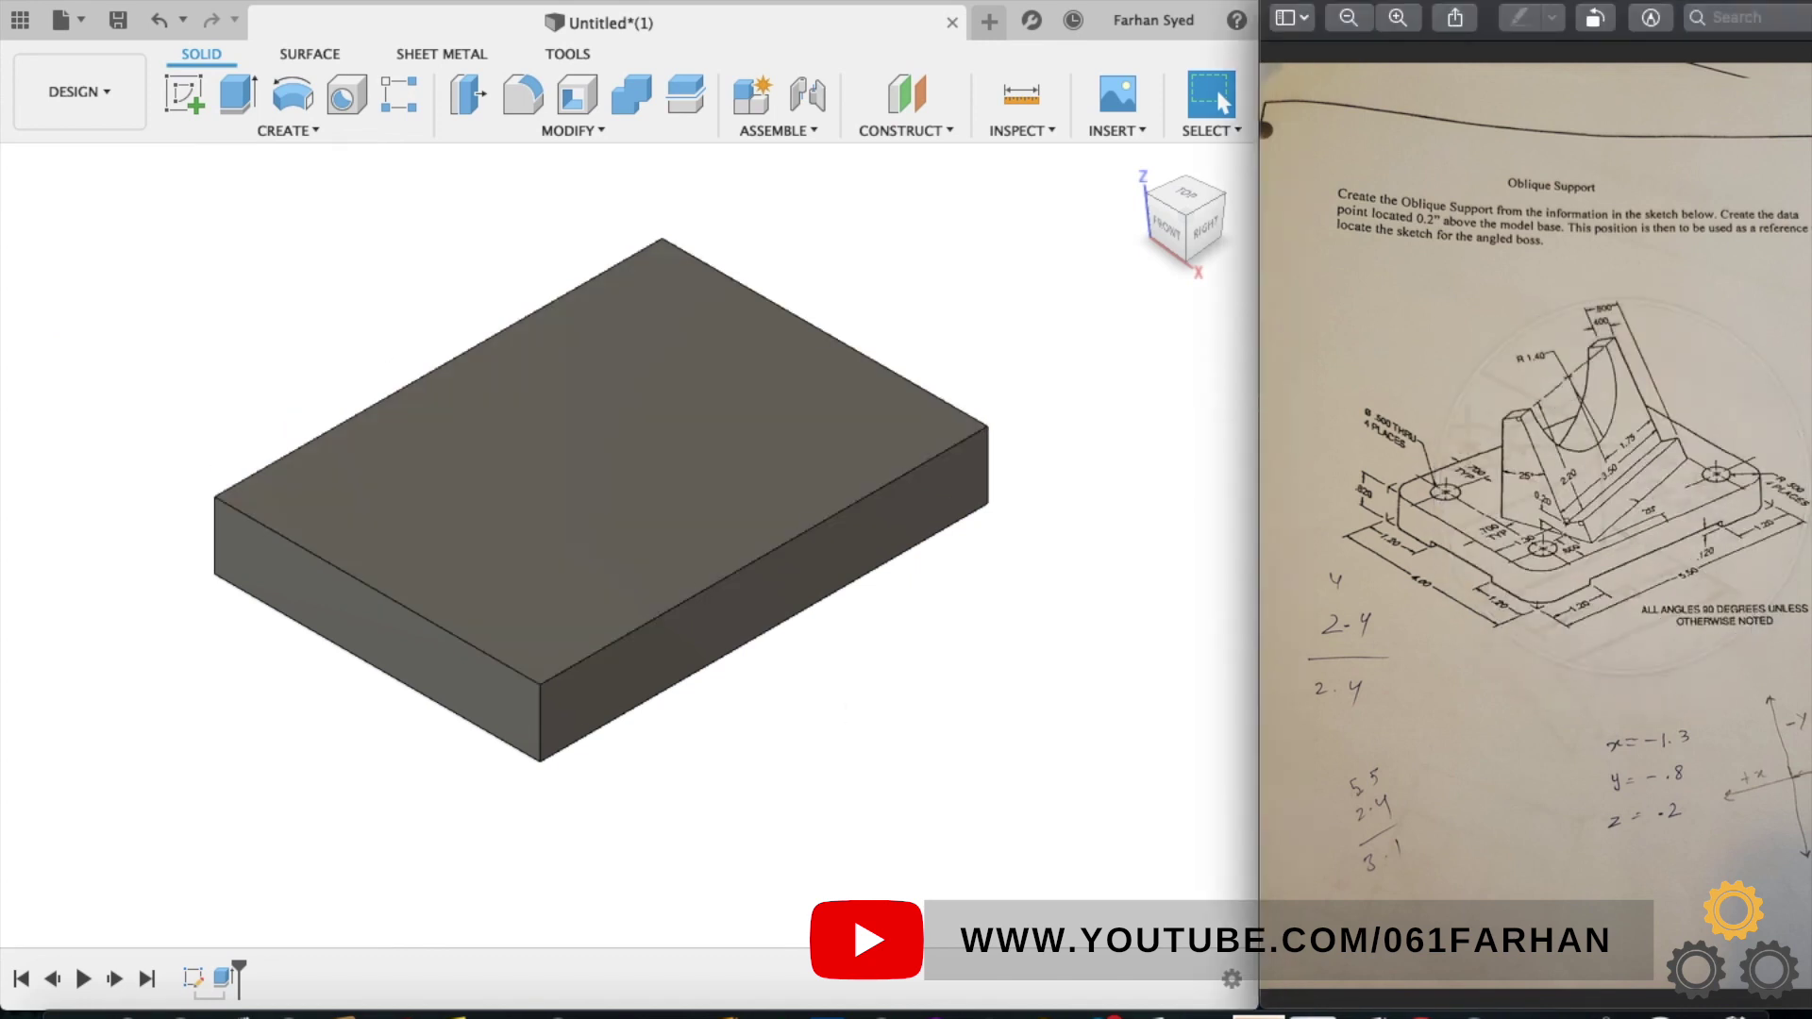
left_click(522, 94)
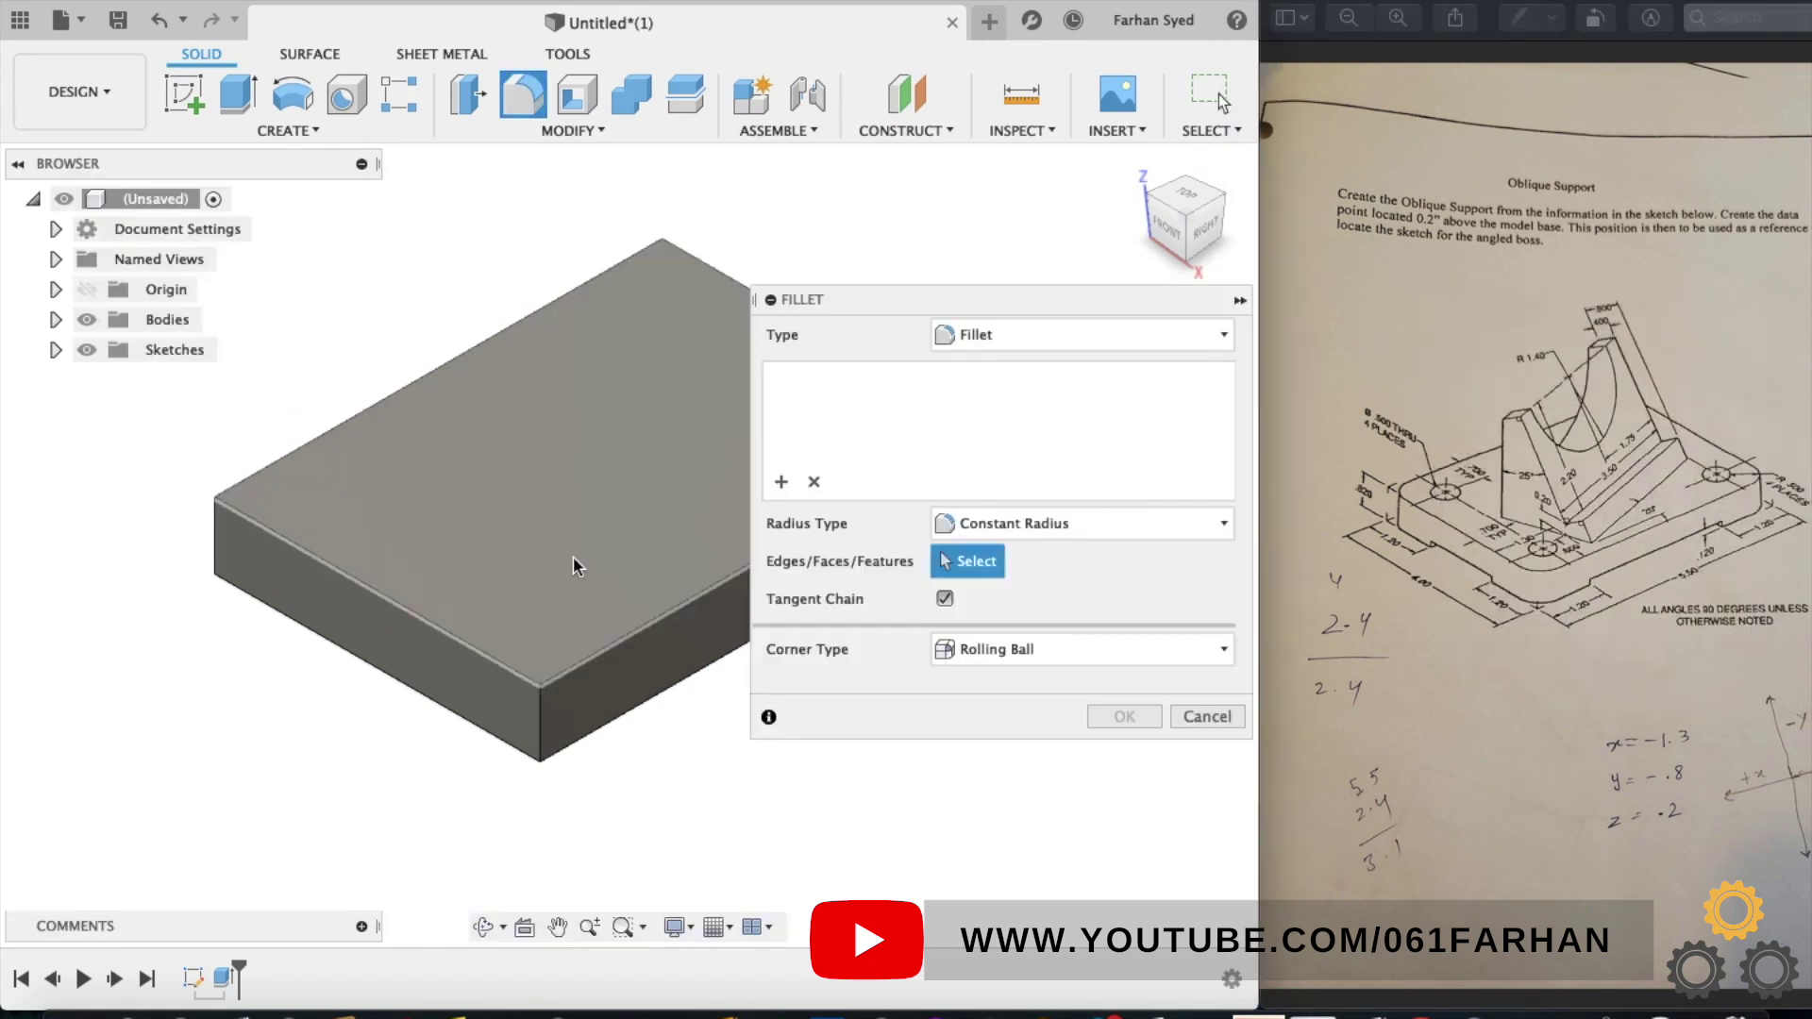
left_click(540, 731)
left_click(232, 537)
scroll(191, 611, "up", 3)
scroll(192, 611, "down", 5)
scroll(672, 516, "up", 3)
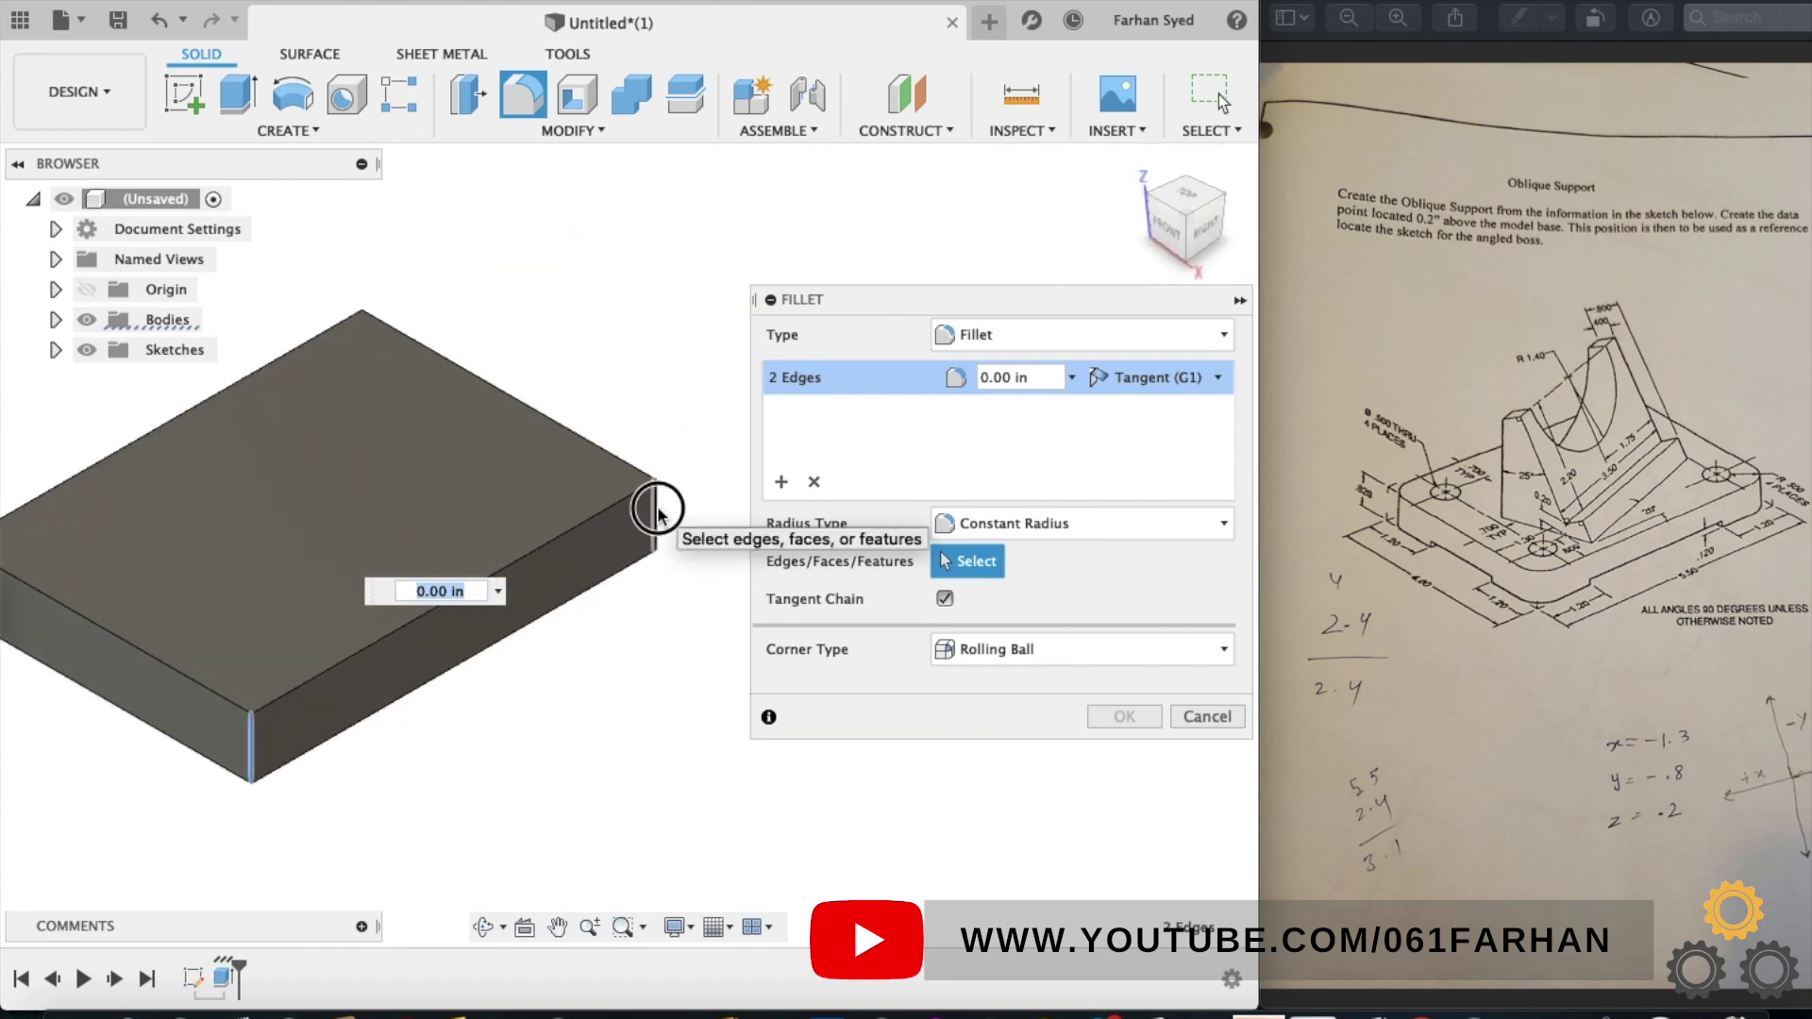
left_click(656, 510)
scroll(503, 338, "up", 3)
scroll(523, 290, "down", 2)
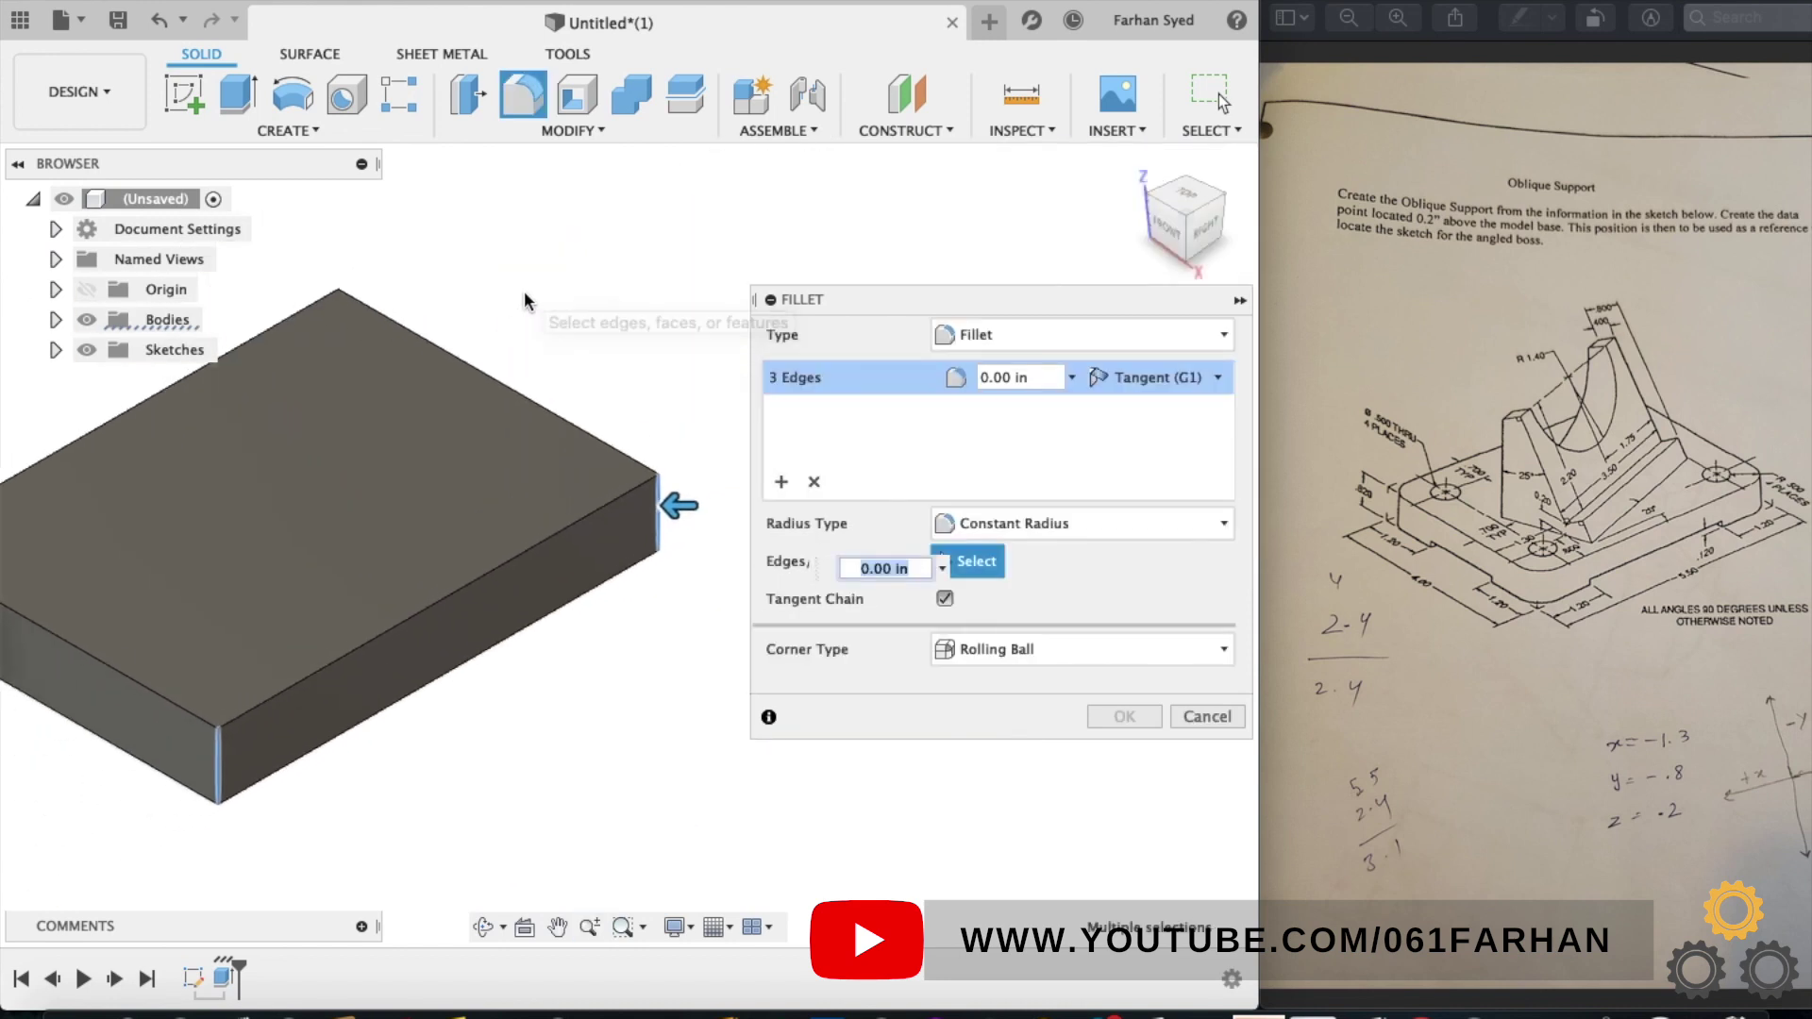
middle_click_drag(523, 290, 472, 356, "shift")
left_click(589, 335)
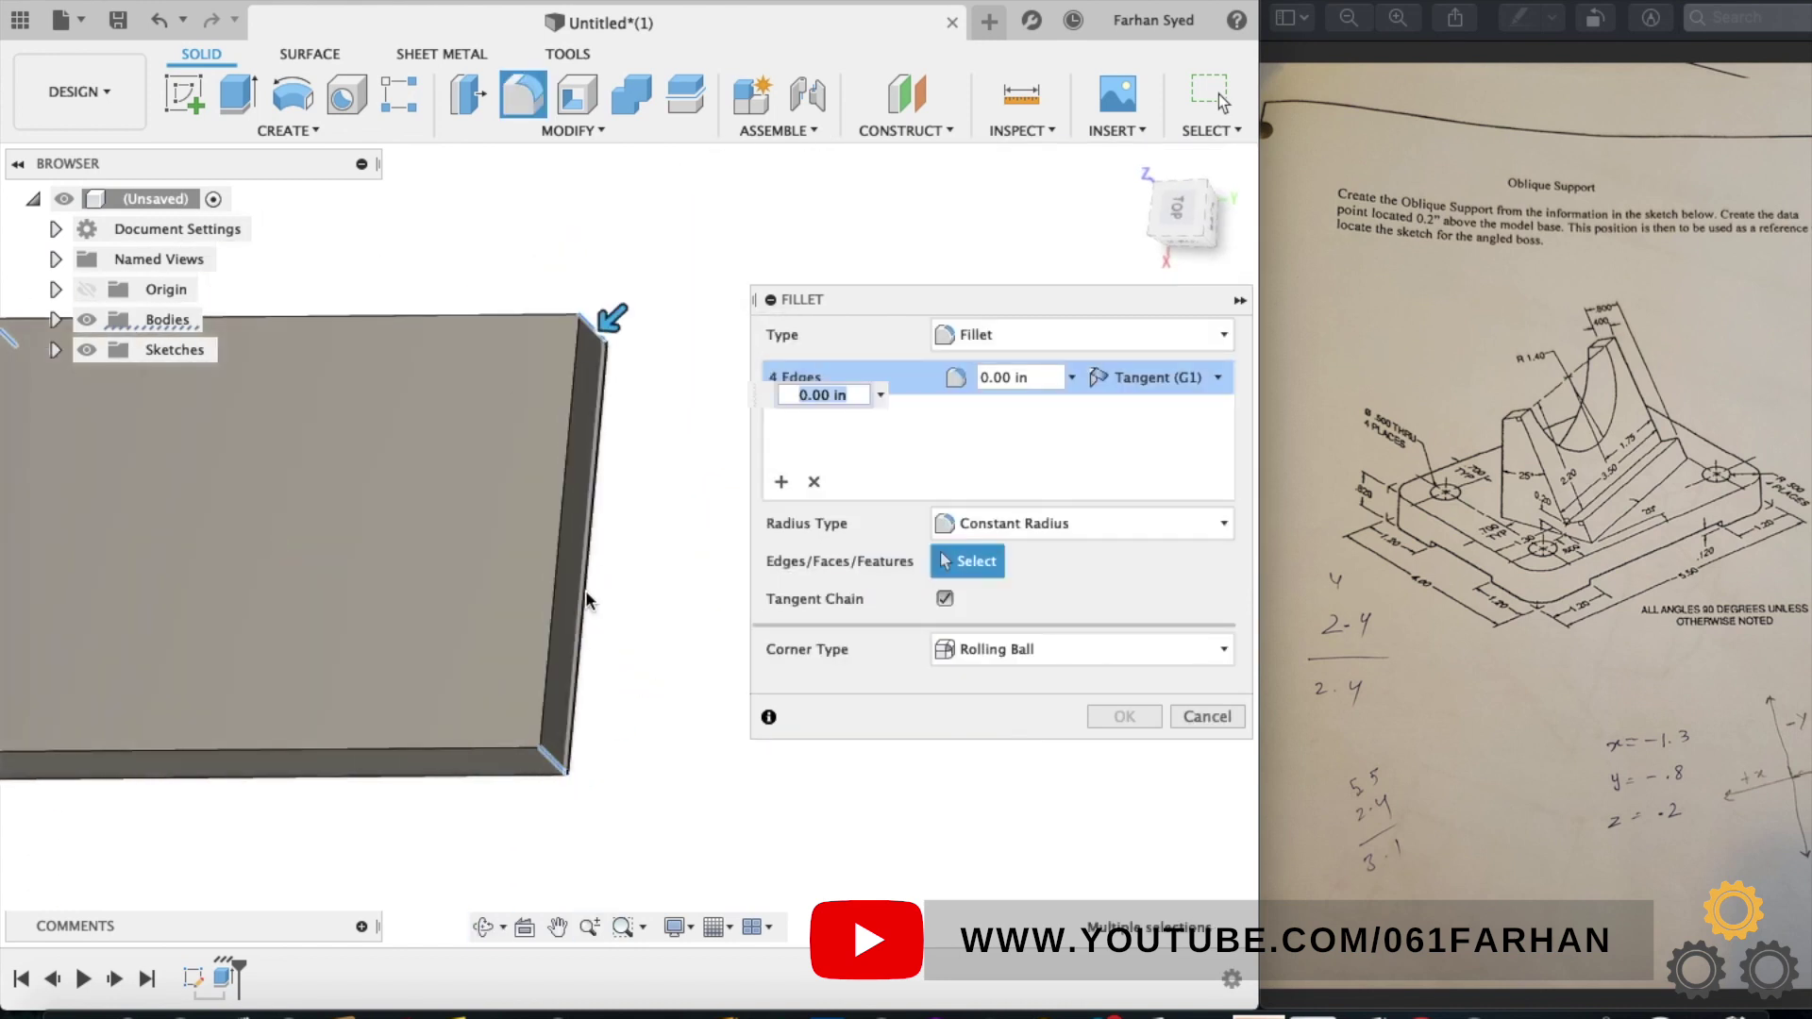
left_click(1162, 177)
type("0.5")
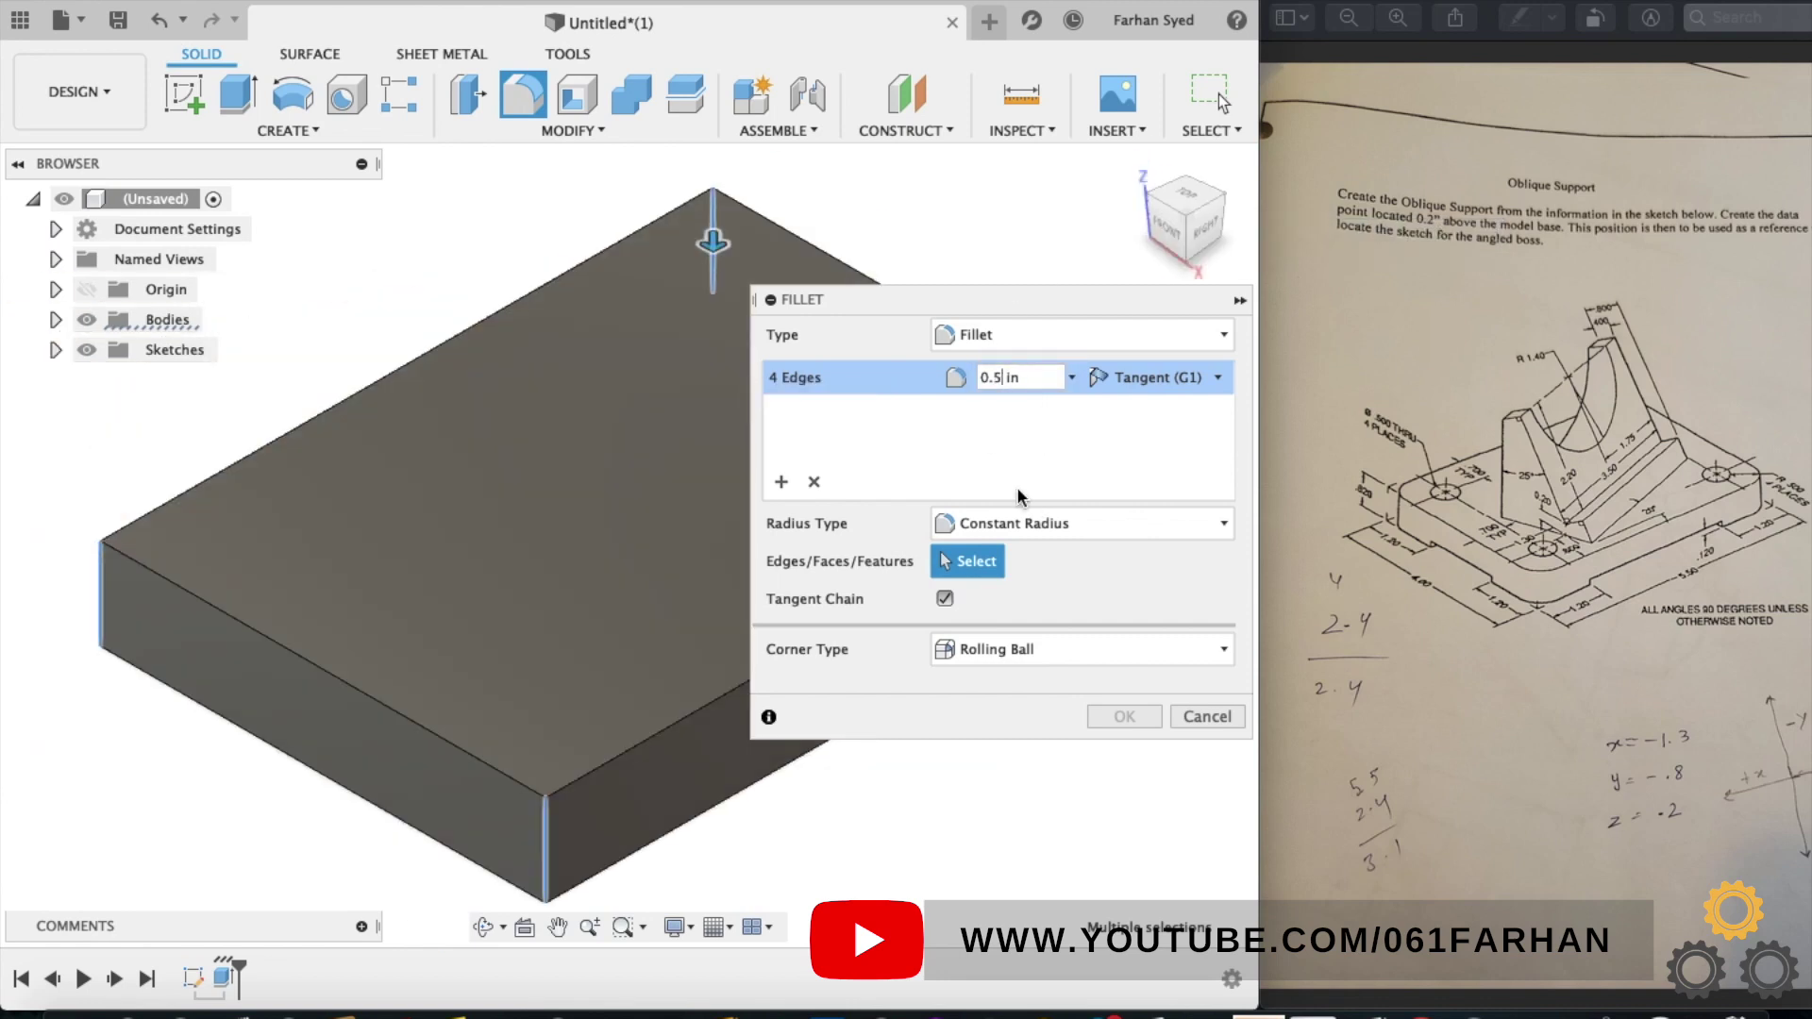
left_click(1125, 721)
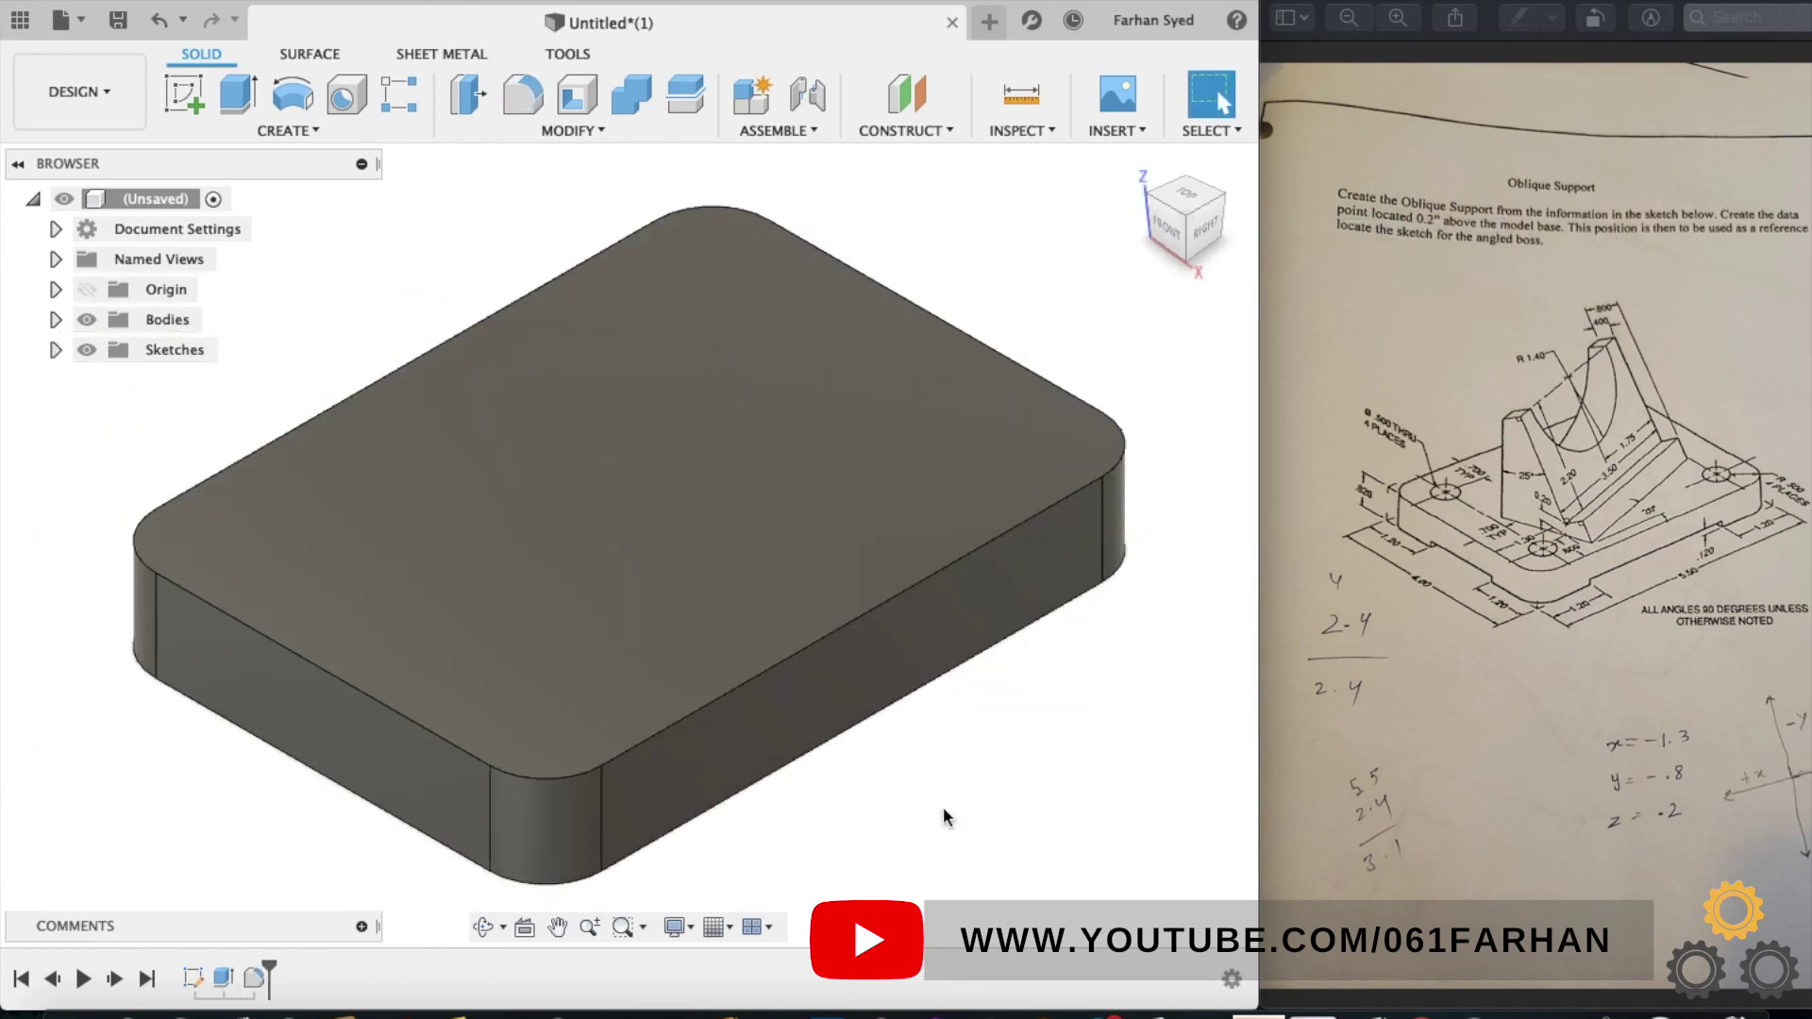
- Sketch two crossing rectangles on the plate's underside, one spanning its full length and one spanning its full width
middle_click_drag(943, 807, 810, 505, "shift")
left_click(809, 505)
left_click(184, 94)
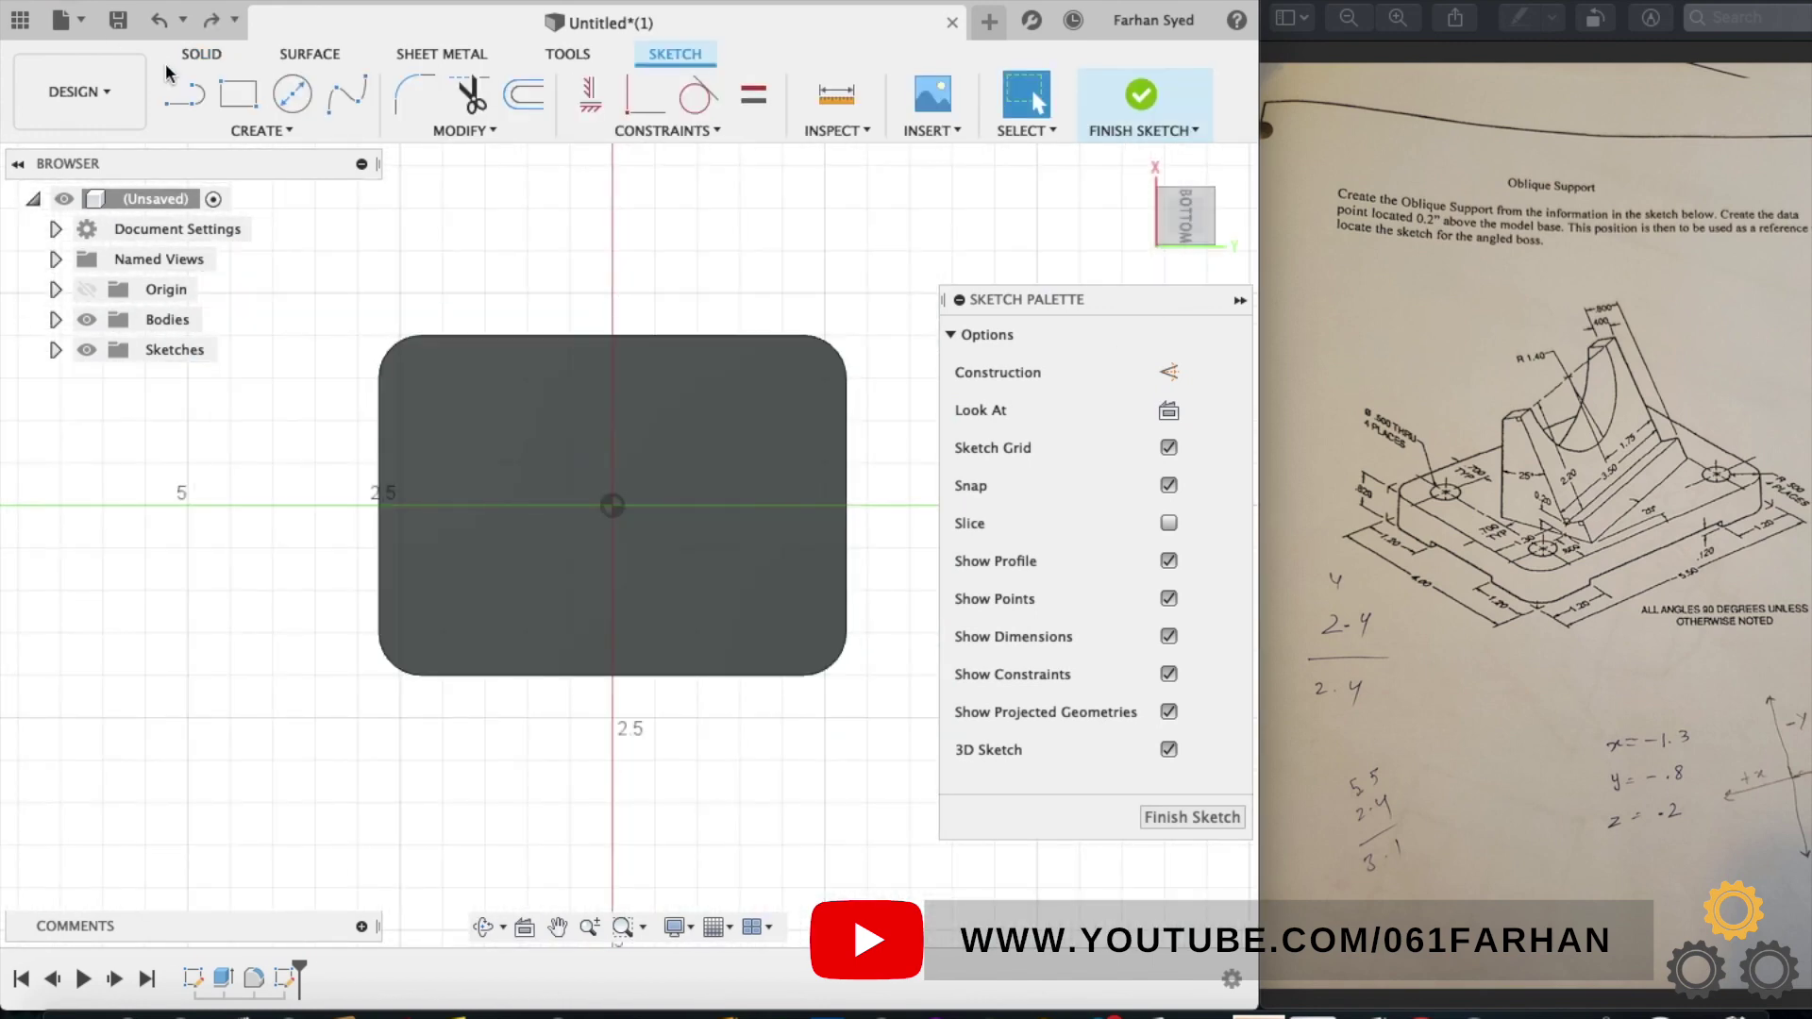
left_click(236, 94)
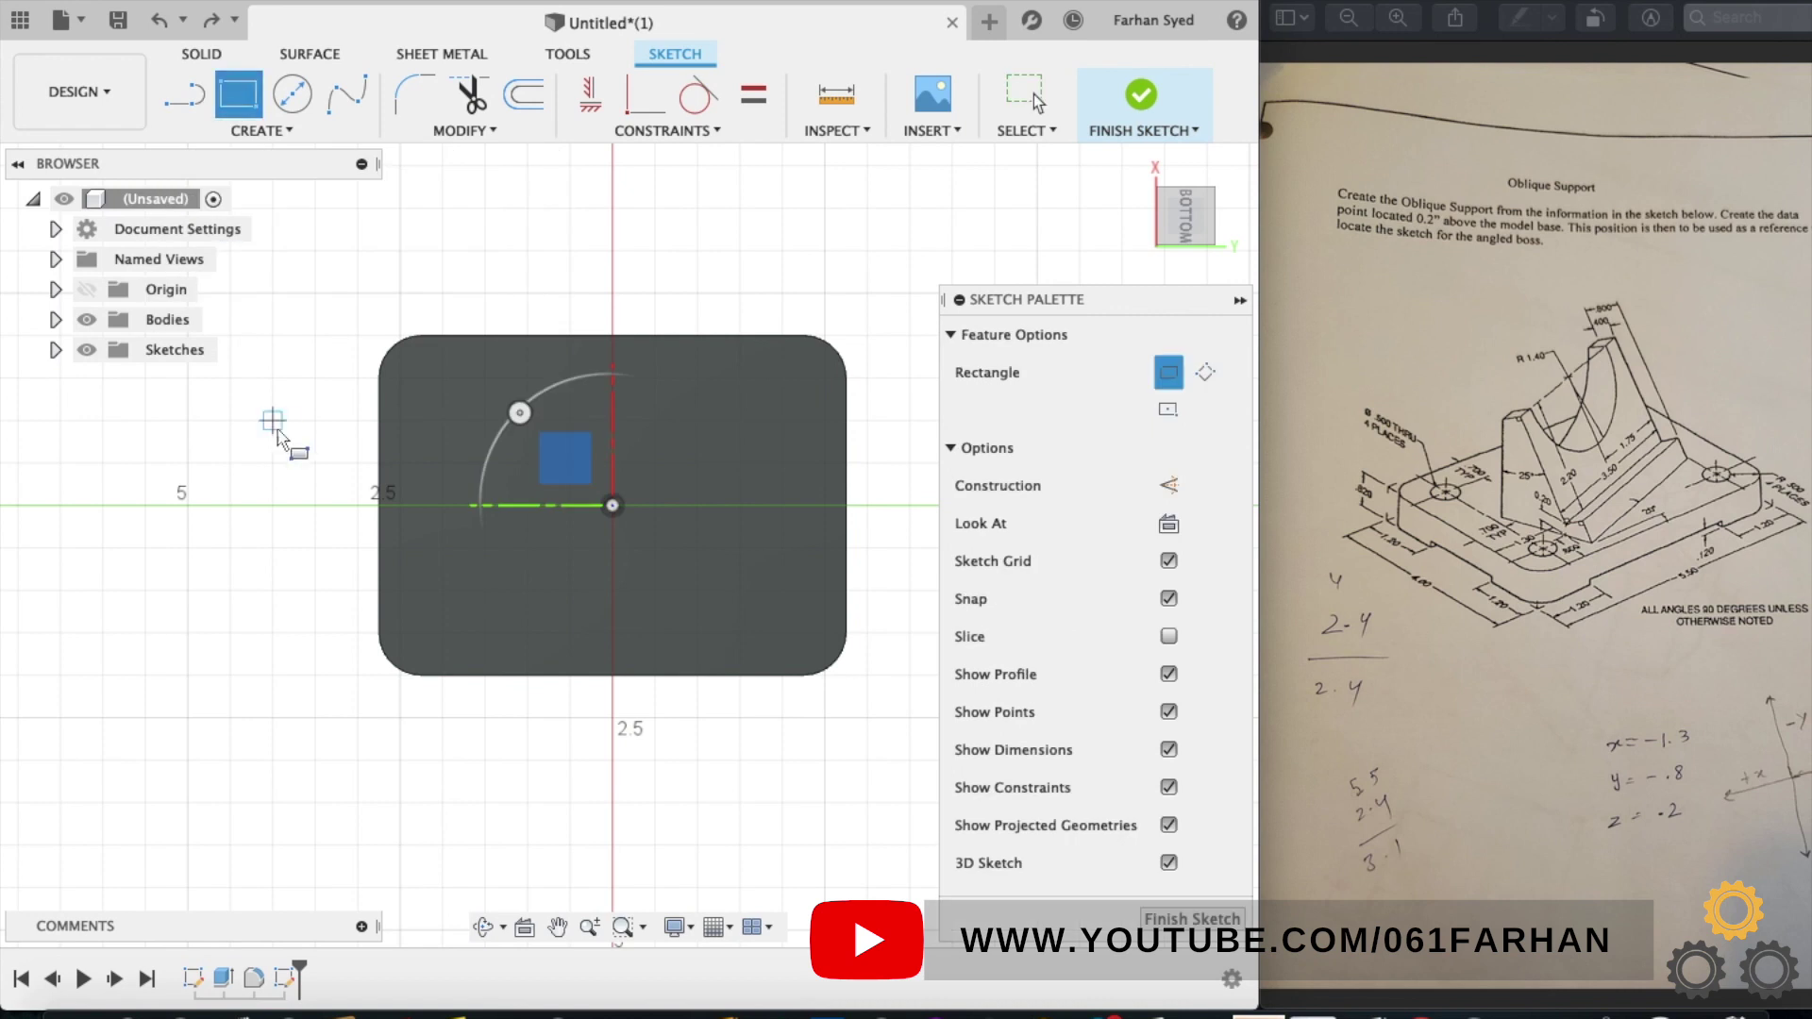
left_click(380, 415)
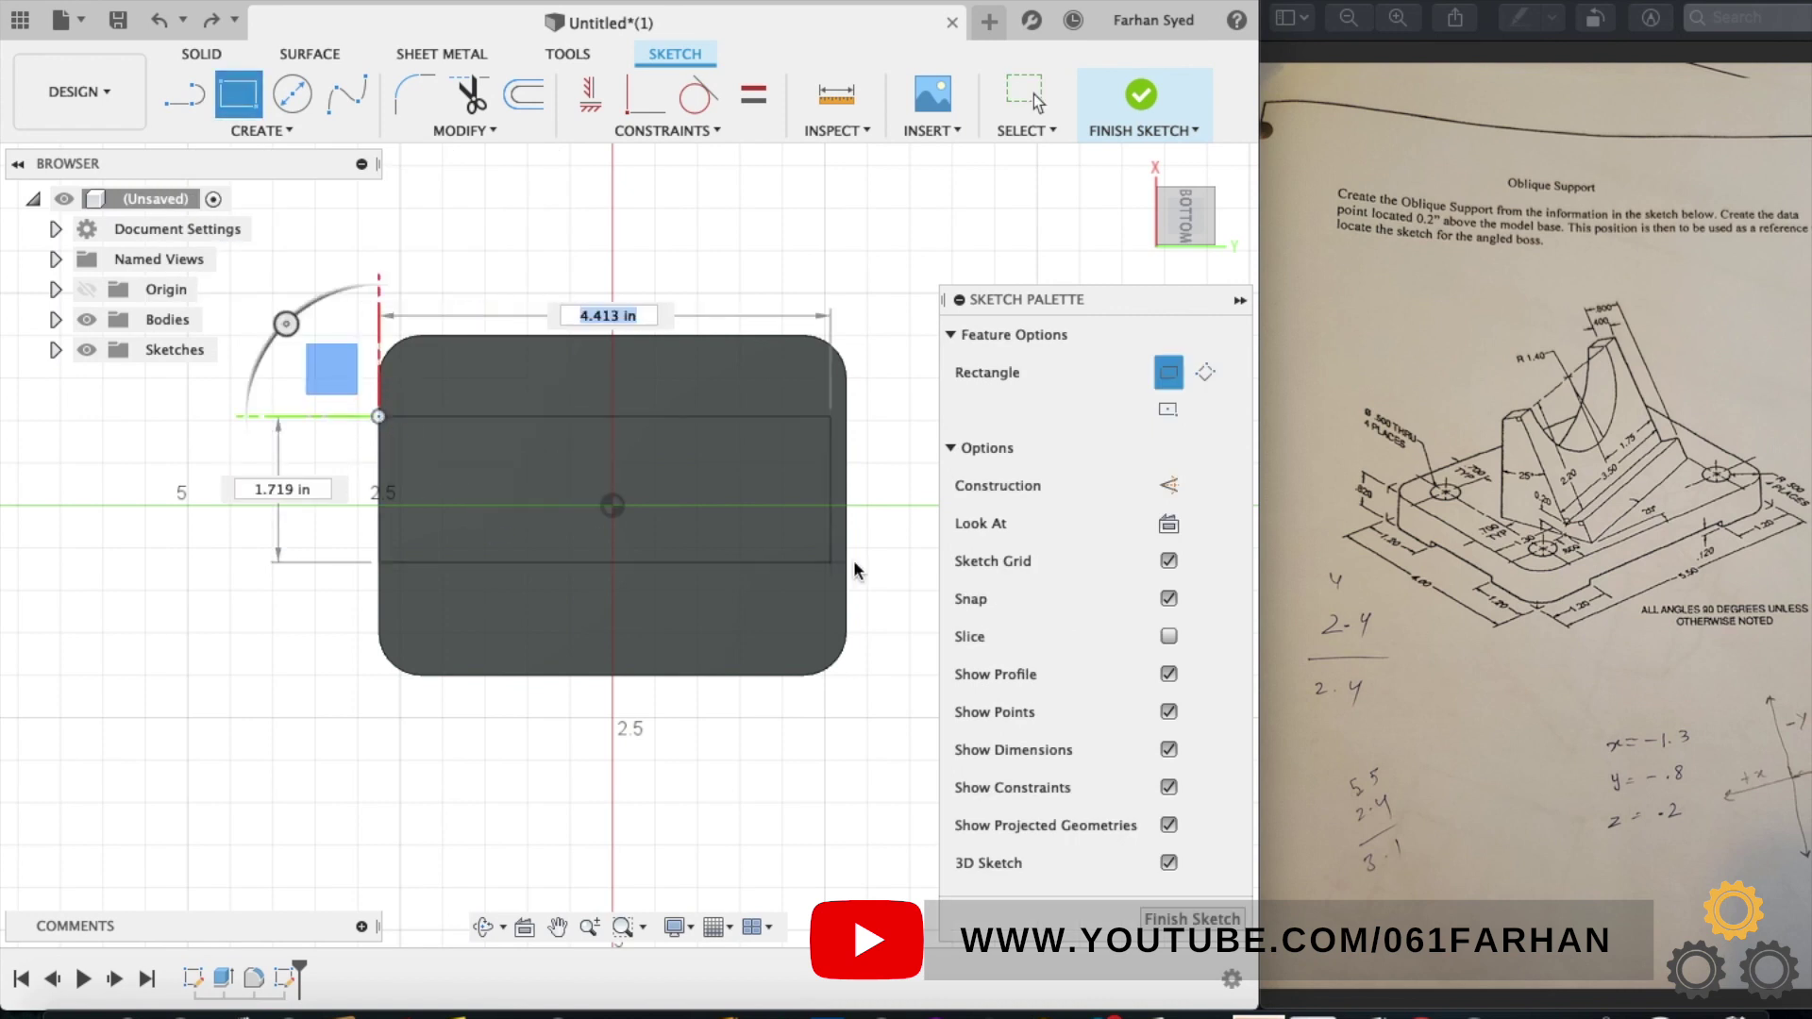
left_click(847, 590)
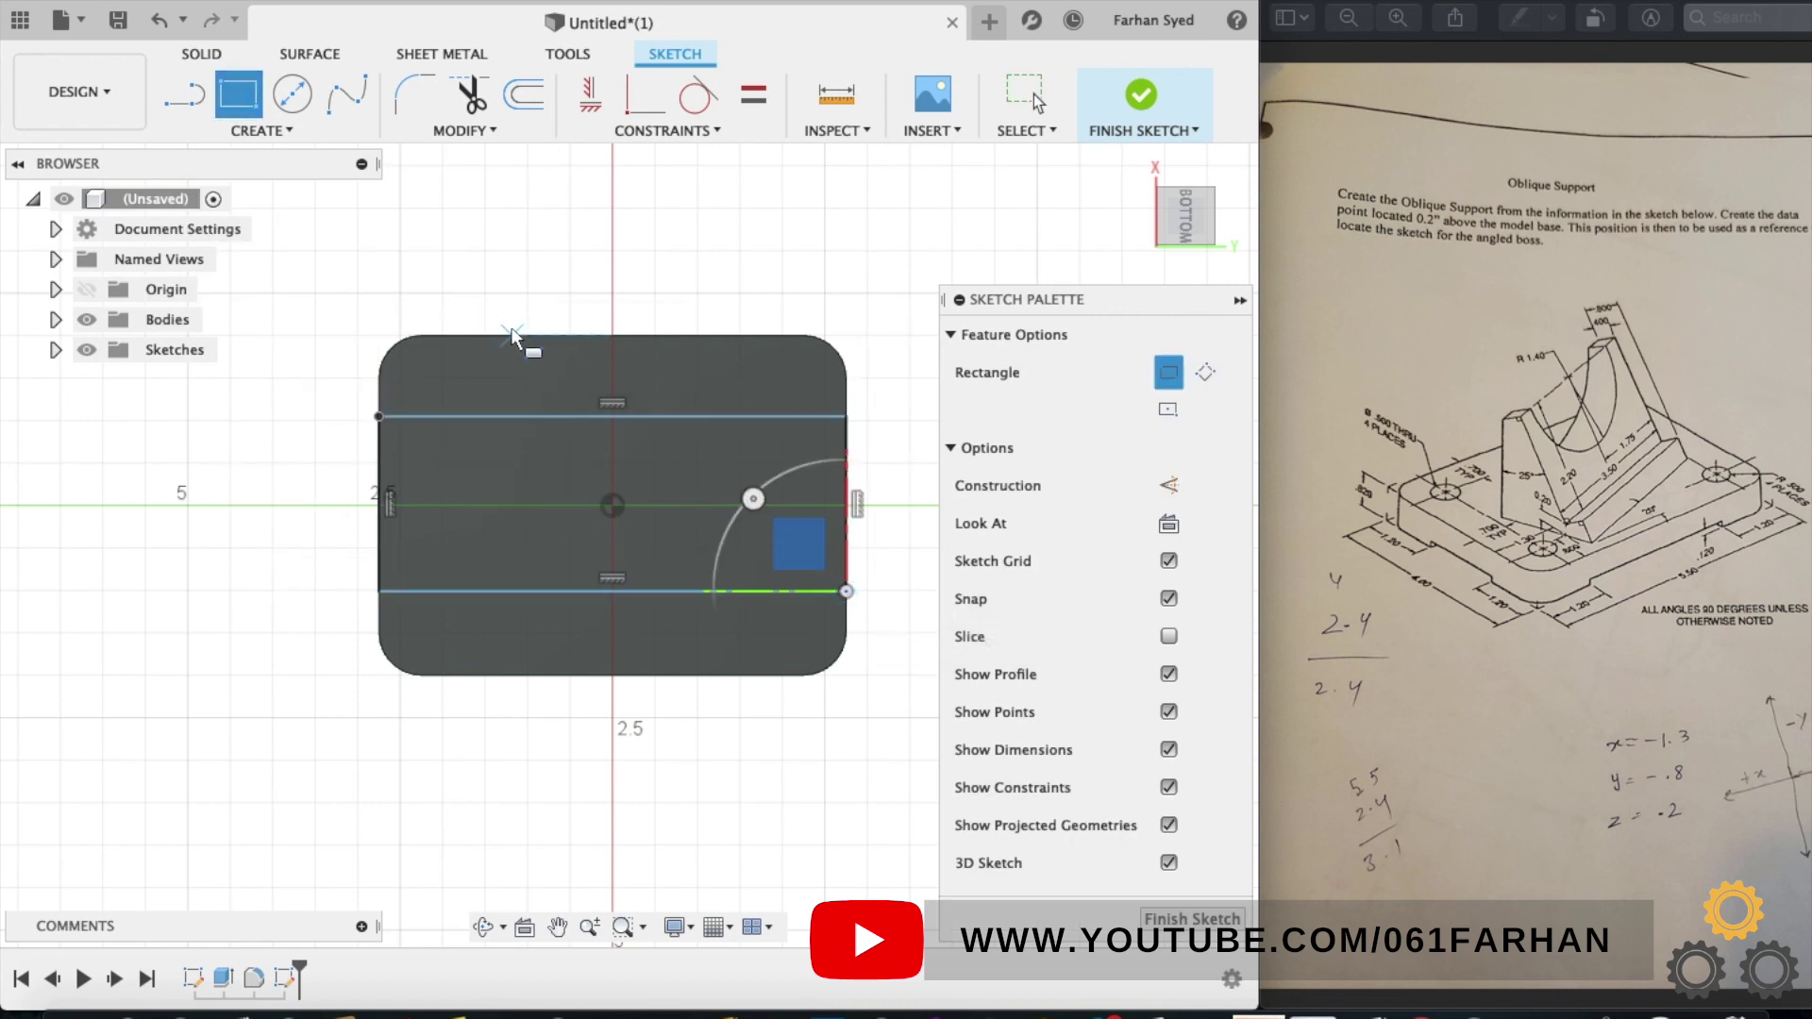
left_click(500, 335)
left_click(737, 675)
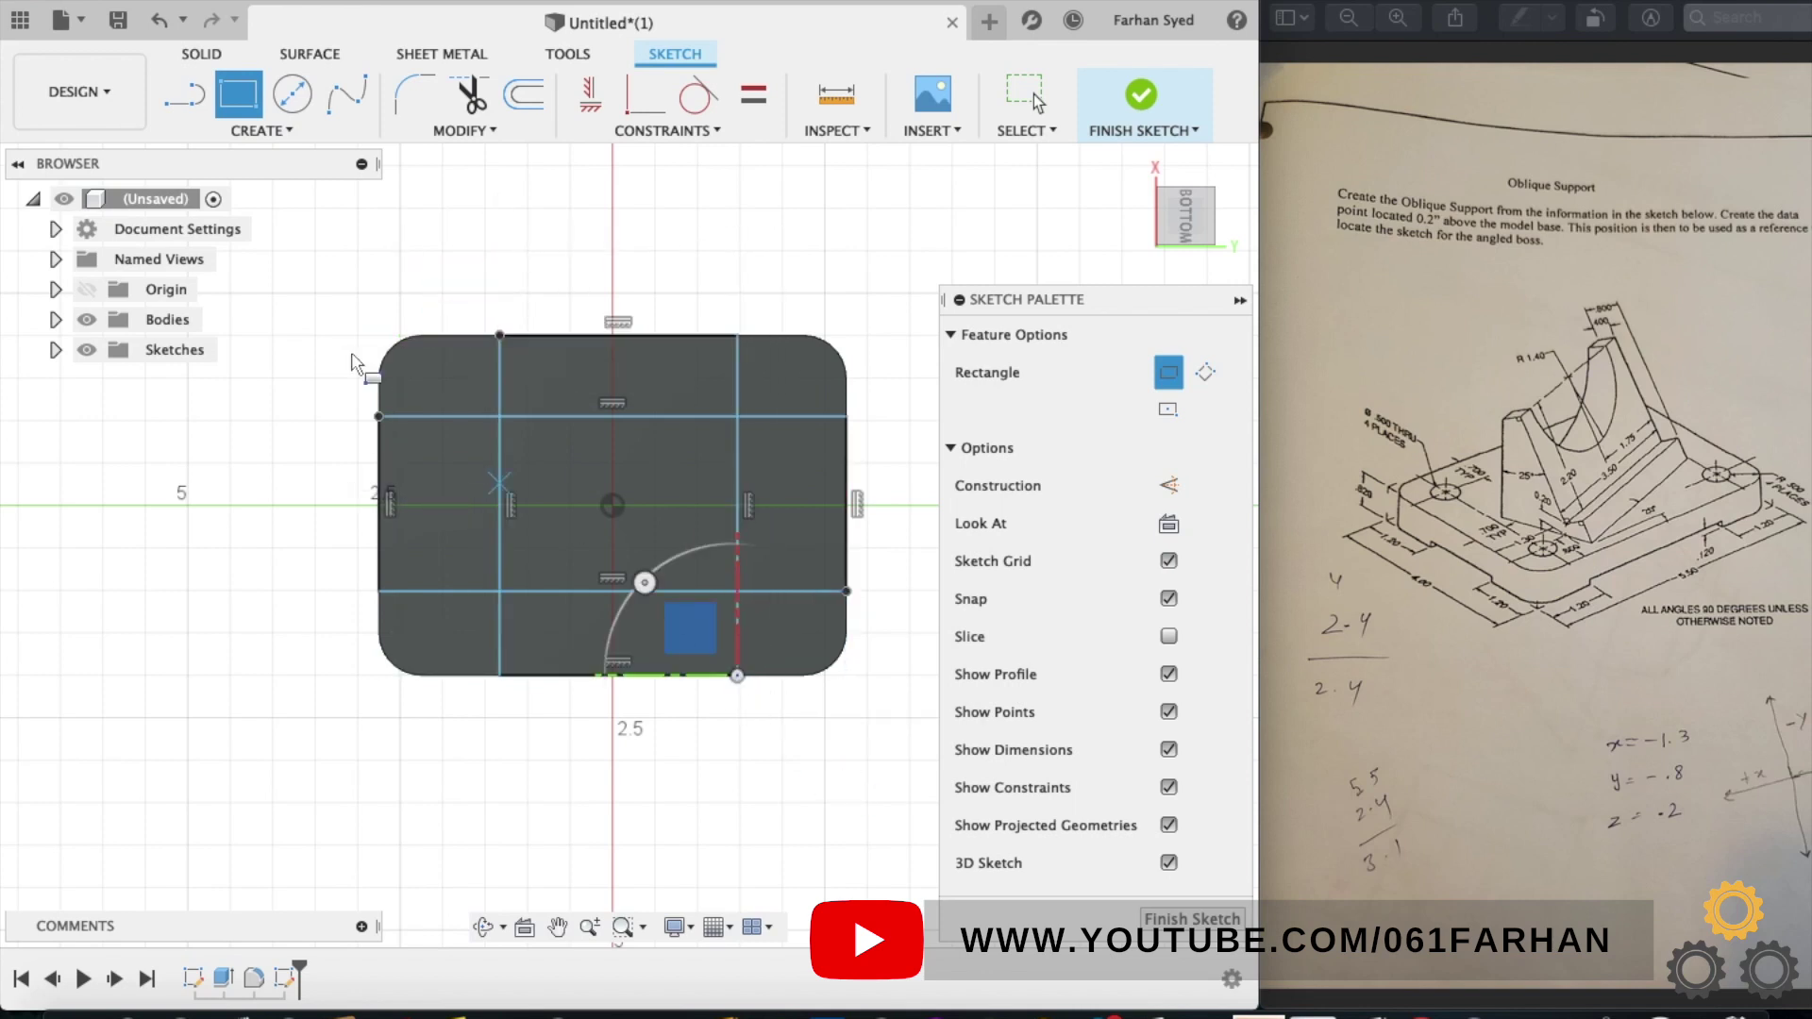
- Dimension both long sides of the lengthwise rectangle 1.2 in from the plate's nearest long edges
key("d")
left_click(406, 416)
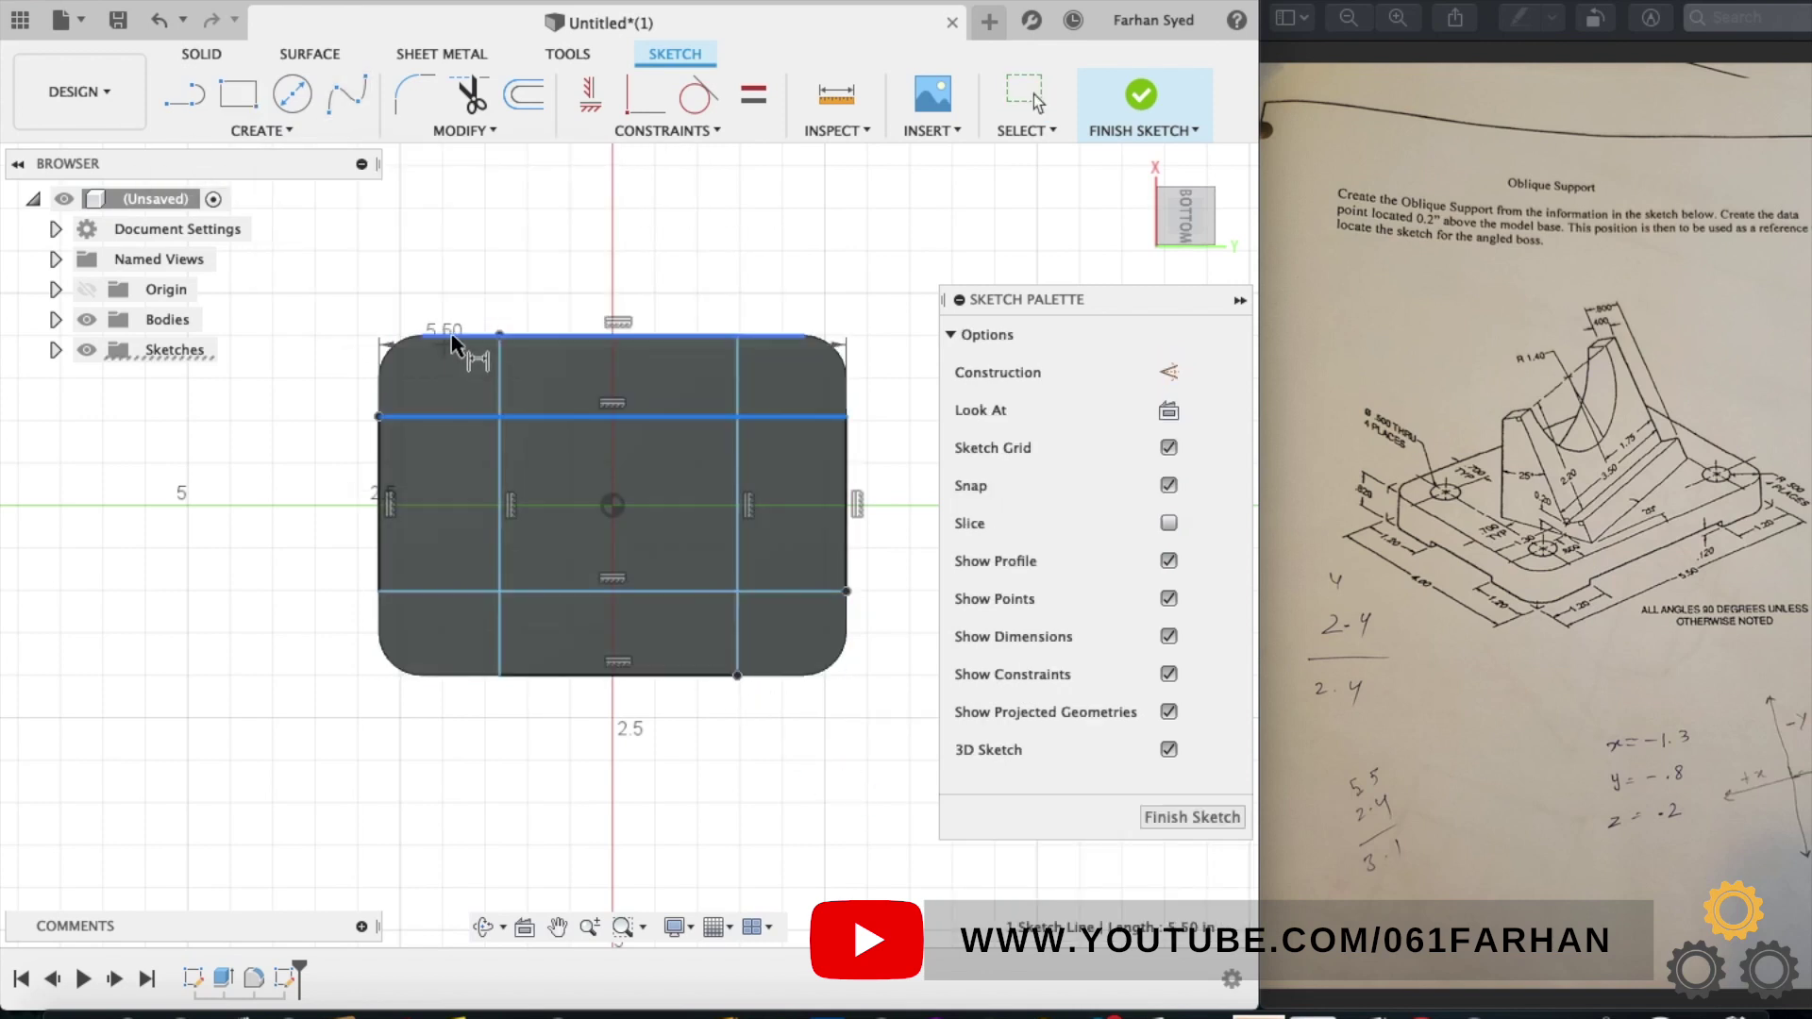
left_click(457, 336)
left_click(293, 374)
type("1.")
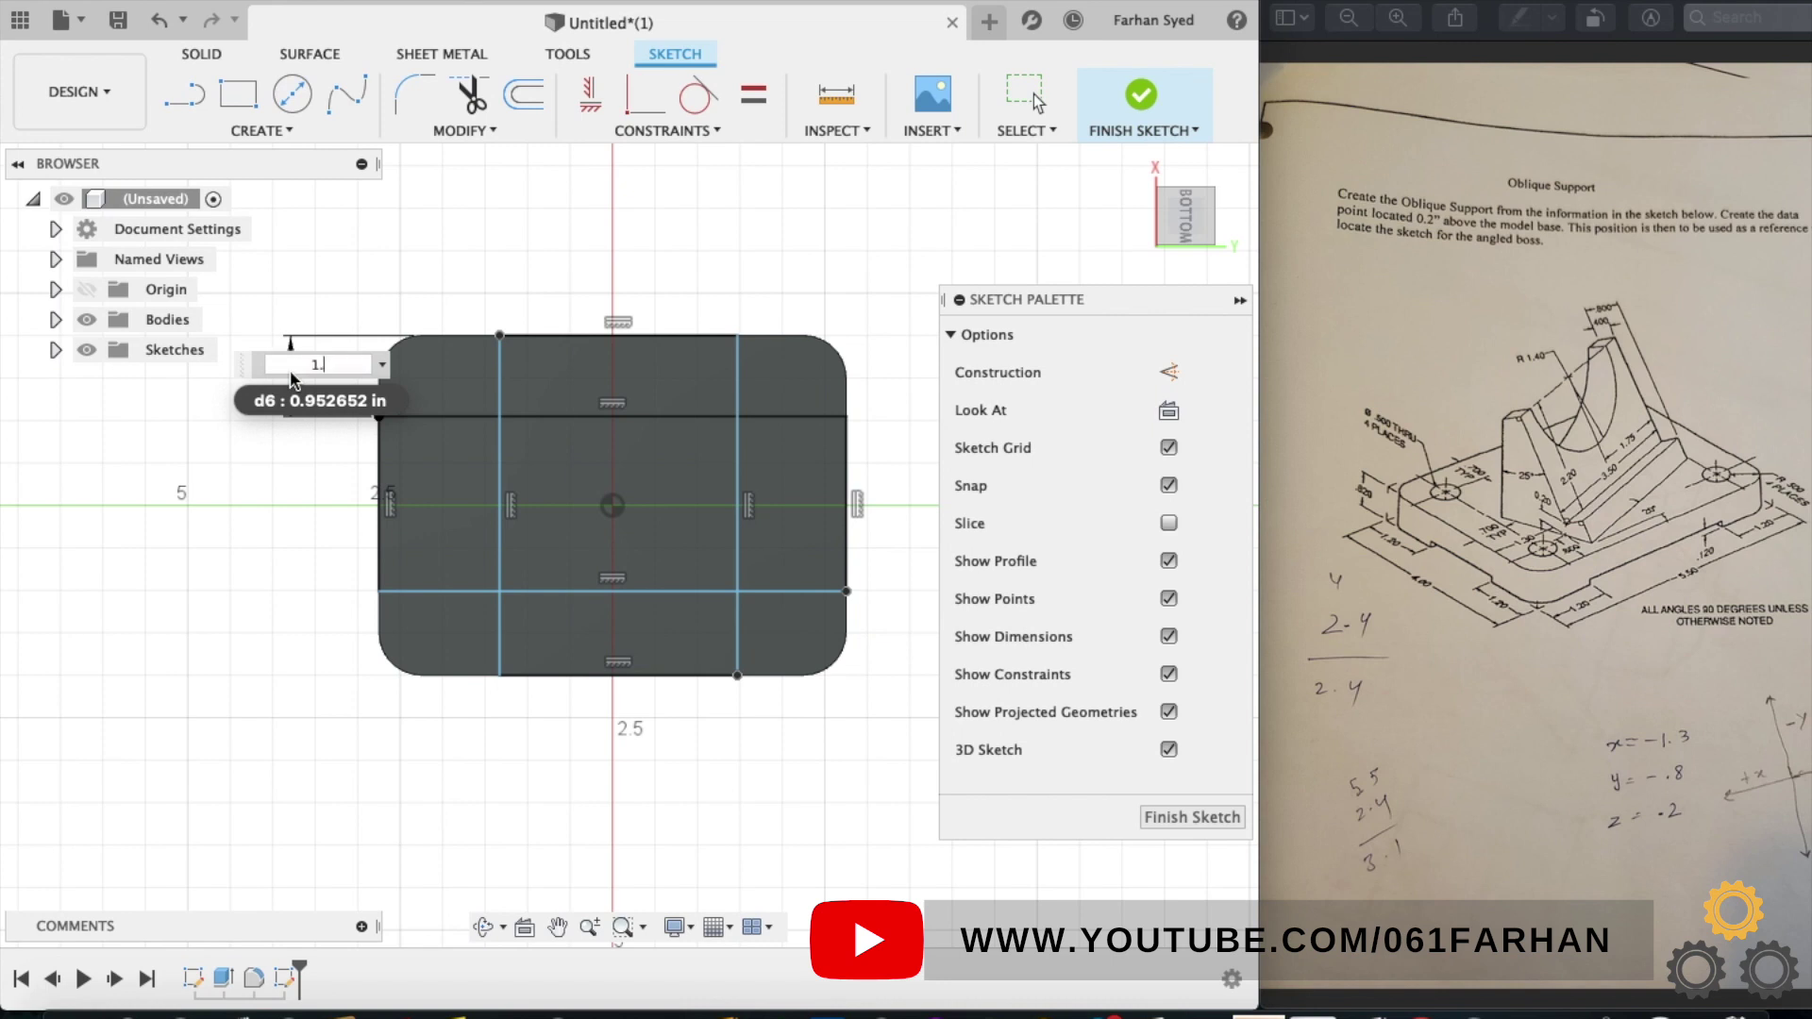
type("2")
key("Return")
left_click(457, 674)
left_click(435, 613)
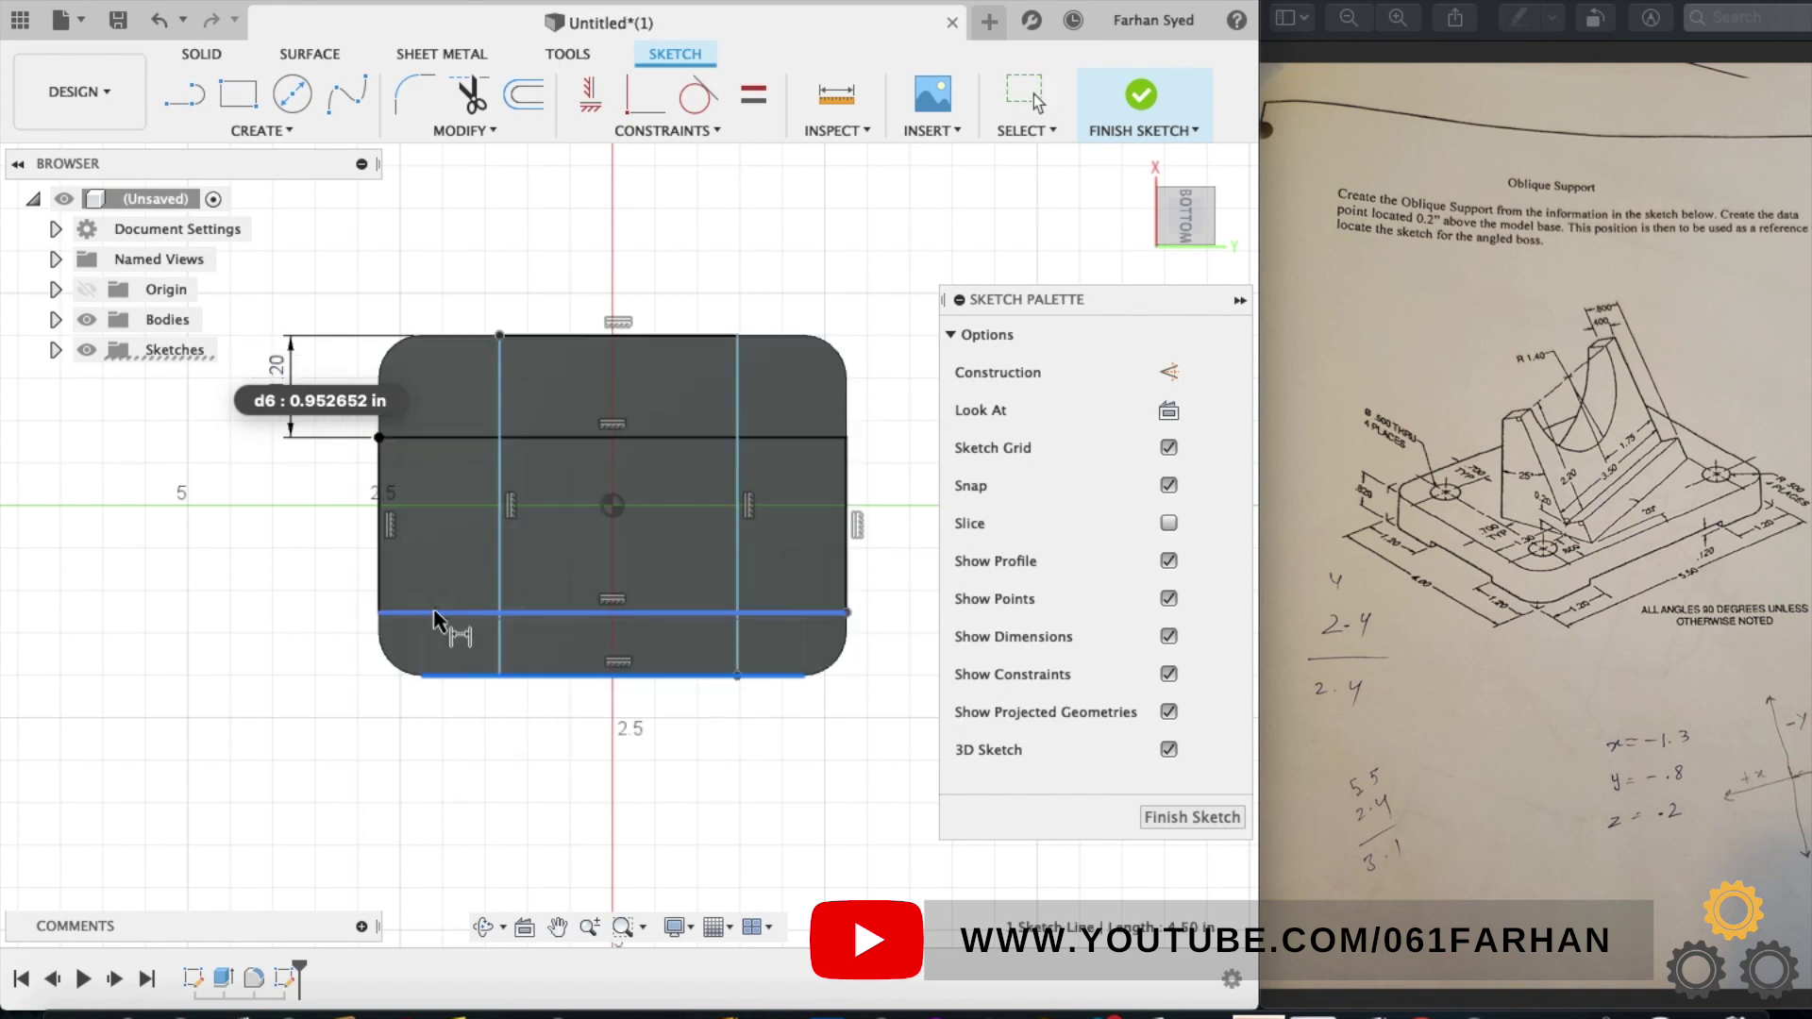
left_click(263, 654)
type("1.2")
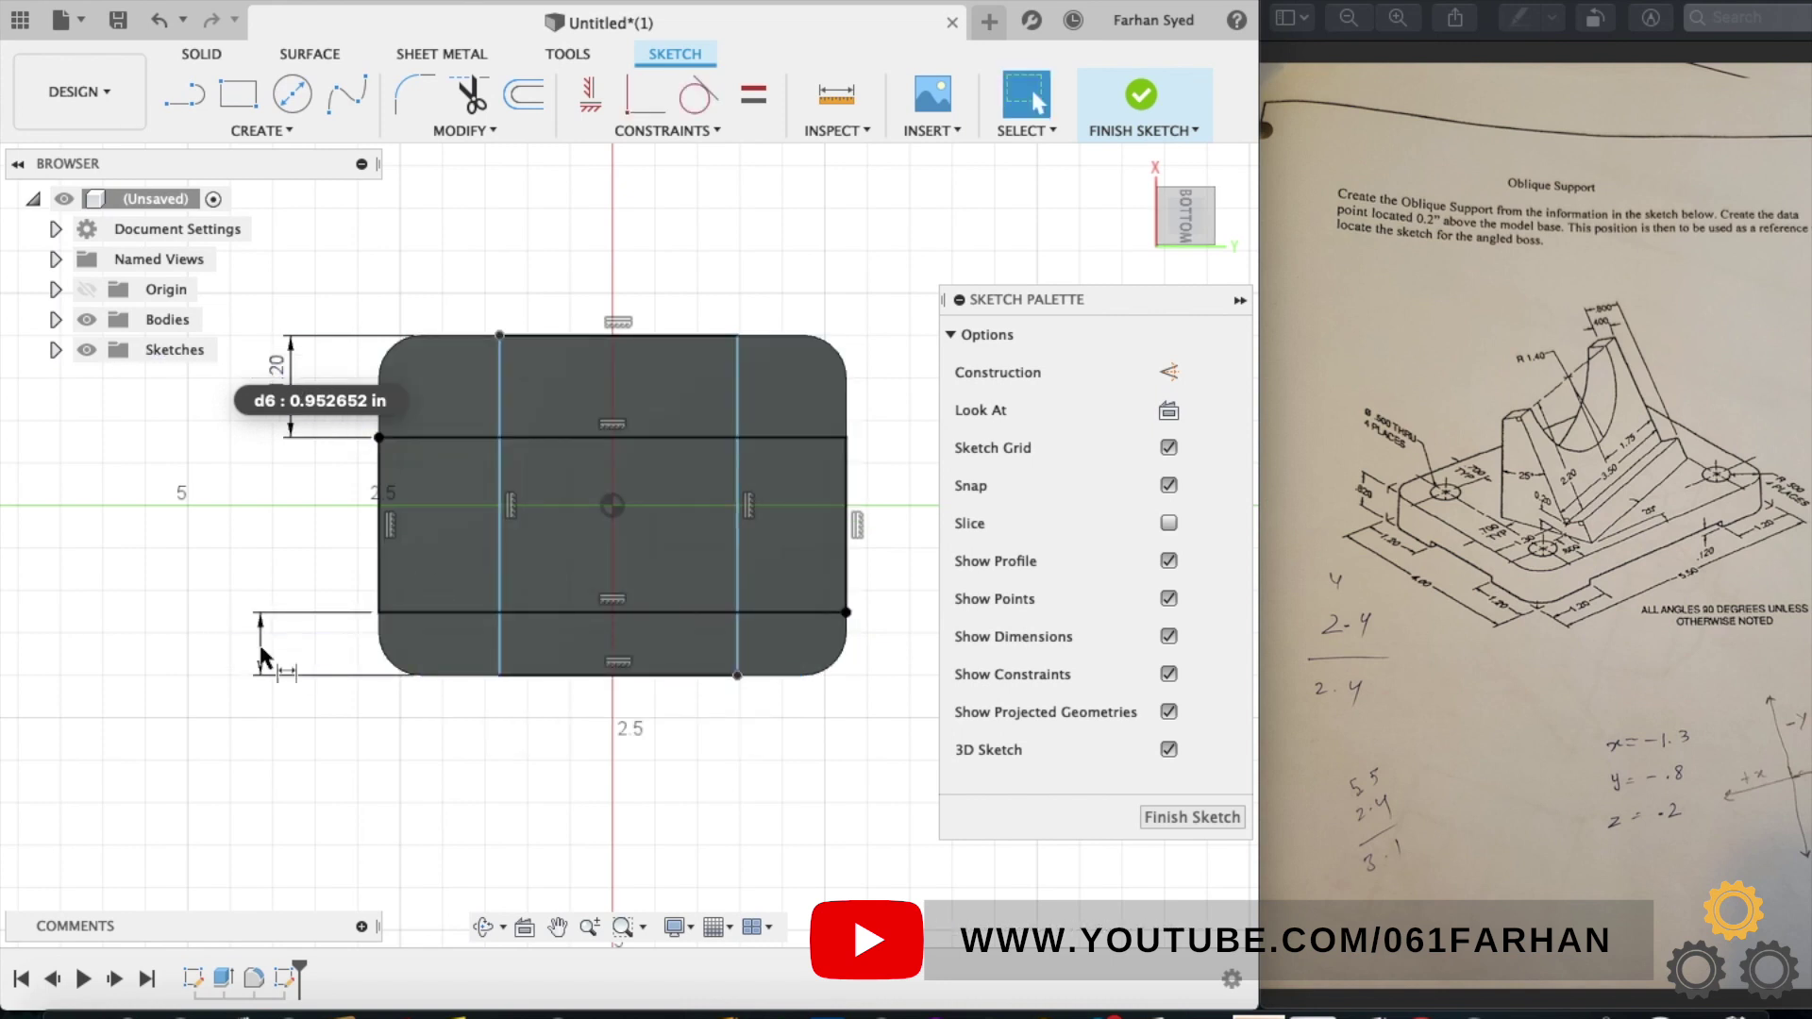
key("Return")
- Dimension both long sides of the crosswise rectangle 1.2 in from the plate's nearest short edges
left_click(746, 362)
left_click(846, 377)
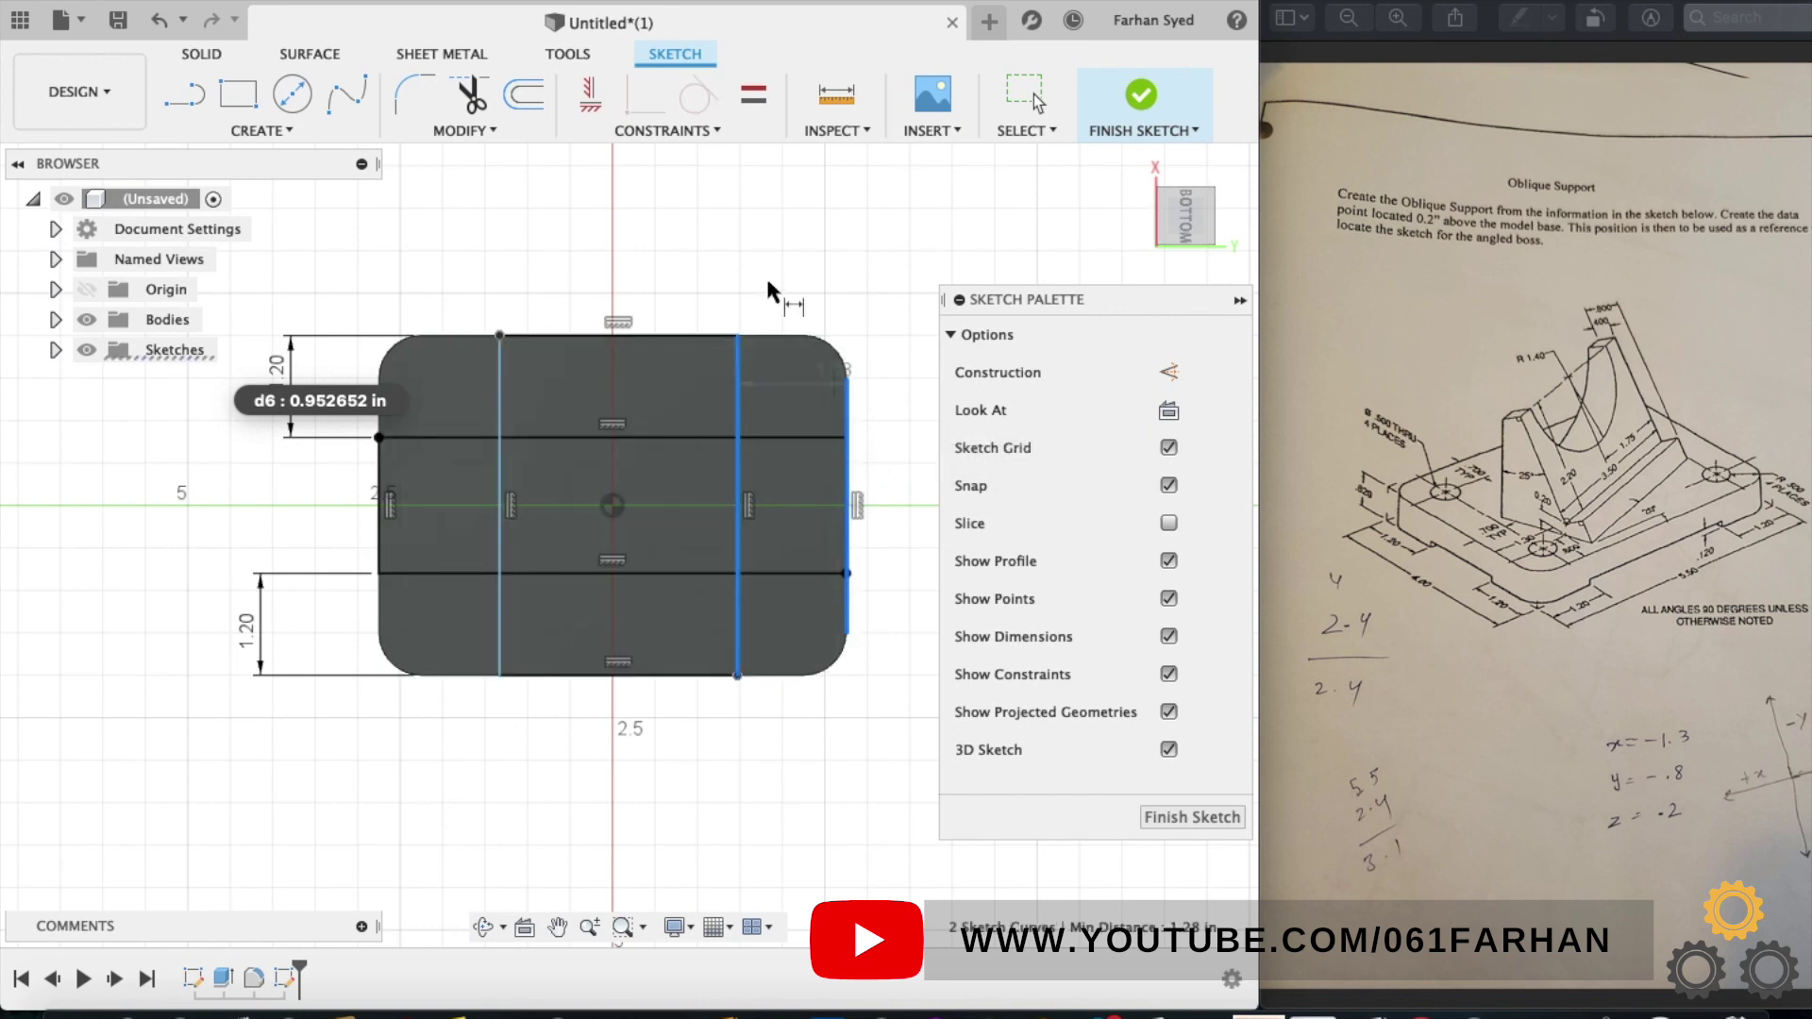
left_click(768, 271)
type("1.2")
key("Return")
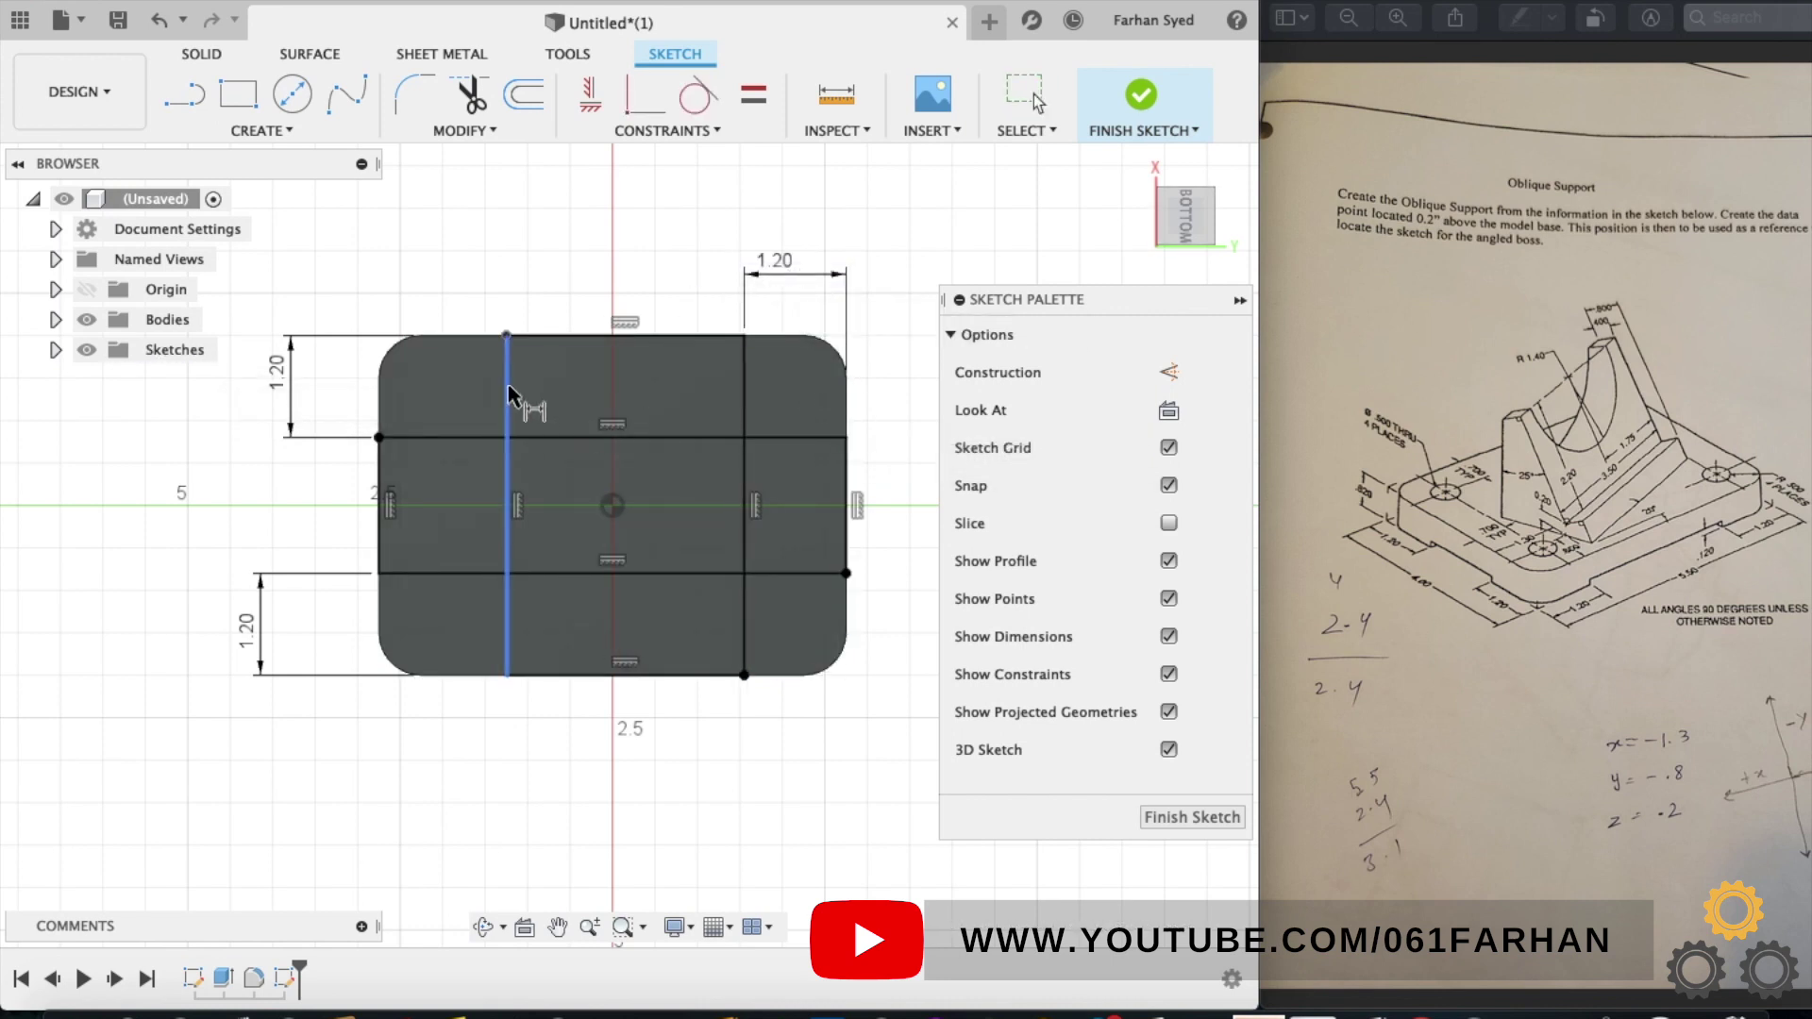
left_click(508, 383)
left_click(382, 412)
left_click(453, 256)
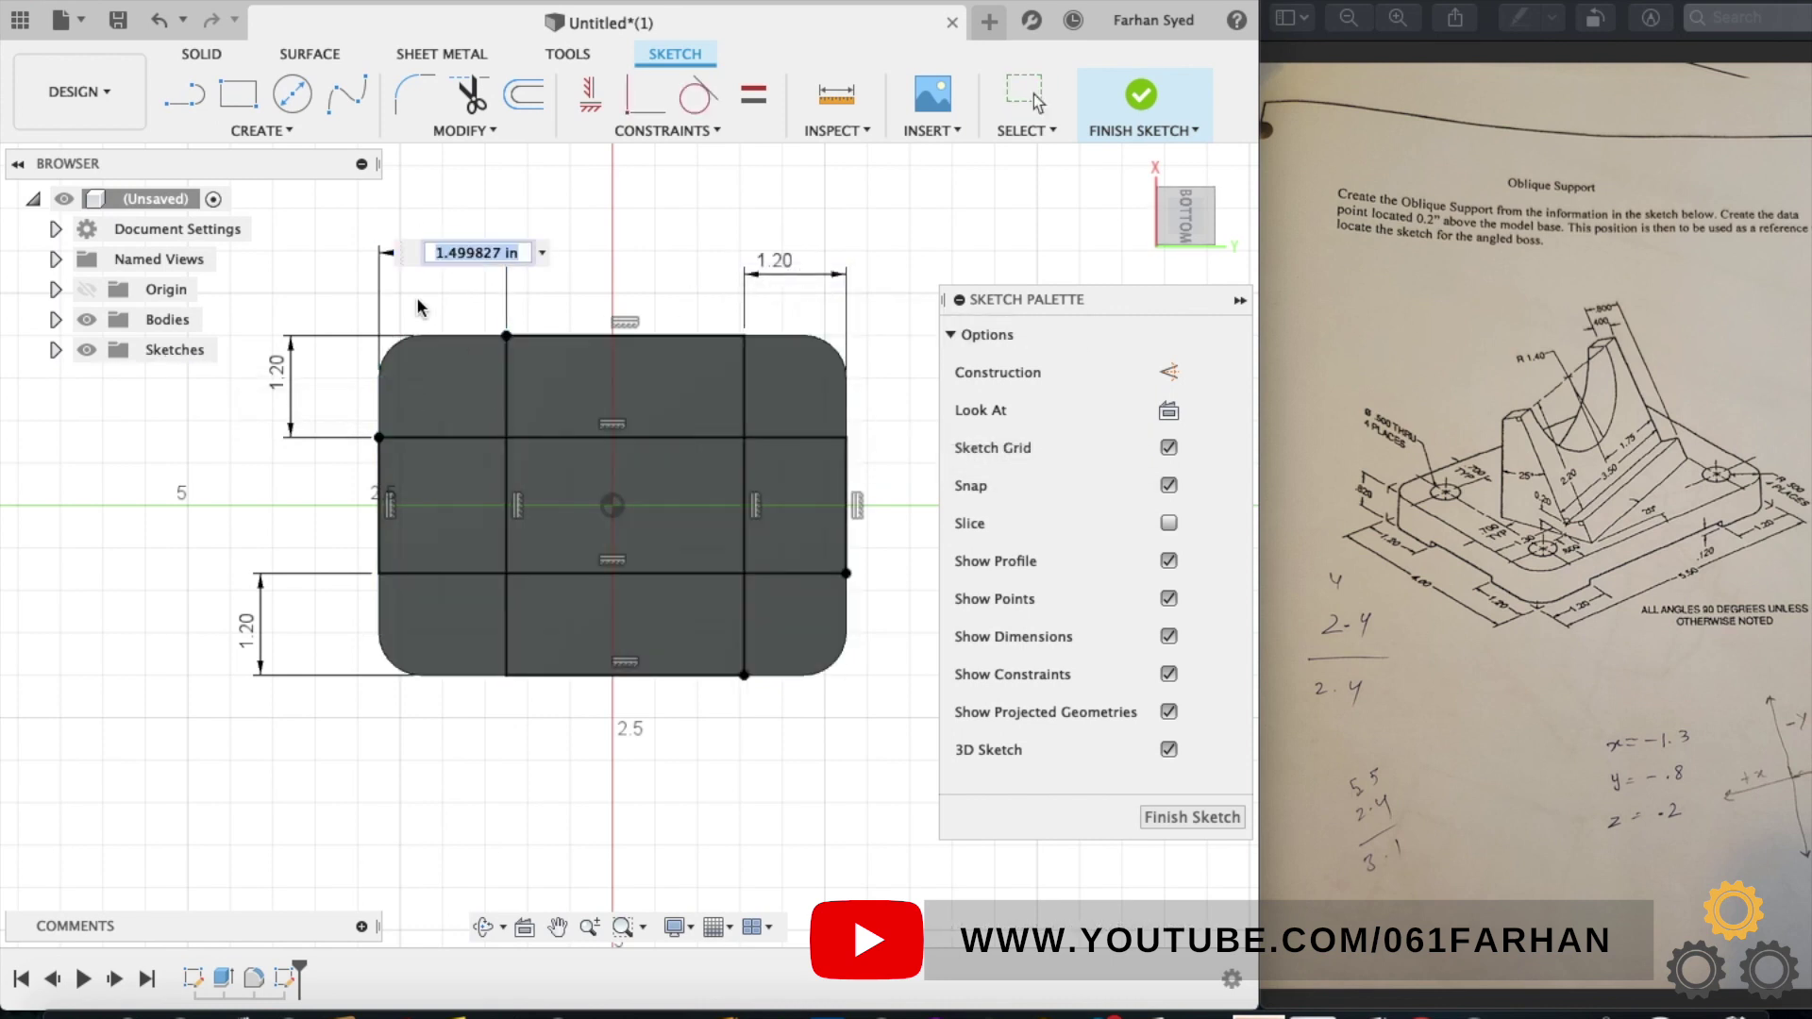
type("1.2")
key("Return")
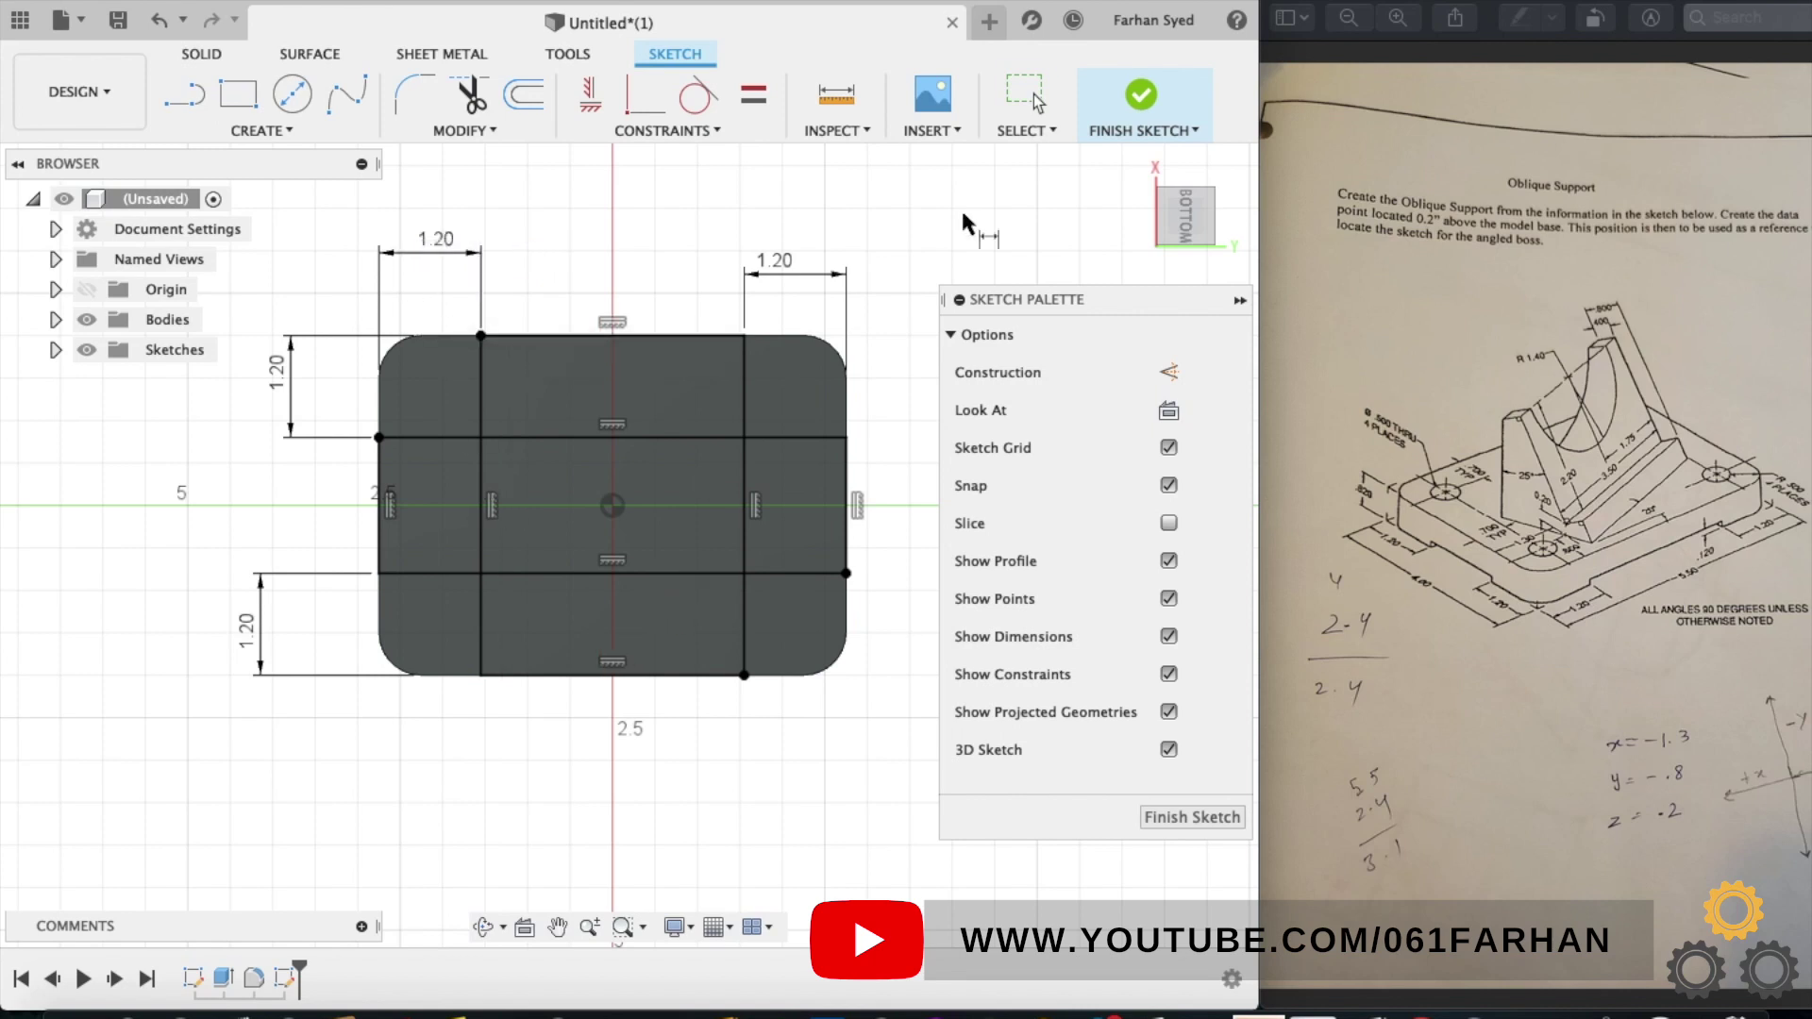
- Trim the four inner segments where the rectangles overlap to leave a cross-shaped profile, and finish the sketch
left_click(471, 95)
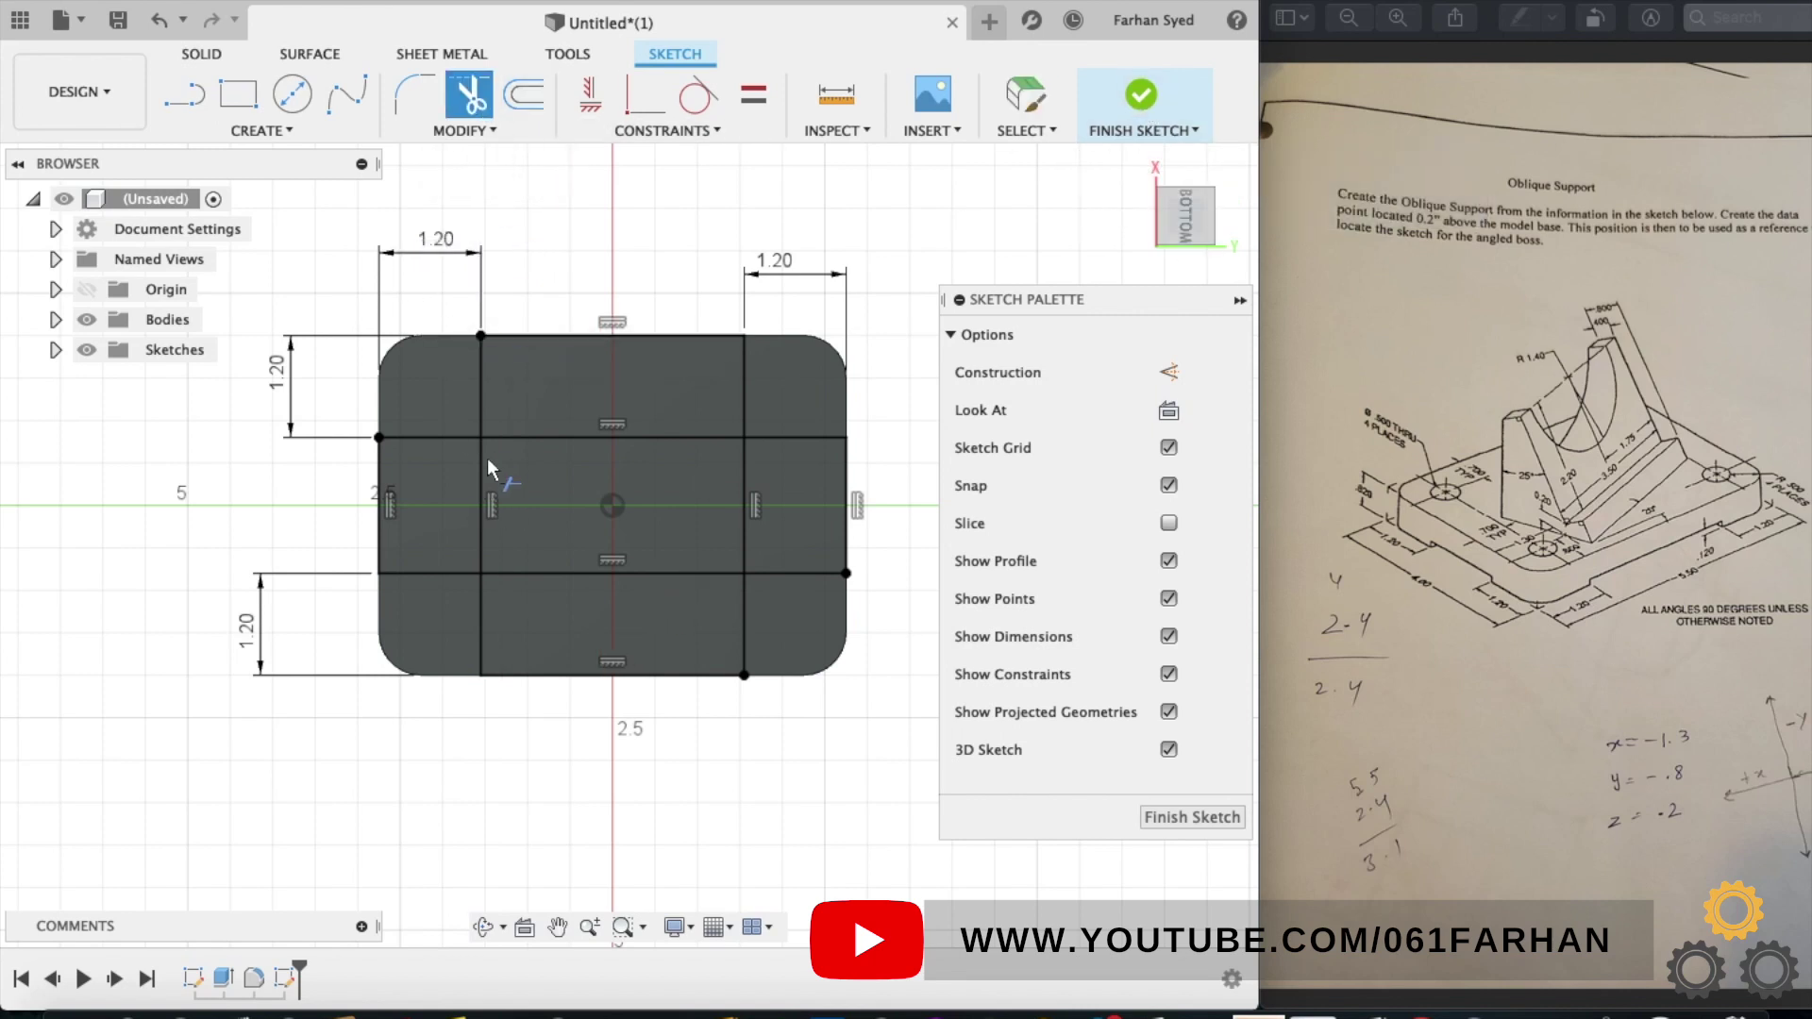
left_click(483, 459)
left_click(566, 438)
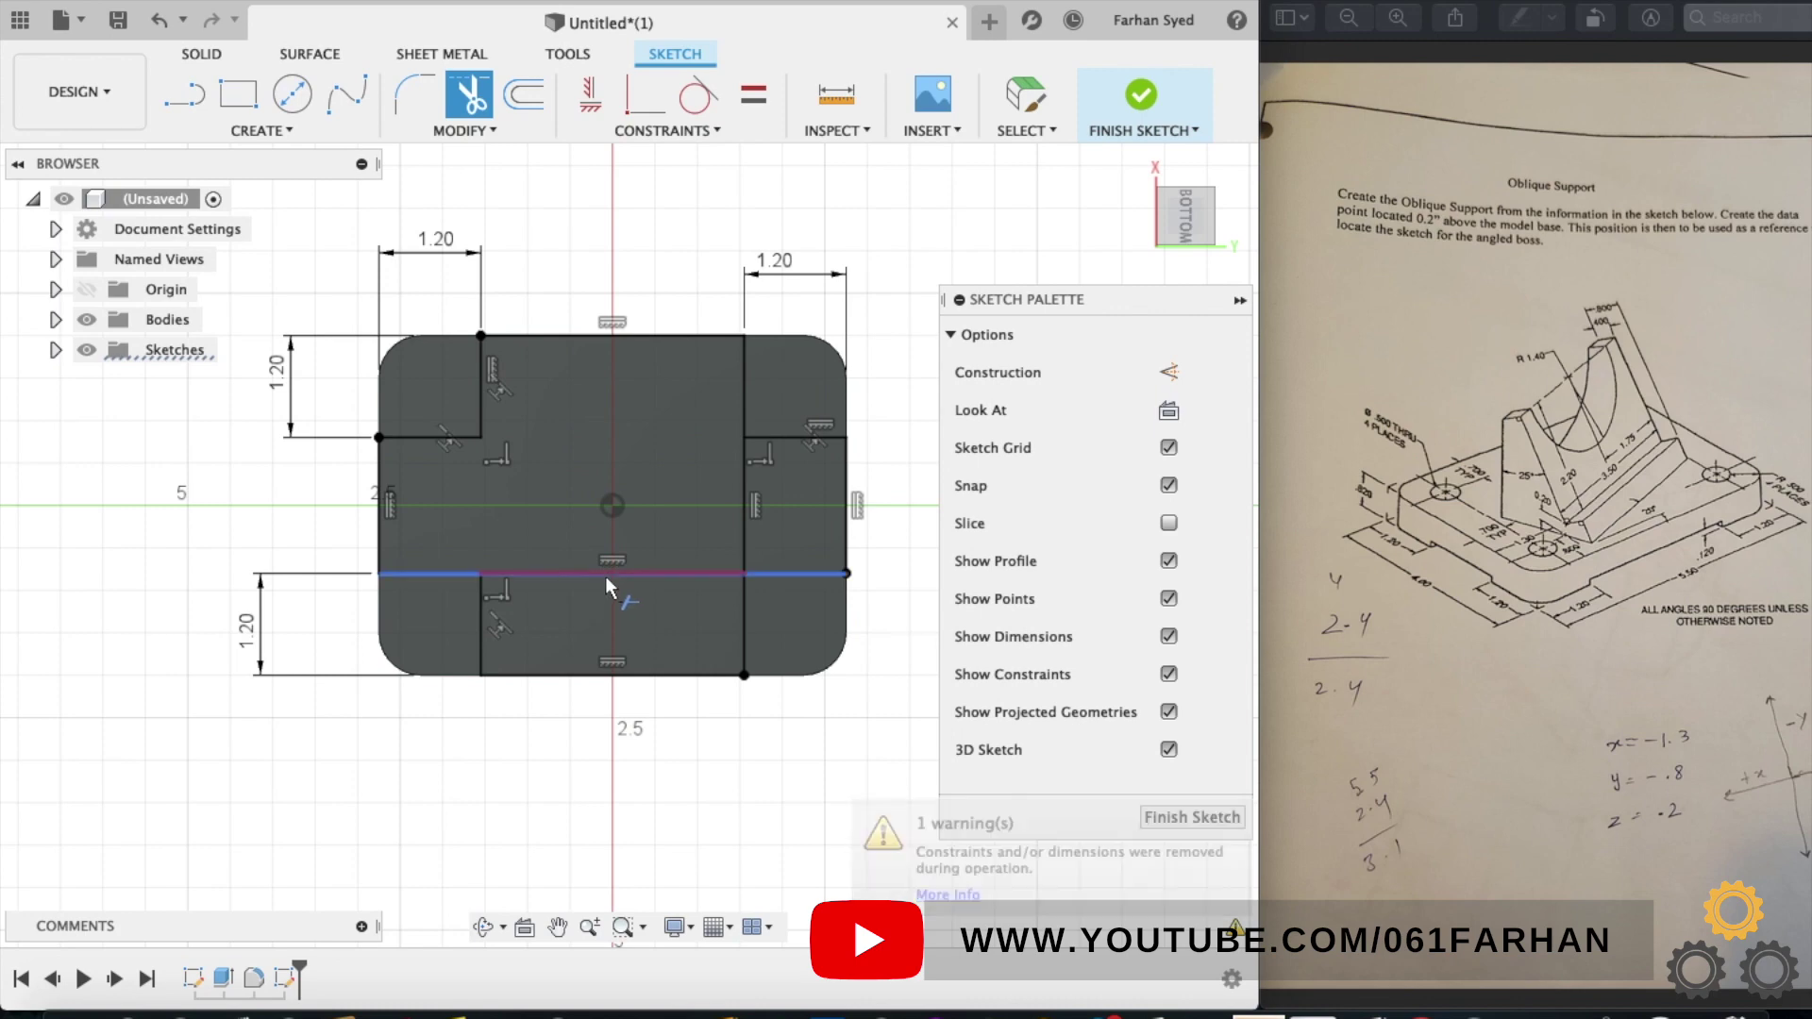
left_click(606, 573)
left_click(742, 509)
left_click(1140, 94)
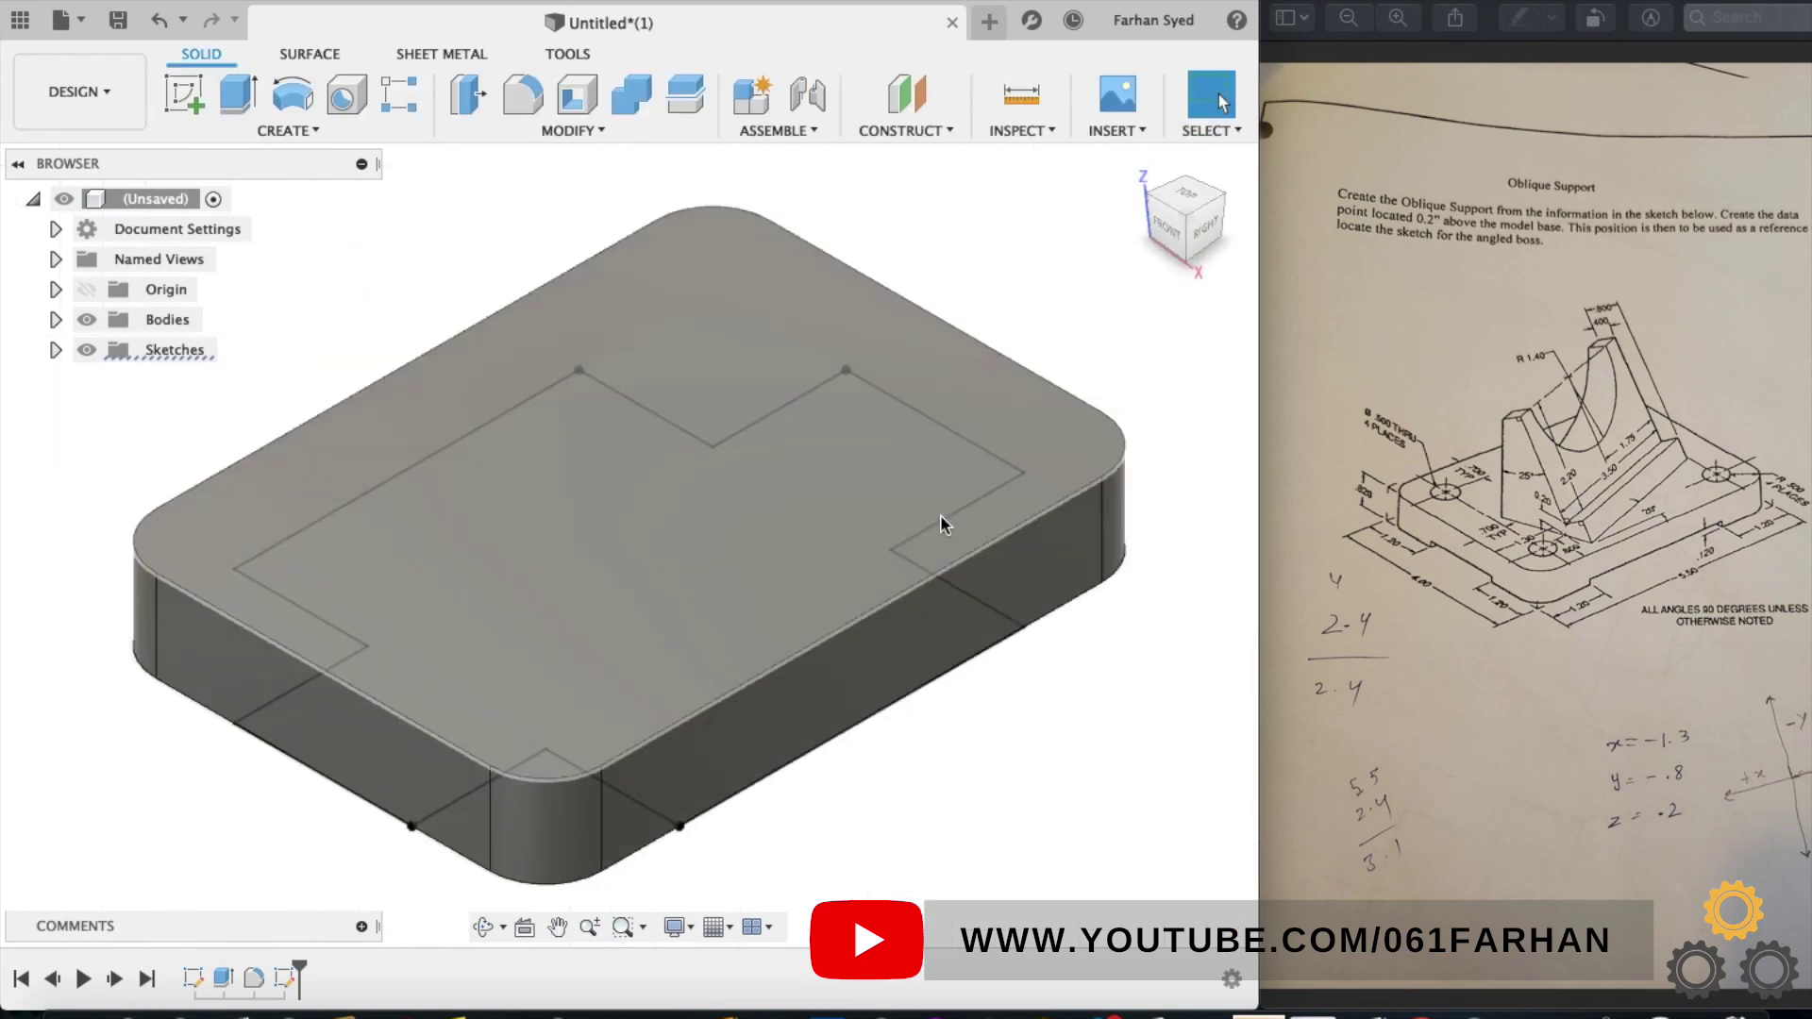
- Extrude the cross-shaped profile 0.12 in into the plate's underside as a cut
key("e")
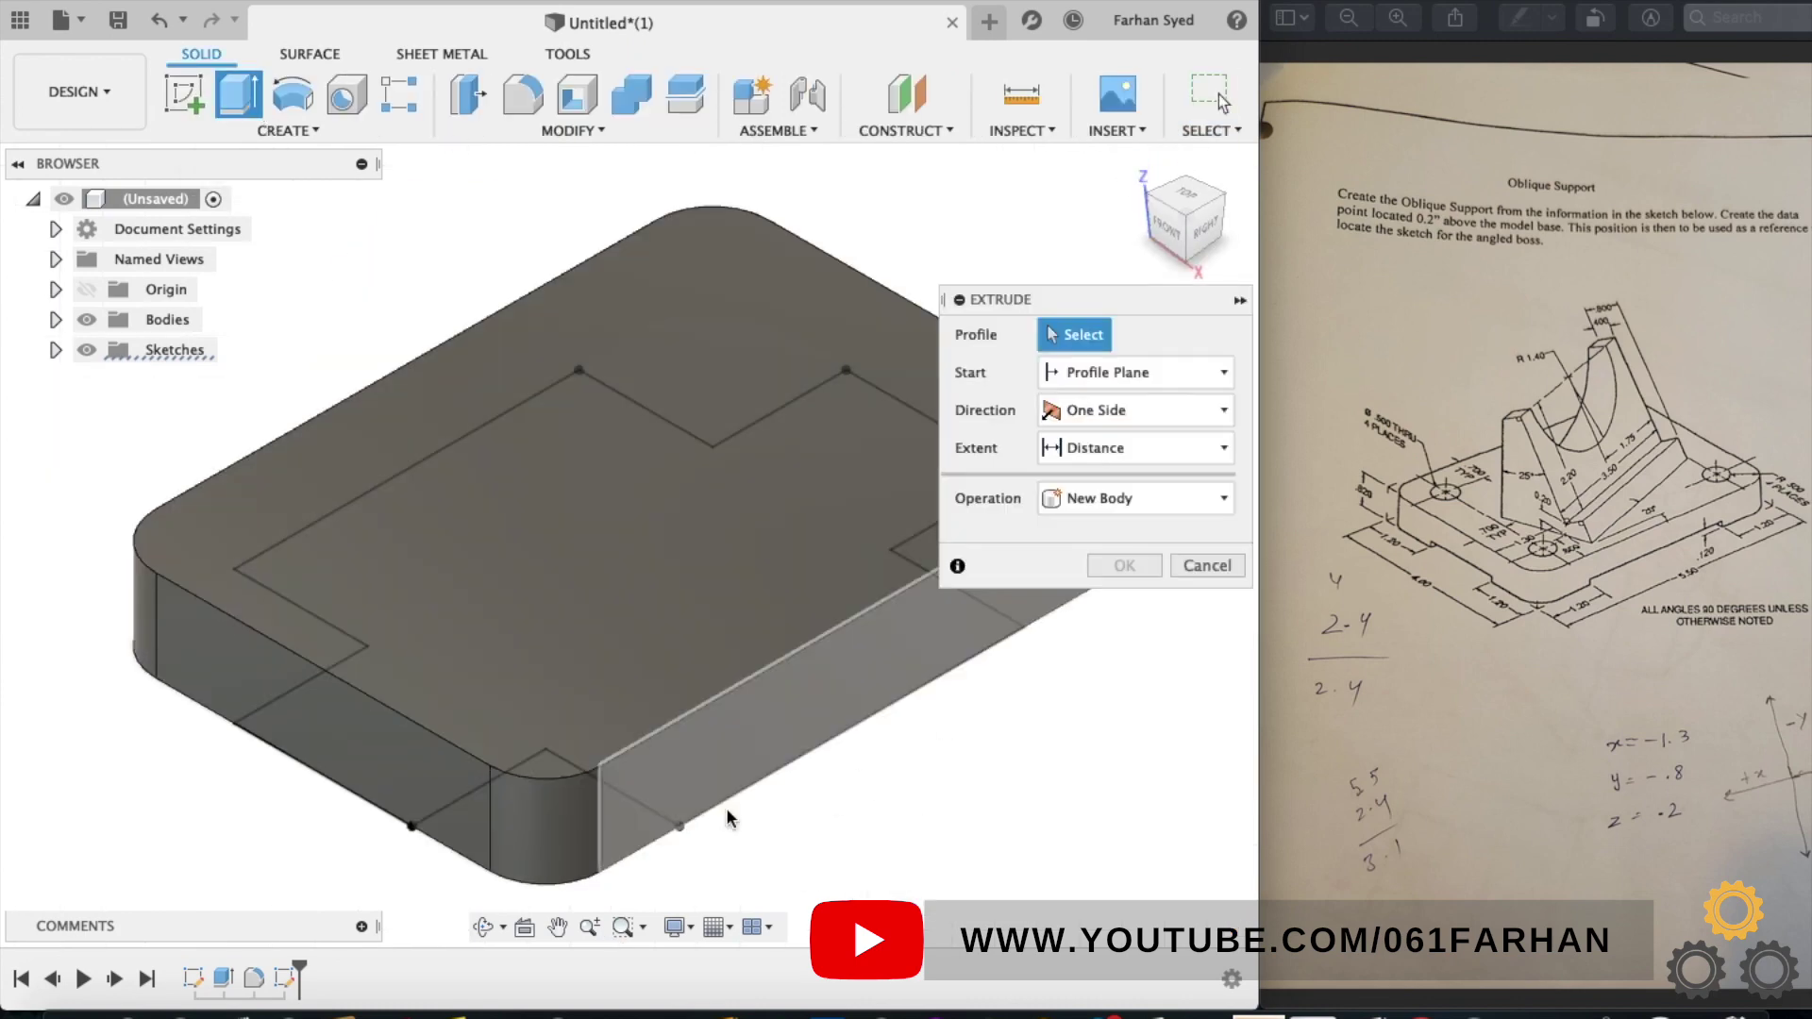
middle_click_drag(883, 871, 687, 588, "shift")
left_click(687, 589)
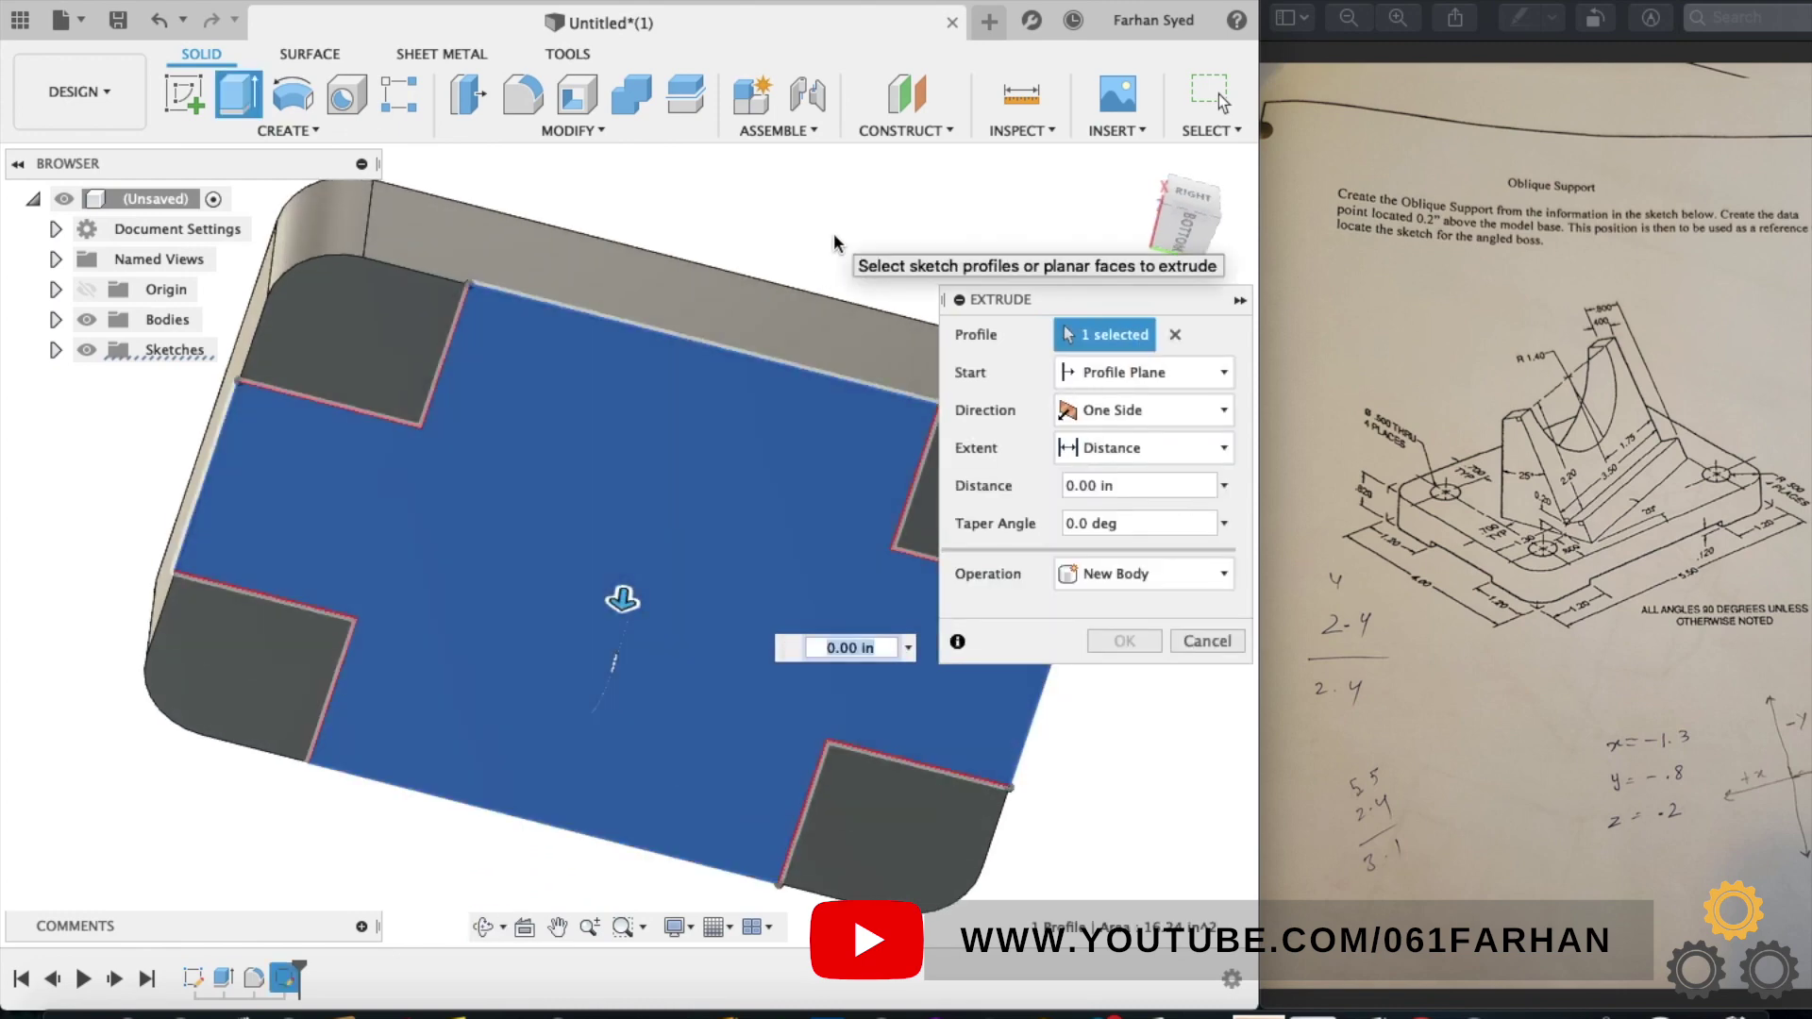
middle_click_drag(834, 232, 949, 489, "shift")
left_click(1694, 659)
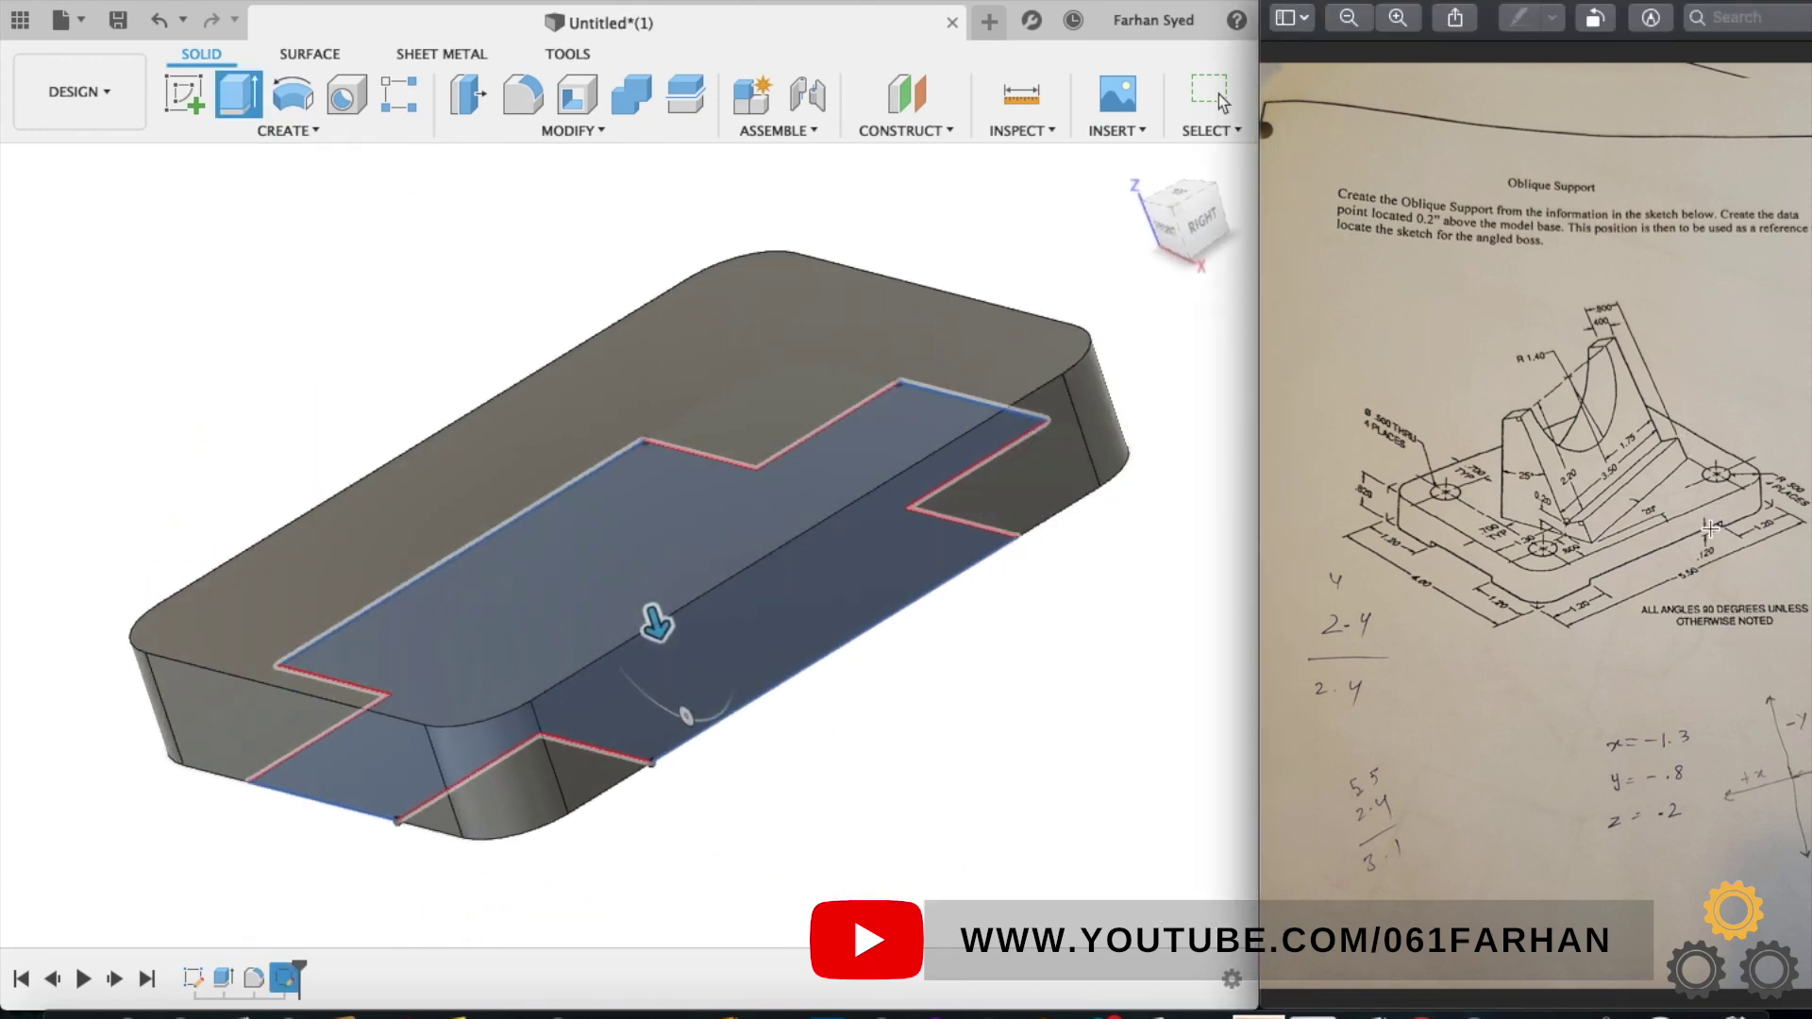
key("grave")
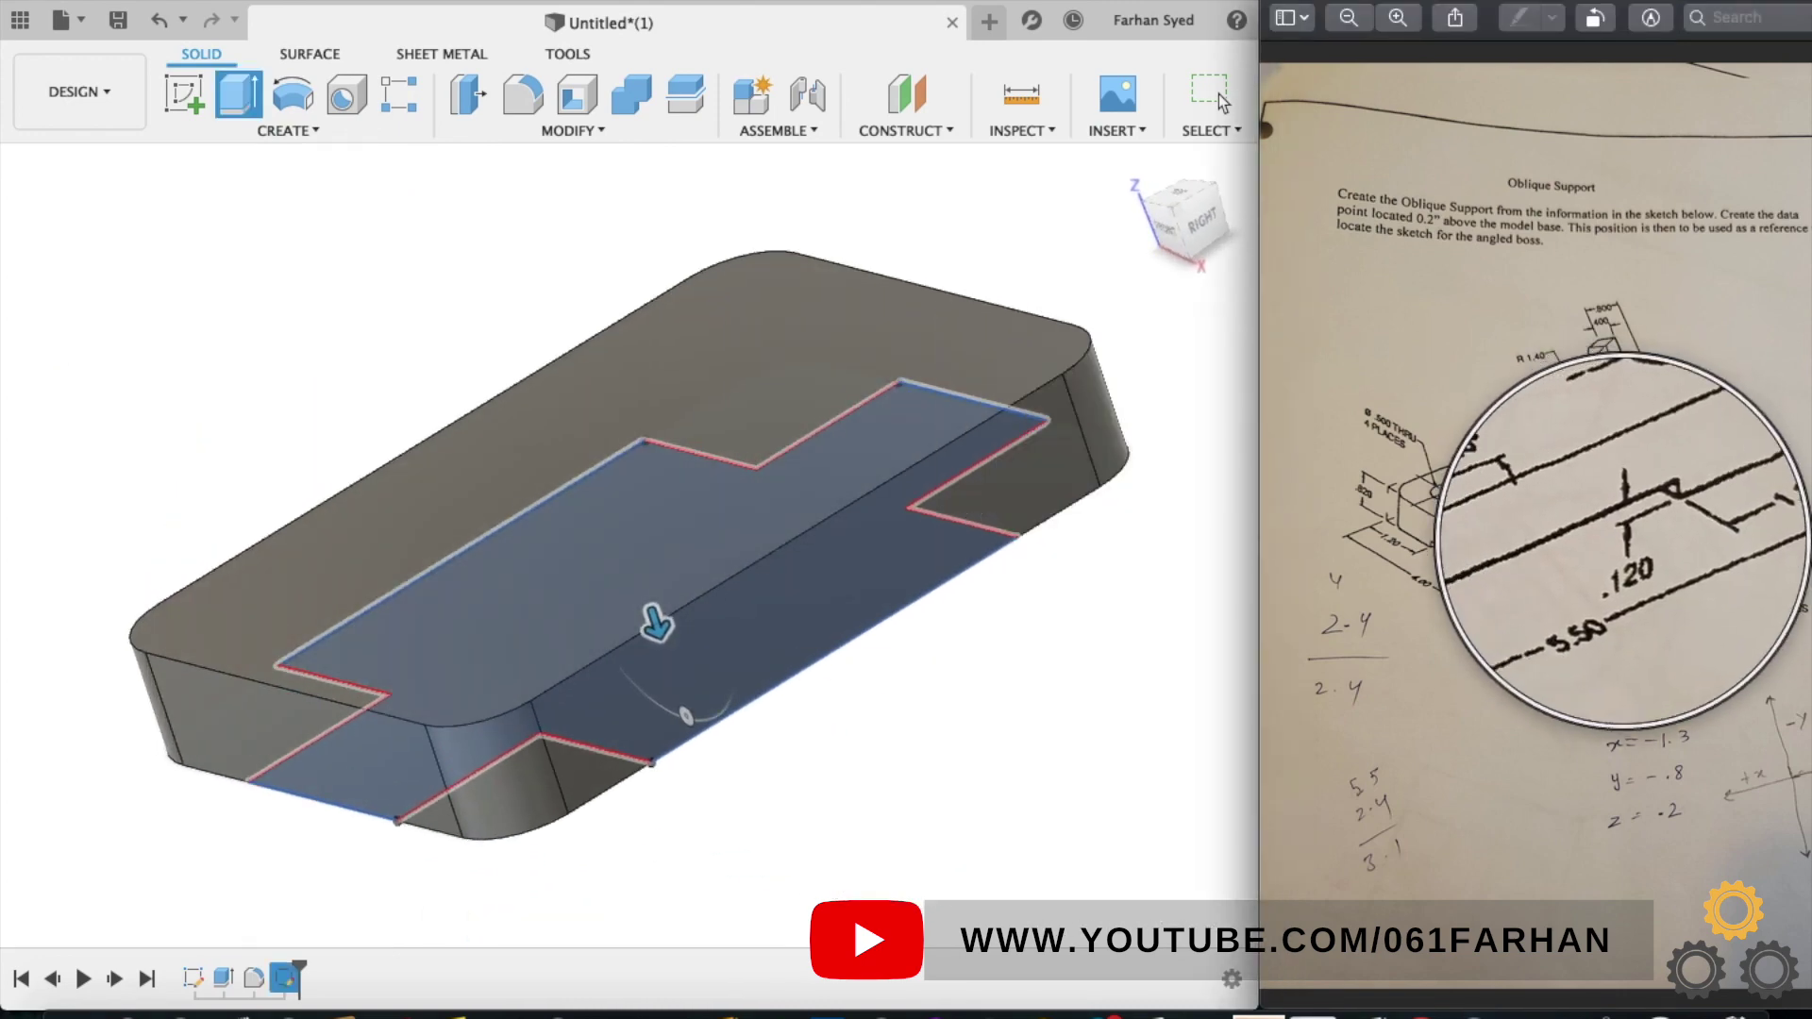
left_click(882, 772)
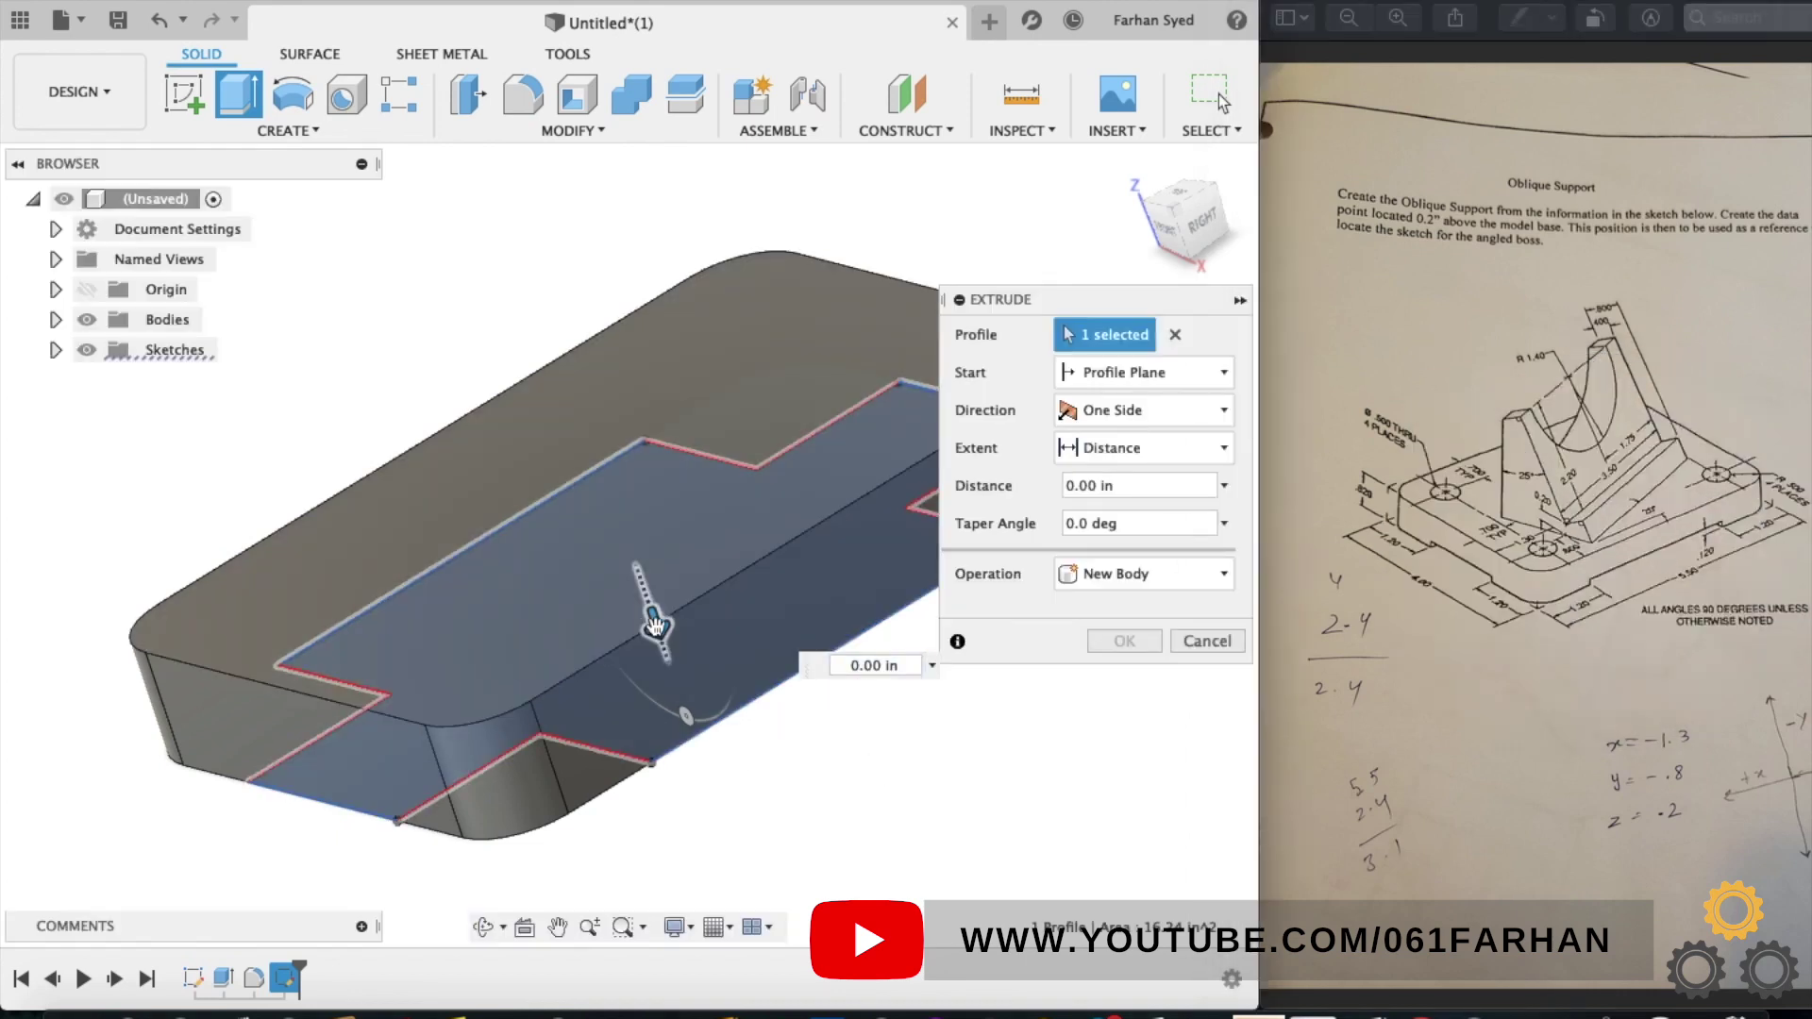
left_click_drag(655, 630, 657, 623)
key("BackSpace")
type("2")
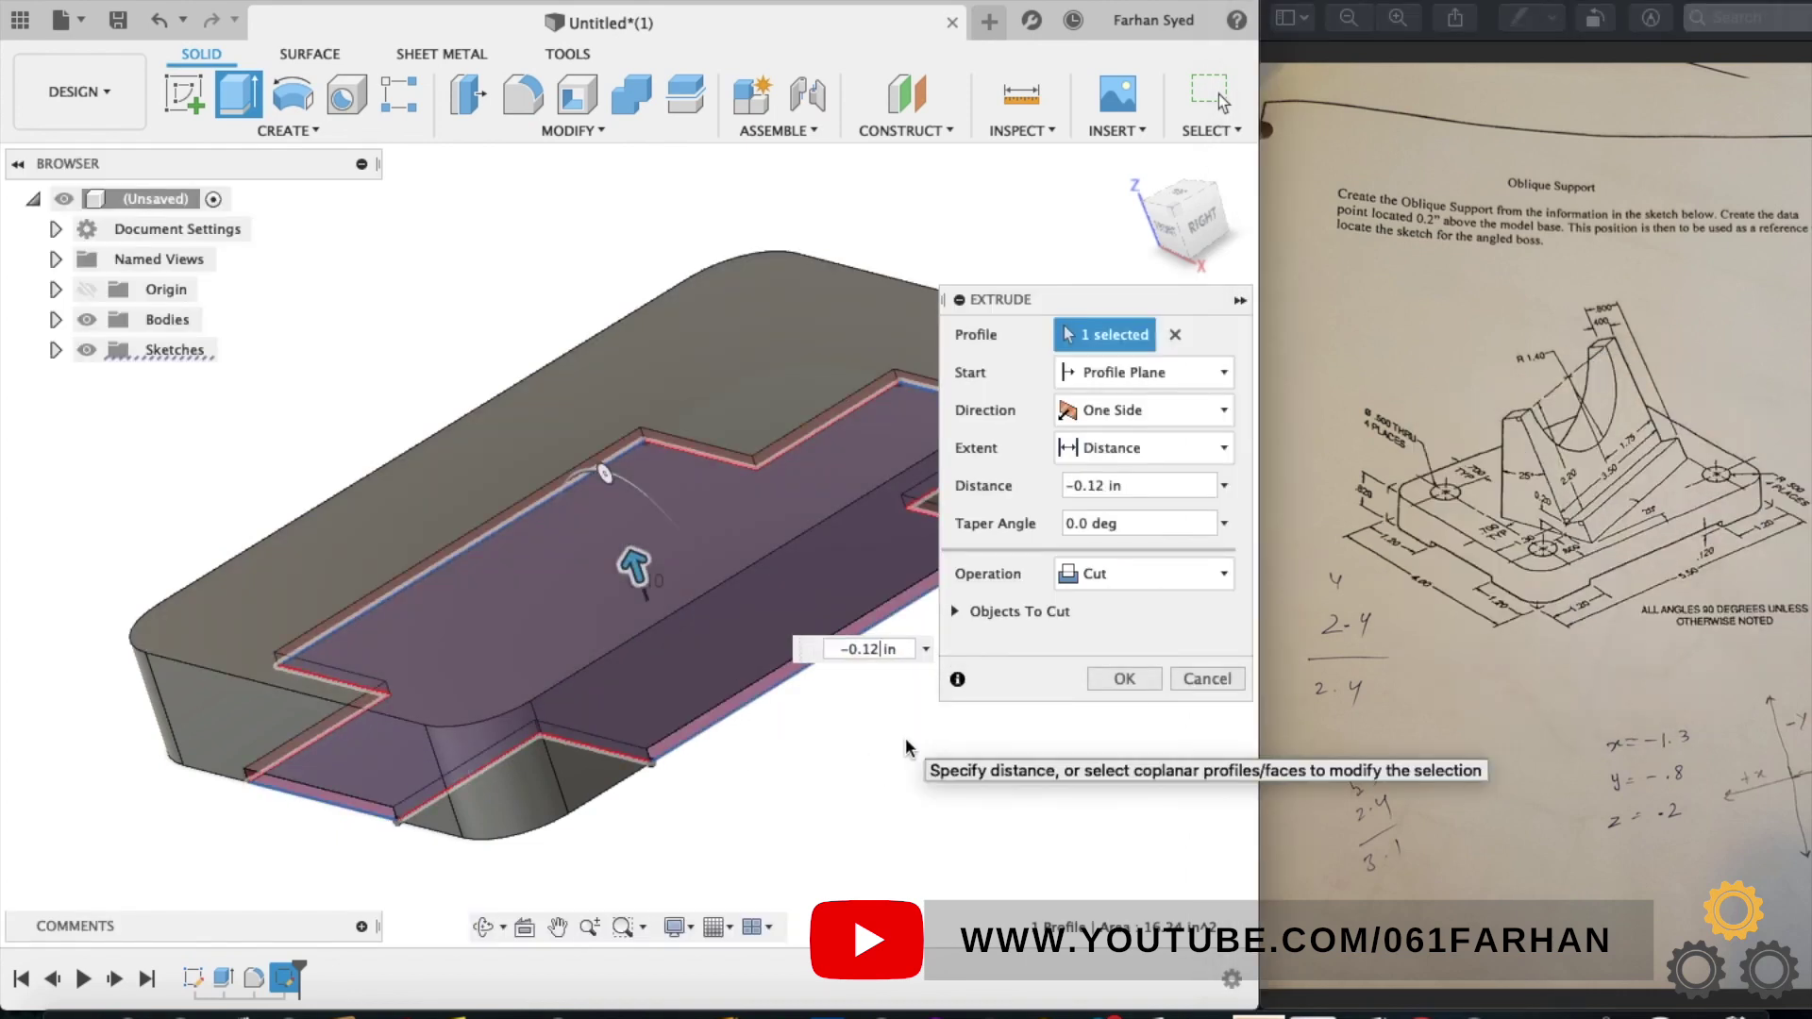
left_click(1121, 683)
left_click(1135, 168)
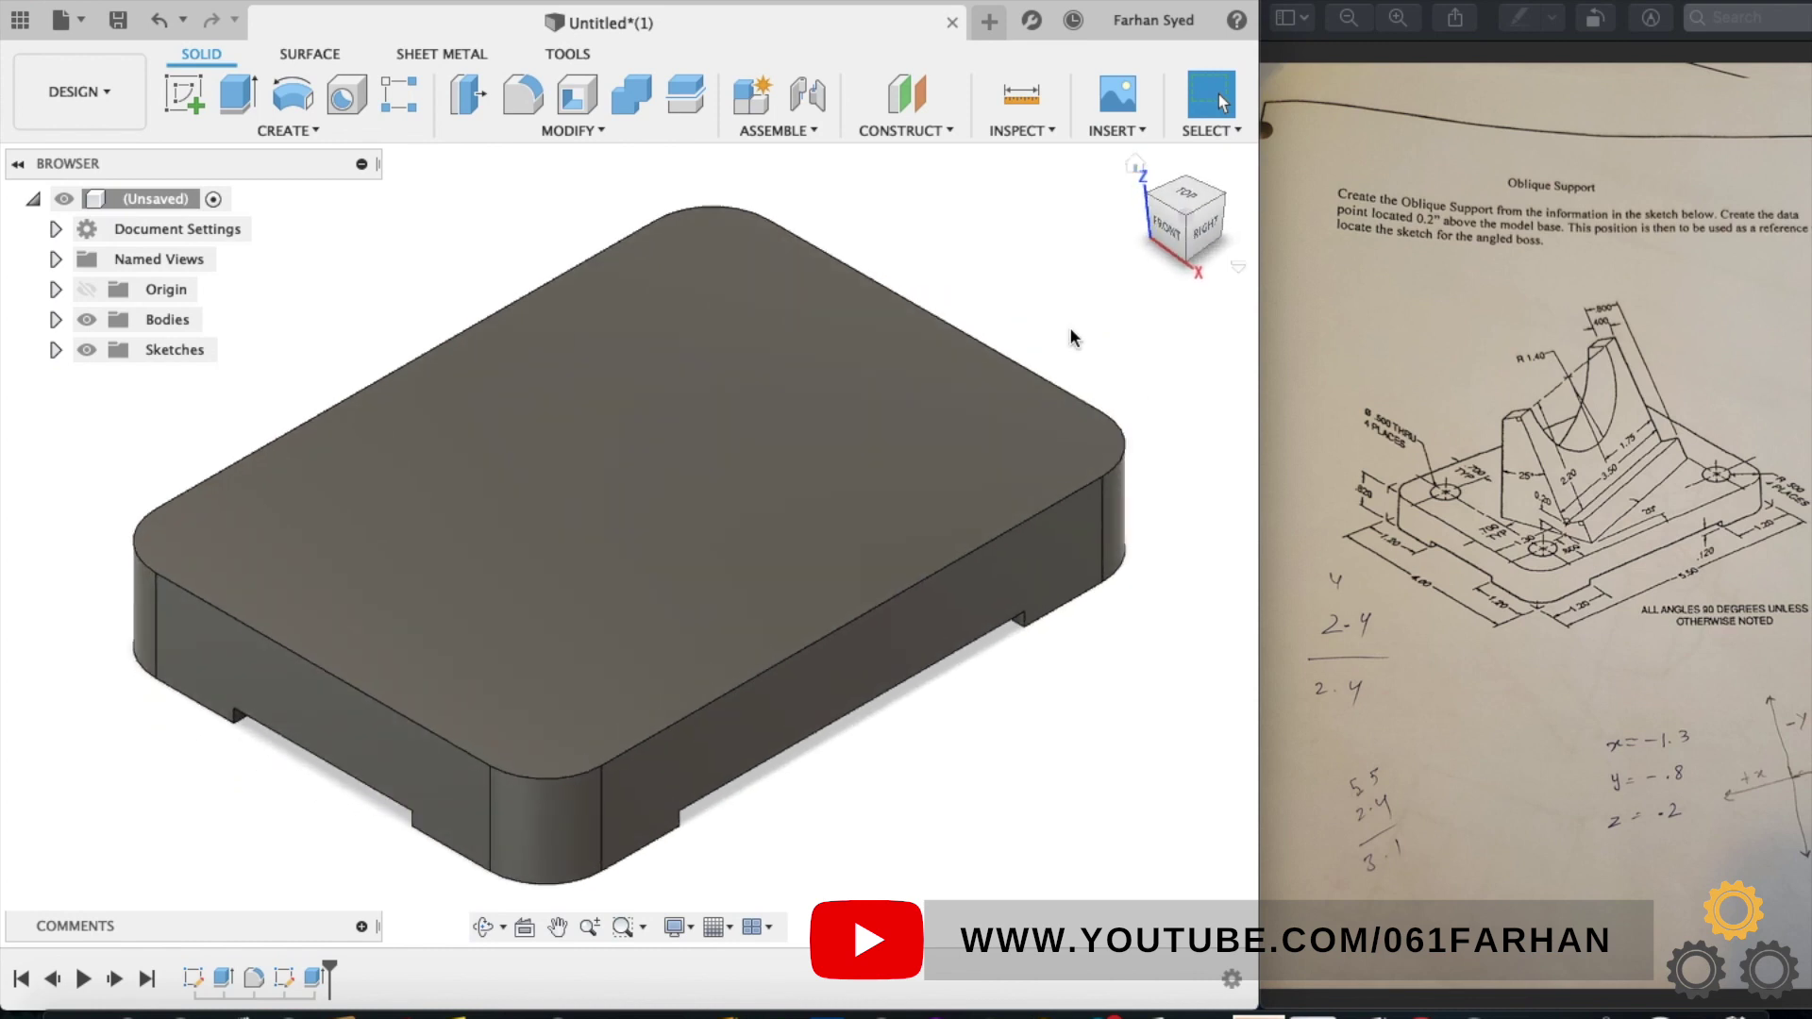
- Start a sketch on the plate's top face and draw a rectangle inset from the plate's outline
left_click(1548, 724)
key("grave")
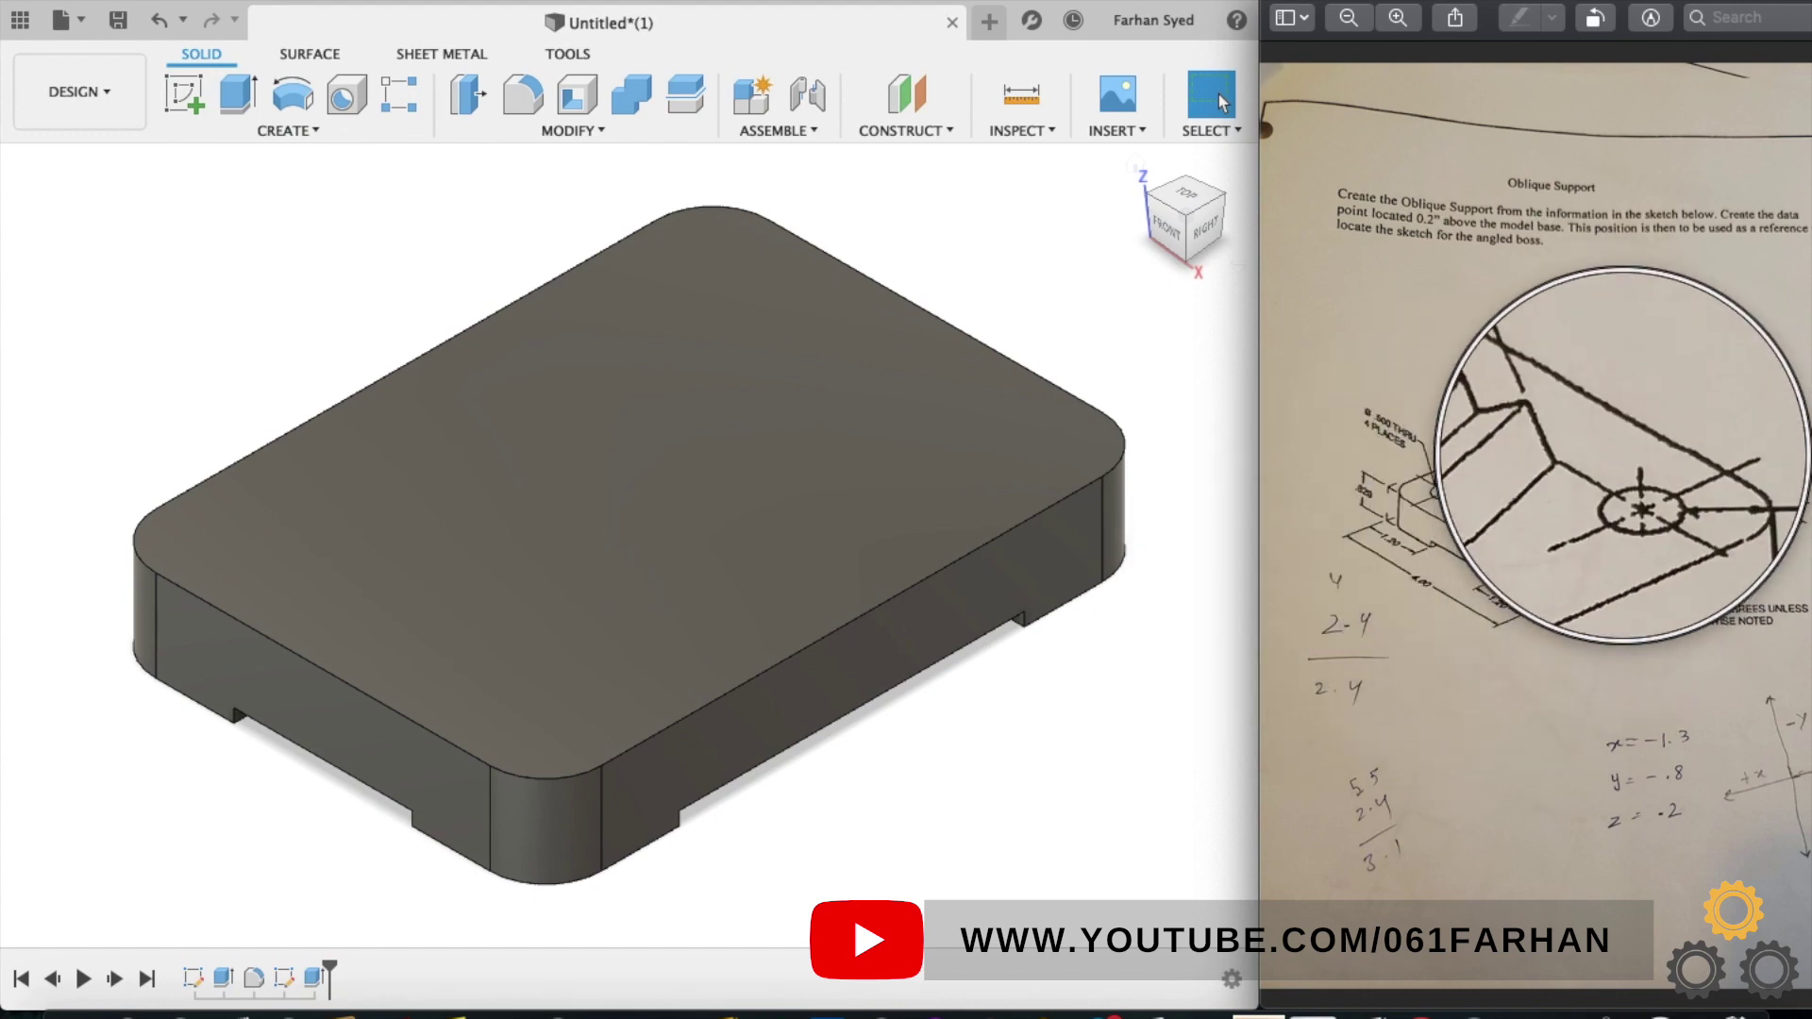
left_click(570, 522)
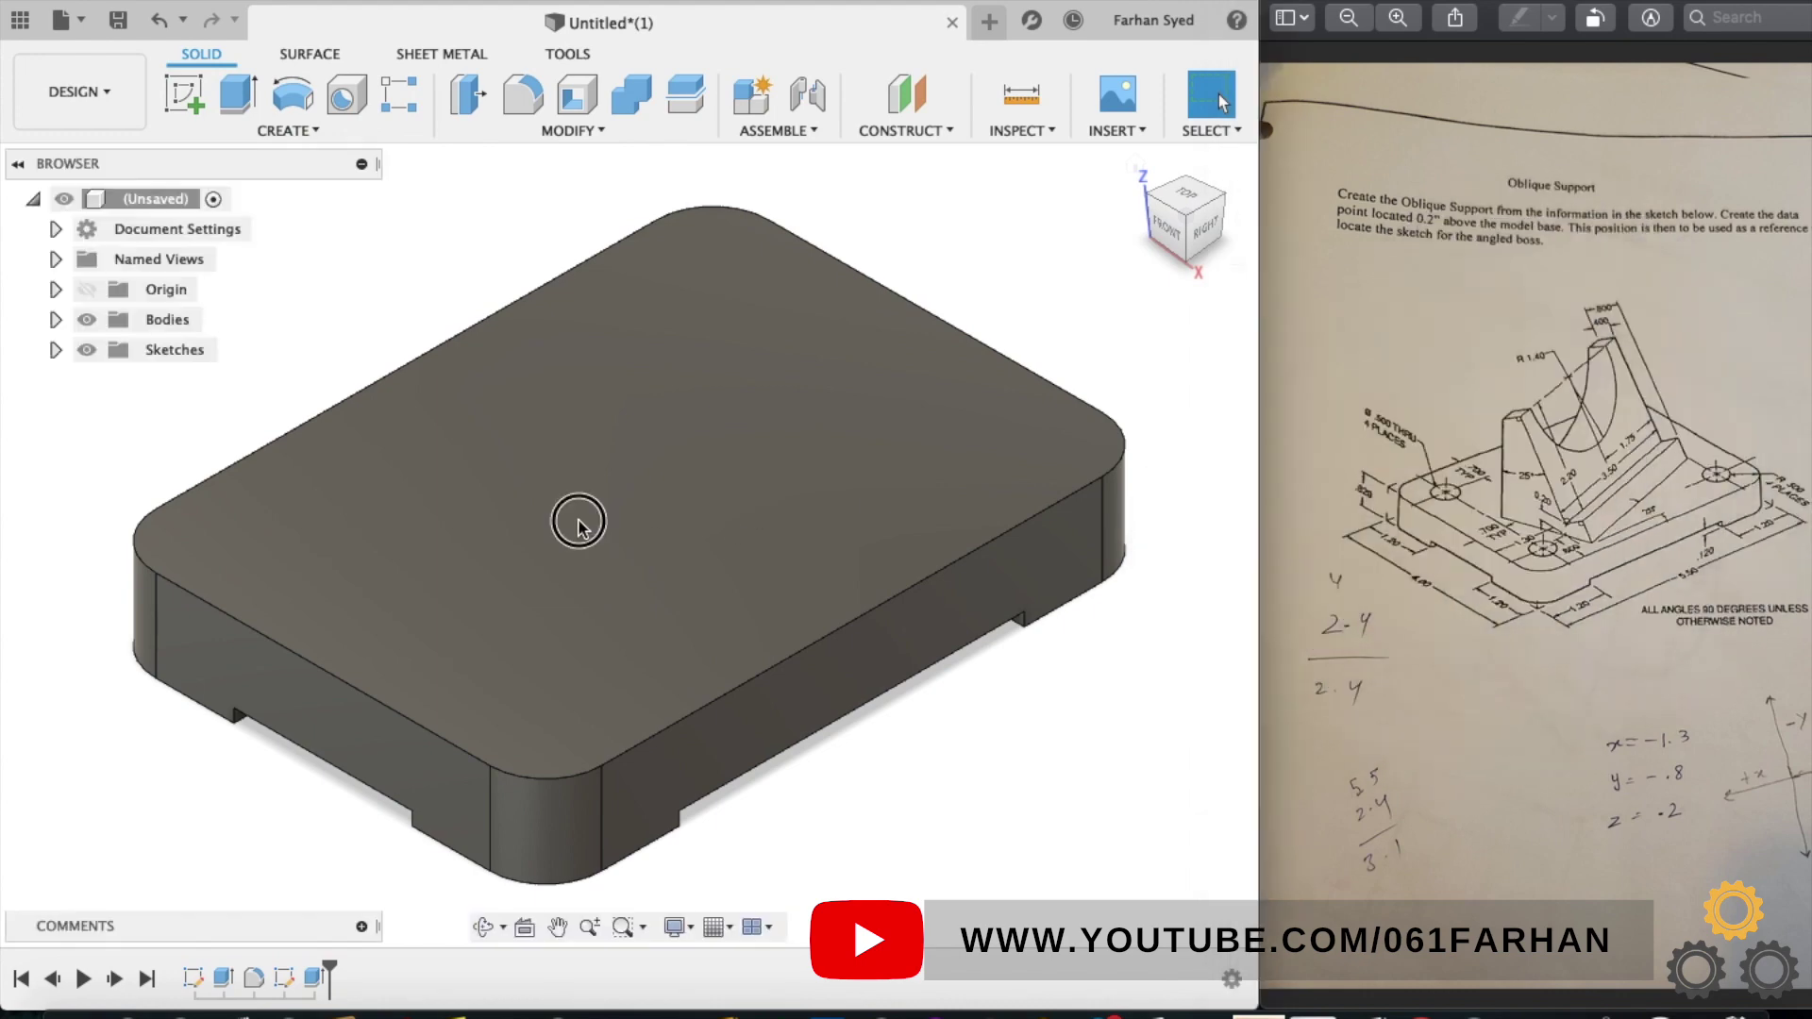
left_click(189, 97)
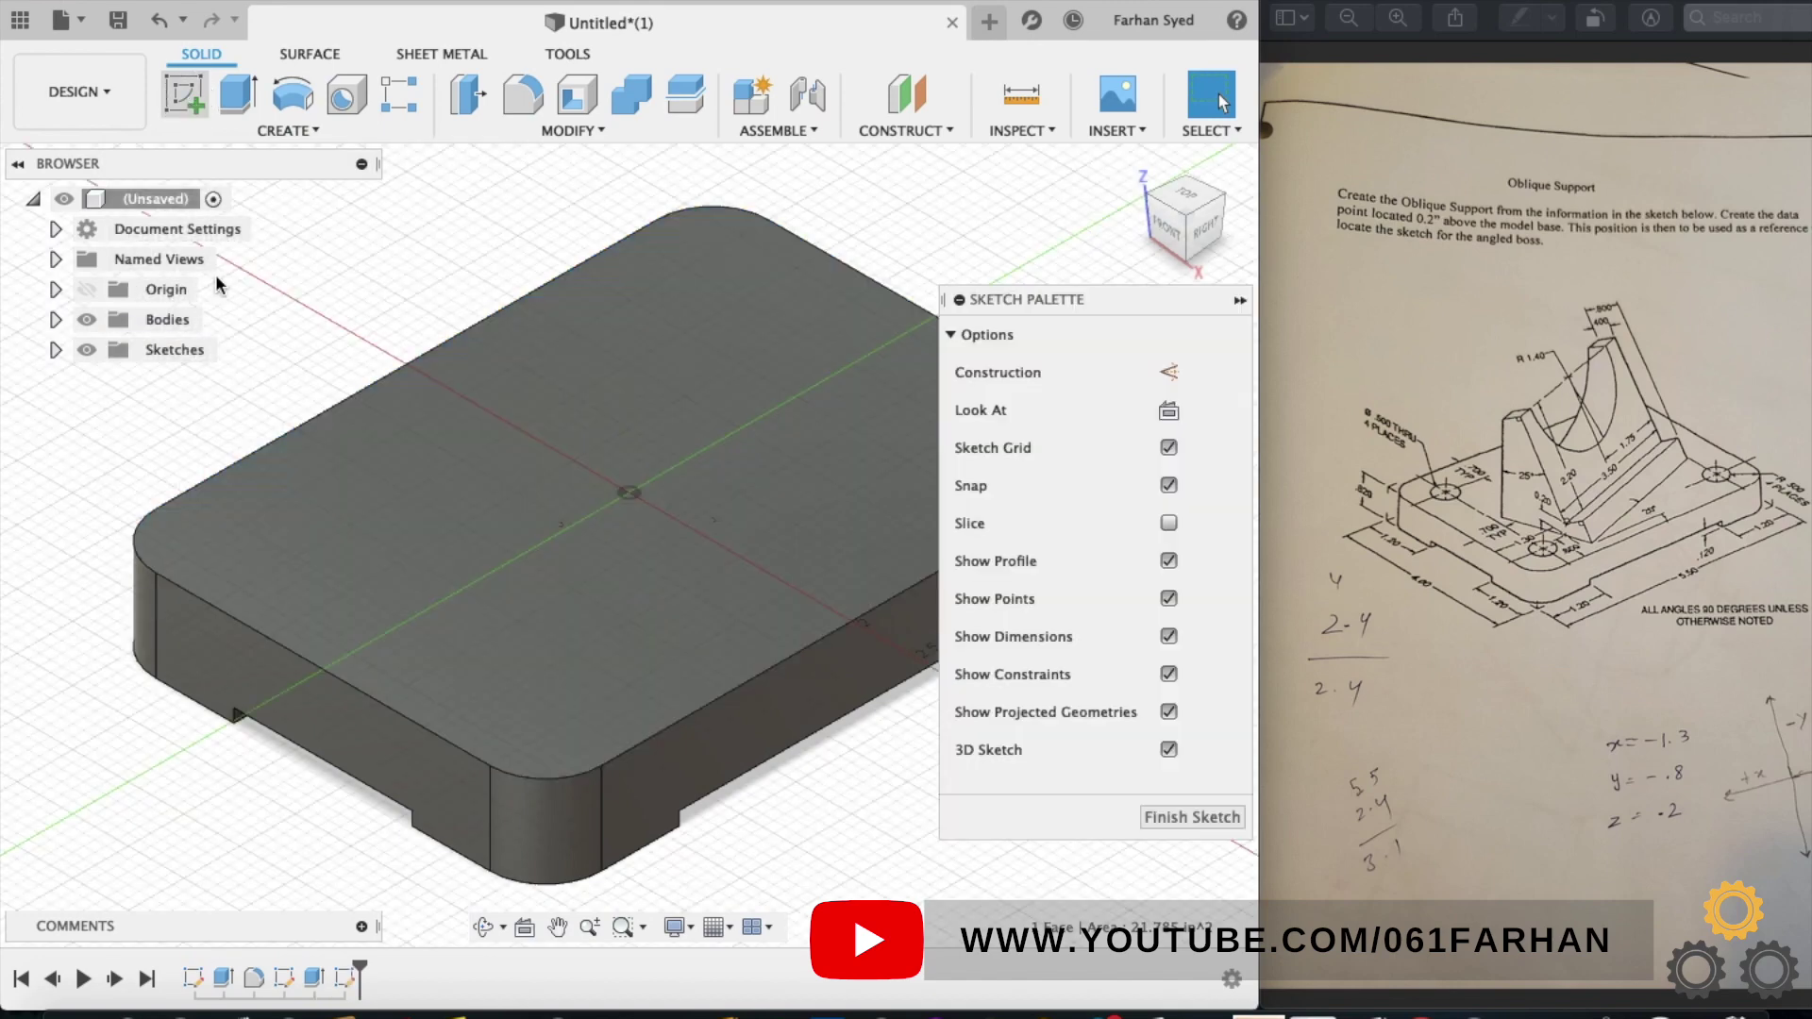
left_click(1189, 206)
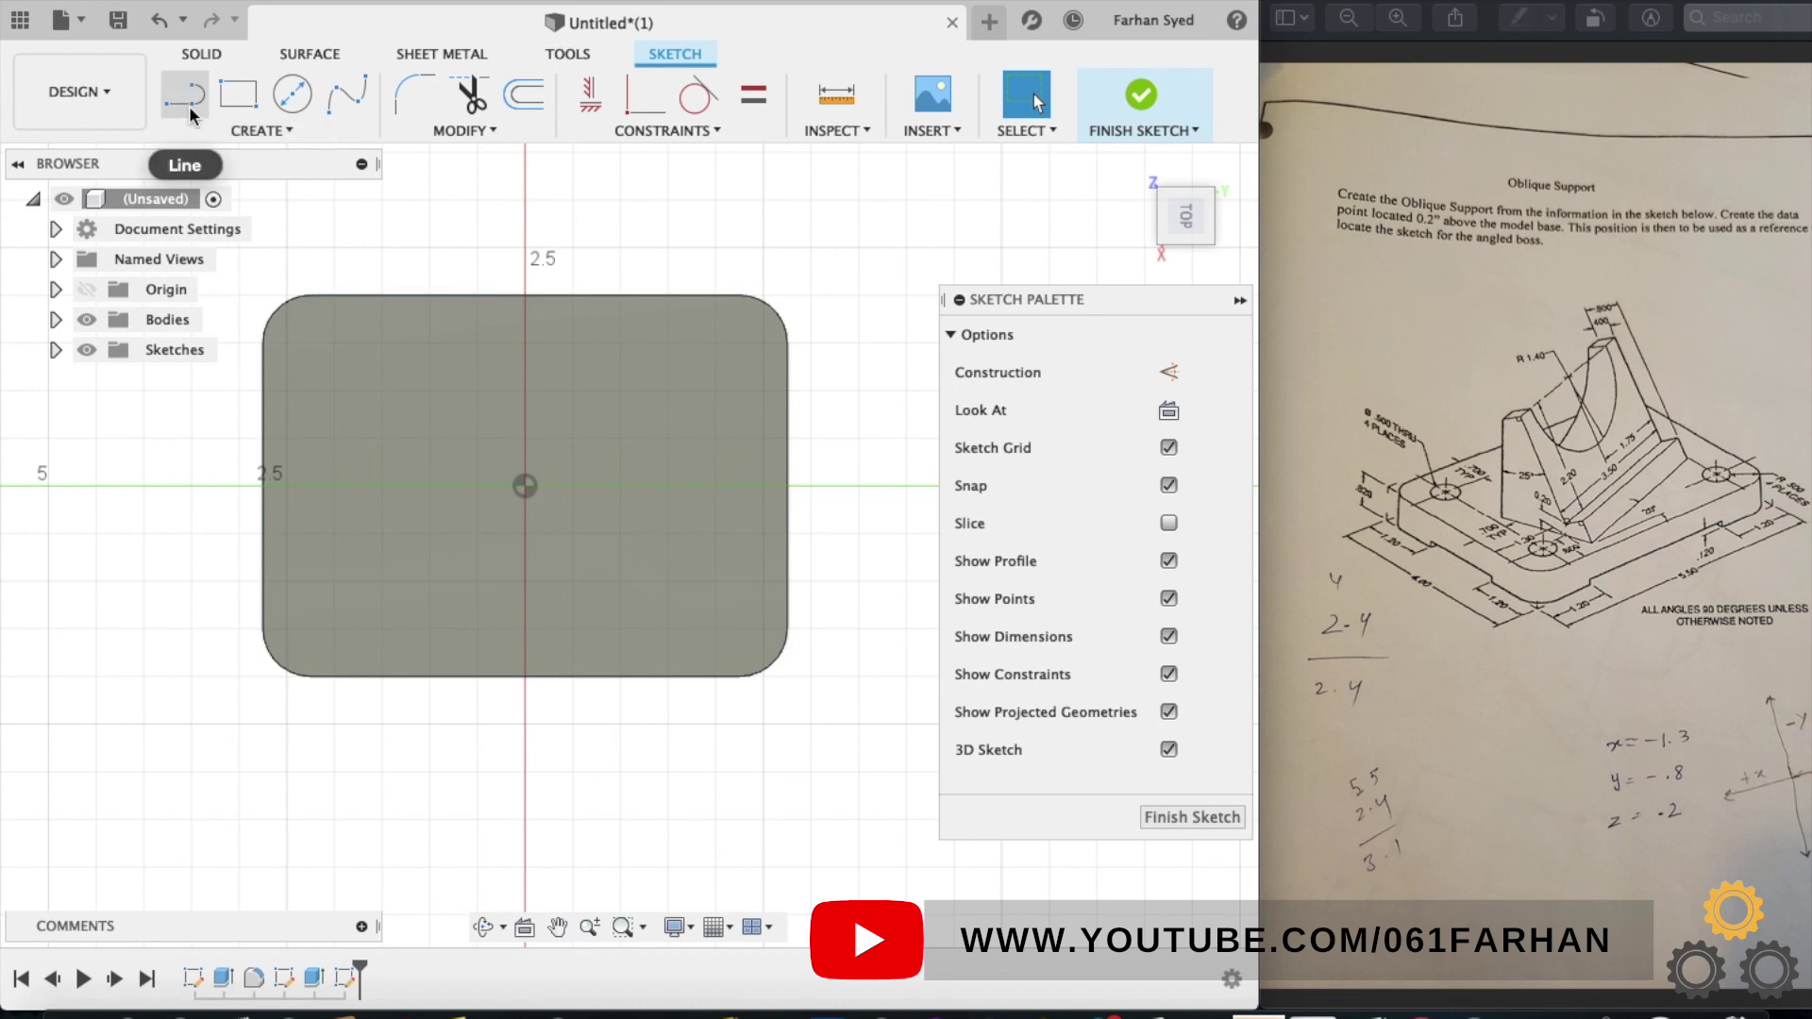
left_click(237, 94)
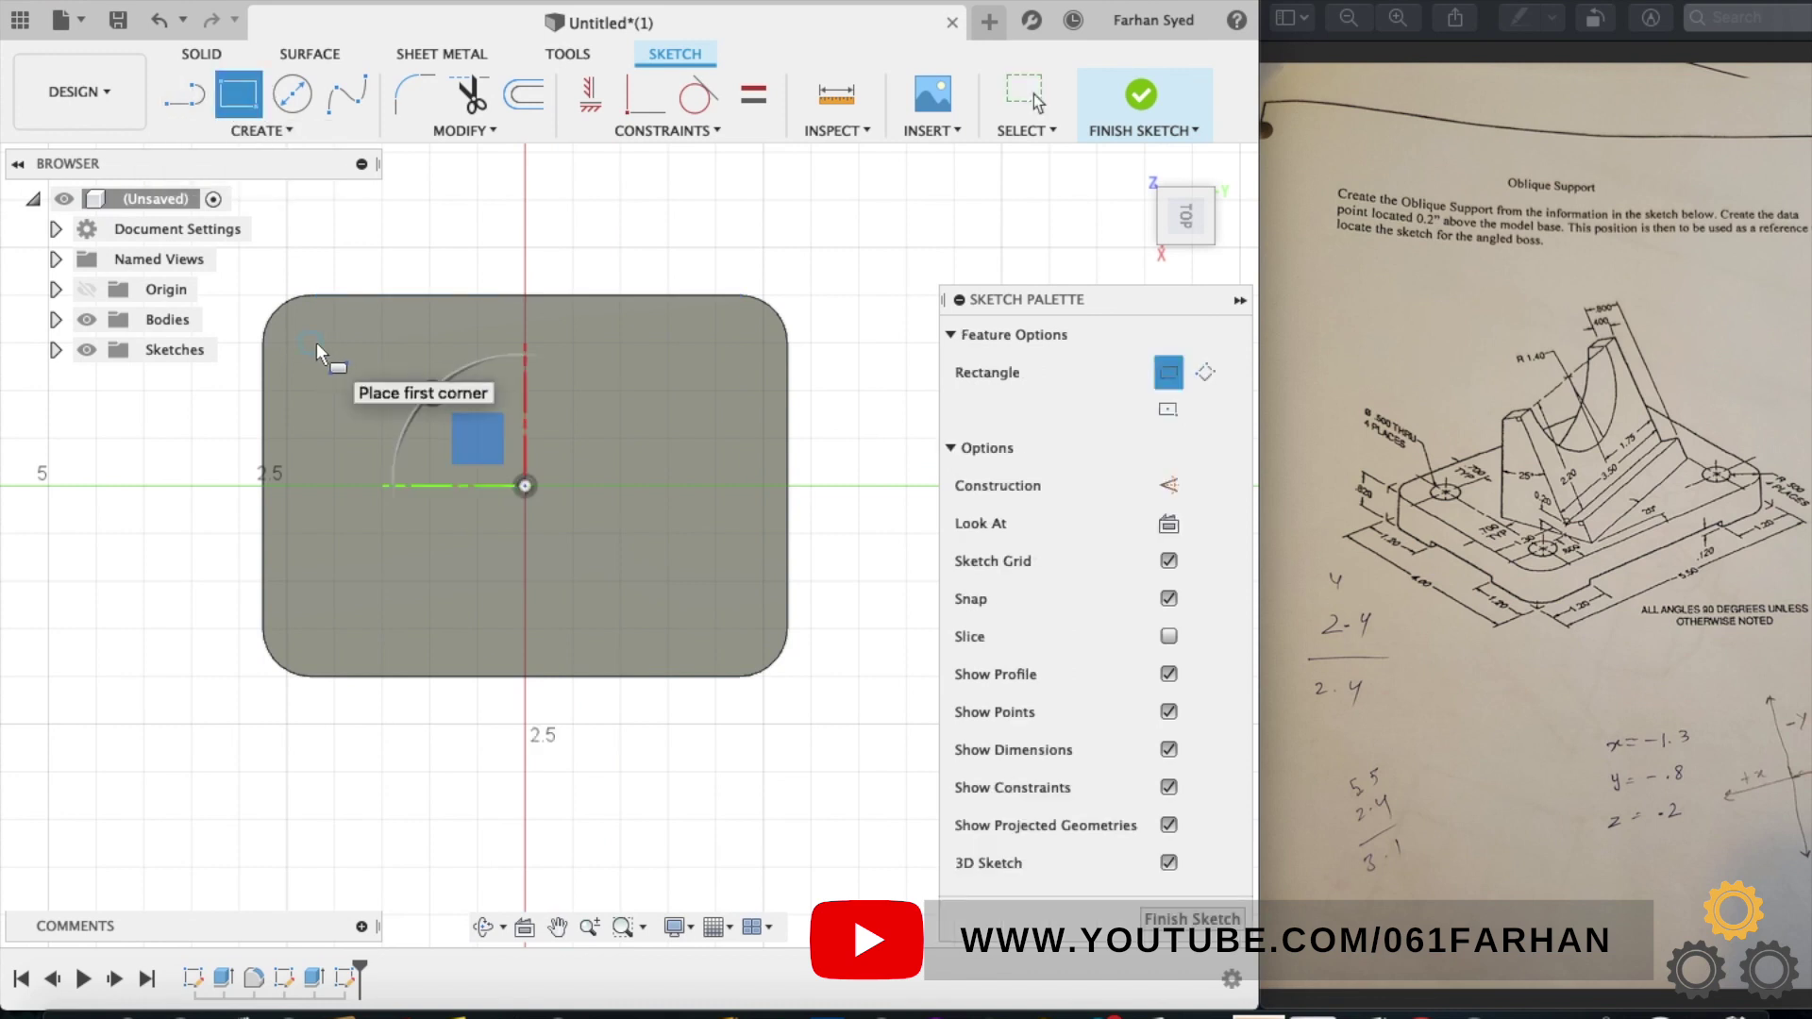
left_click(343, 368)
left_click(695, 614)
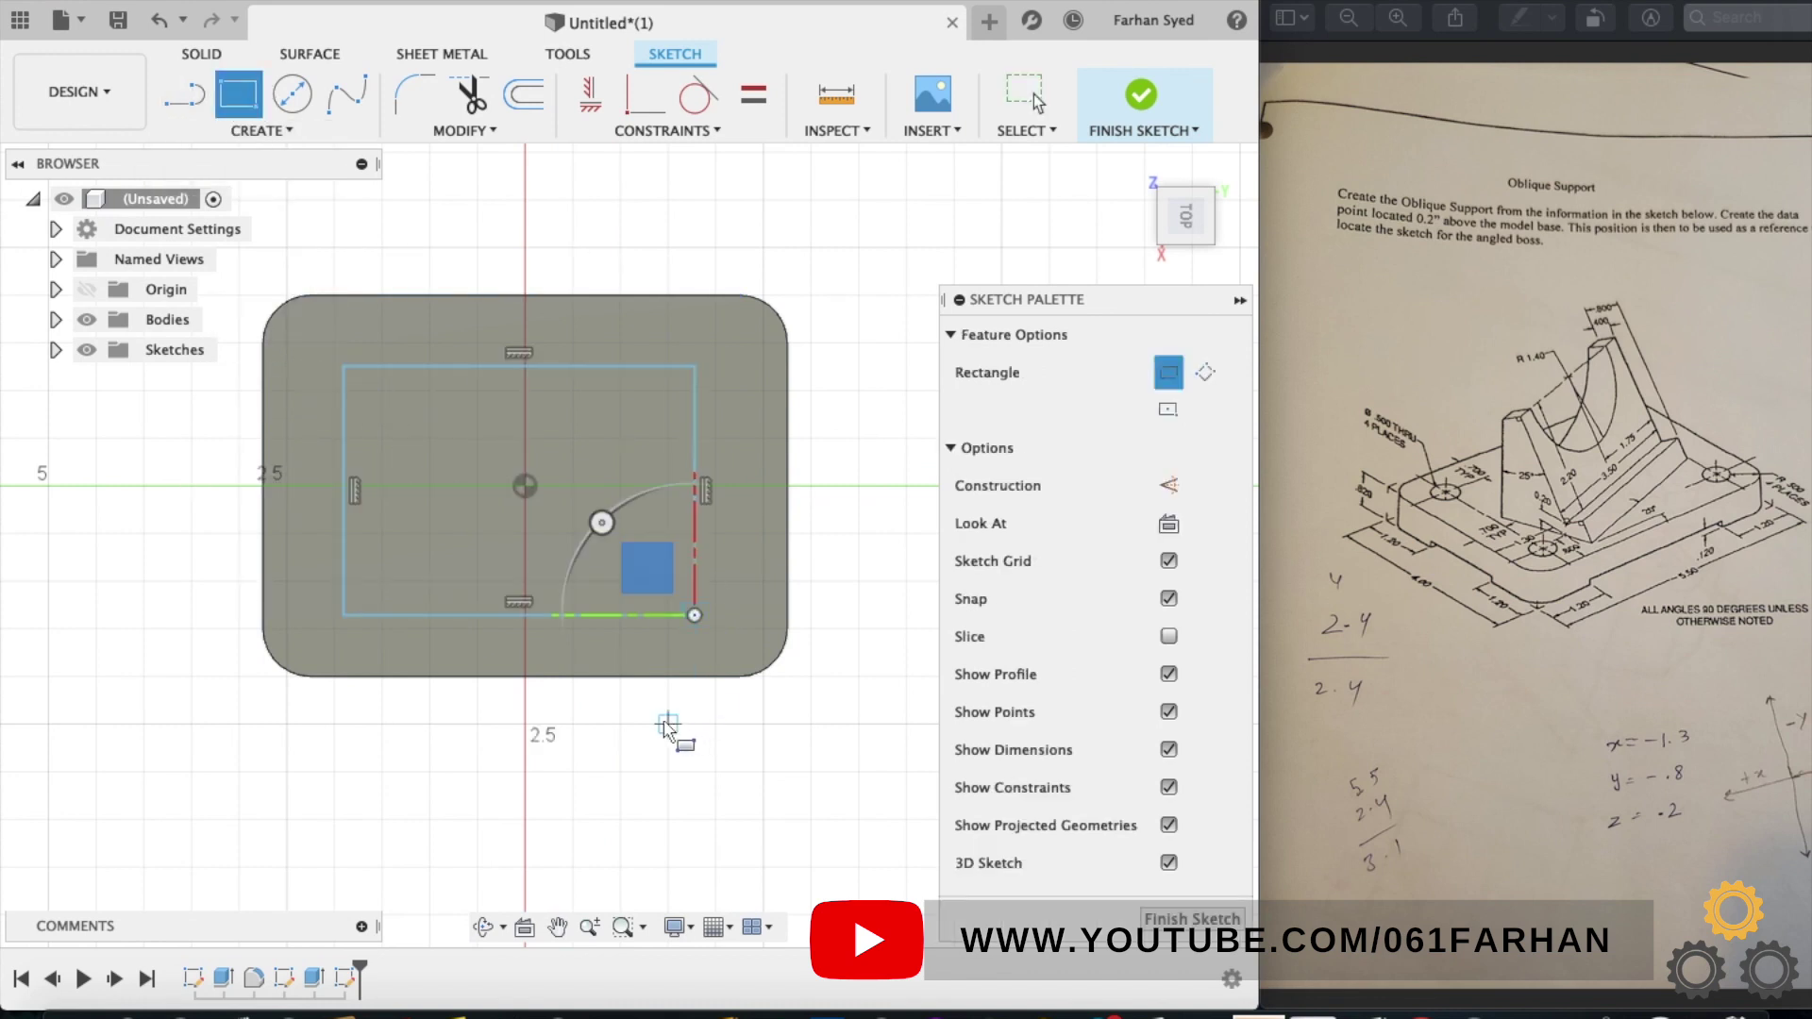
key("Escape")
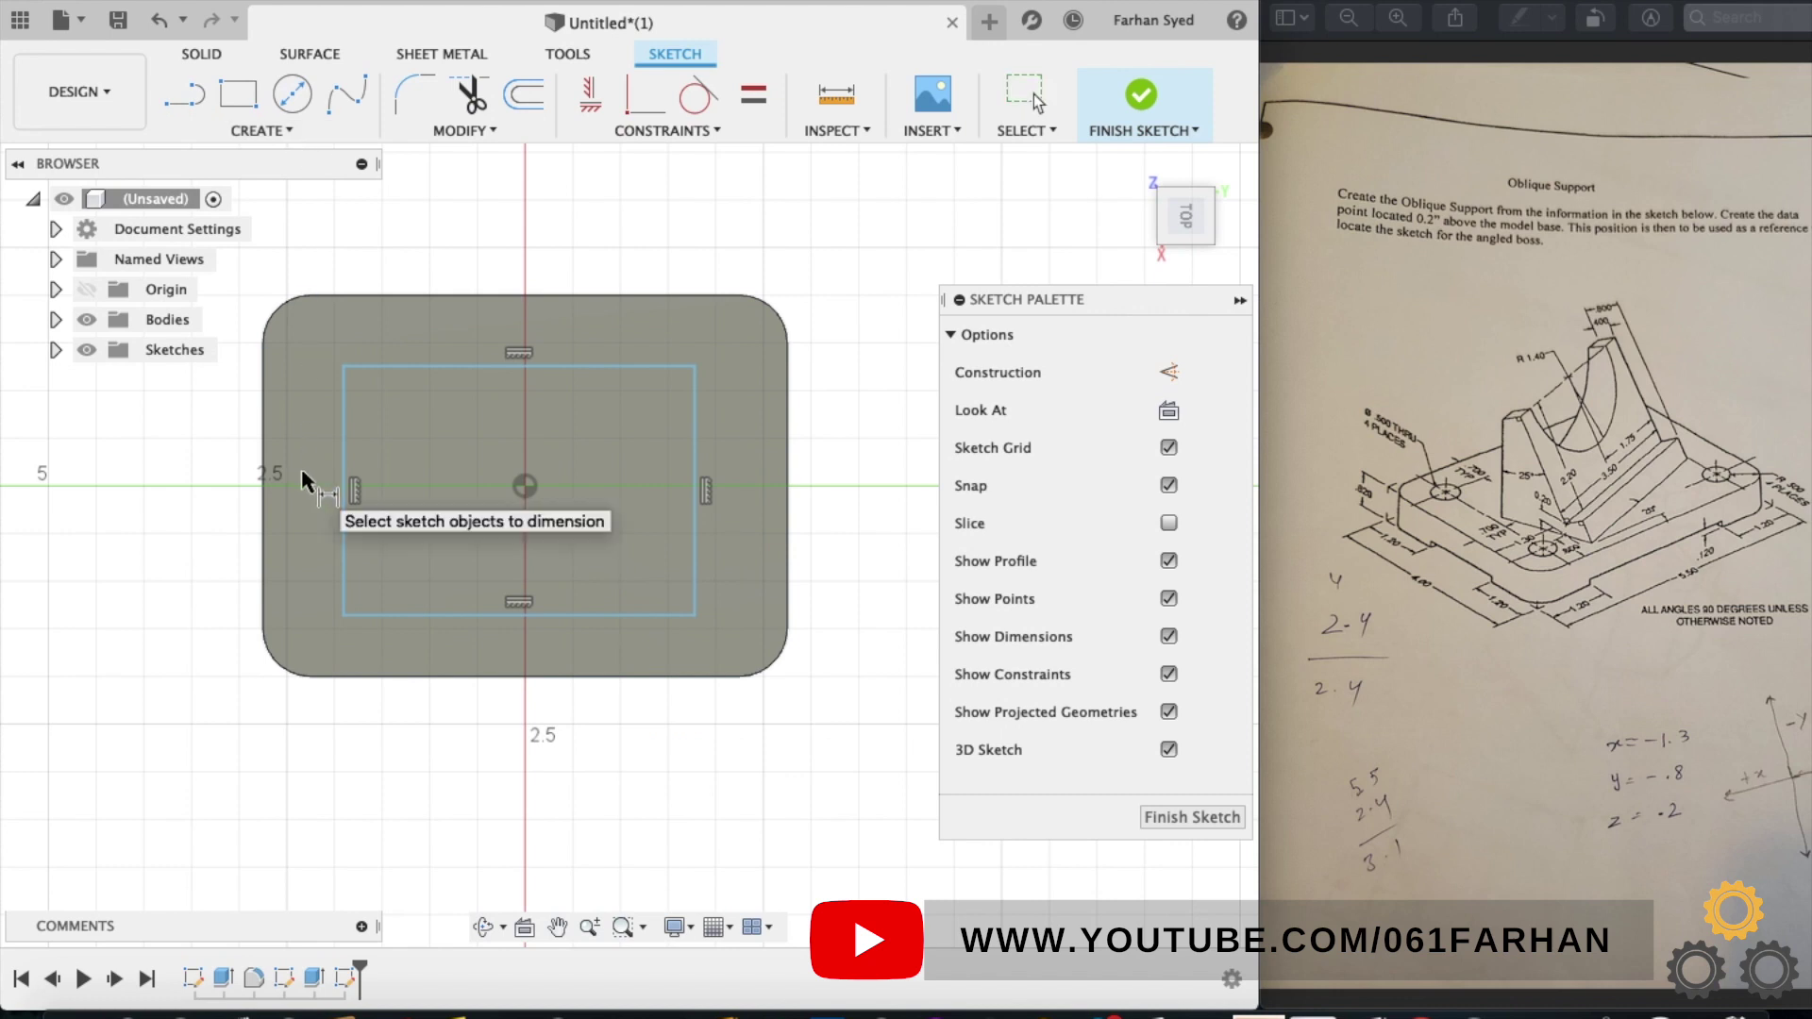
- Dimension one short side and one long side of the rectangle 0.7 in from the plate's nearest edges
left_click(343, 483)
left_click(307, 582)
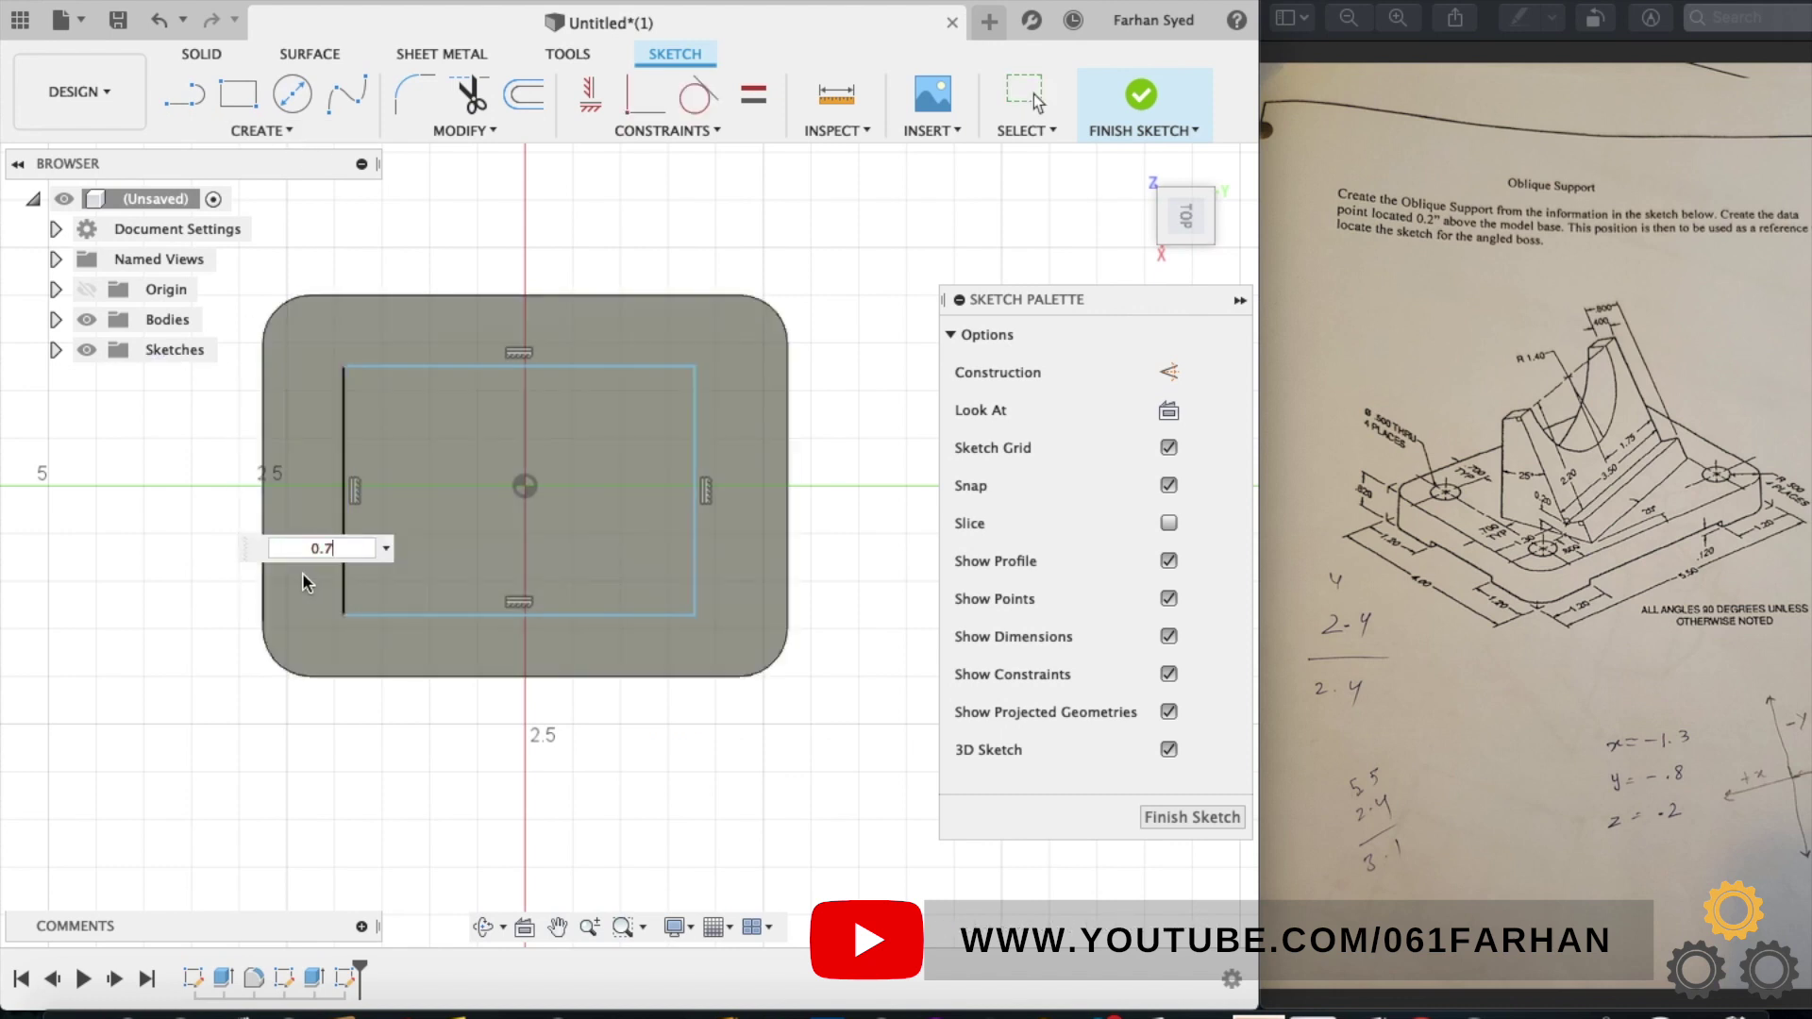
key("Return")
left_click(382, 366)
left_click(425, 319)
type("0.743475")
key("Return")
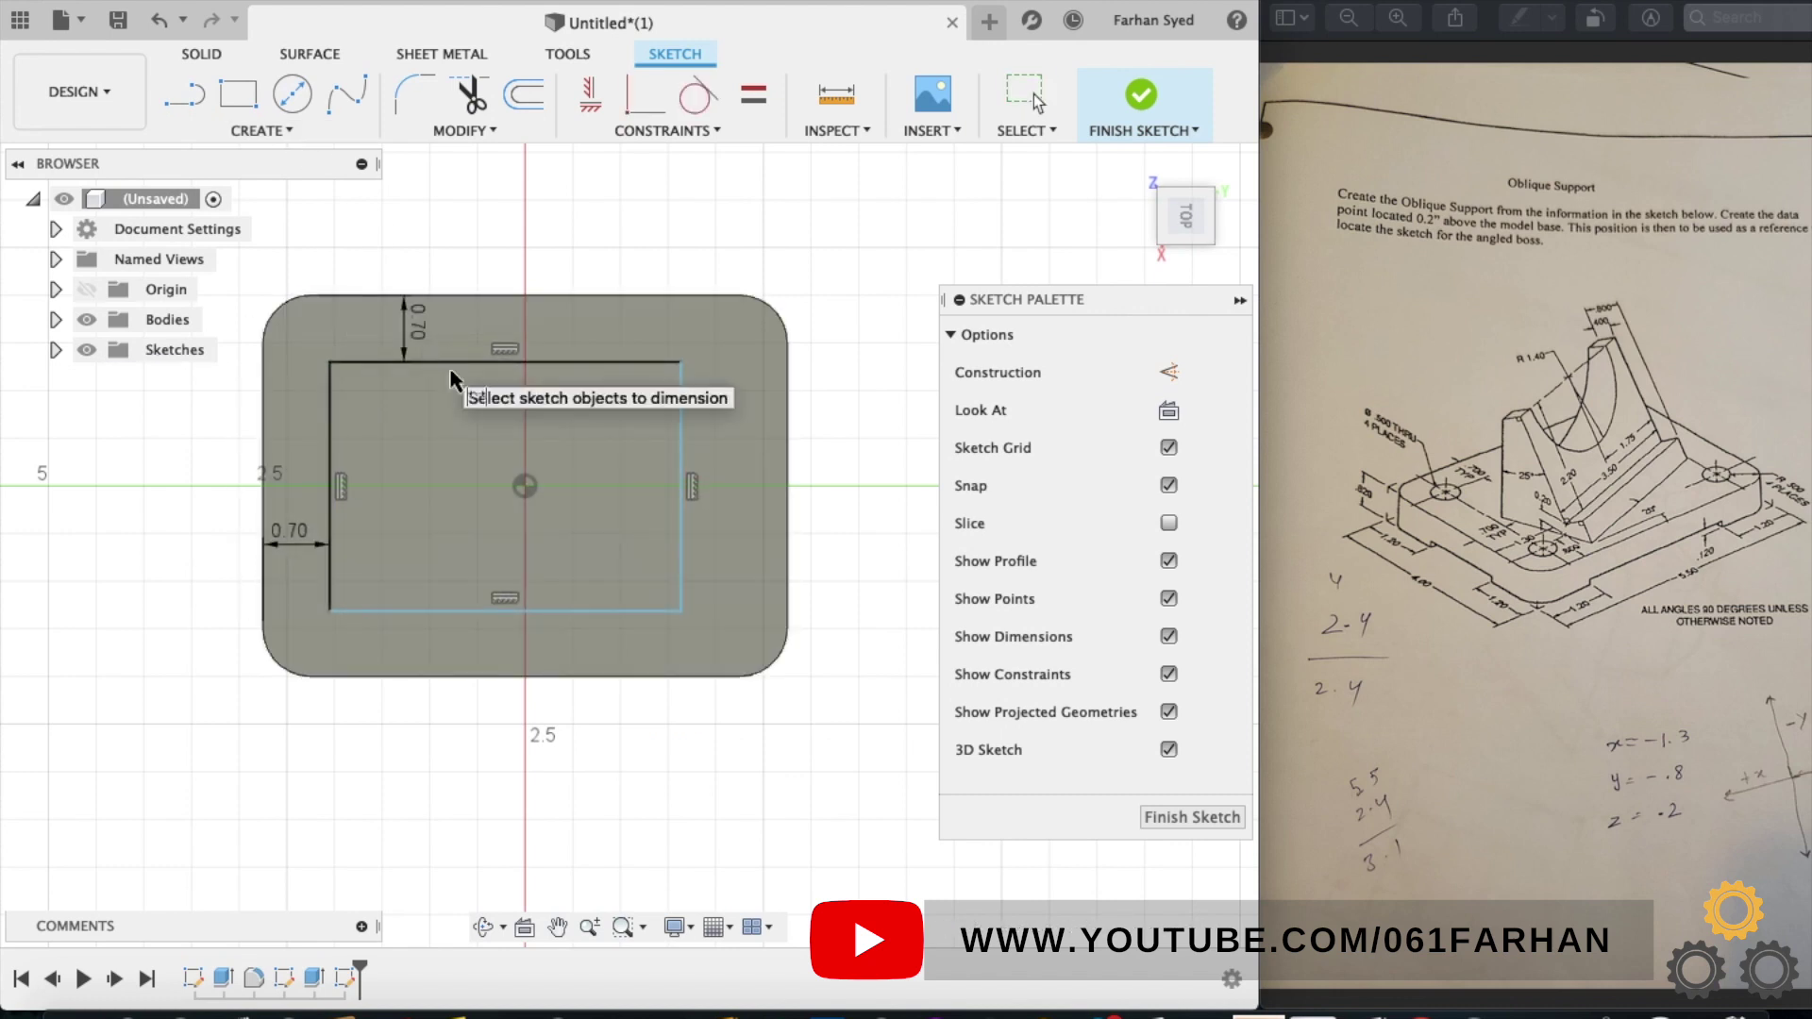
- Dimension the rectangle's opposite long and short sides 0.7 in from their nearest plate edges
left_click(585, 611)
key("Escape")
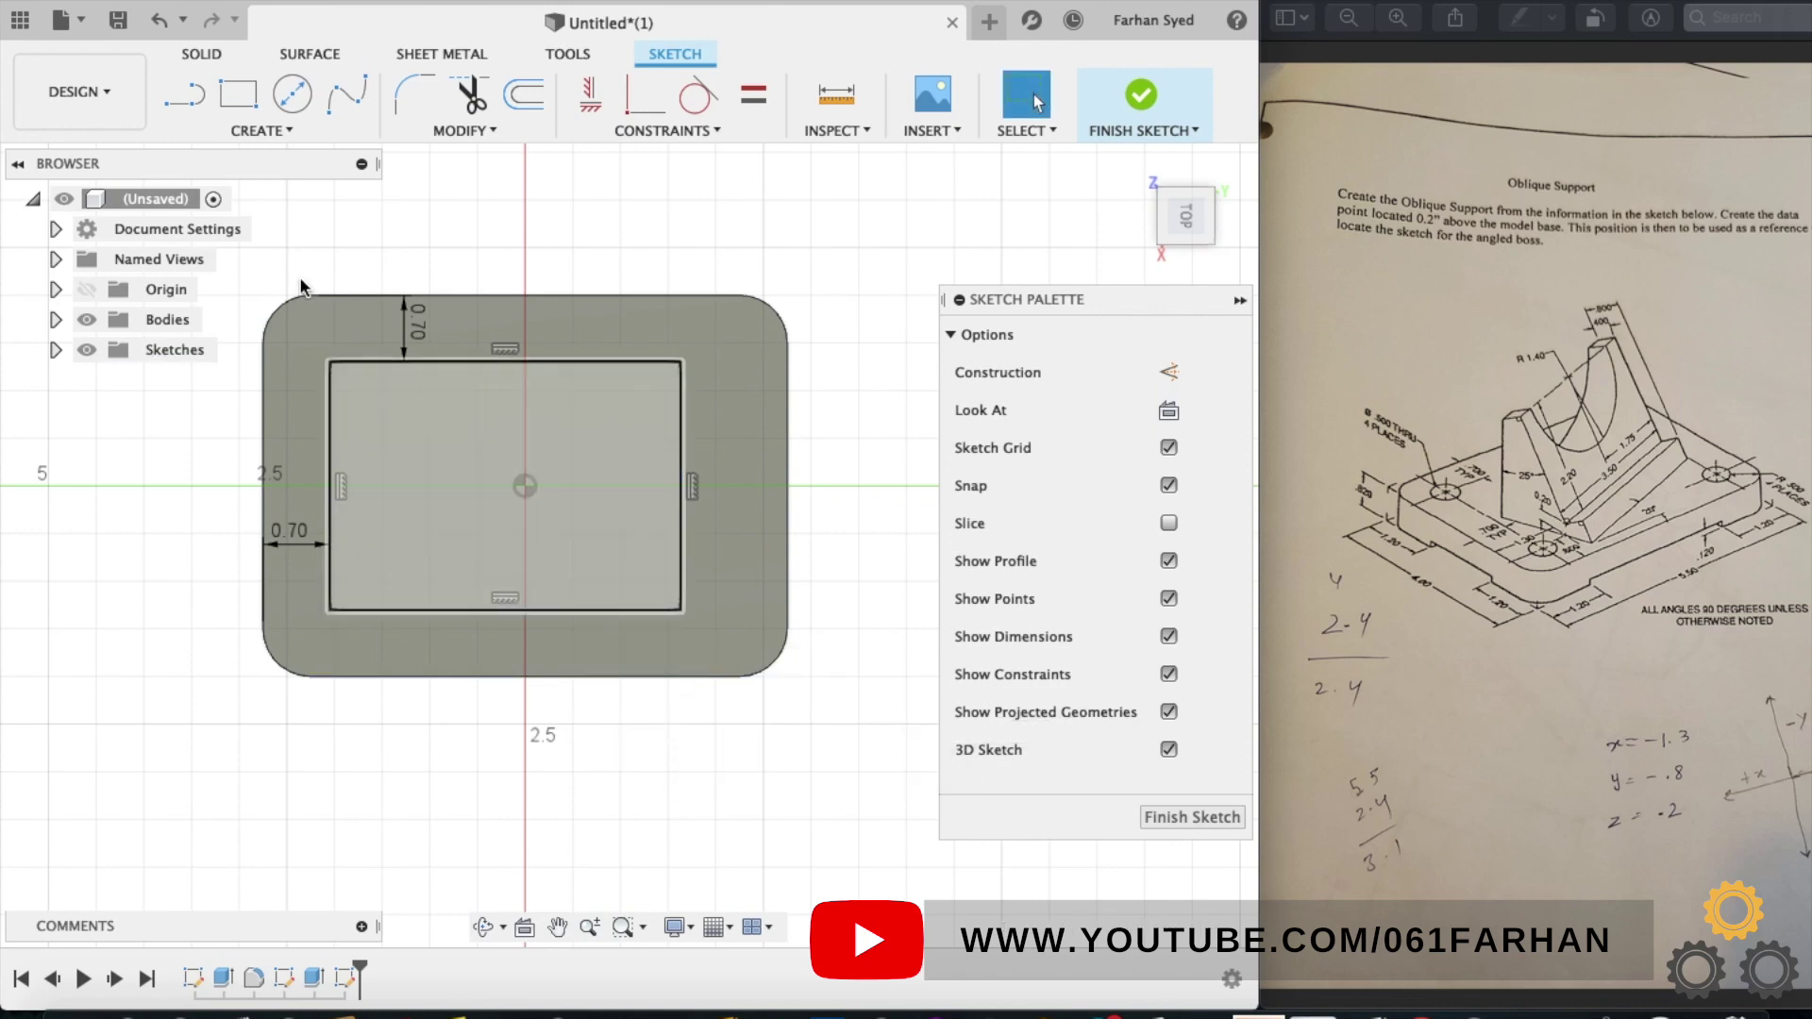
key("d")
left_click(606, 611)
left_click(627, 676)
left_click(640, 658)
type("0.7")
key("Return")
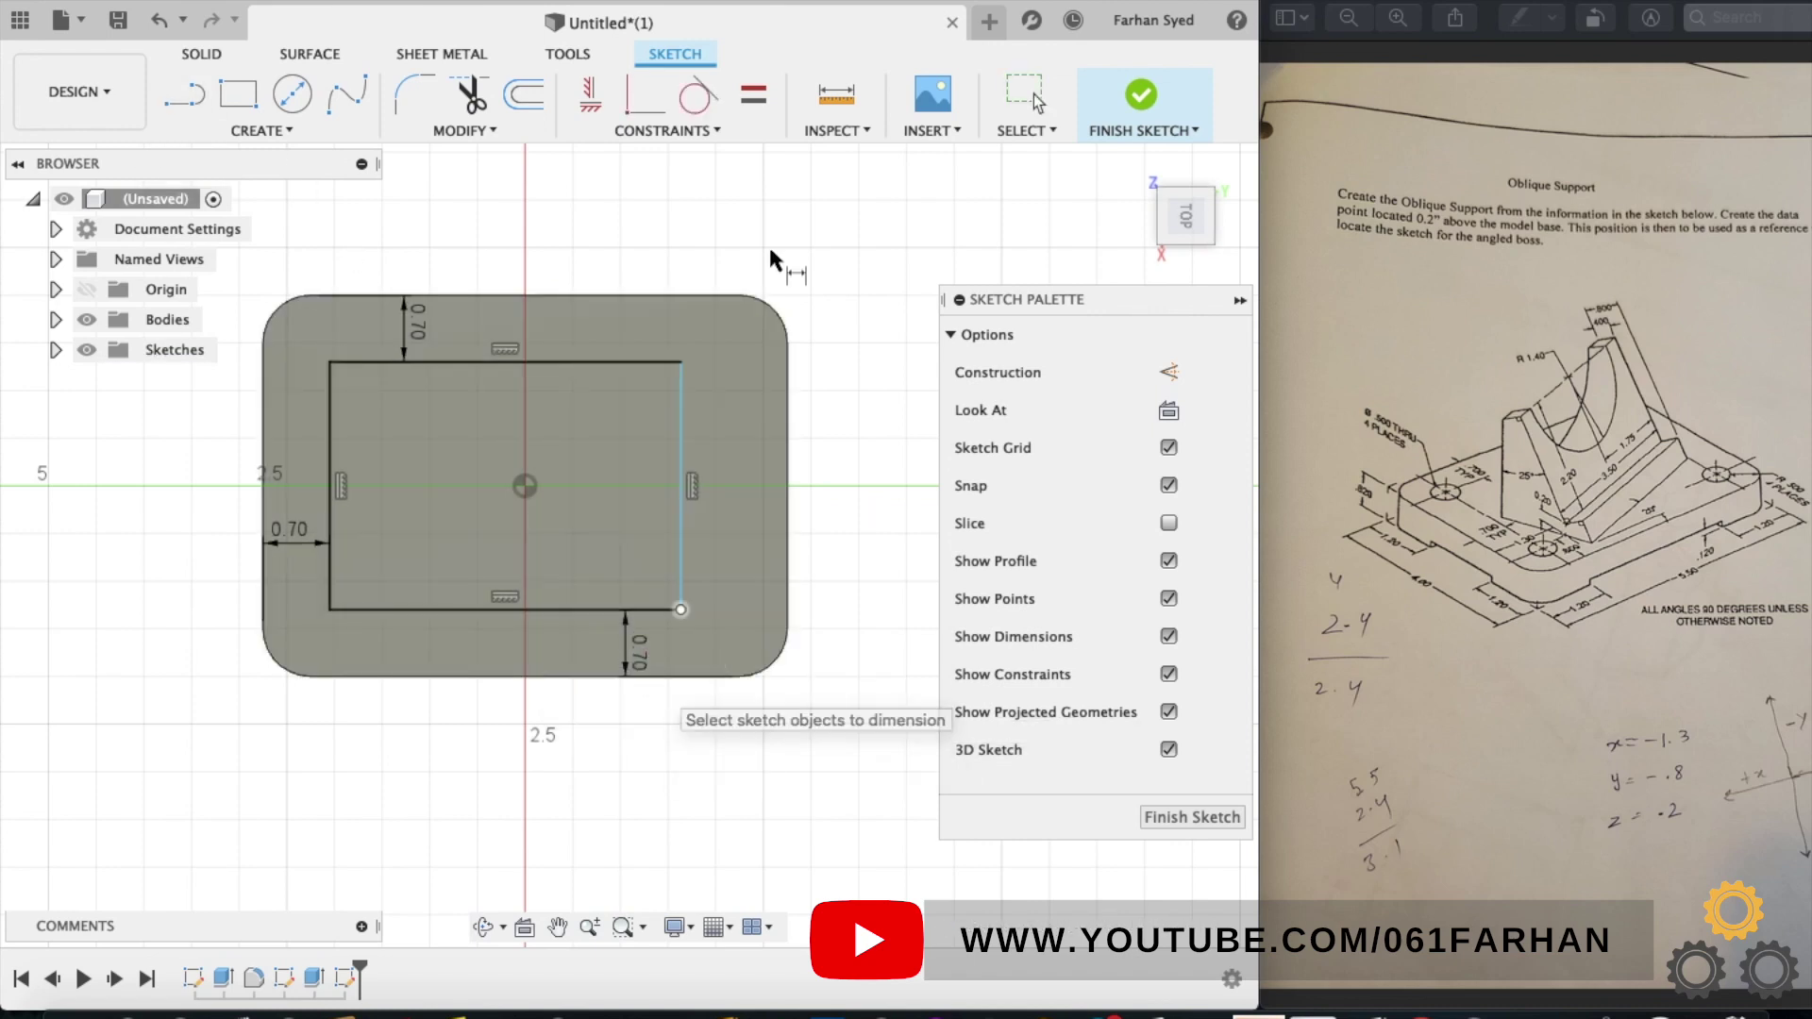
left_click(681, 453)
left_click(788, 457)
left_click(766, 403)
type("0.7")
key("Return")
- Convert all four sides of the rectangle to construction lines and finish the sketch
left_click(721, 437)
left_click(593, 611, "shift")
left_click(329, 498, "shift")
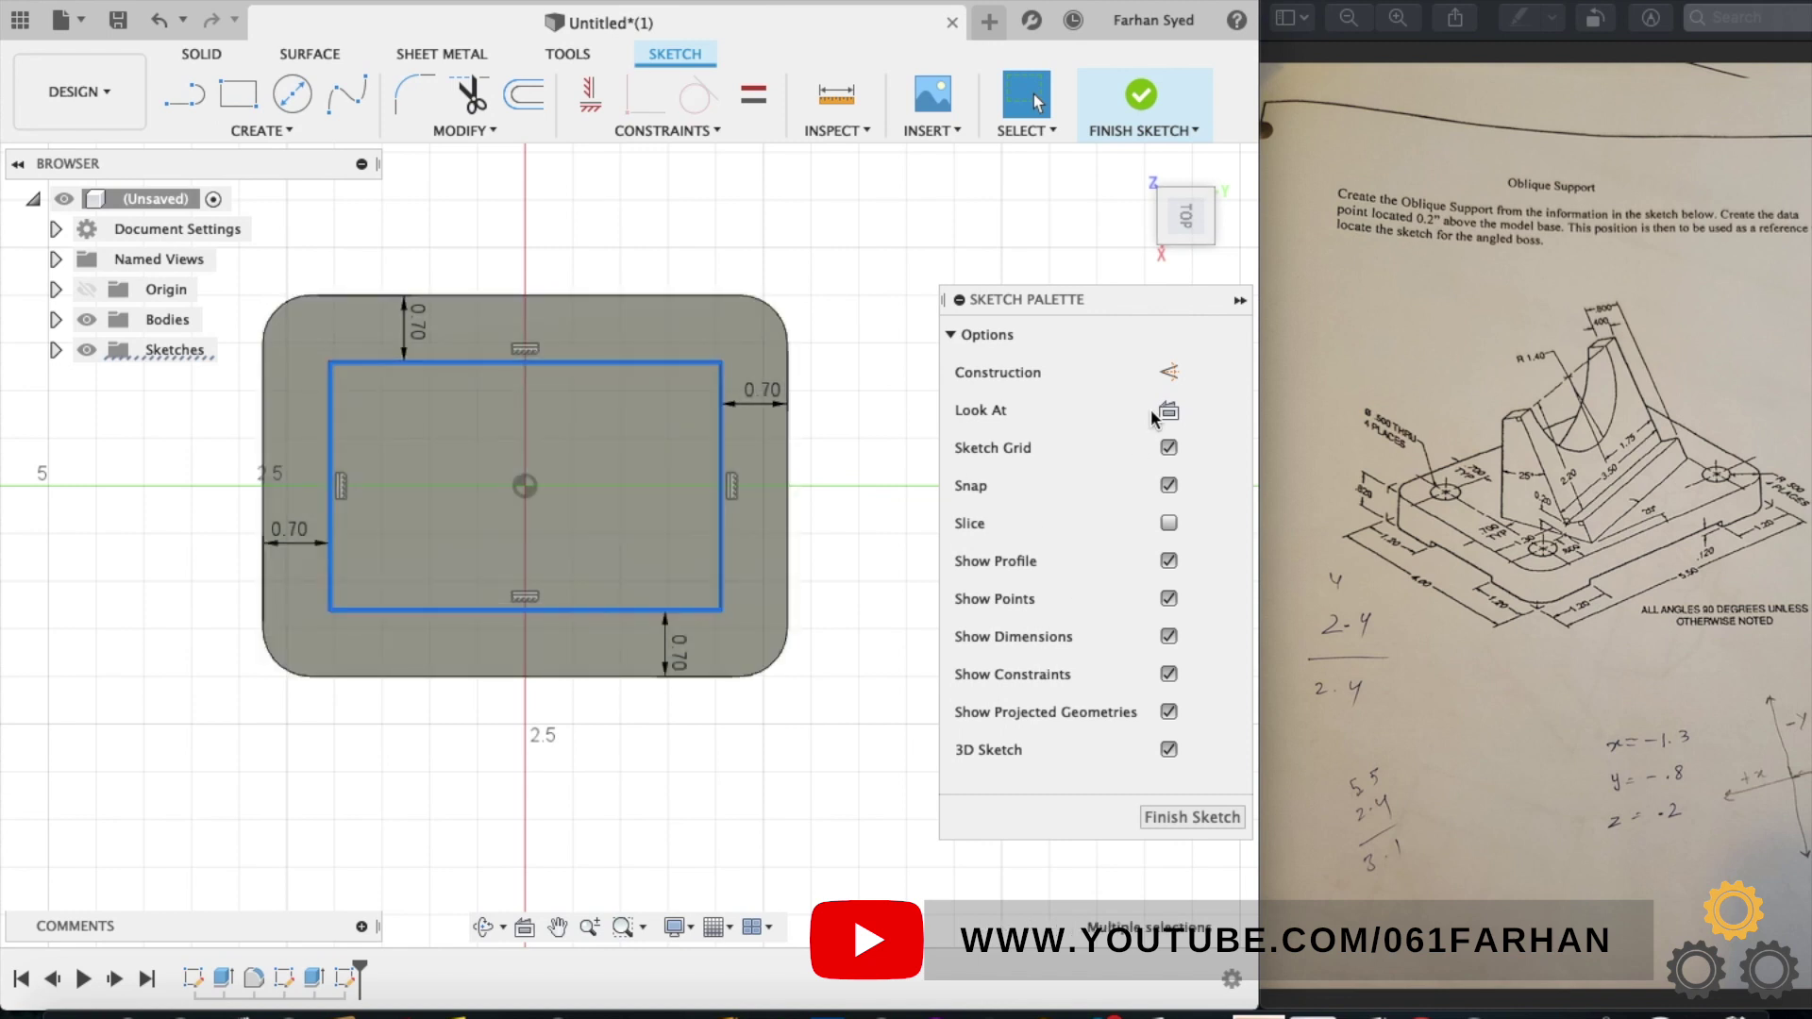
left_click(1168, 372)
left_click(1140, 95)
left_click(1168, 195)
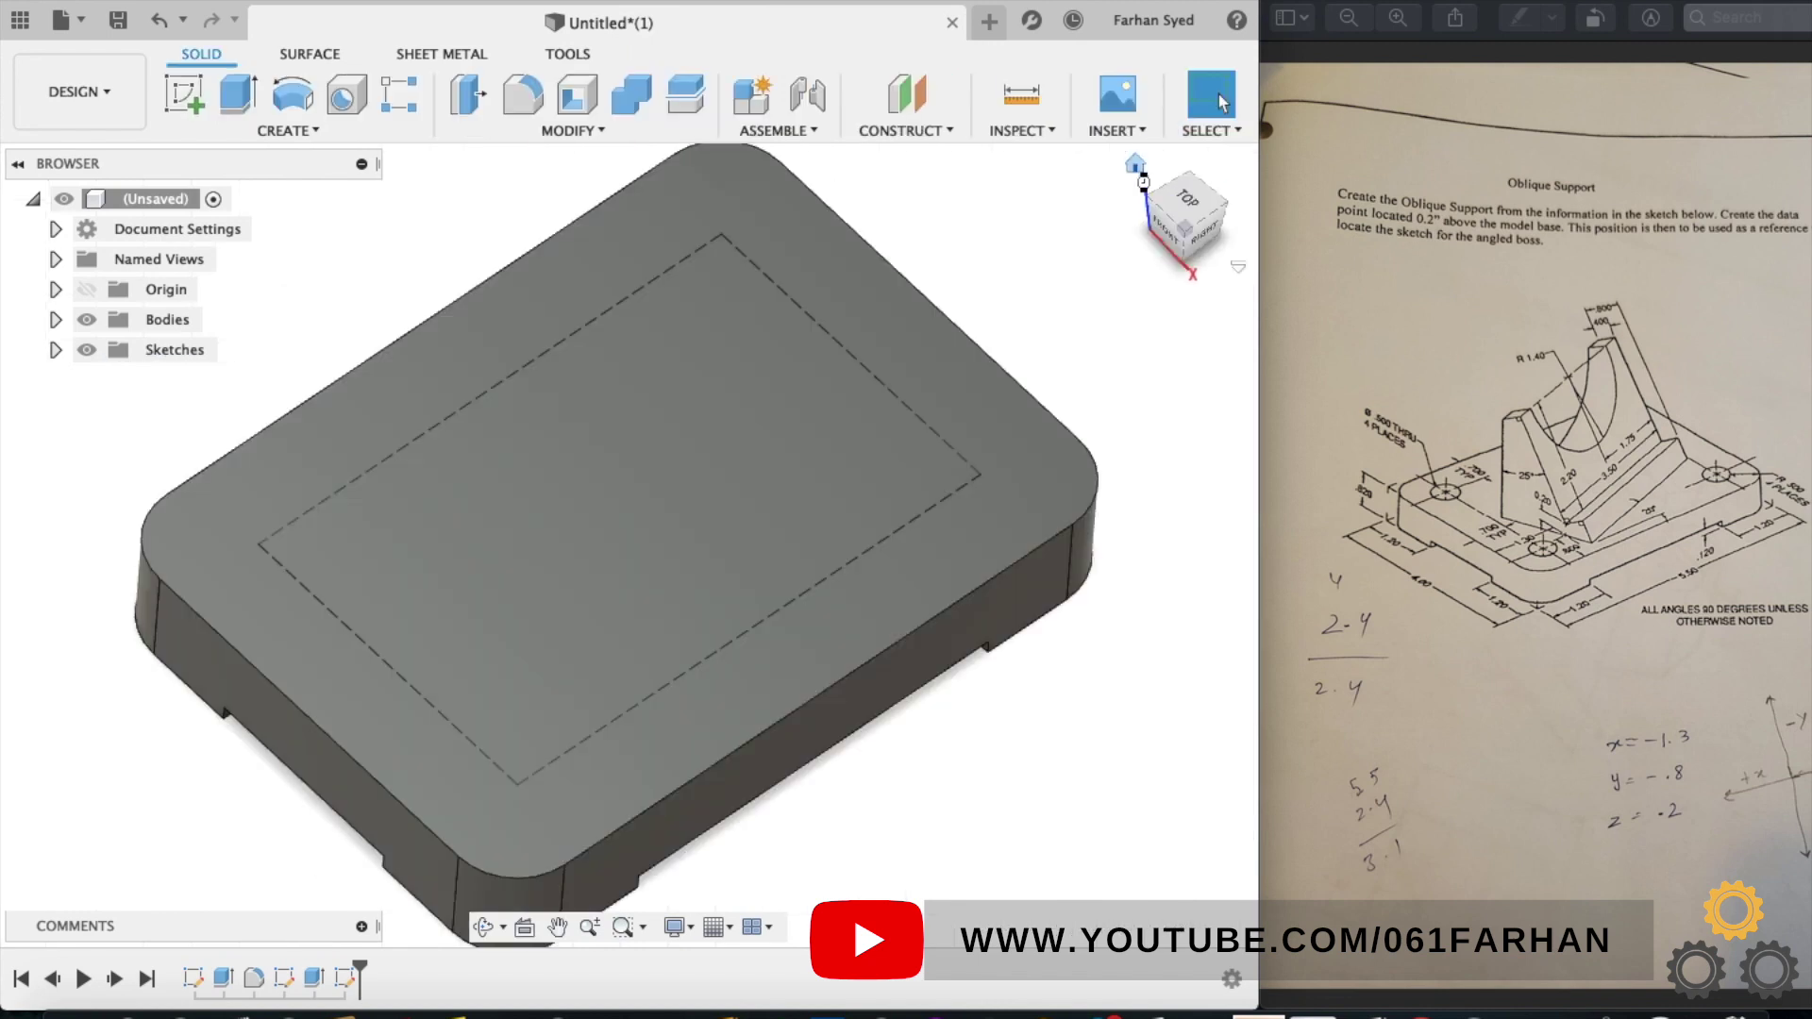
- Start a Hole feature and place it on all four corner points of the construction rectangle
left_click(346, 94)
left_click(256, 540)
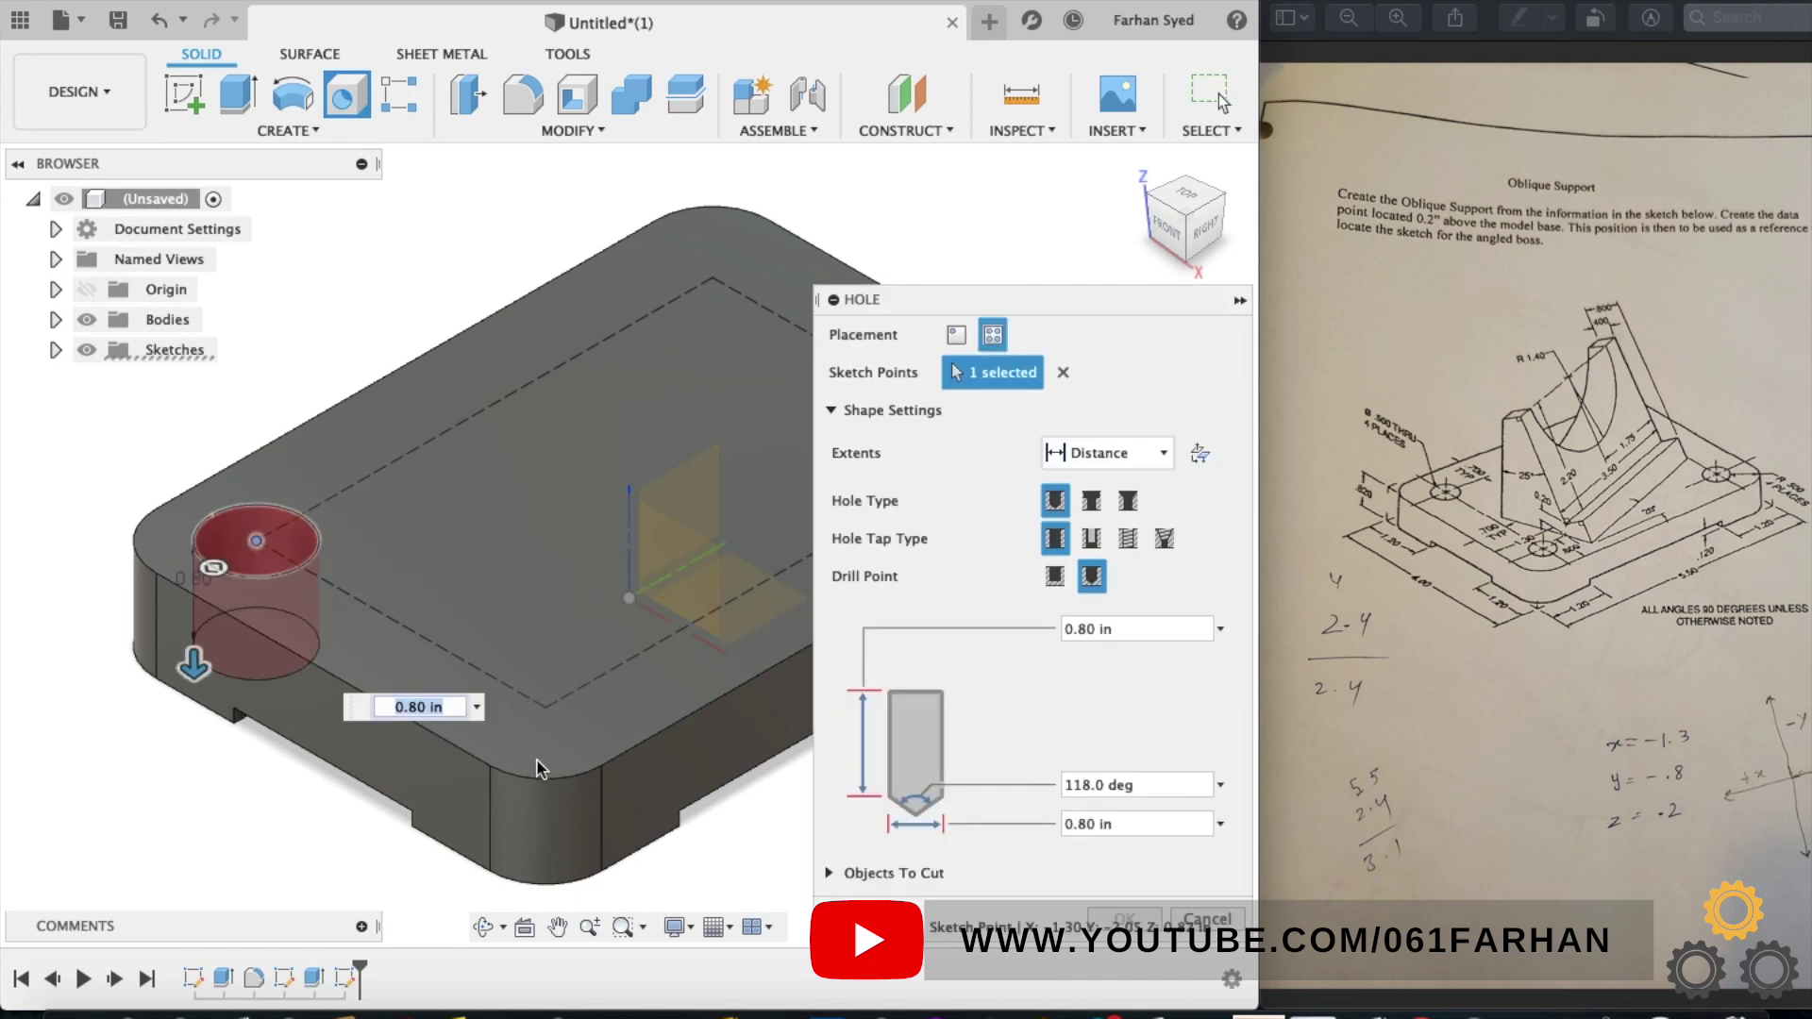
left_click(546, 710)
left_click(695, 285)
scroll(454, 433, "up", 2)
scroll(455, 433, "down", 3)
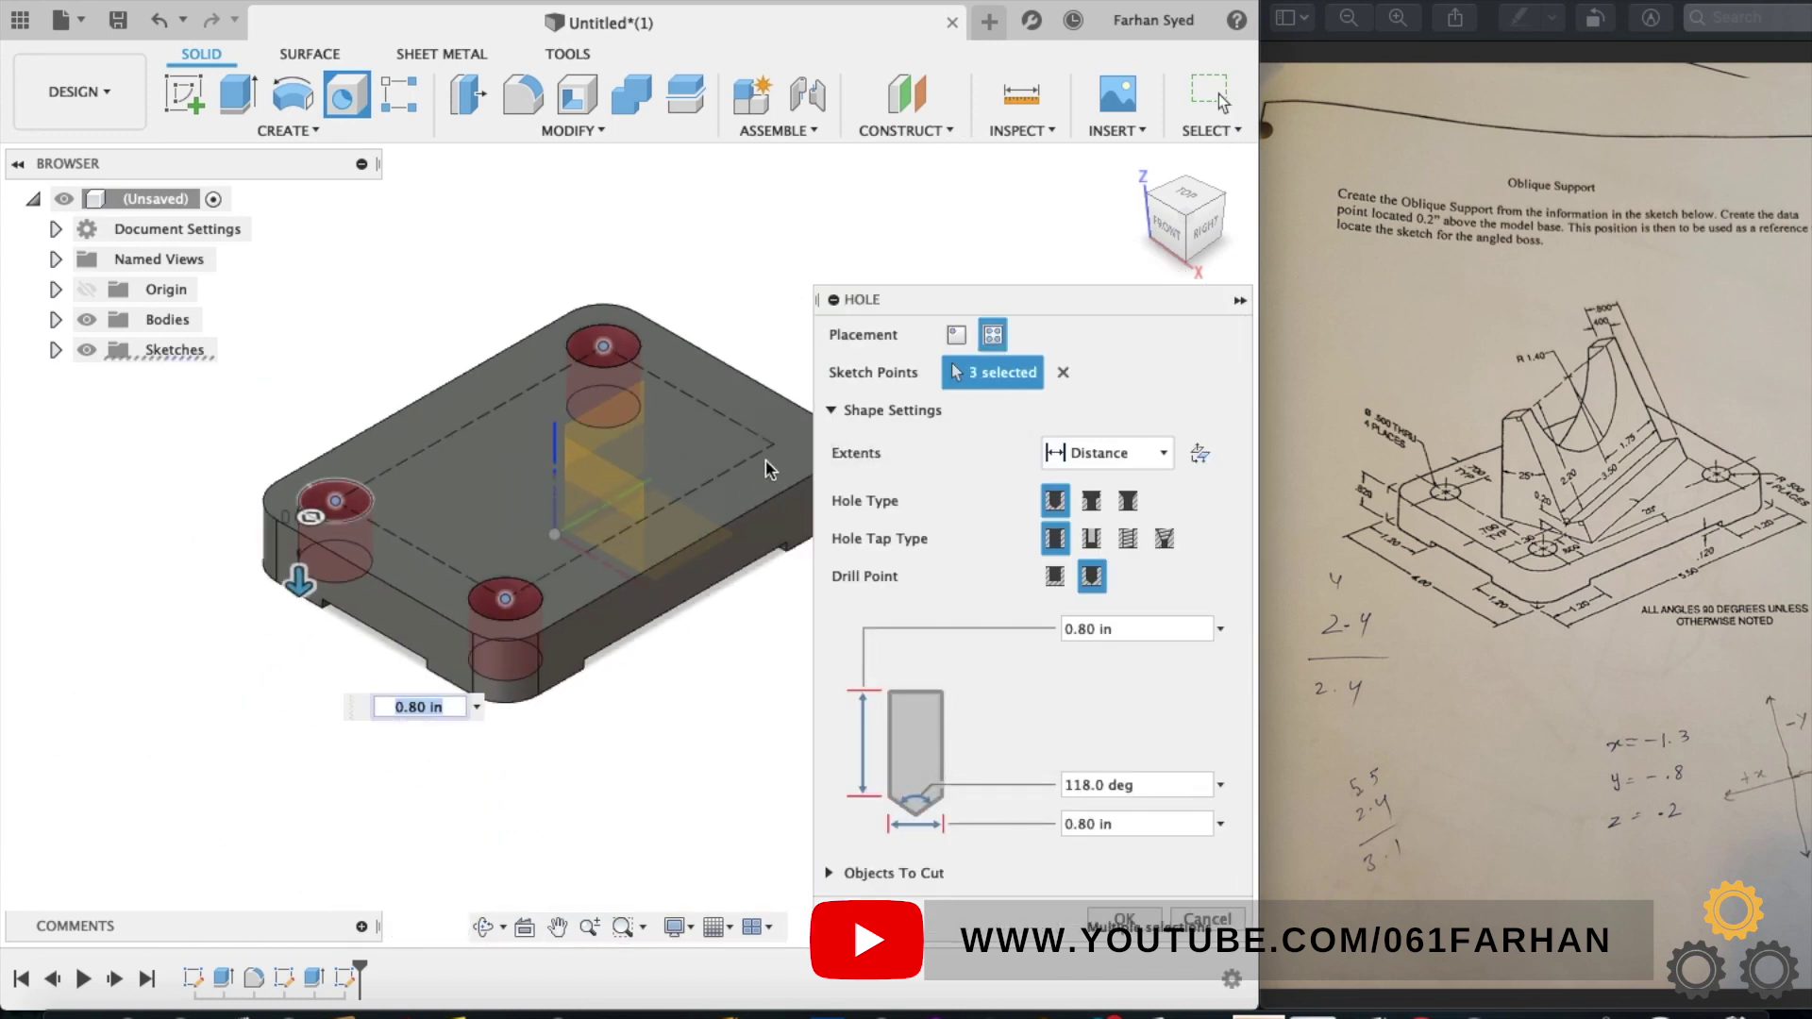
left_click(772, 444)
- Set the holes' diameter to 0.5 in and their extents to All, and create the four through holes
left_click(1415, 668)
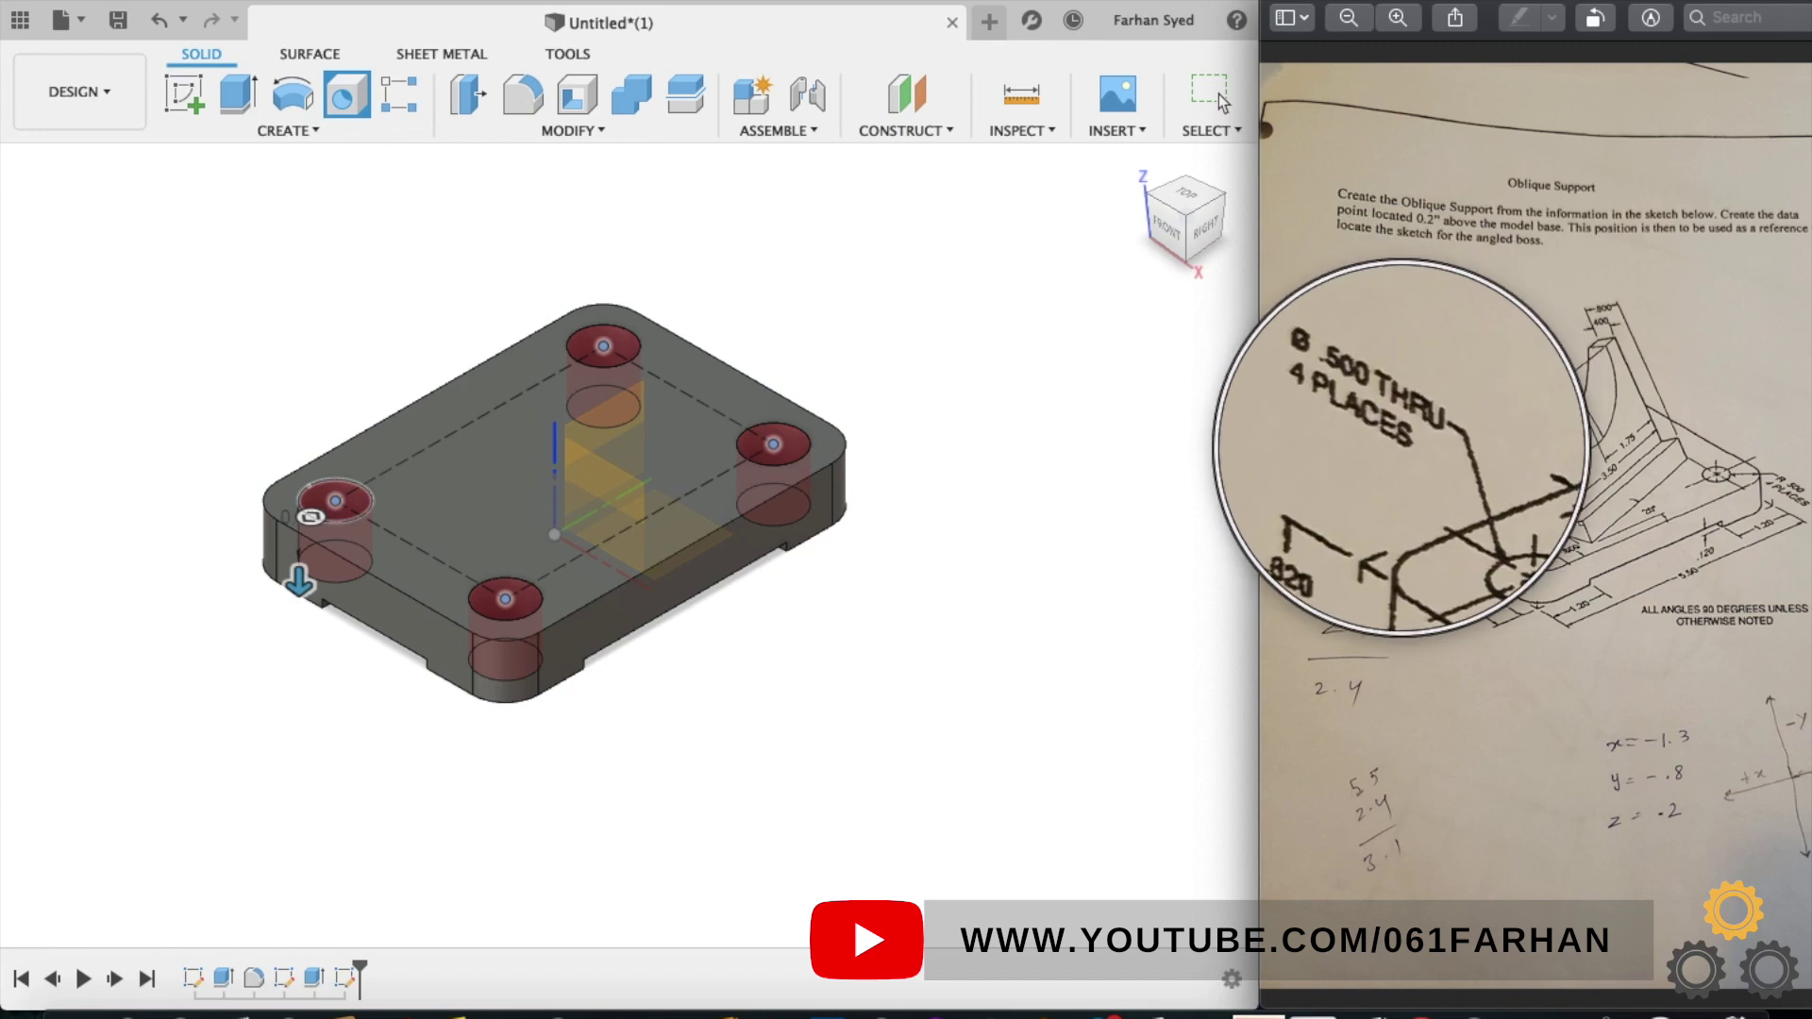
left_click(774, 674)
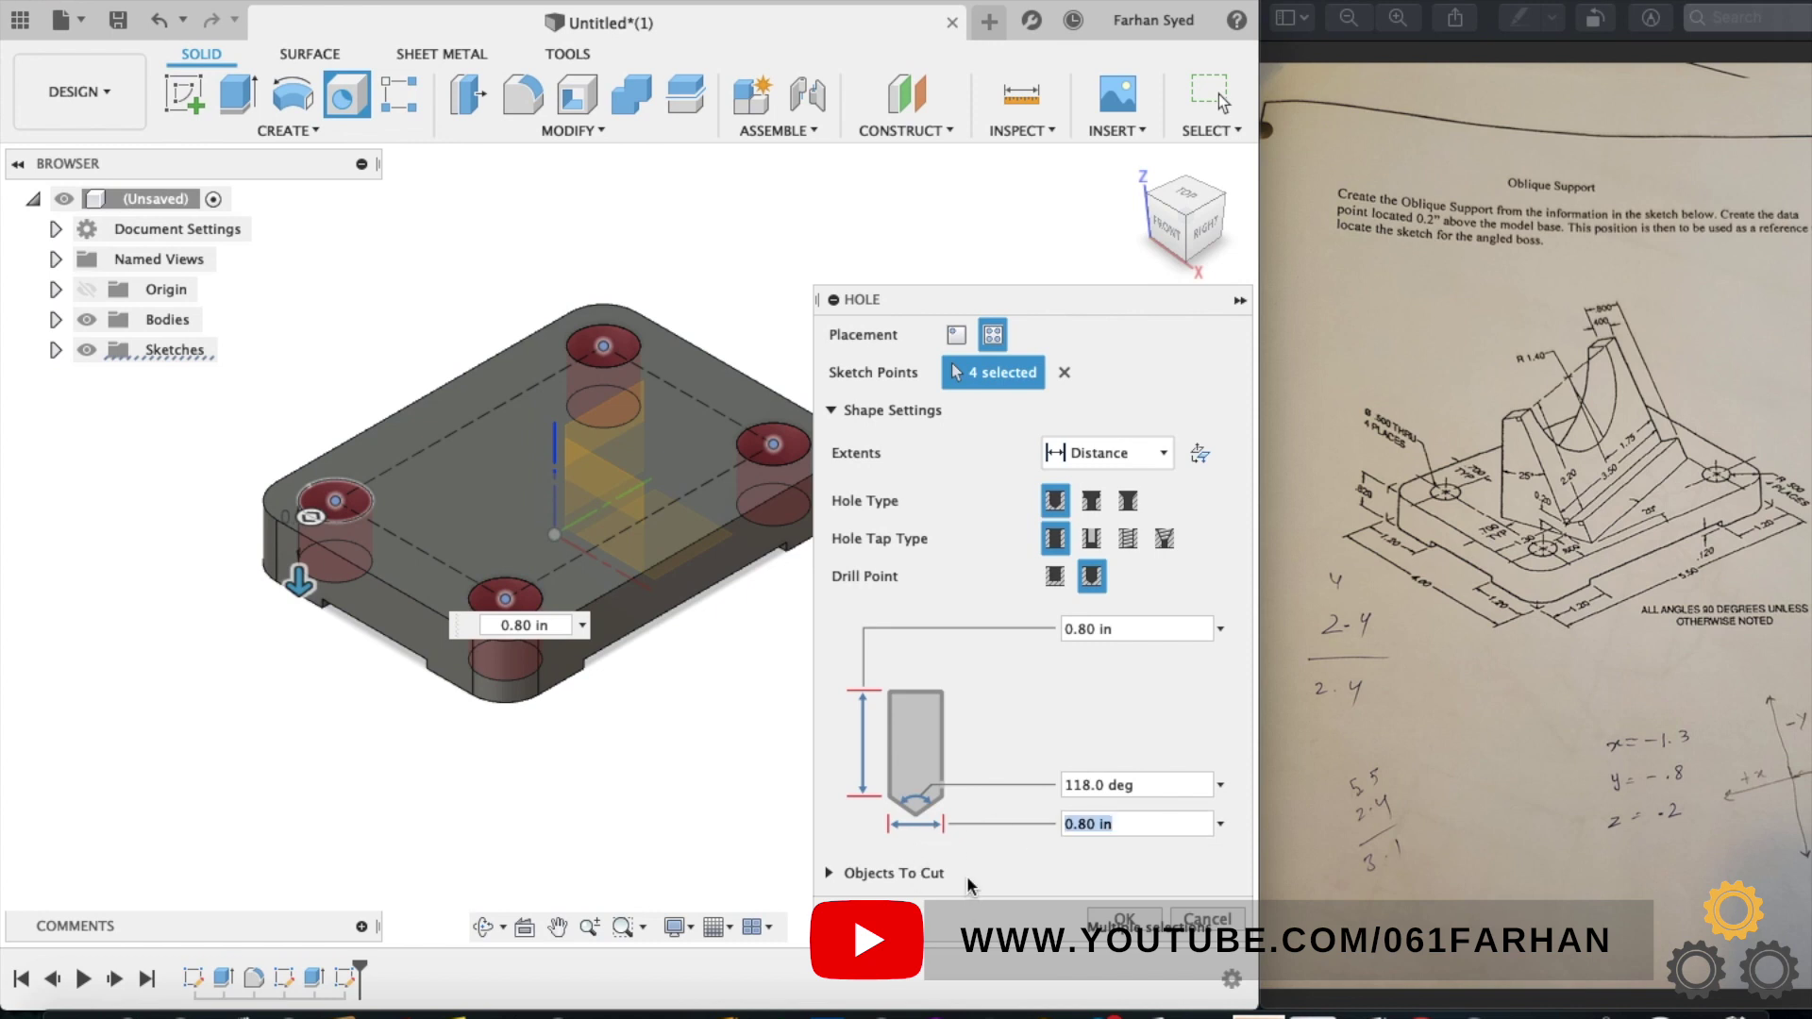
type(".5")
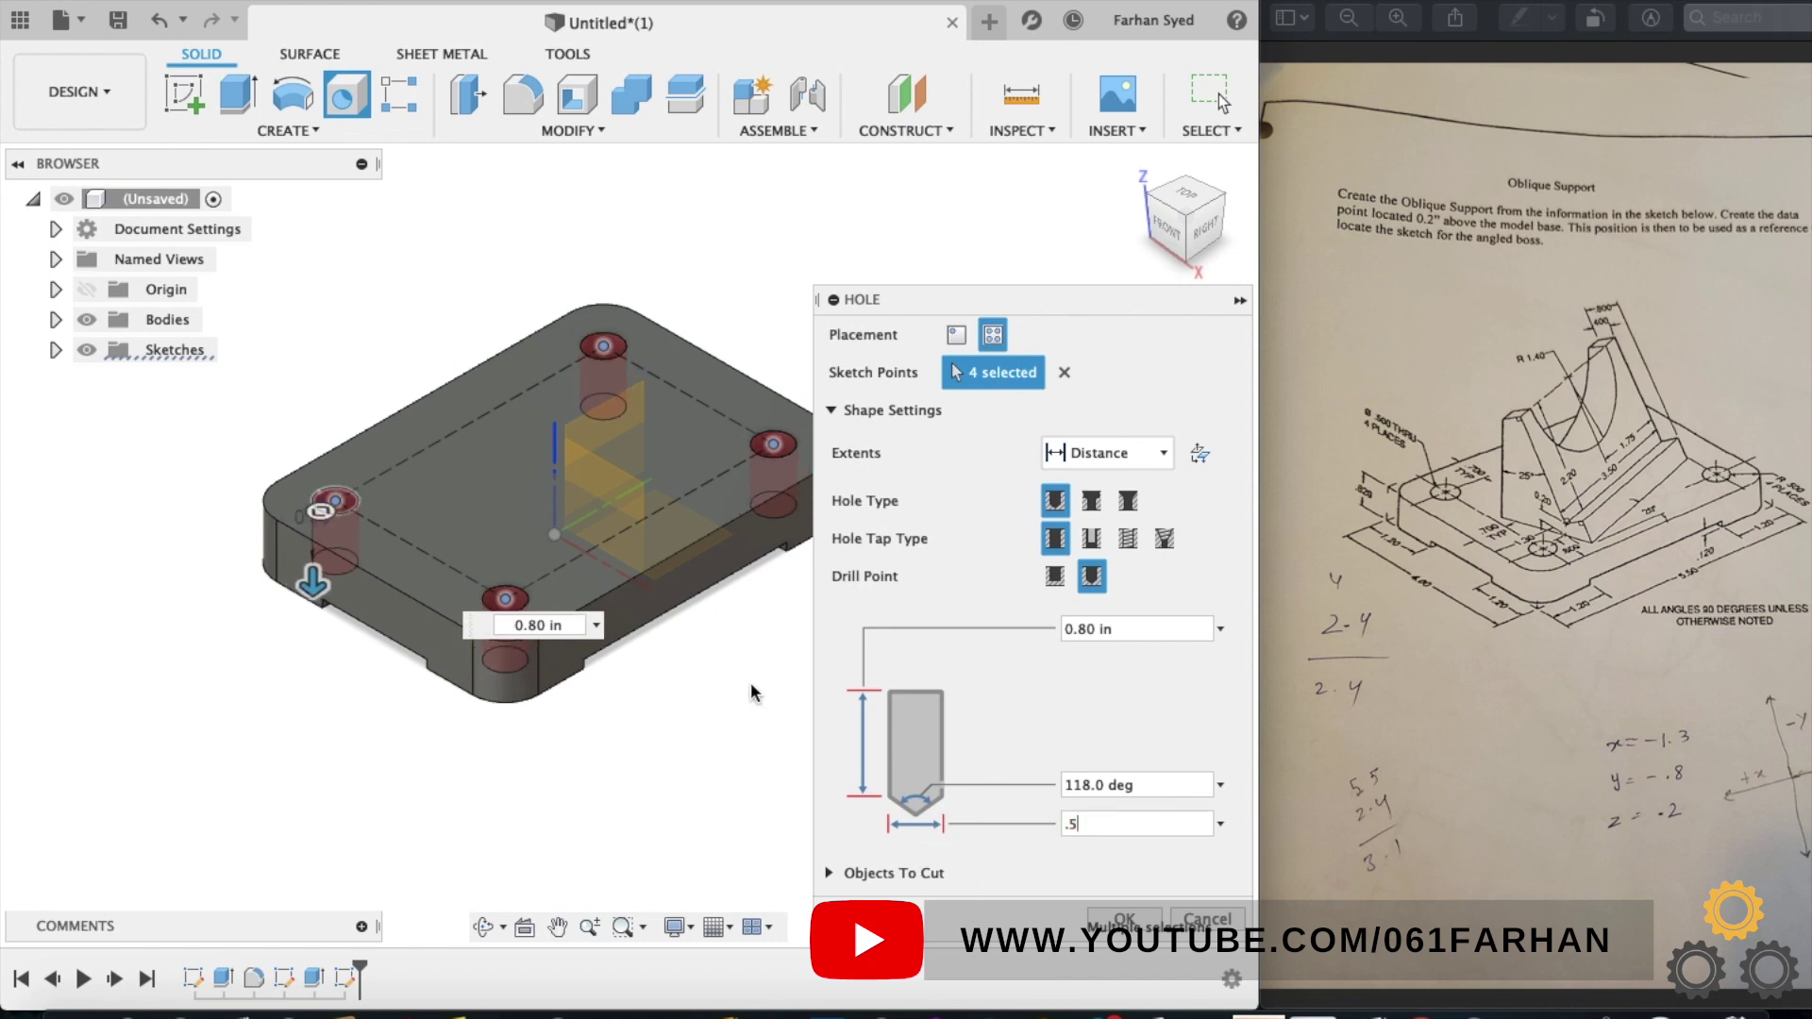
left_click(1121, 454)
left_click(1080, 539)
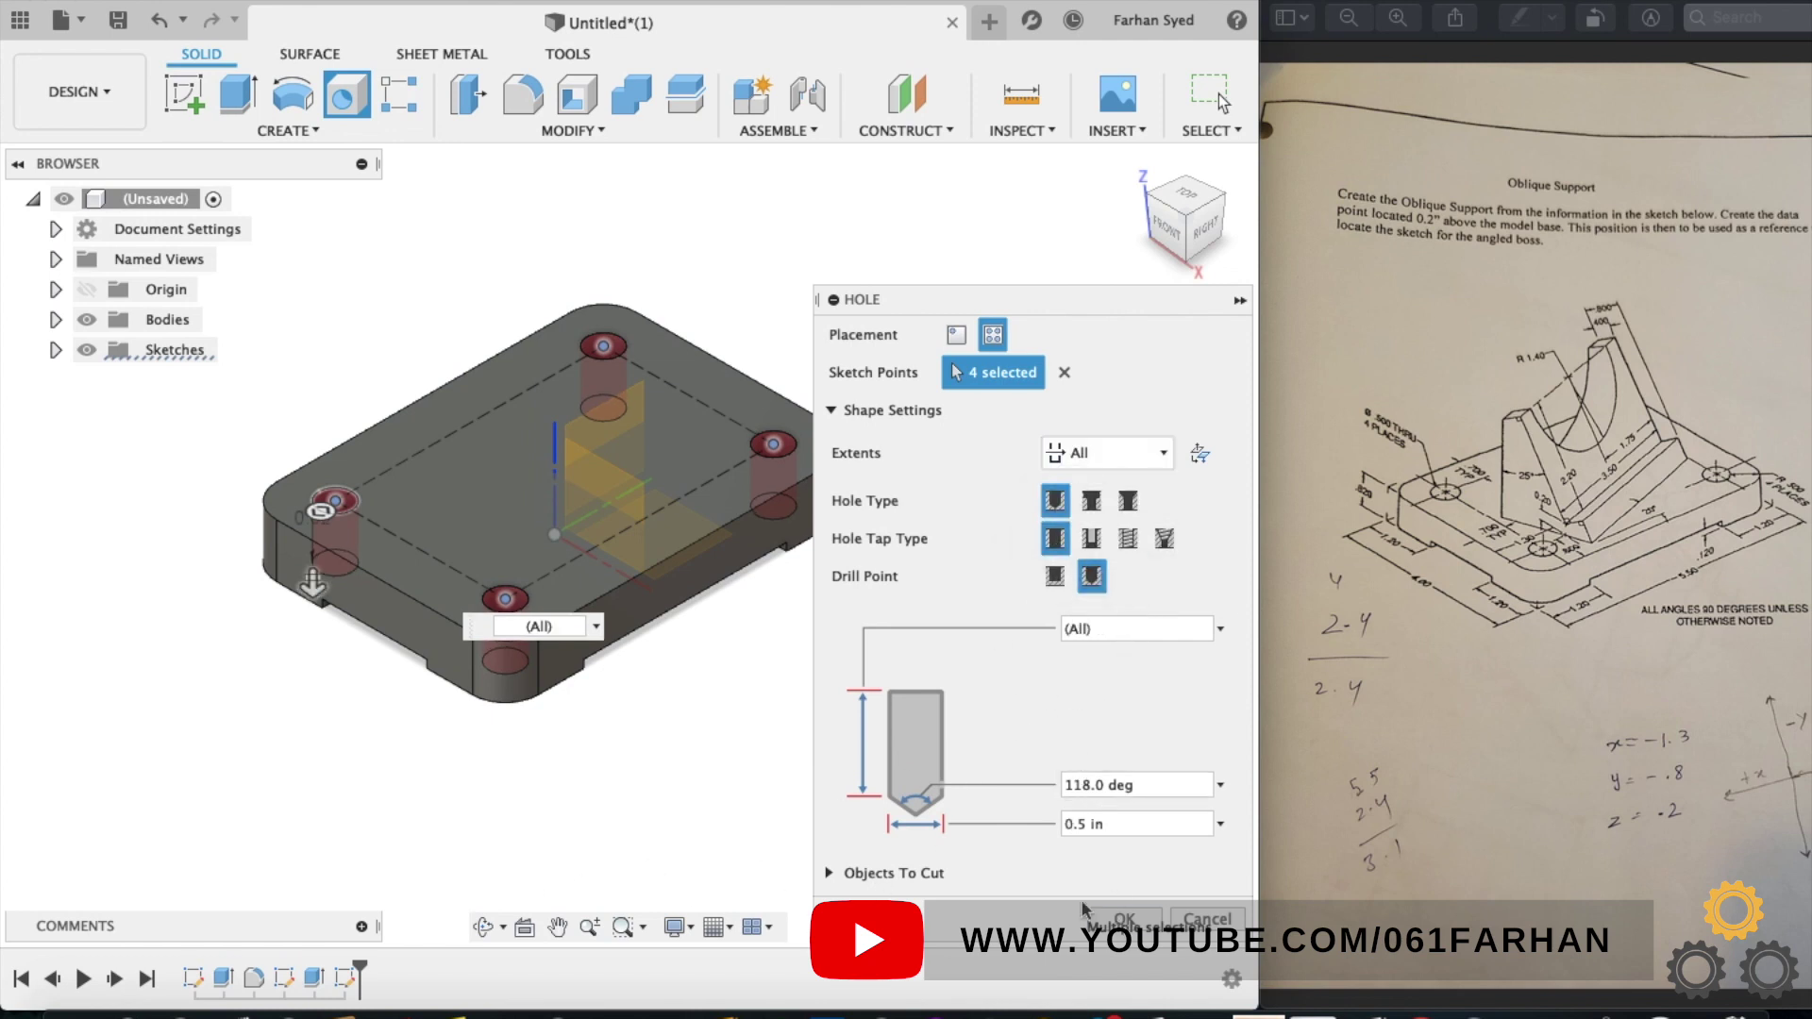
left_click(1123, 918)
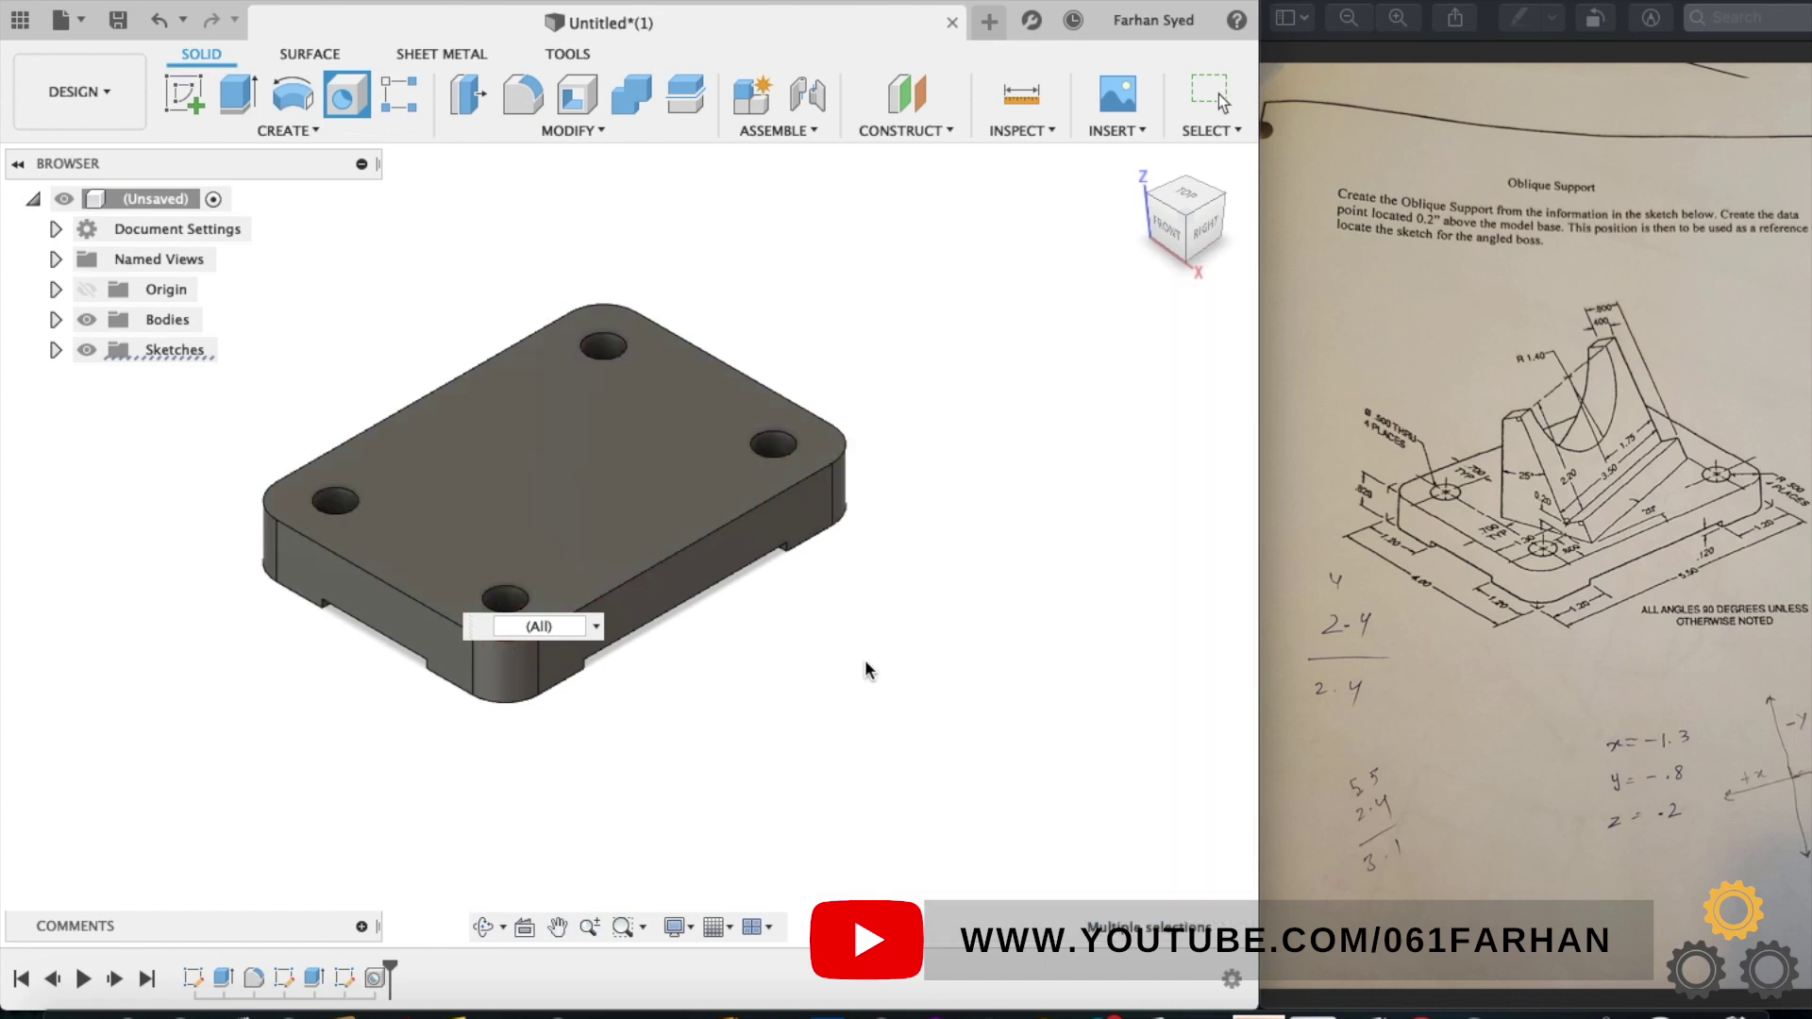
- Start a sketch on the plate's top face and place a point about 1.55 in from a short edge and 1 in from a long edge
left_click(1431, 353)
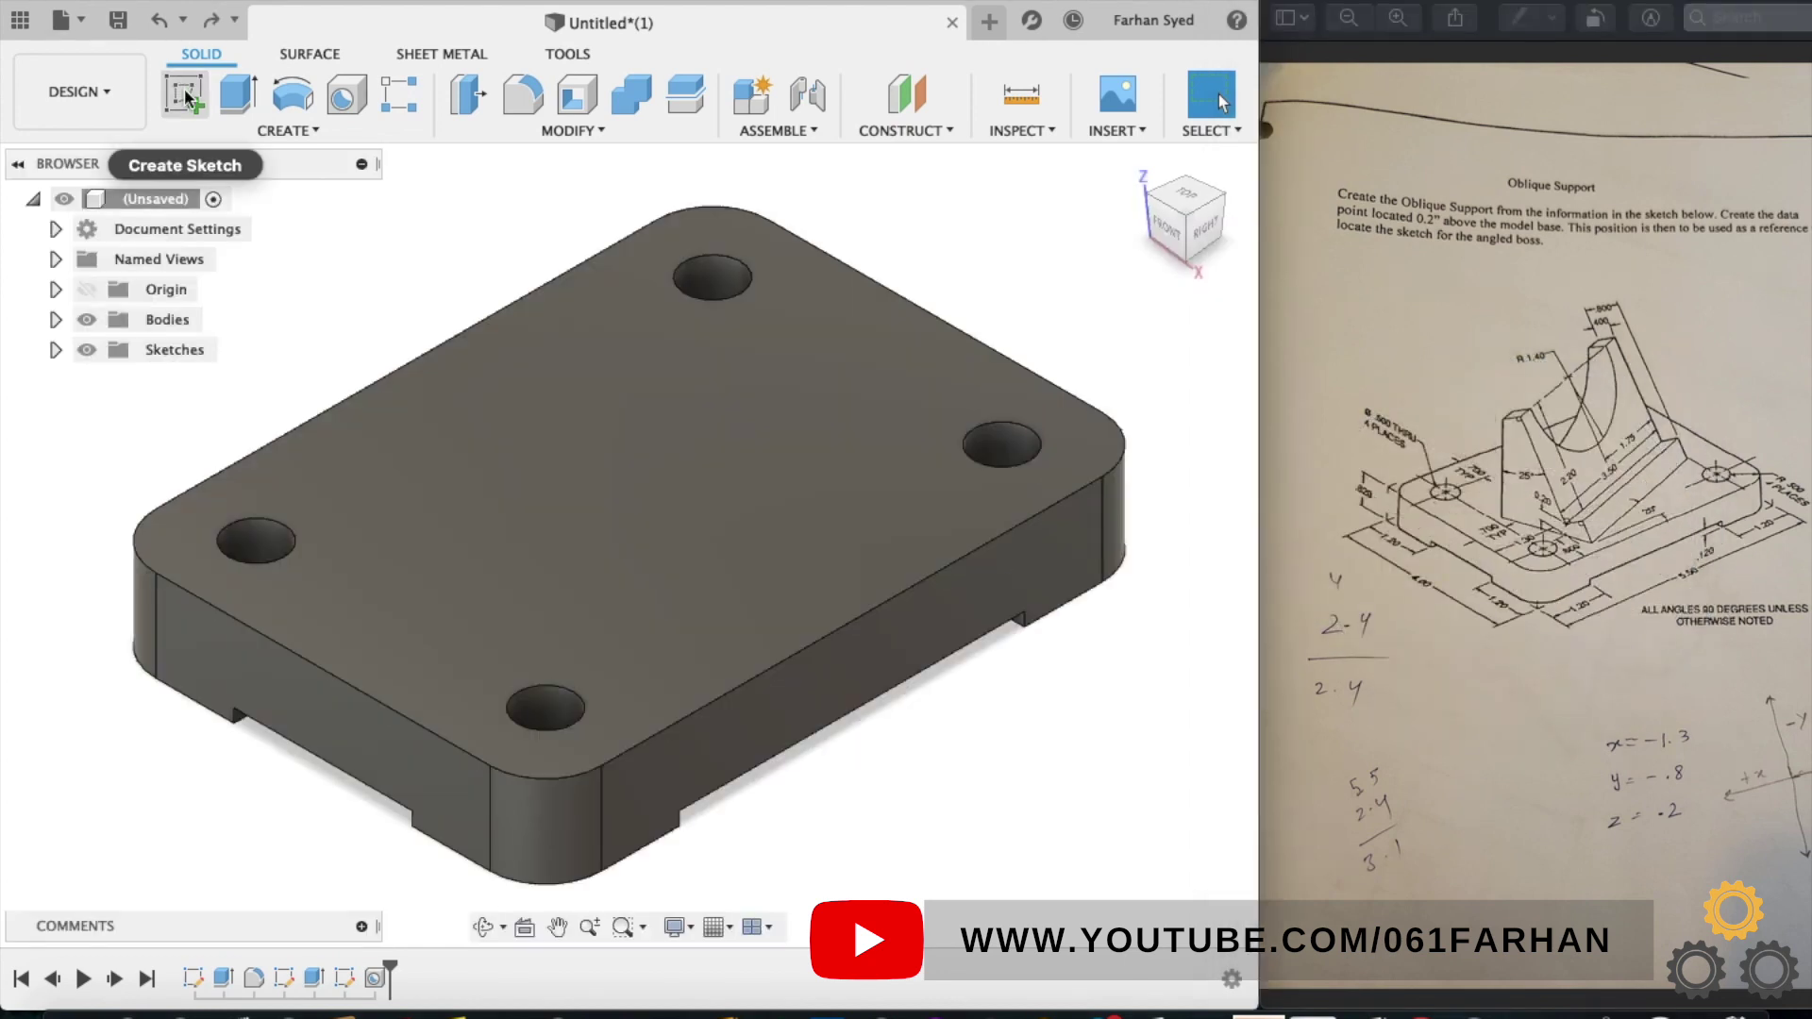
left_click(185, 94)
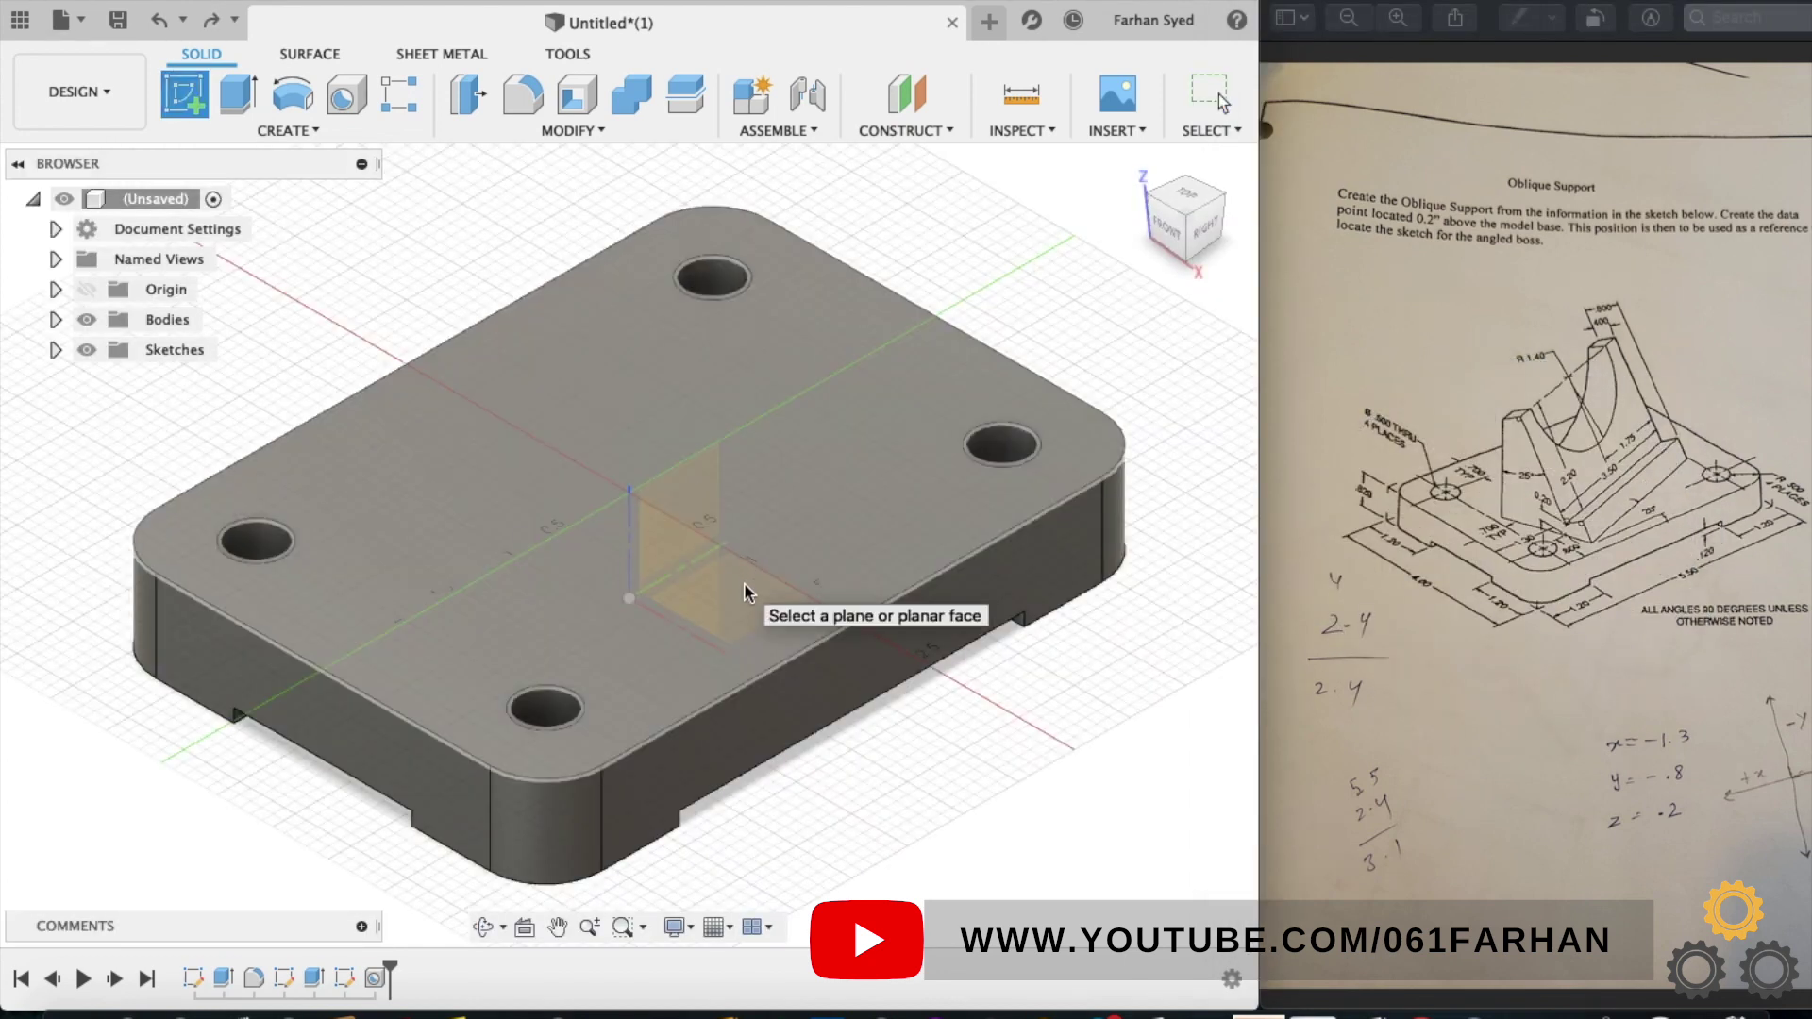
left_click(744, 584)
left_click(1204, 188)
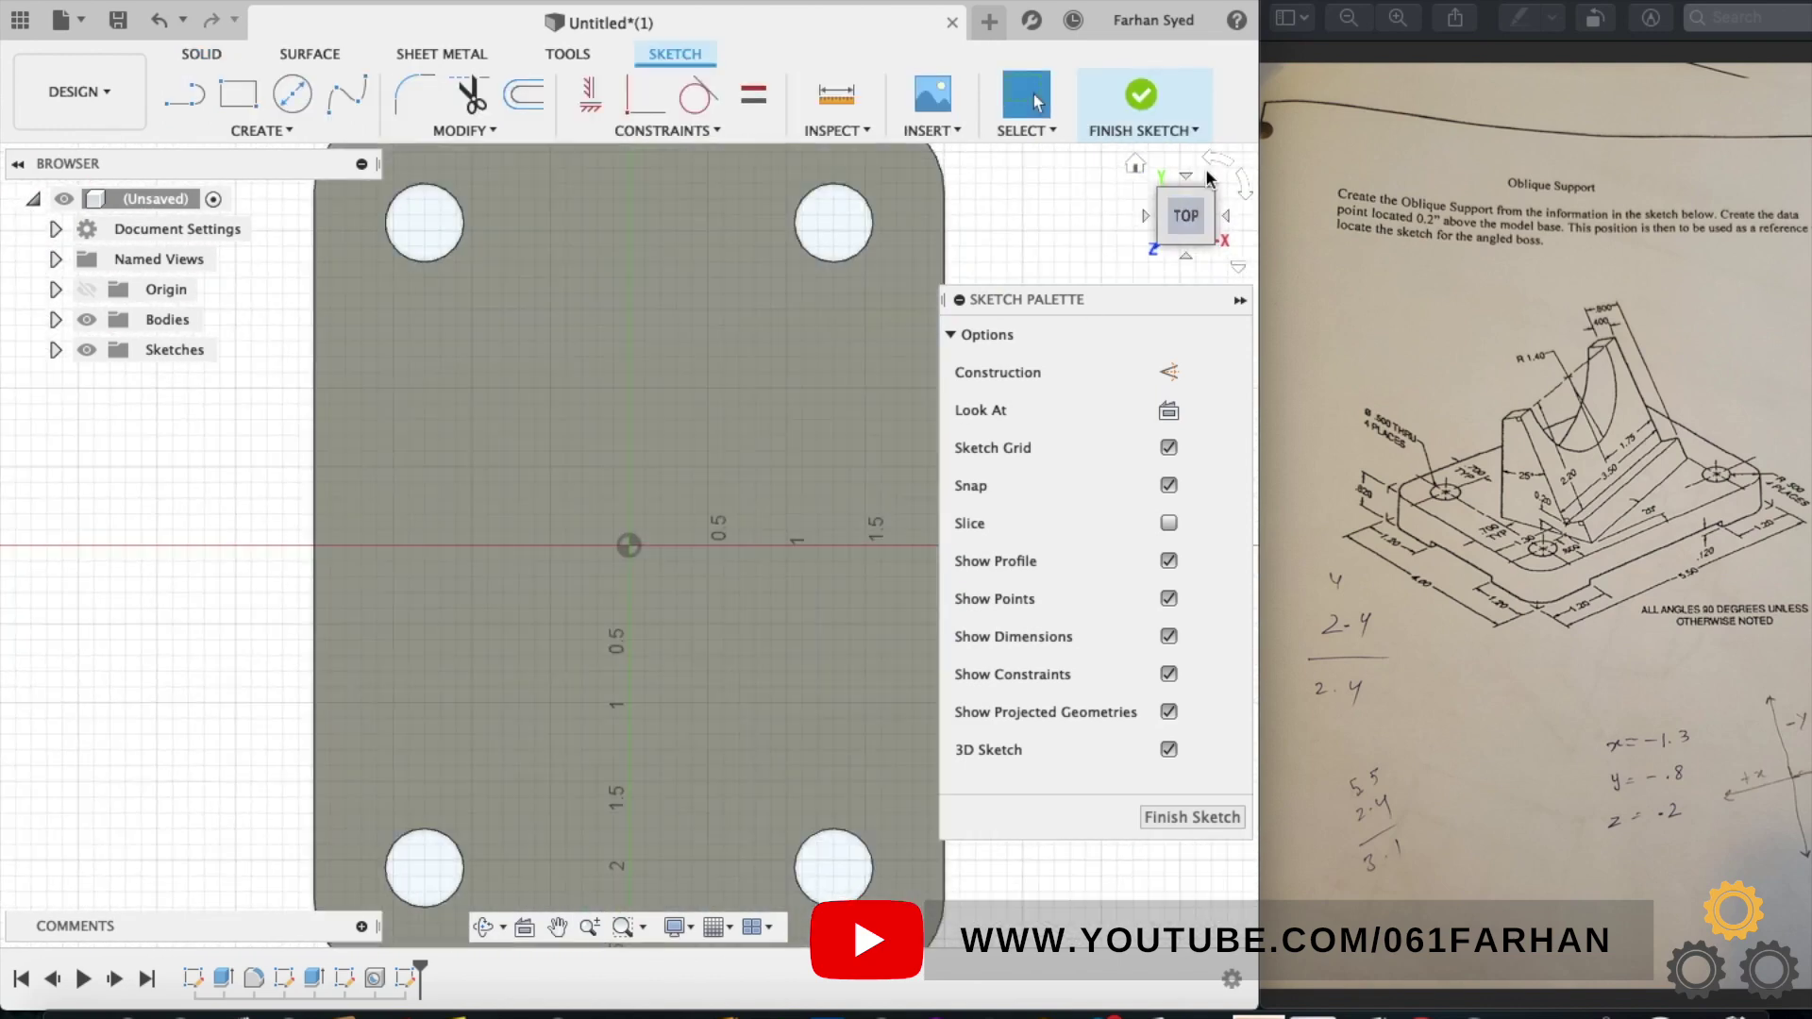
left_click(1248, 189)
left_click(261, 131)
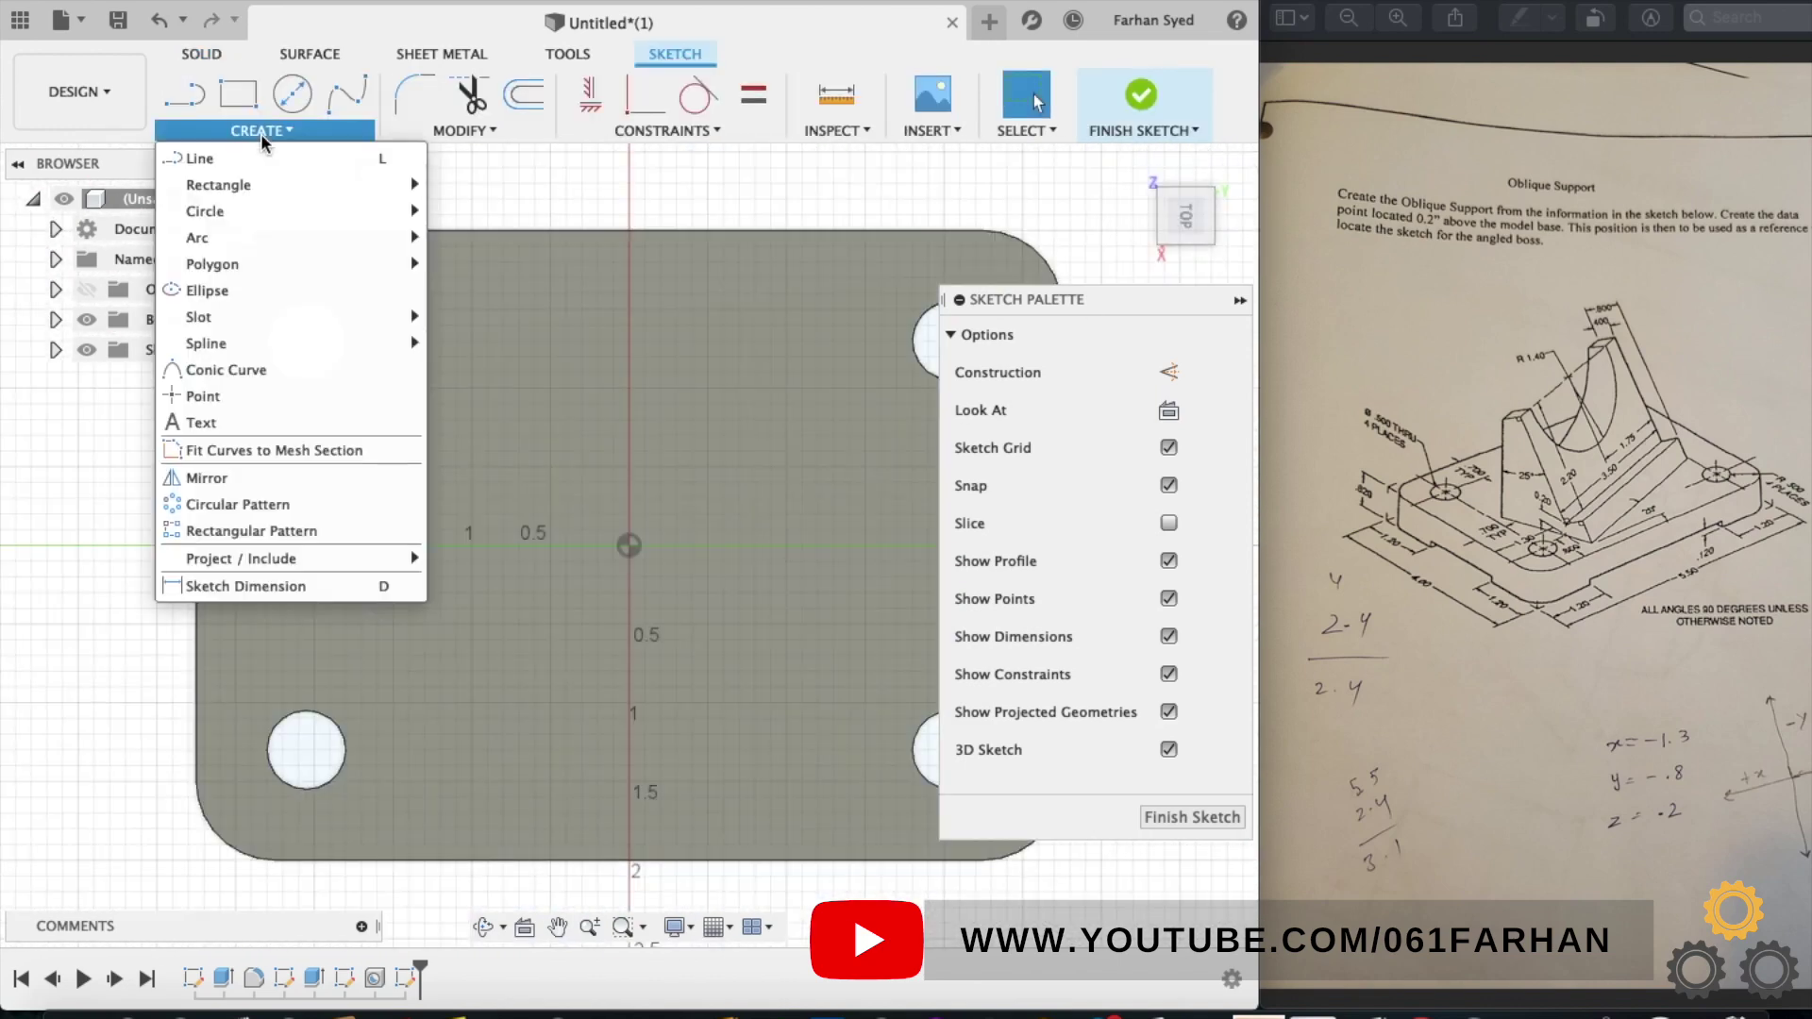
left_click(217, 393)
key("Escape")
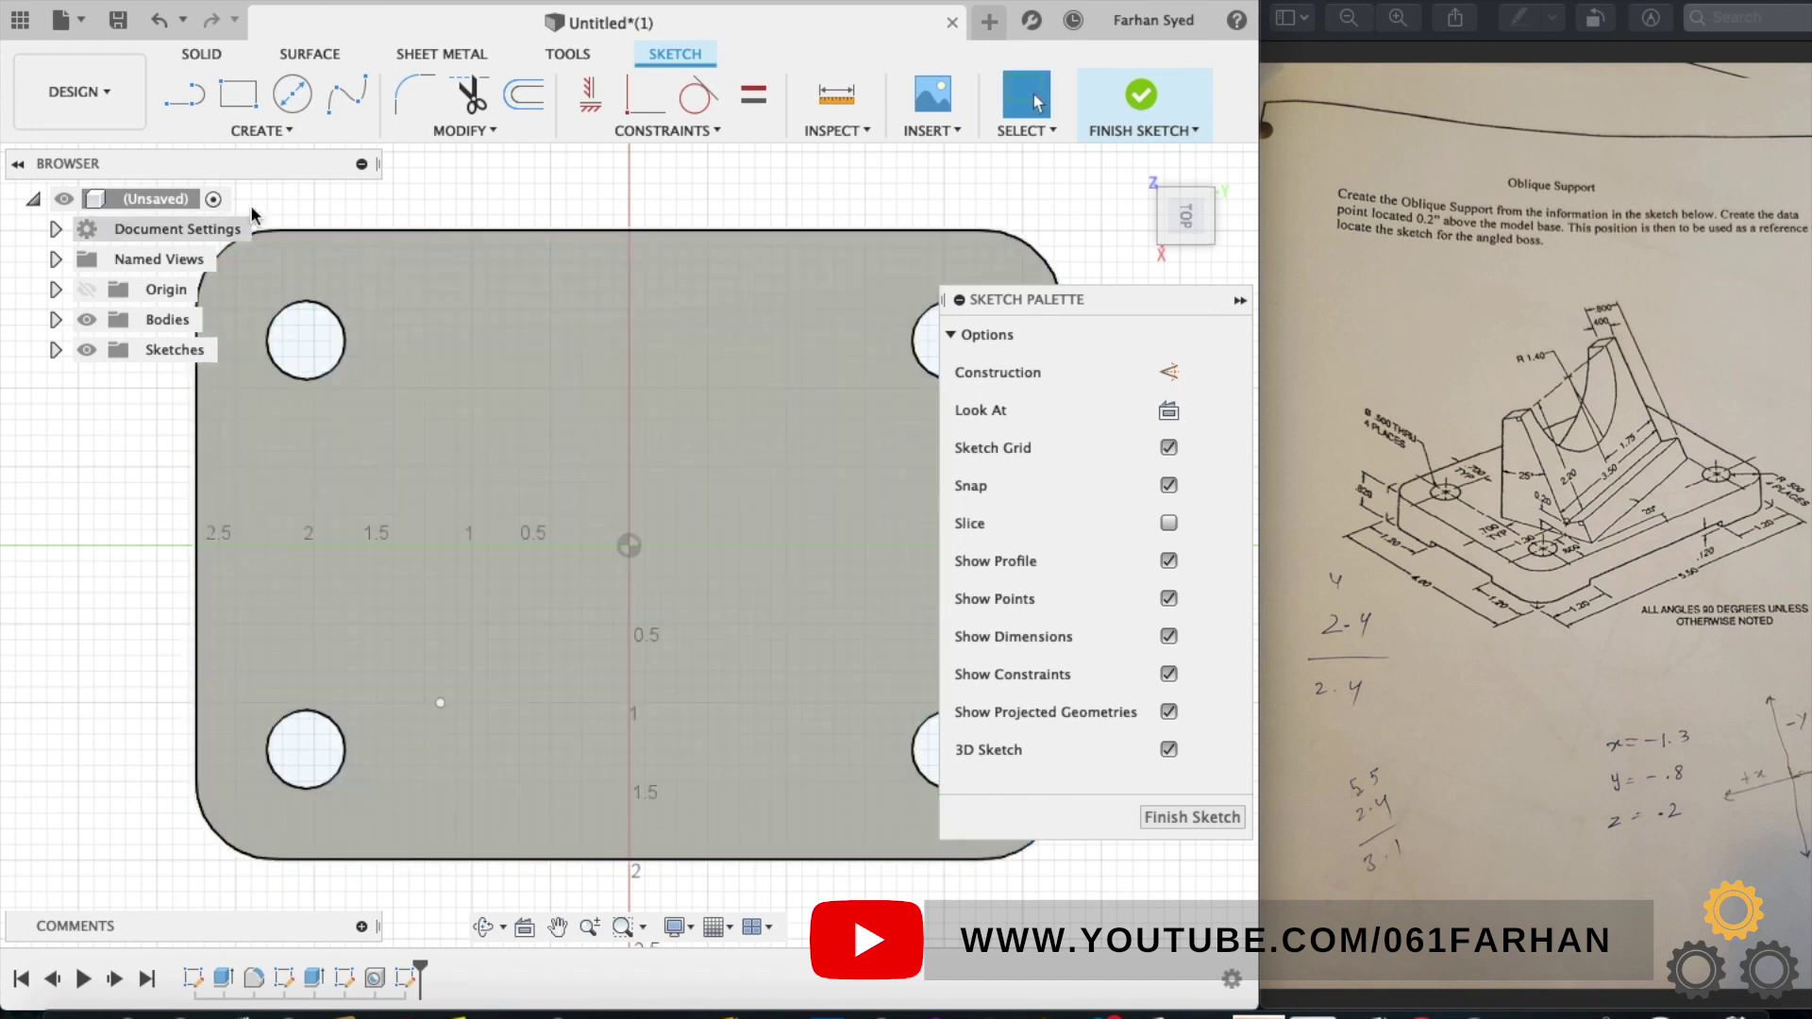
- Dimension the sketch point 1.3 in from the plate's nearest short edge
key("d")
left_click(200, 659)
left_click(440, 702)
left_click(340, 624)
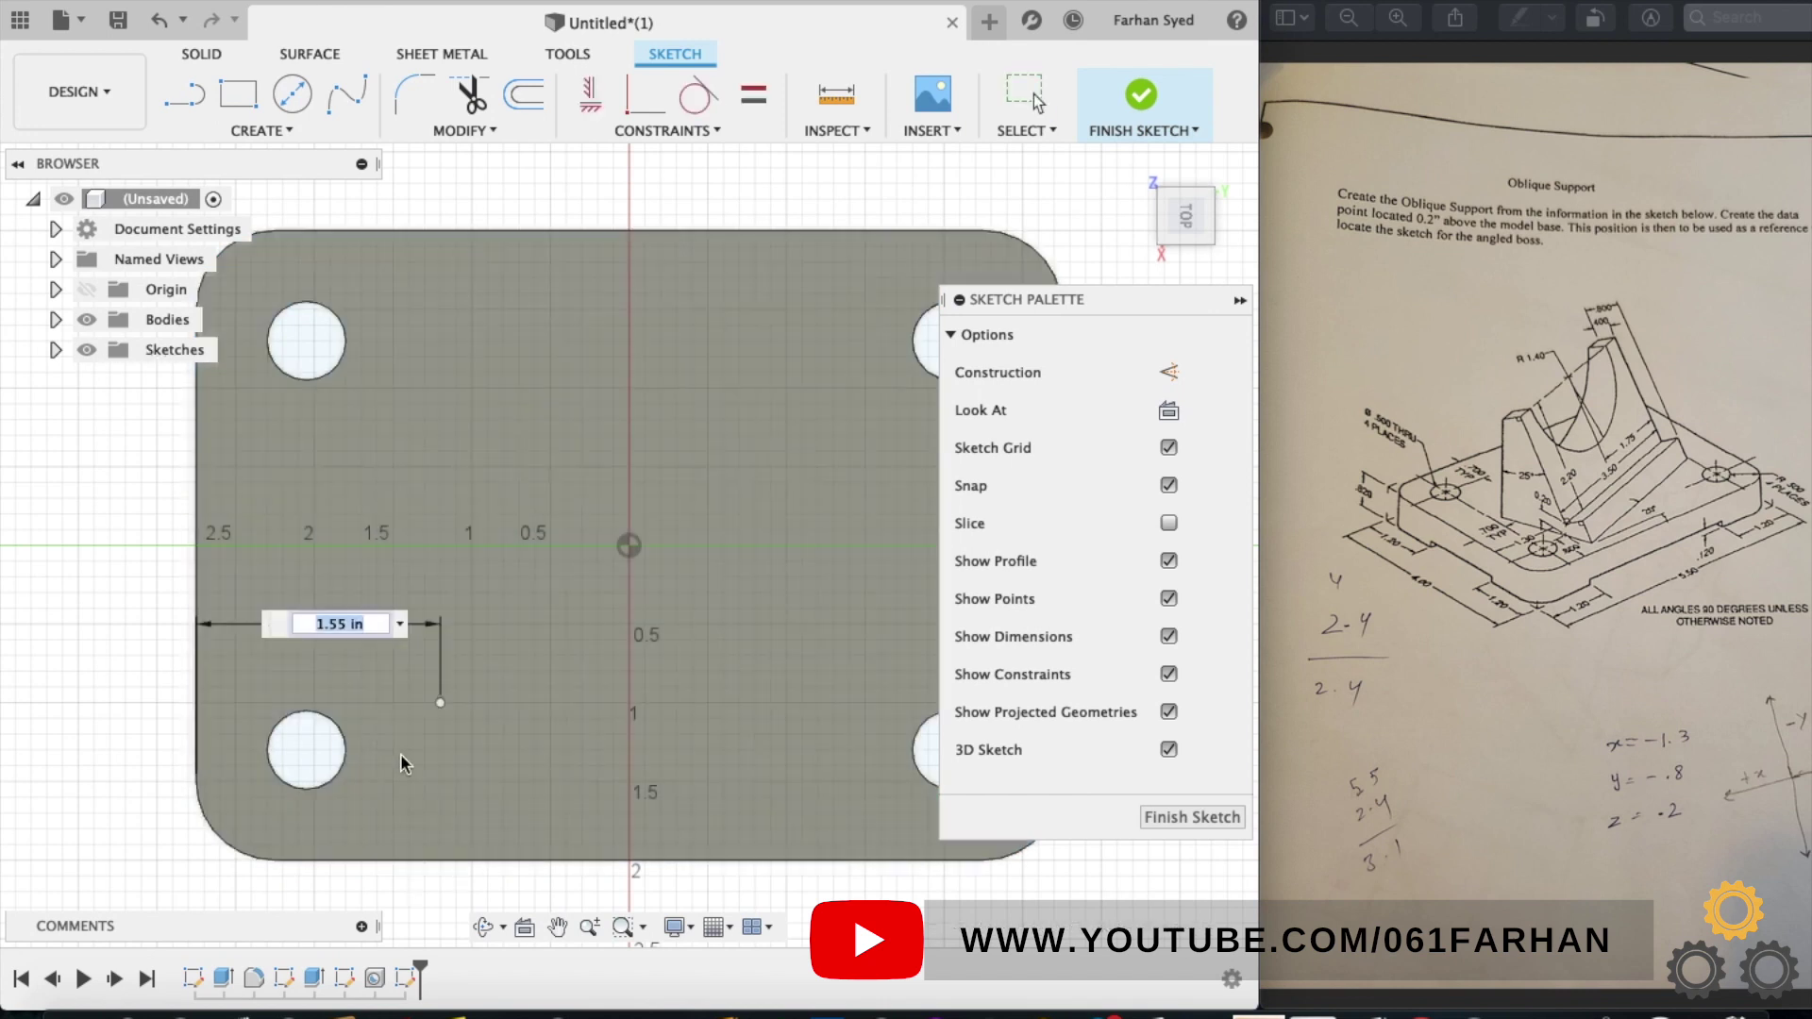
type("1.3")
key("Return")
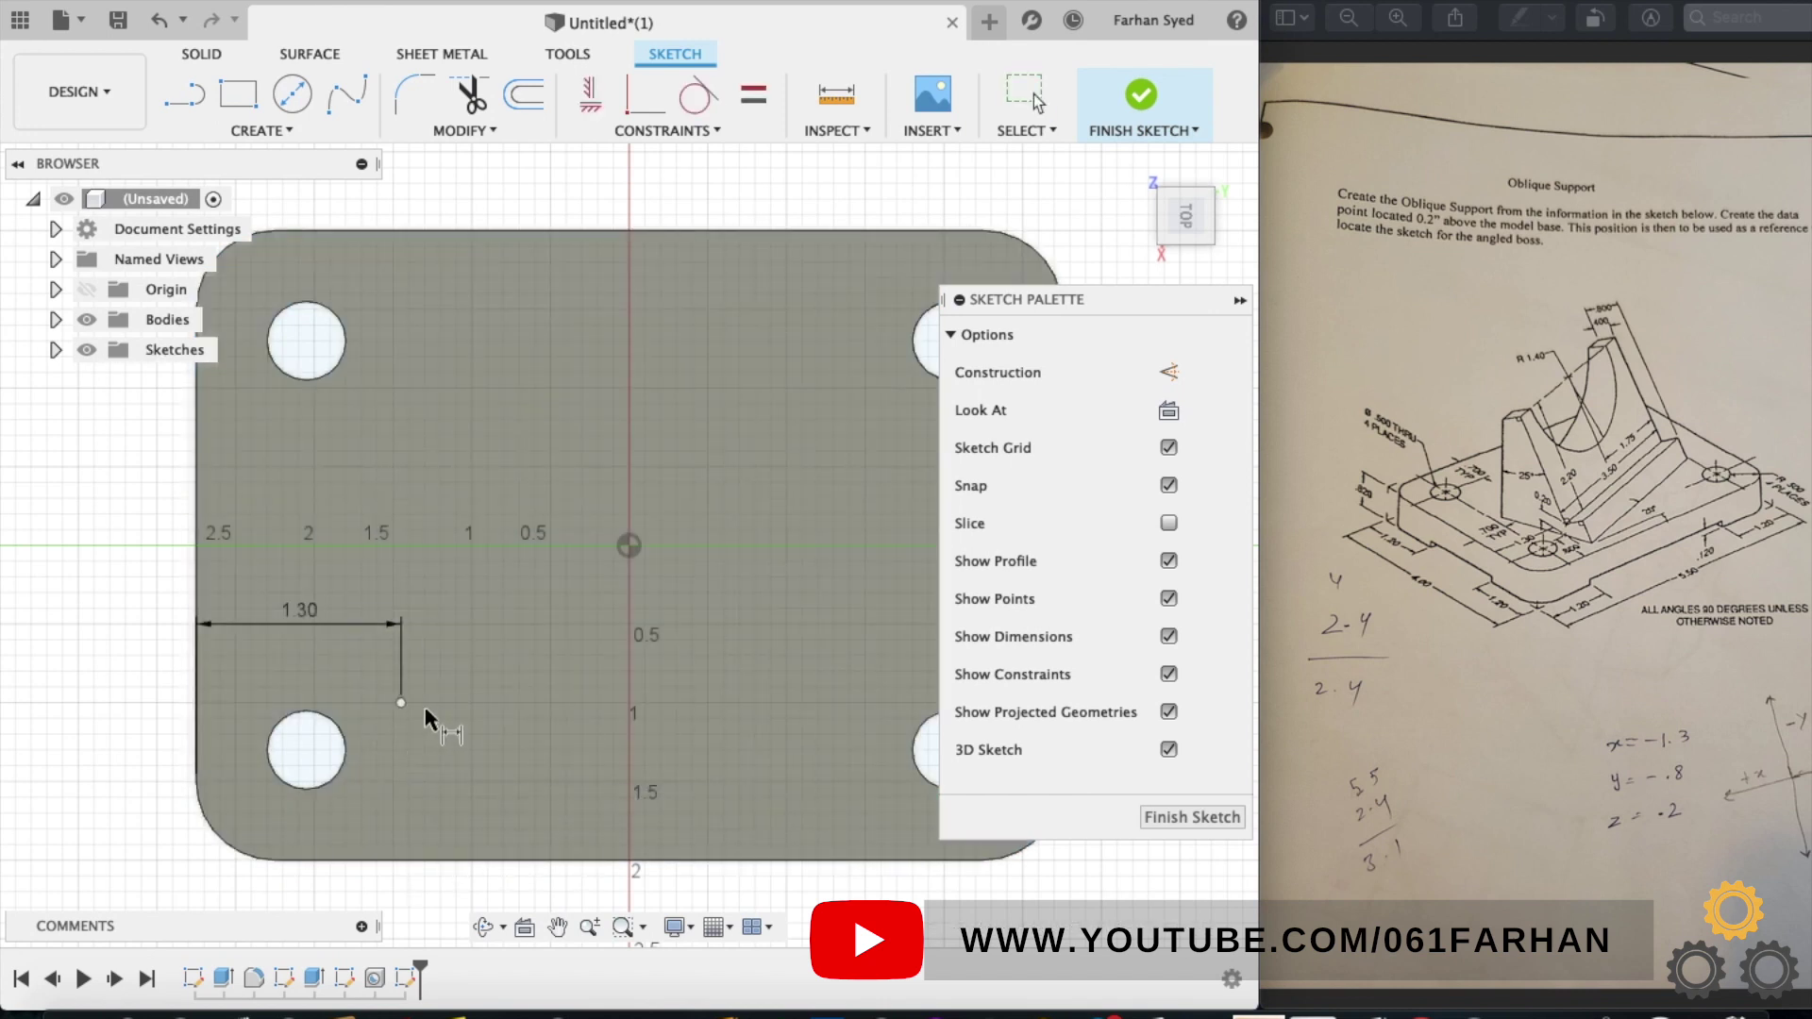
- Dimension the sketch point 0.8 in from the plate's nearest long edge and finish the sketch
left_click(401, 702)
left_click(423, 860)
left_click(444, 791)
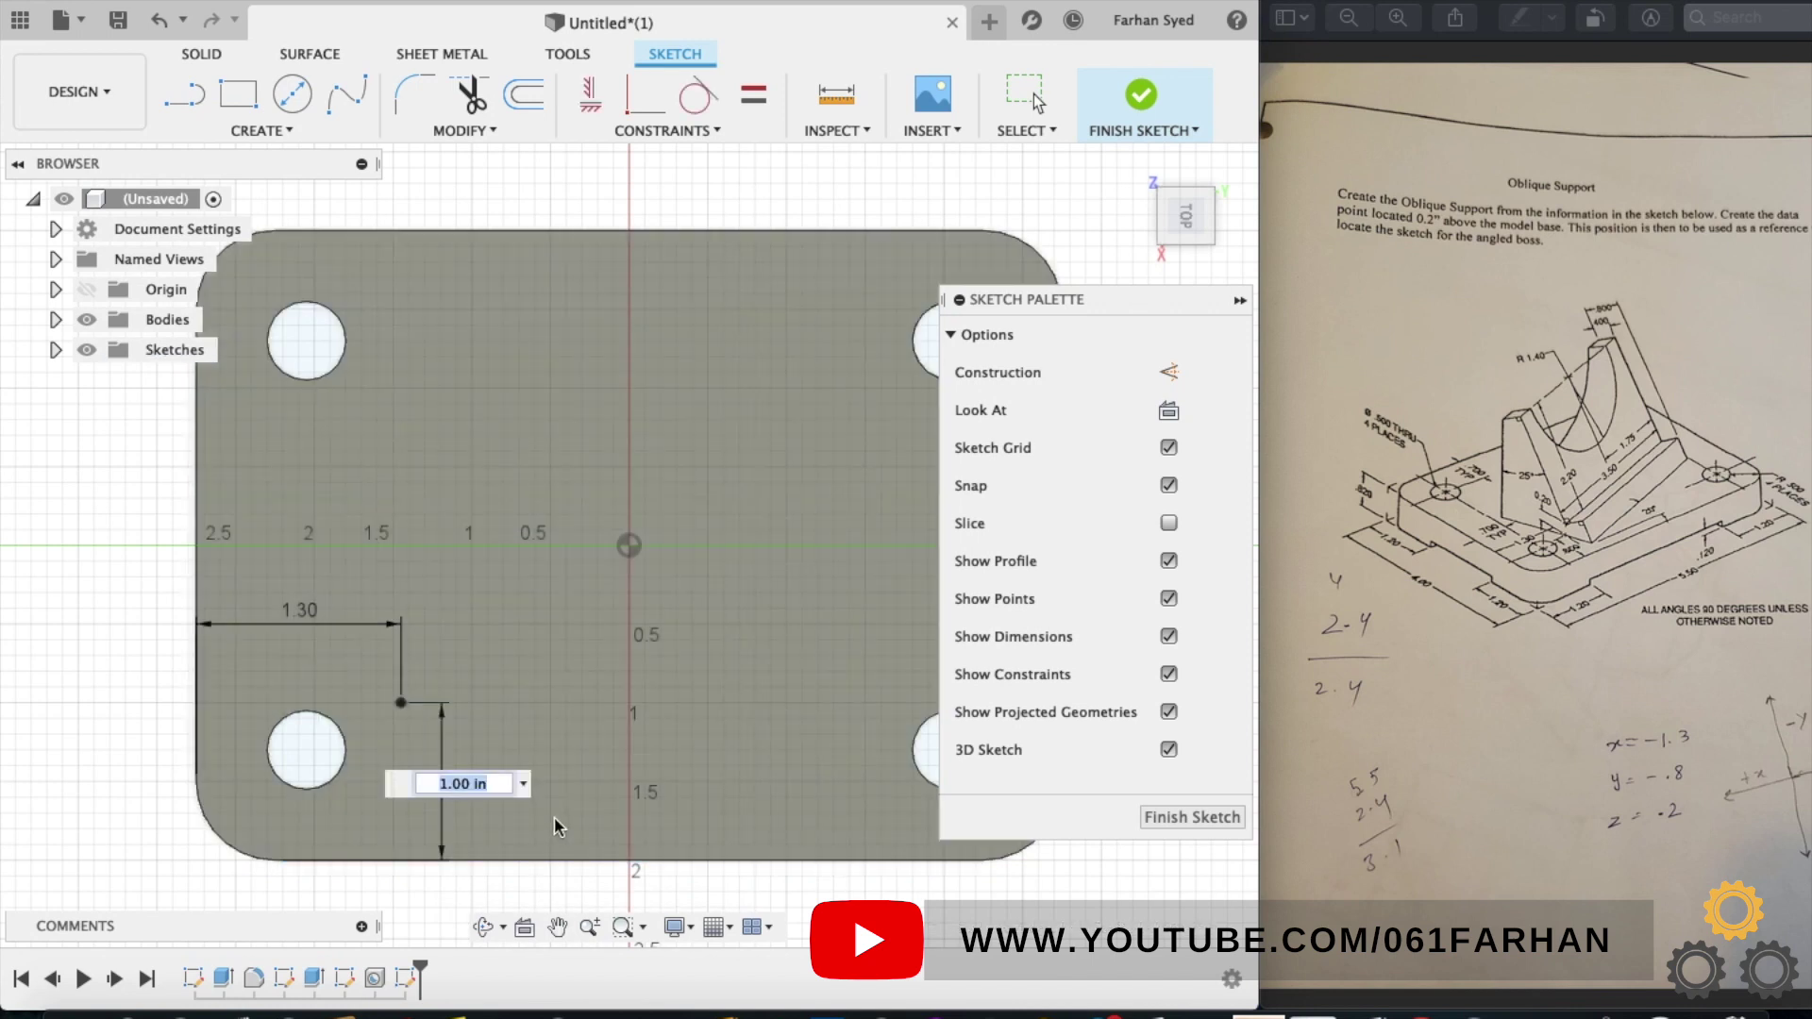
type("0.8")
key("Return")
left_click(1142, 106)
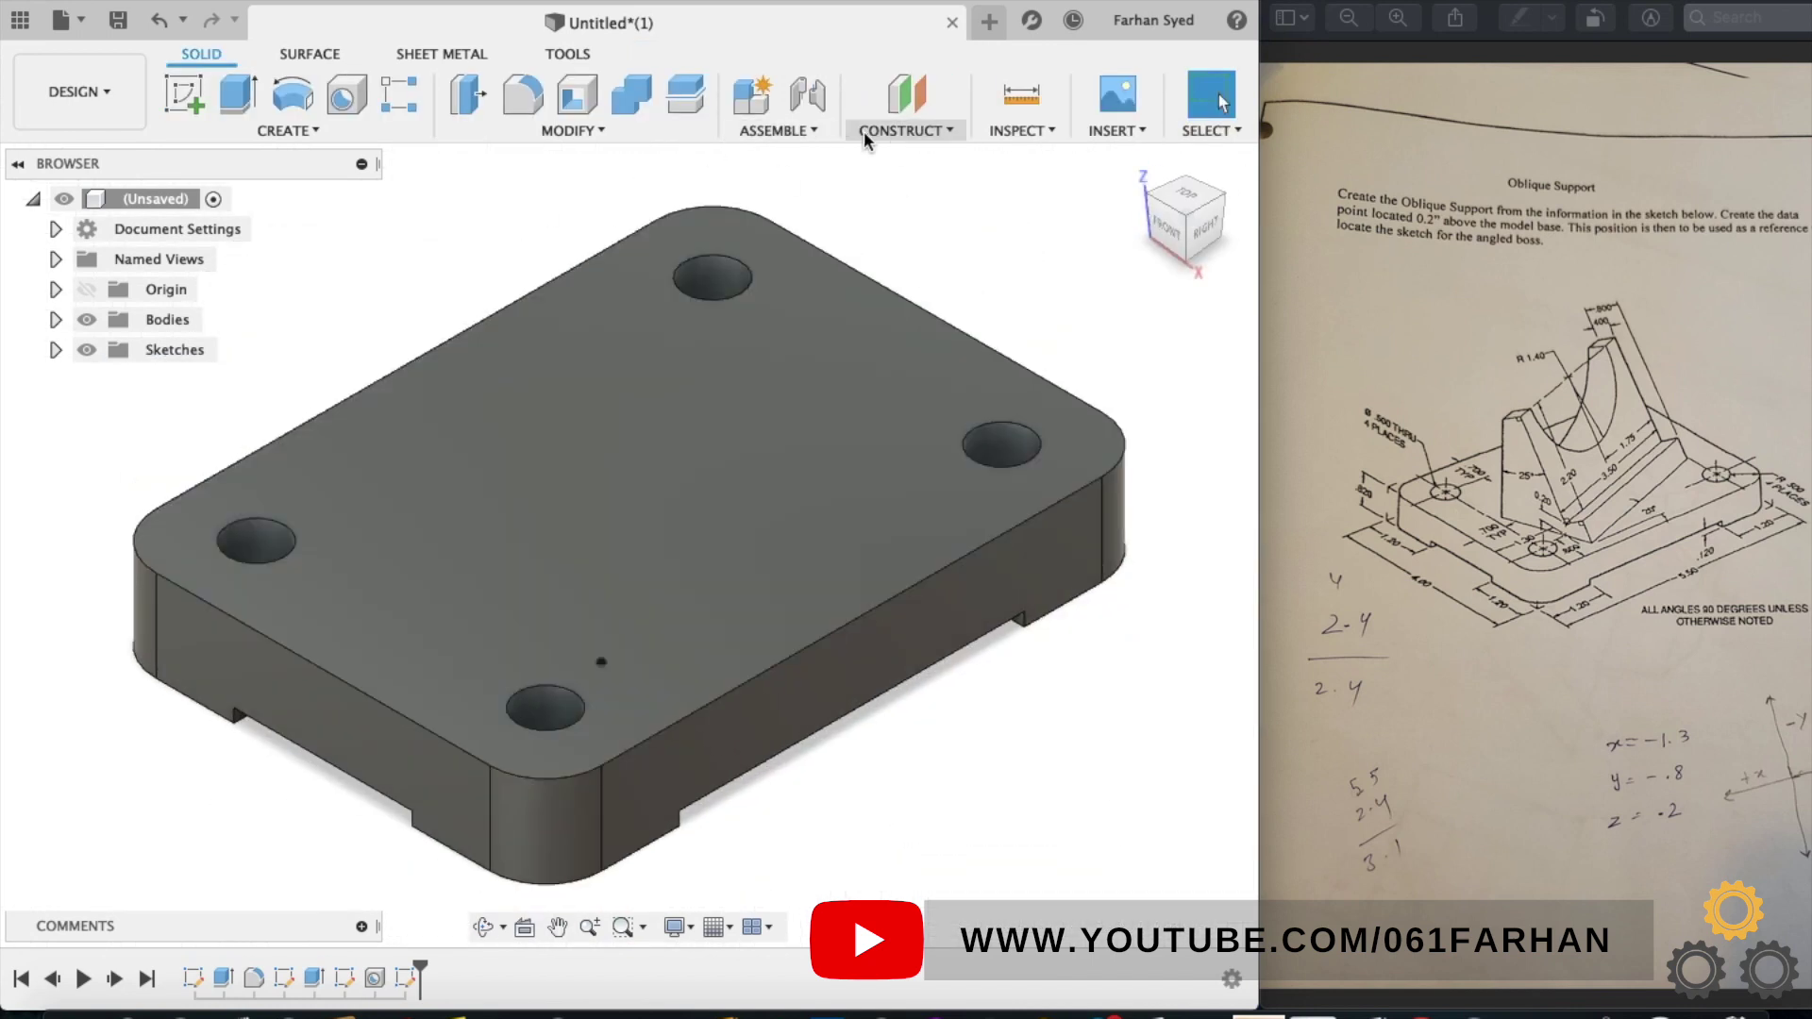
- Create a construction axis perpendicular to the plate's top face through the sketched reference point
left_click(866, 135)
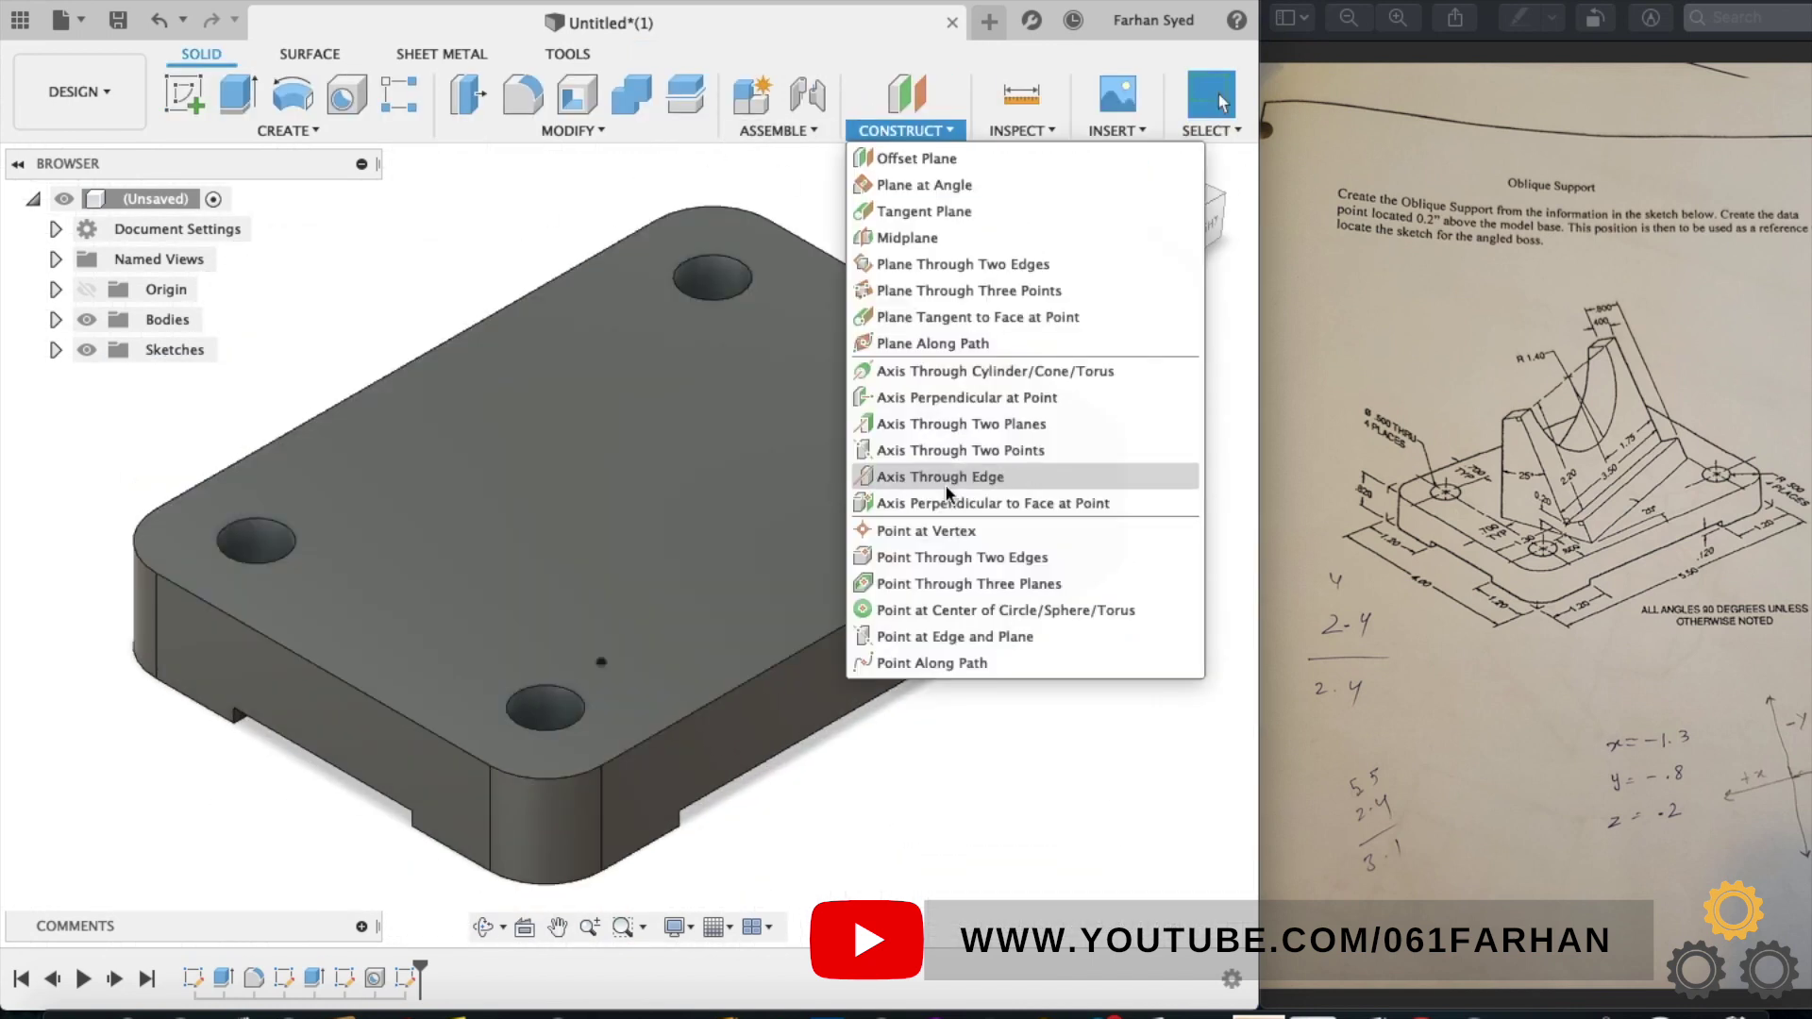
left_click(964, 503)
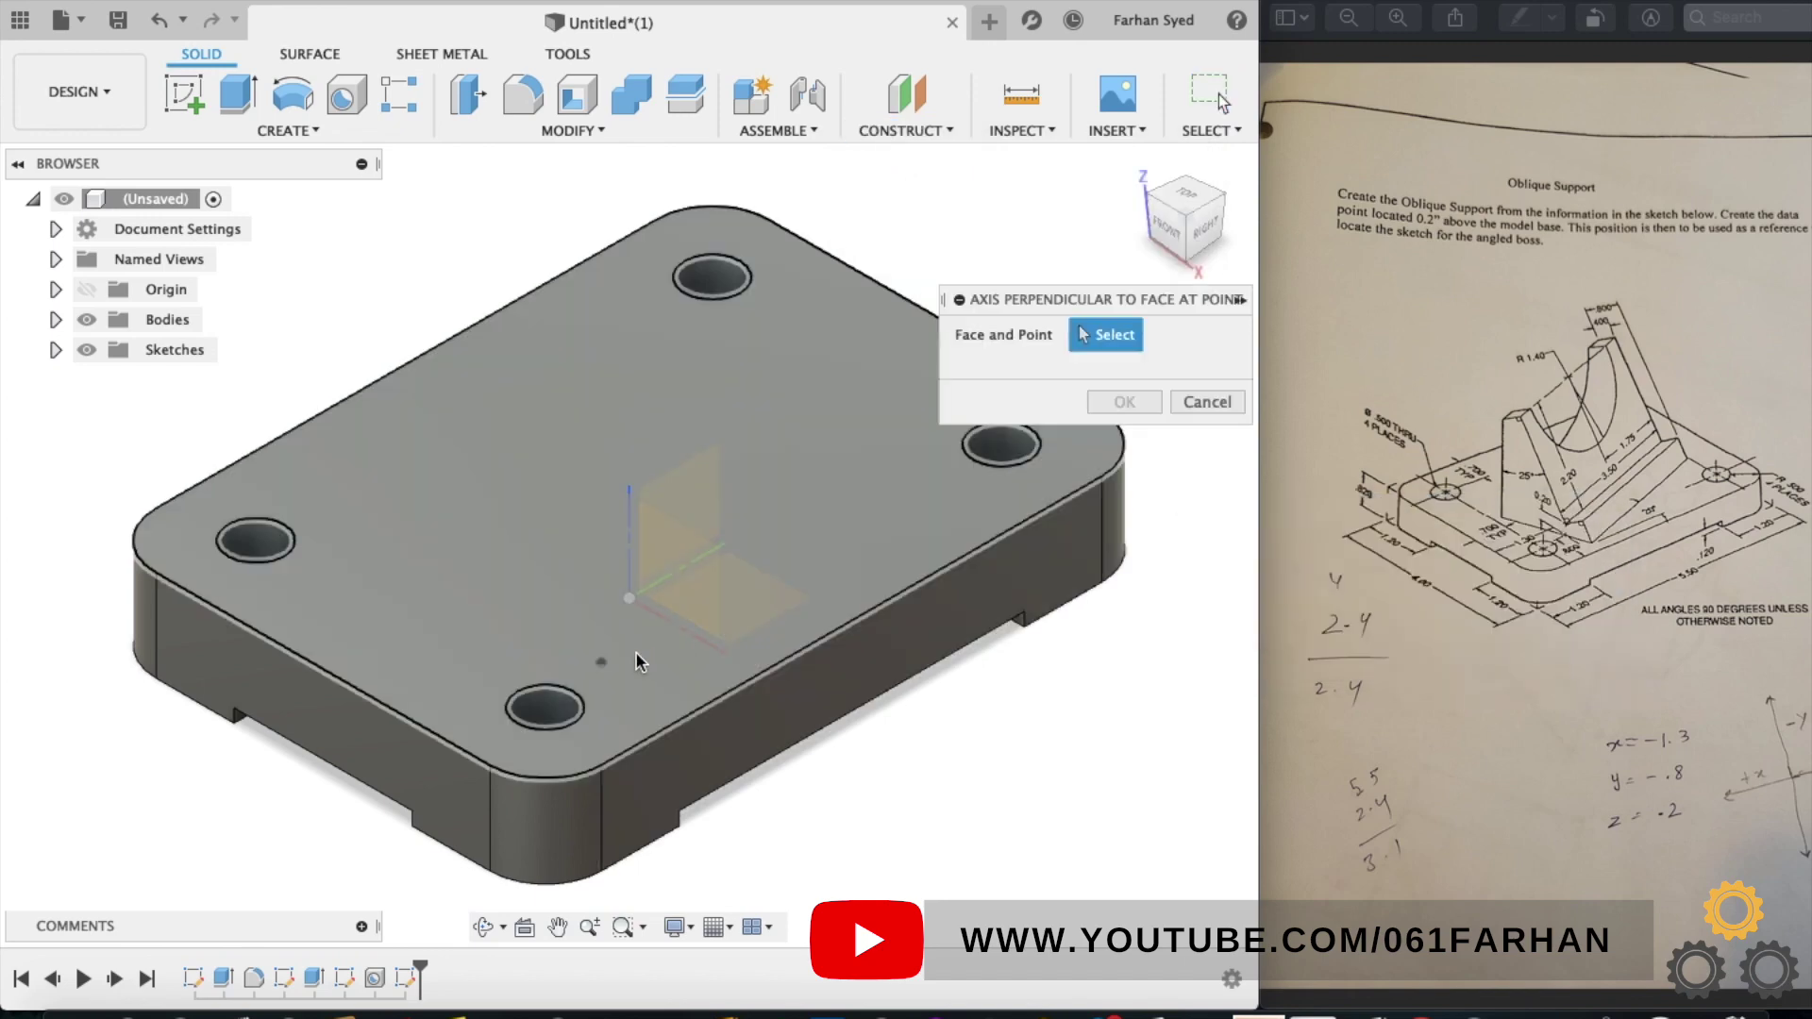
left_click(623, 653)
left_click(601, 662)
left_click(1124, 401)
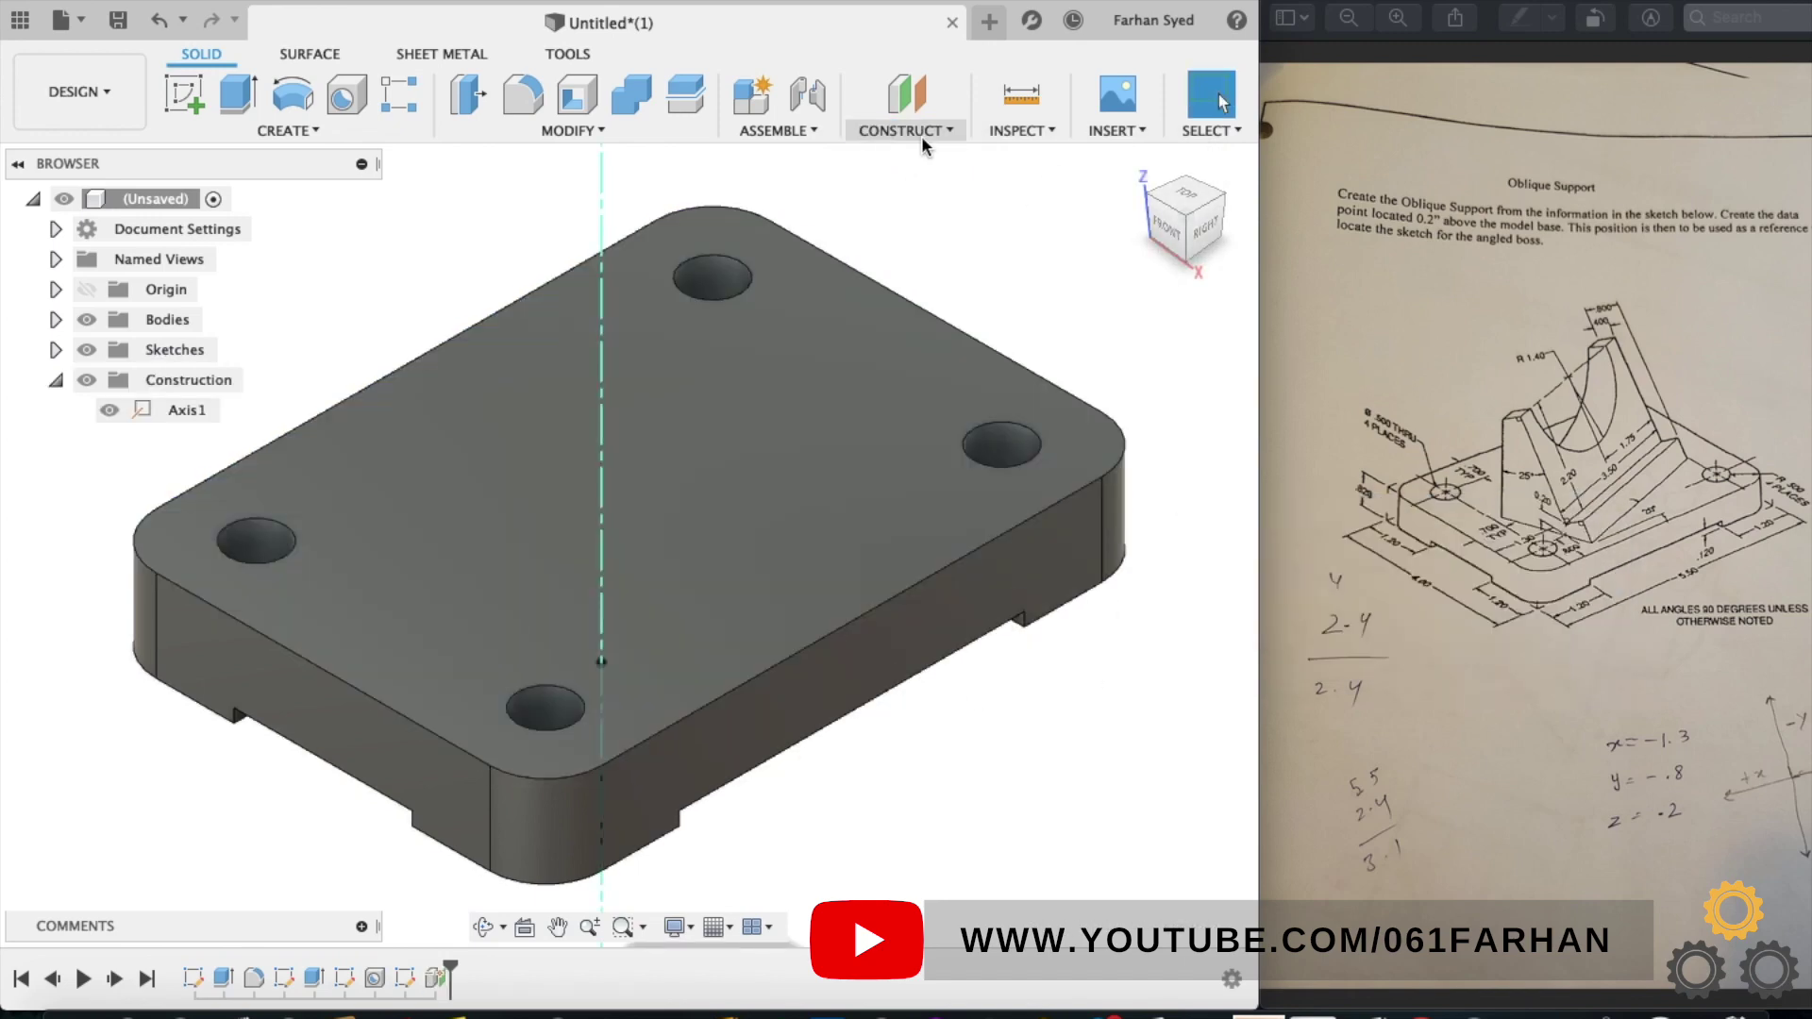
- Create a construction plane through the new axis at an angle of 20 degrees
left_click(921, 132)
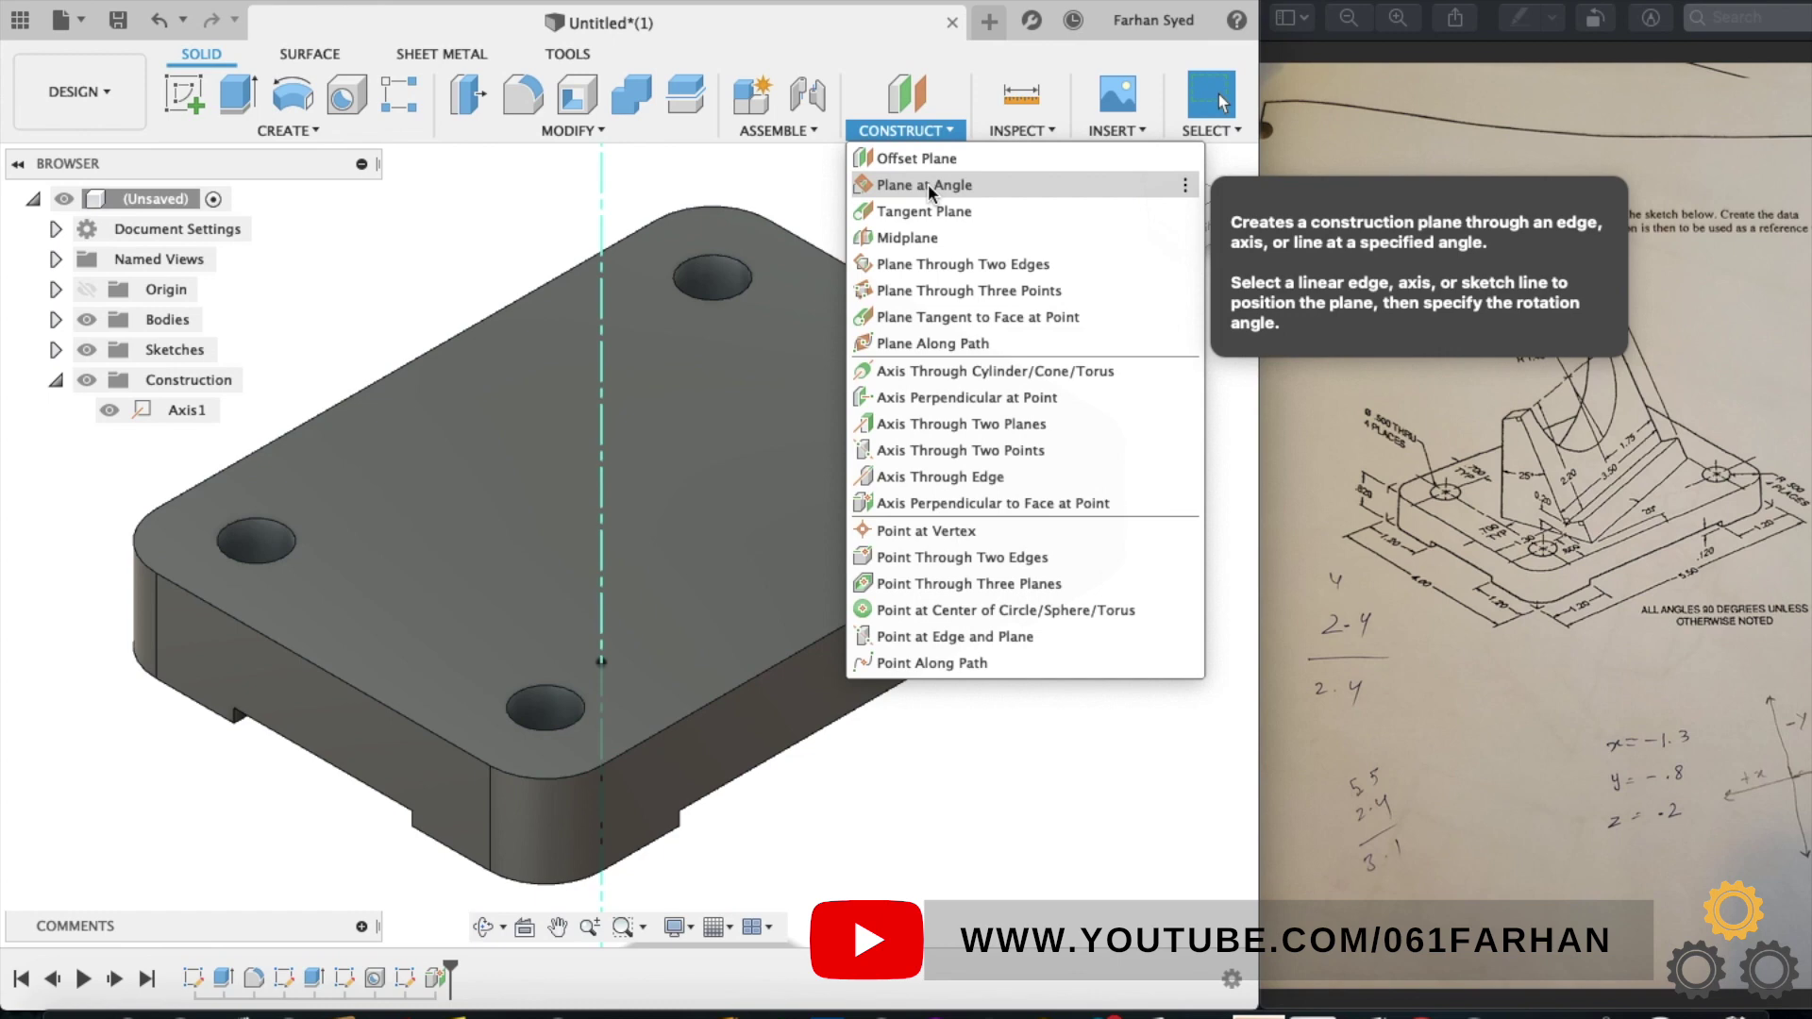
left_click(929, 188)
left_click(600, 334)
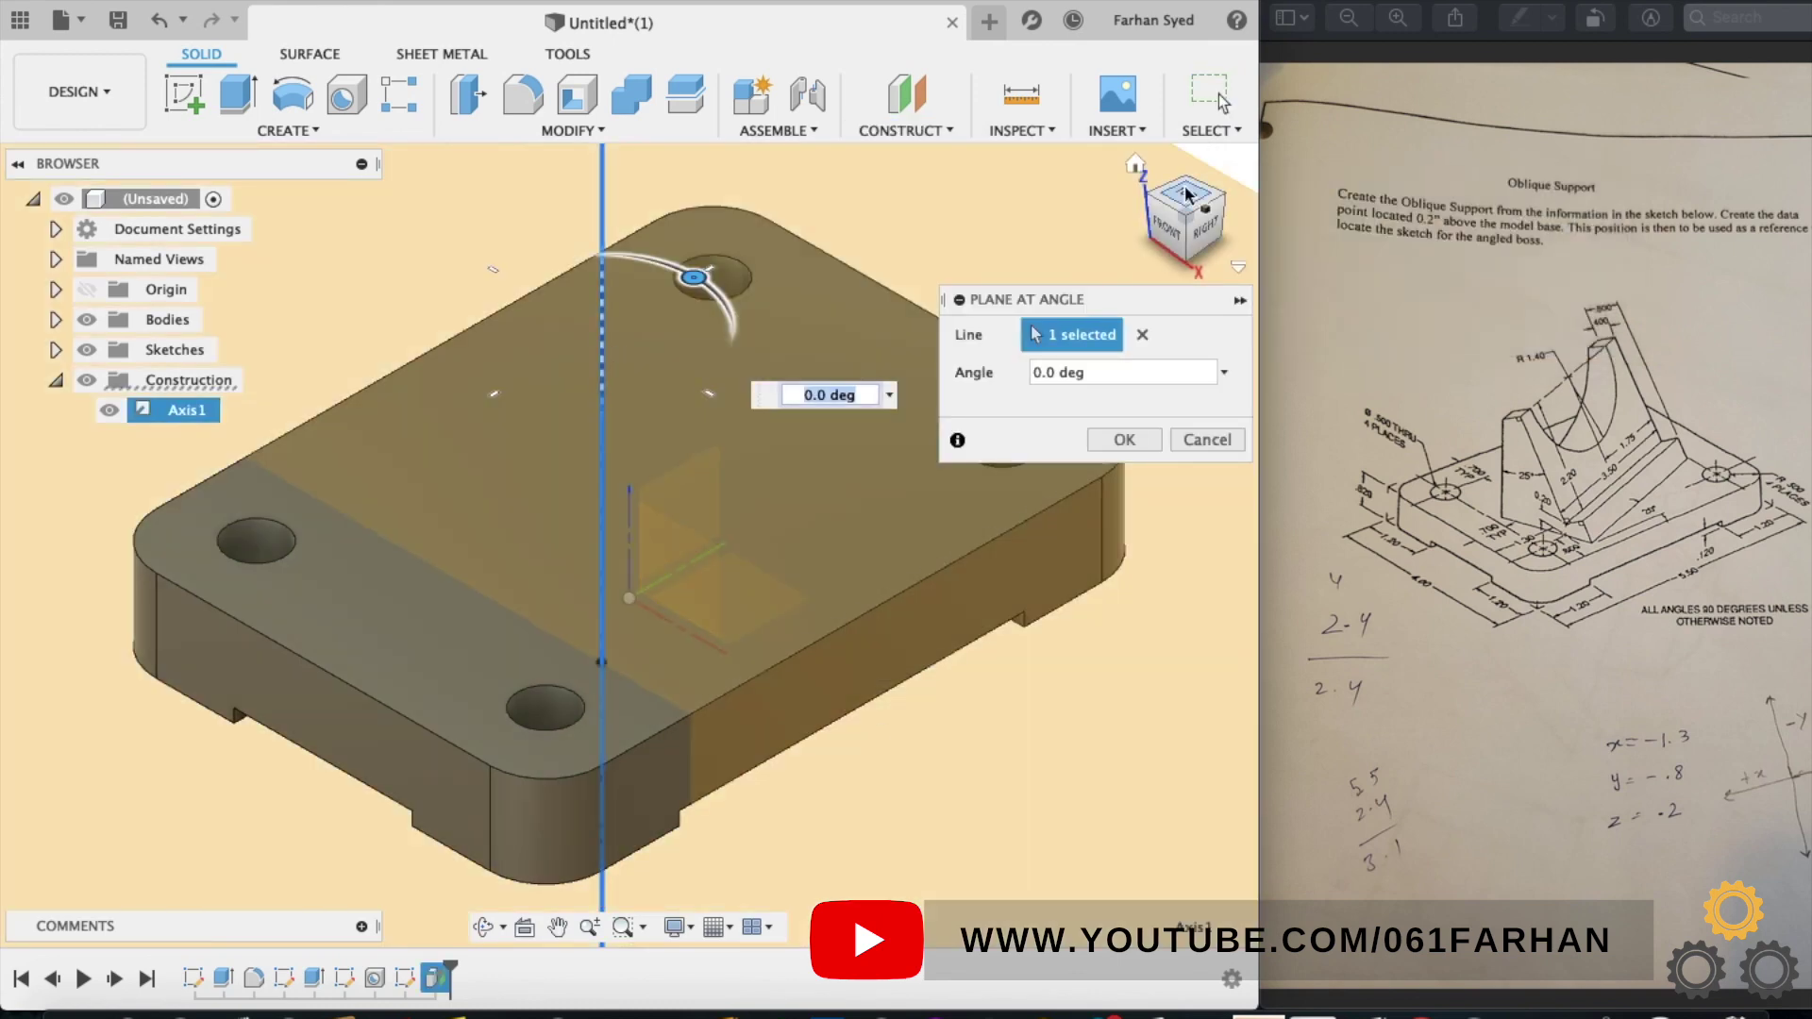
left_click(1186, 193)
scroll(830, 661, "down", 4)
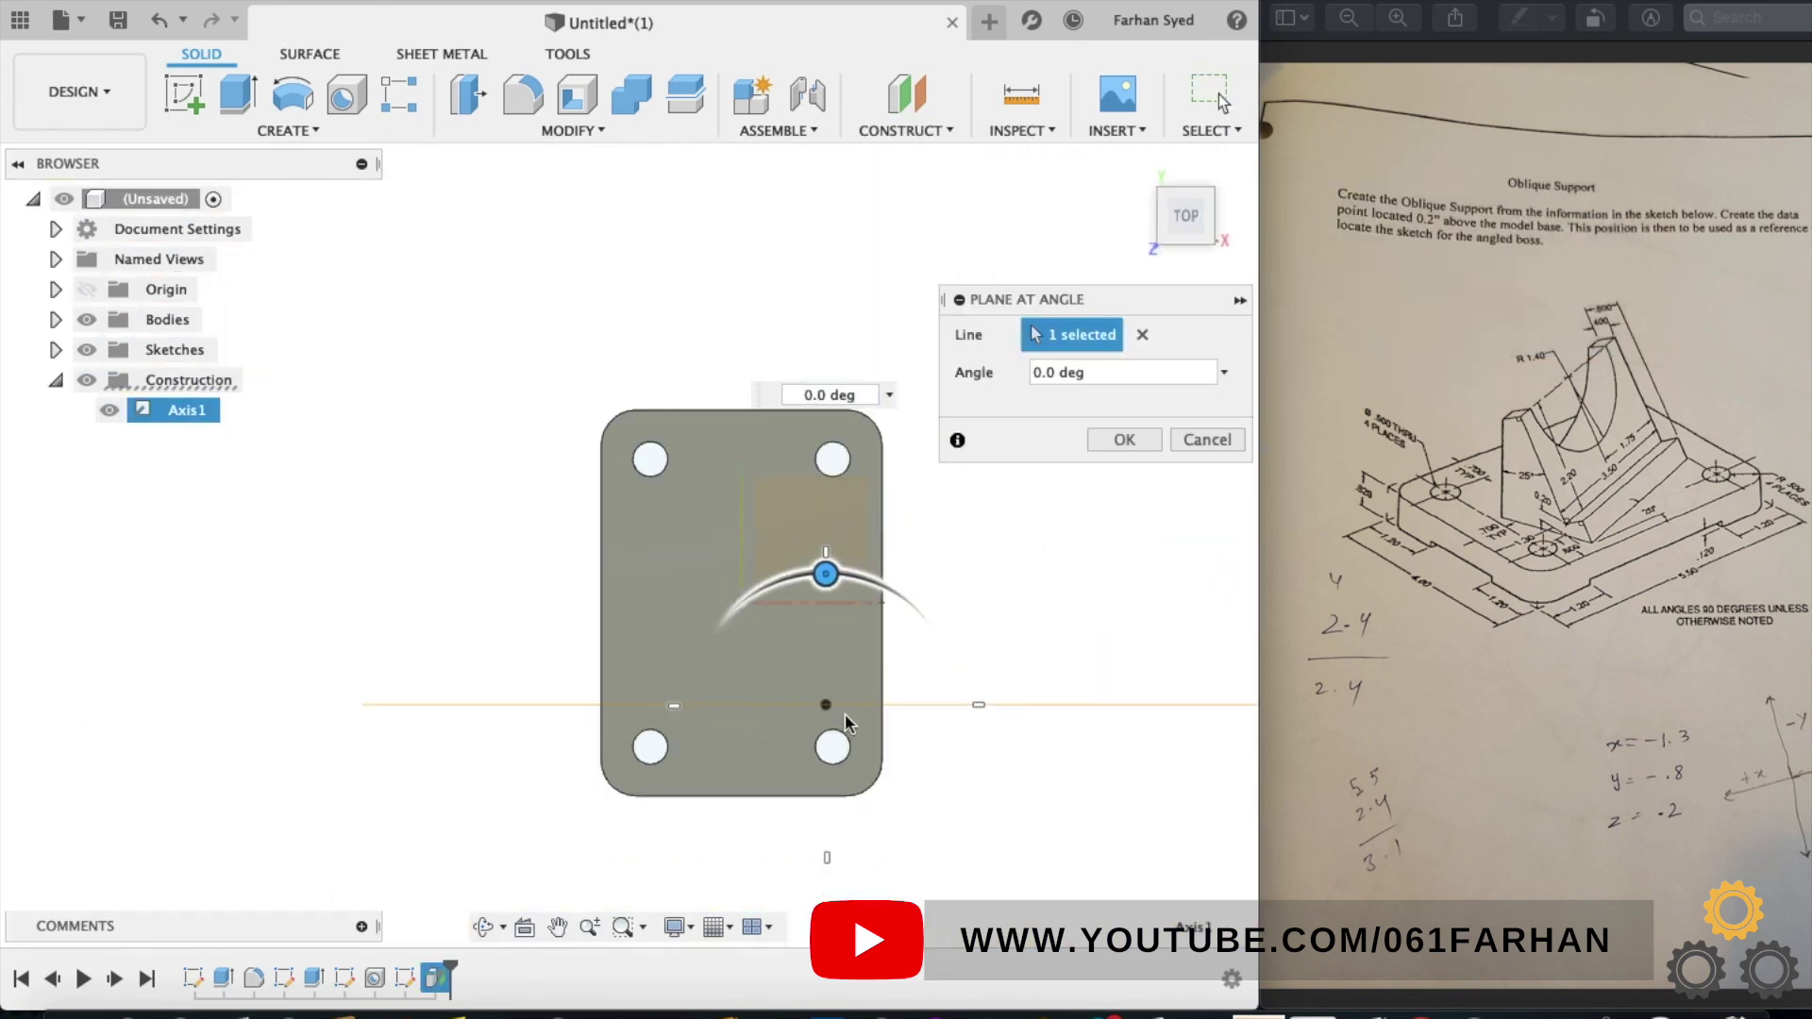
left_click_drag(826, 573, 779, 582)
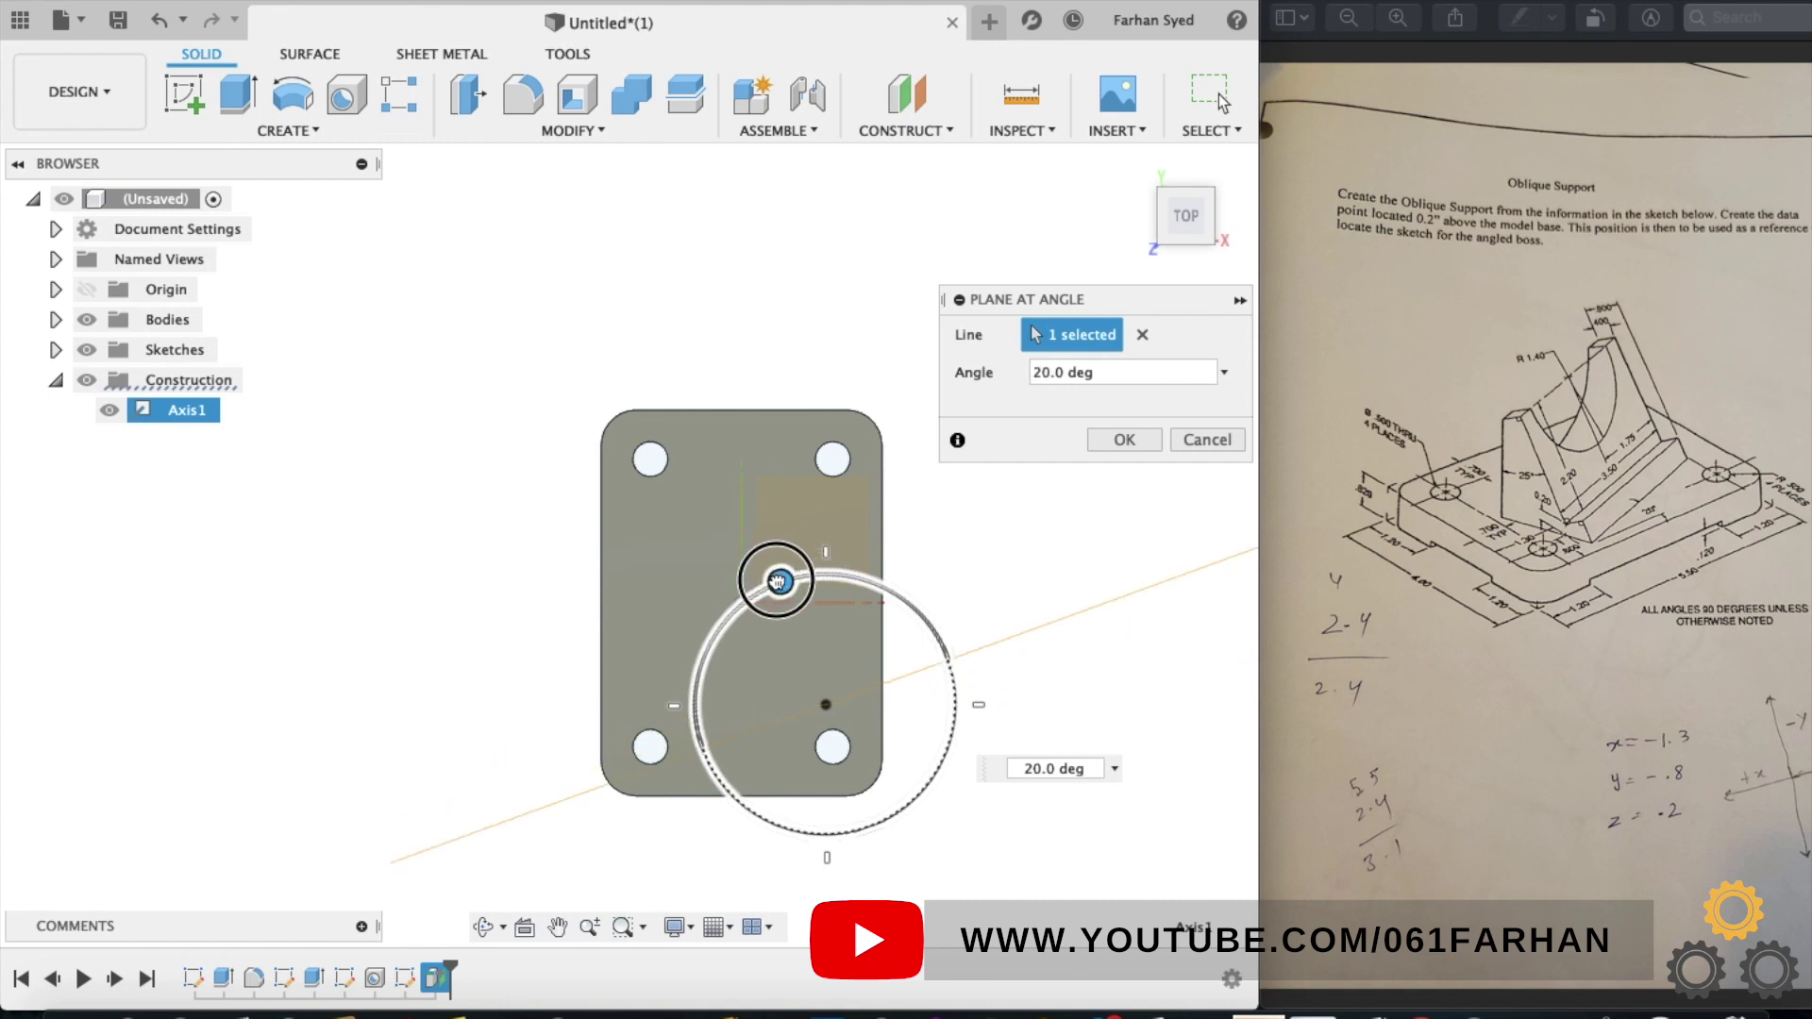
left_click(1109, 442)
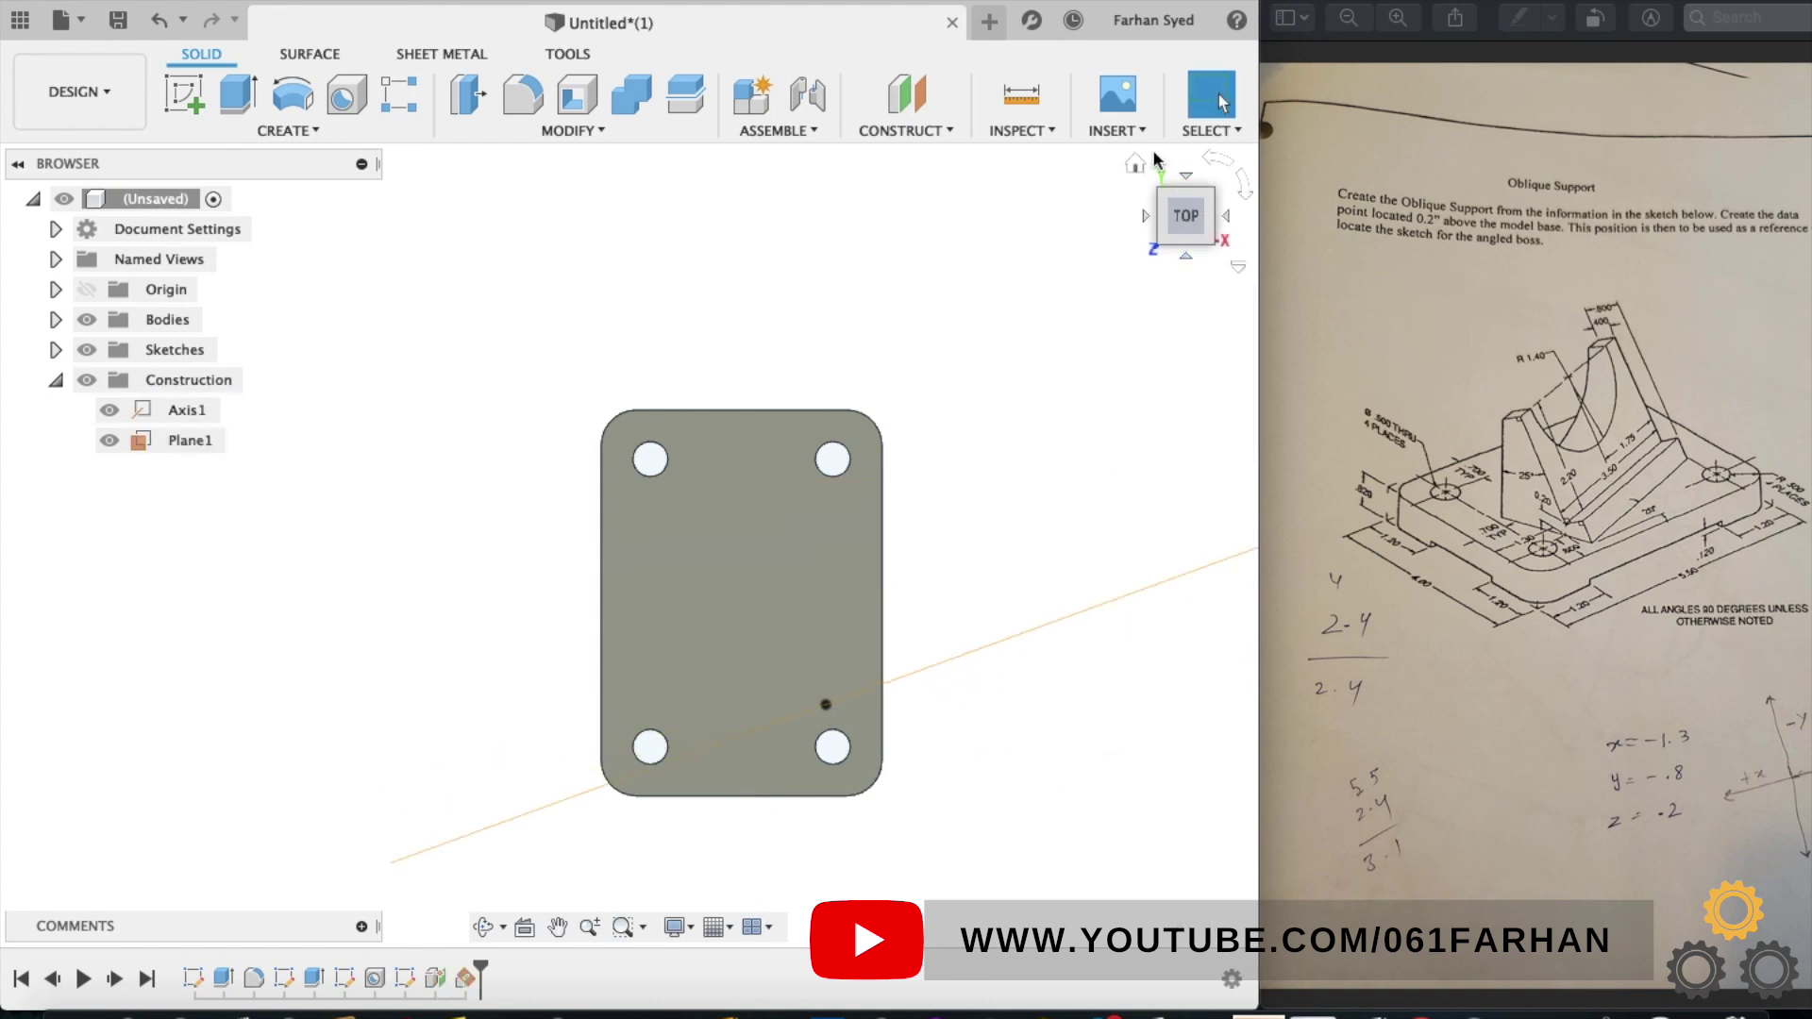
- Start a sketch on the angled plane and draw an open five-line V-notched boss profile above the plate, its long slanted side about 2.65 in
left_click(1135, 162)
left_click(193, 102)
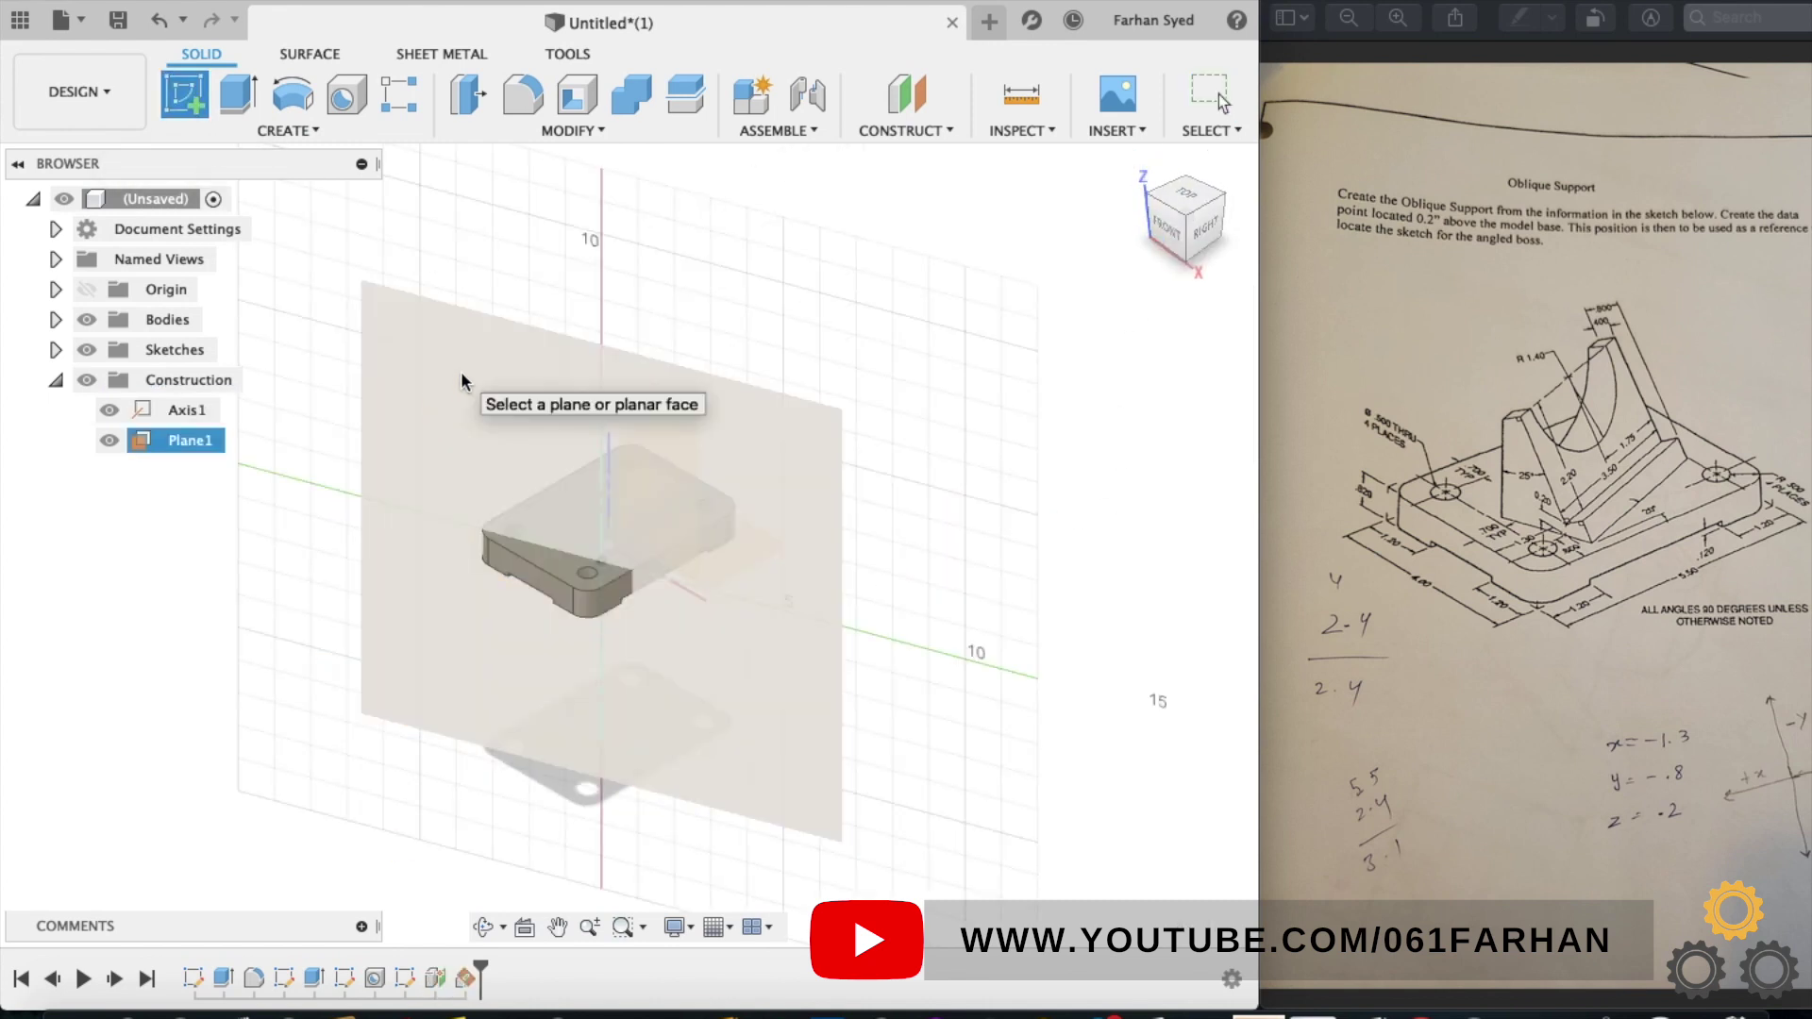
left_click(469, 376)
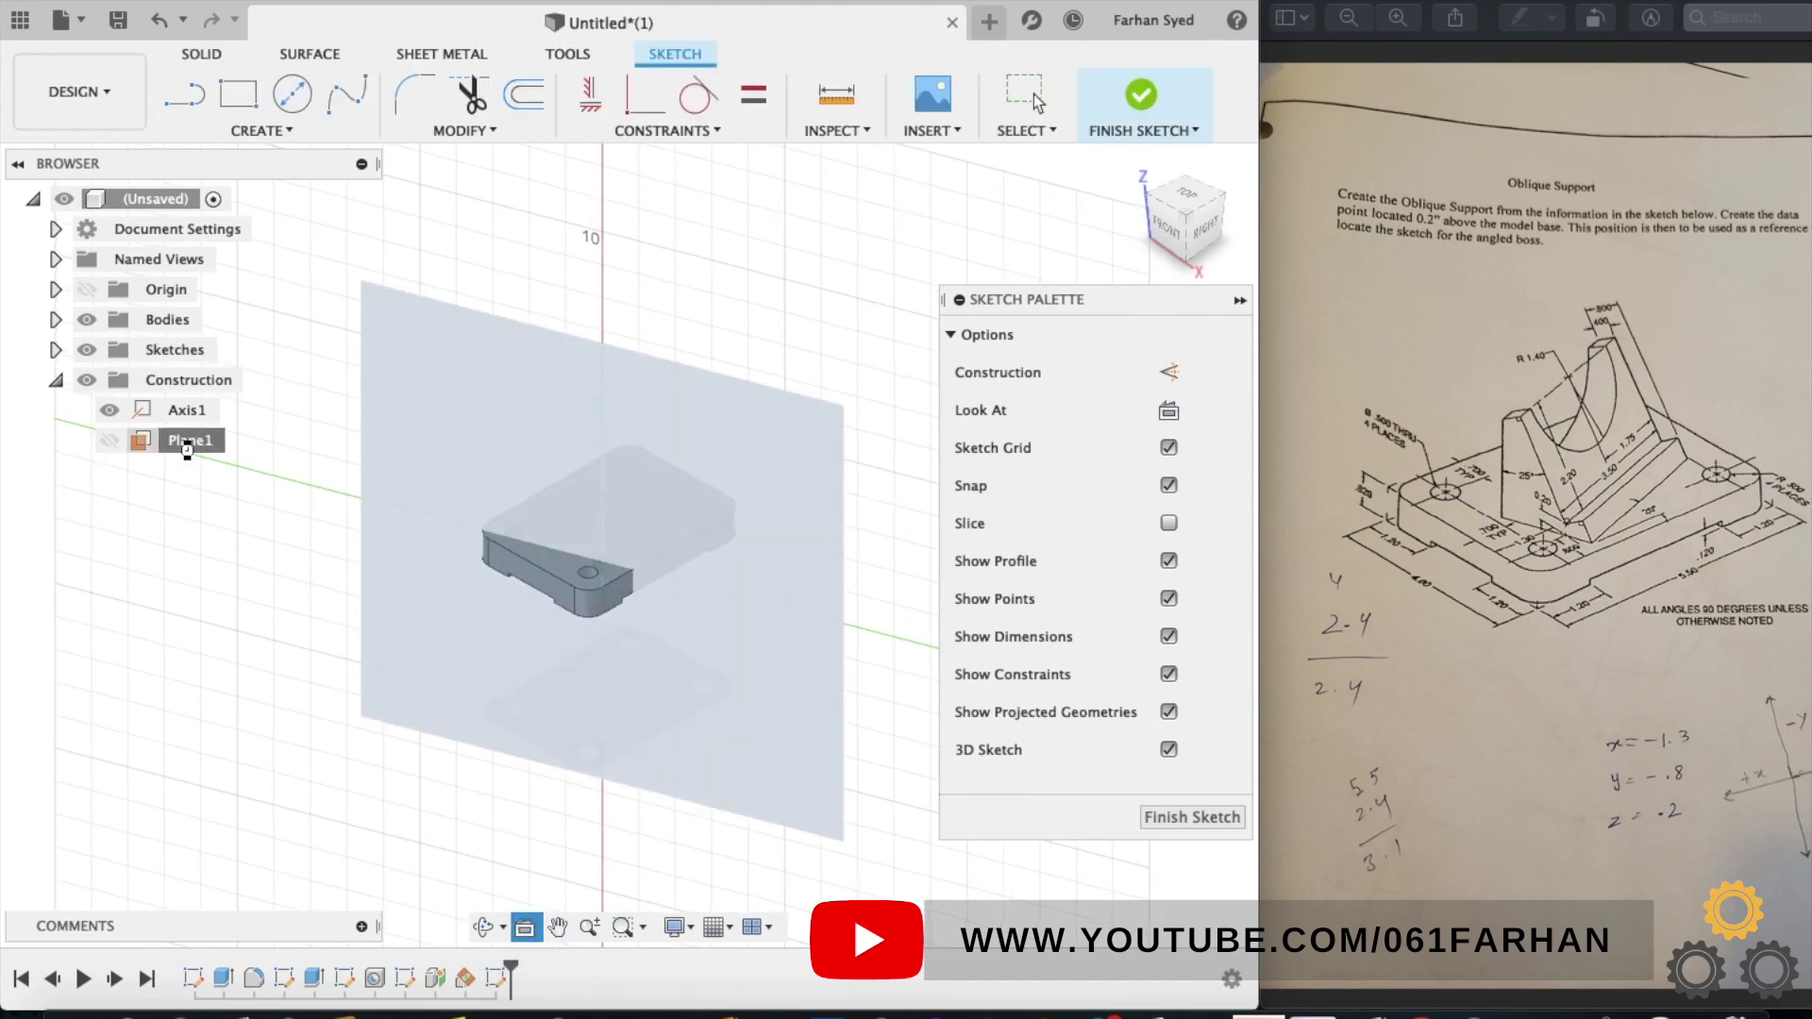
left_click(185, 96)
left_click(457, 620)
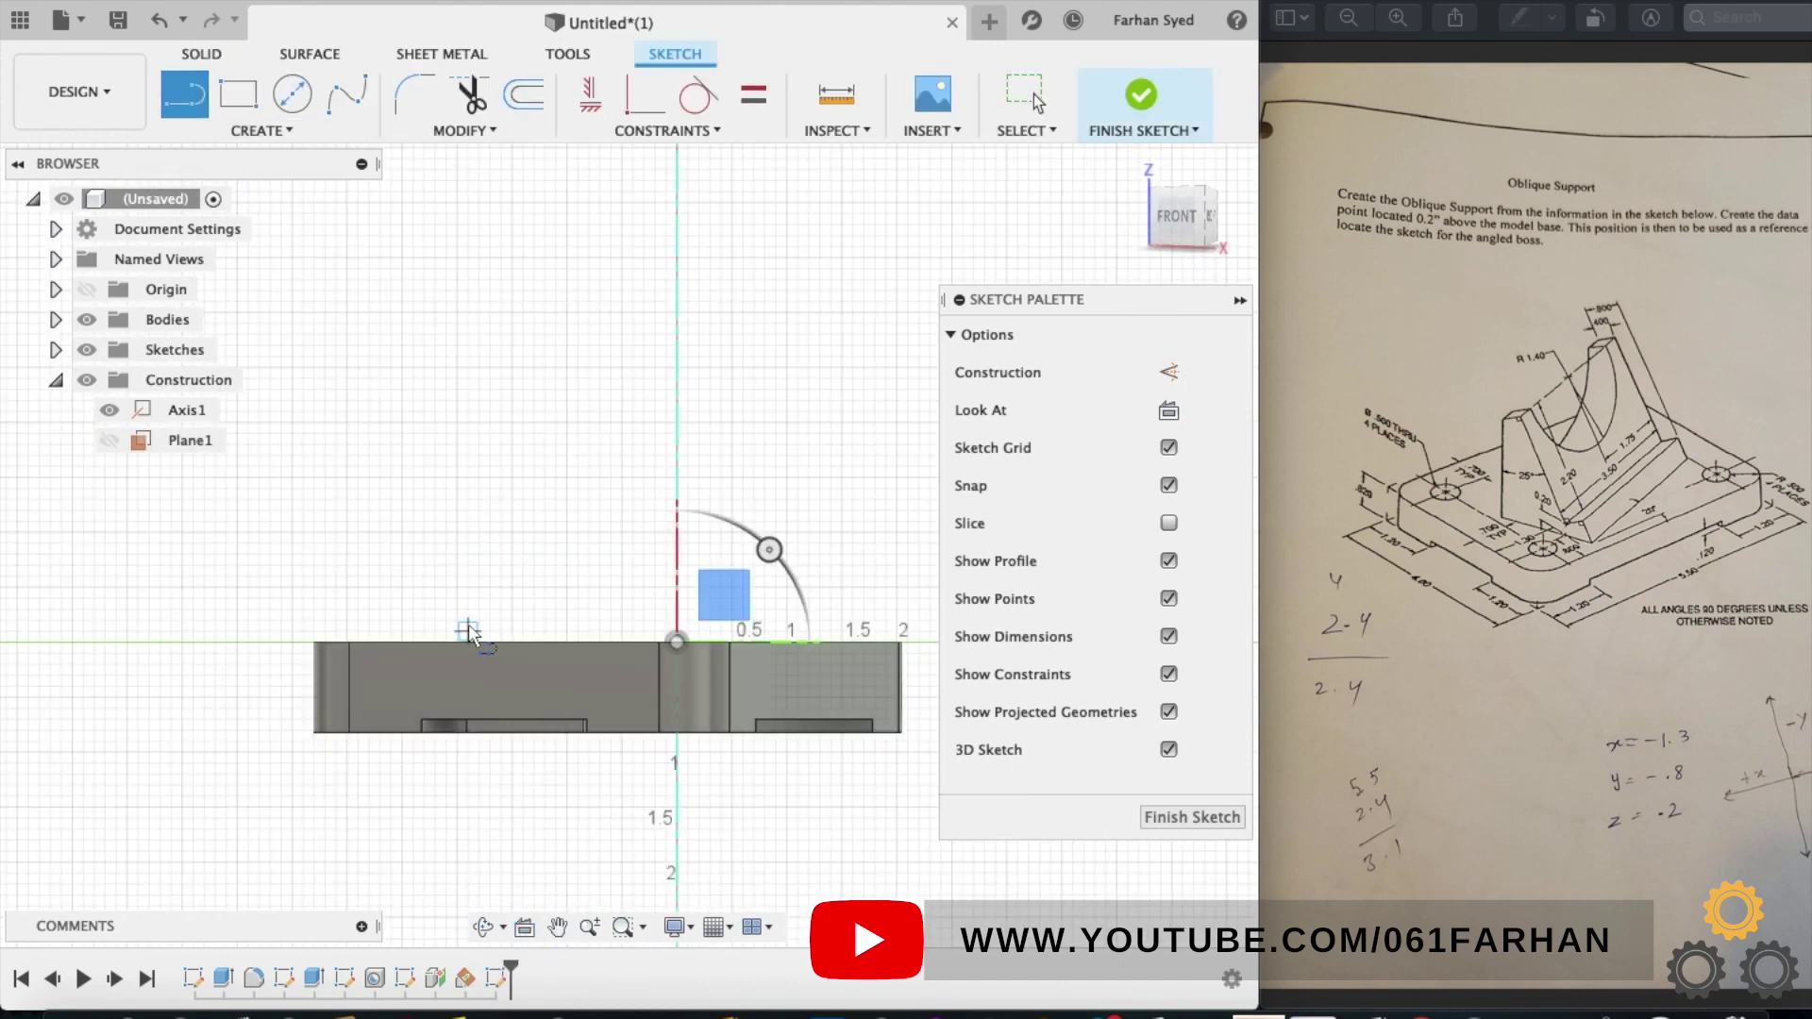
left_click(457, 347)
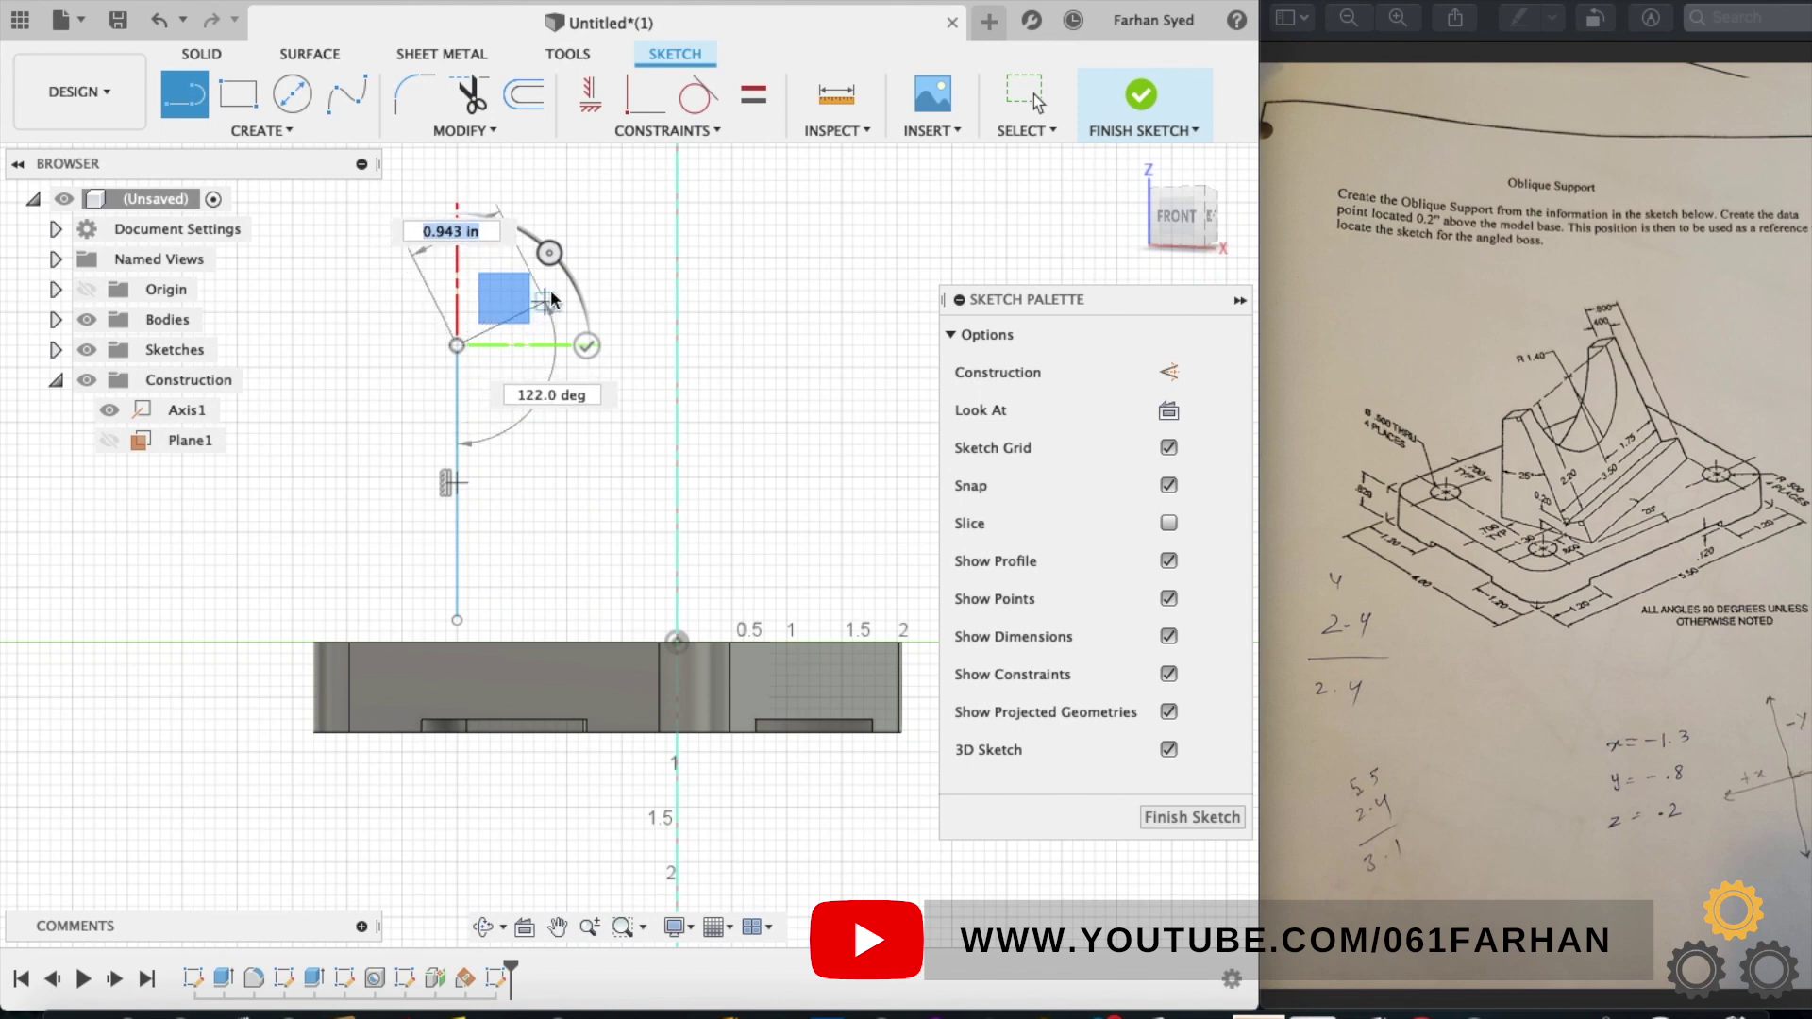
left_click(544, 302)
left_click(675, 563)
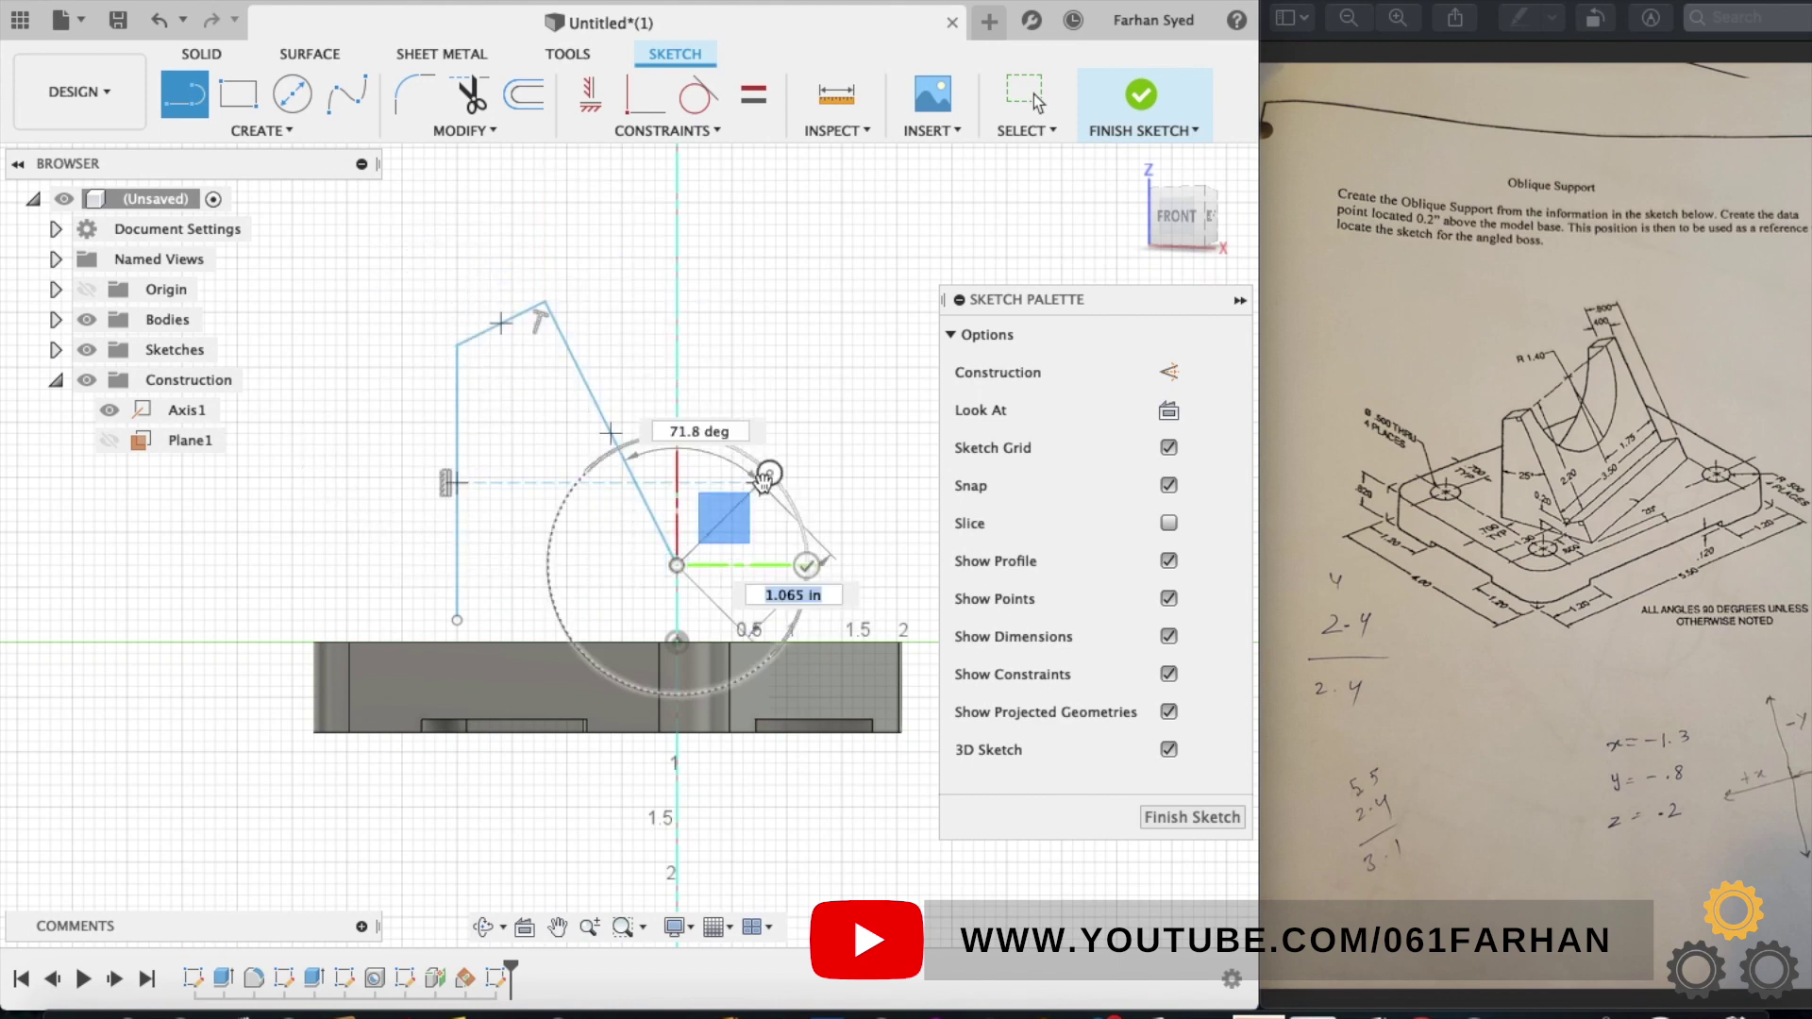
left_click(771, 518)
key("Escape")
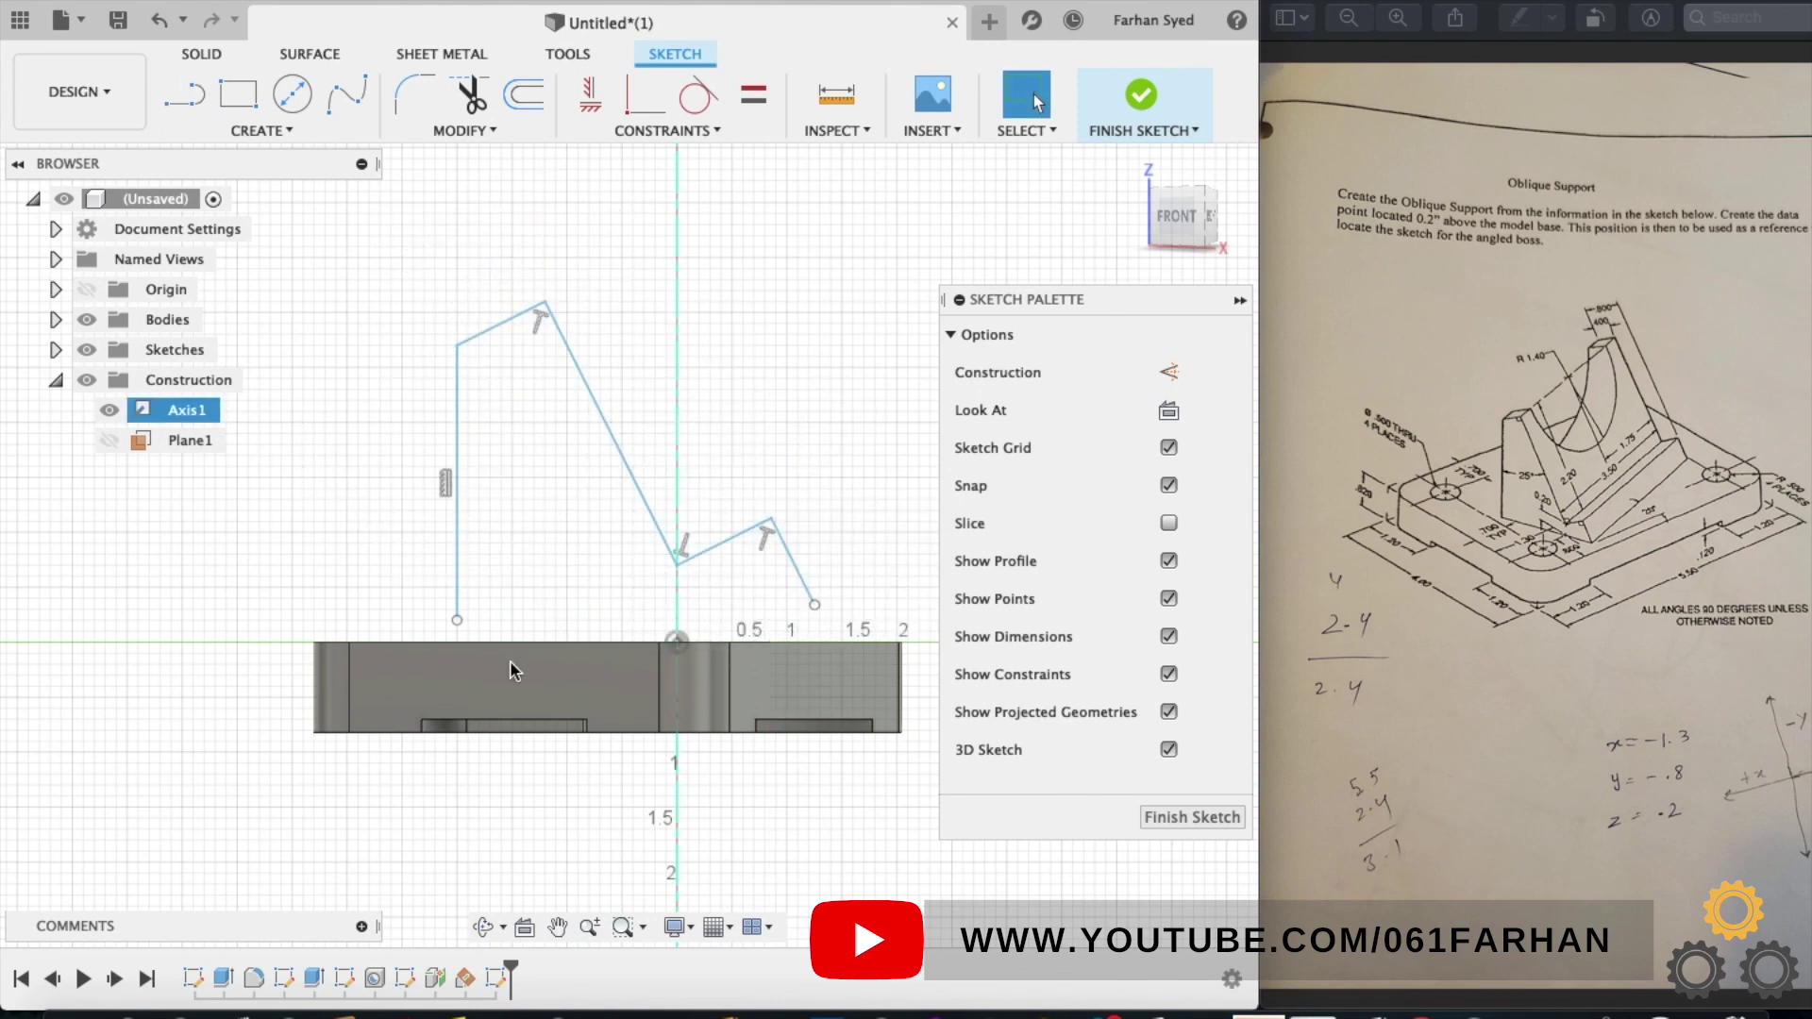
- Constrain both open ends of the boss profile coincident with the plate's top edge line
scroll(500, 656, "up", 5)
left_click(646, 96)
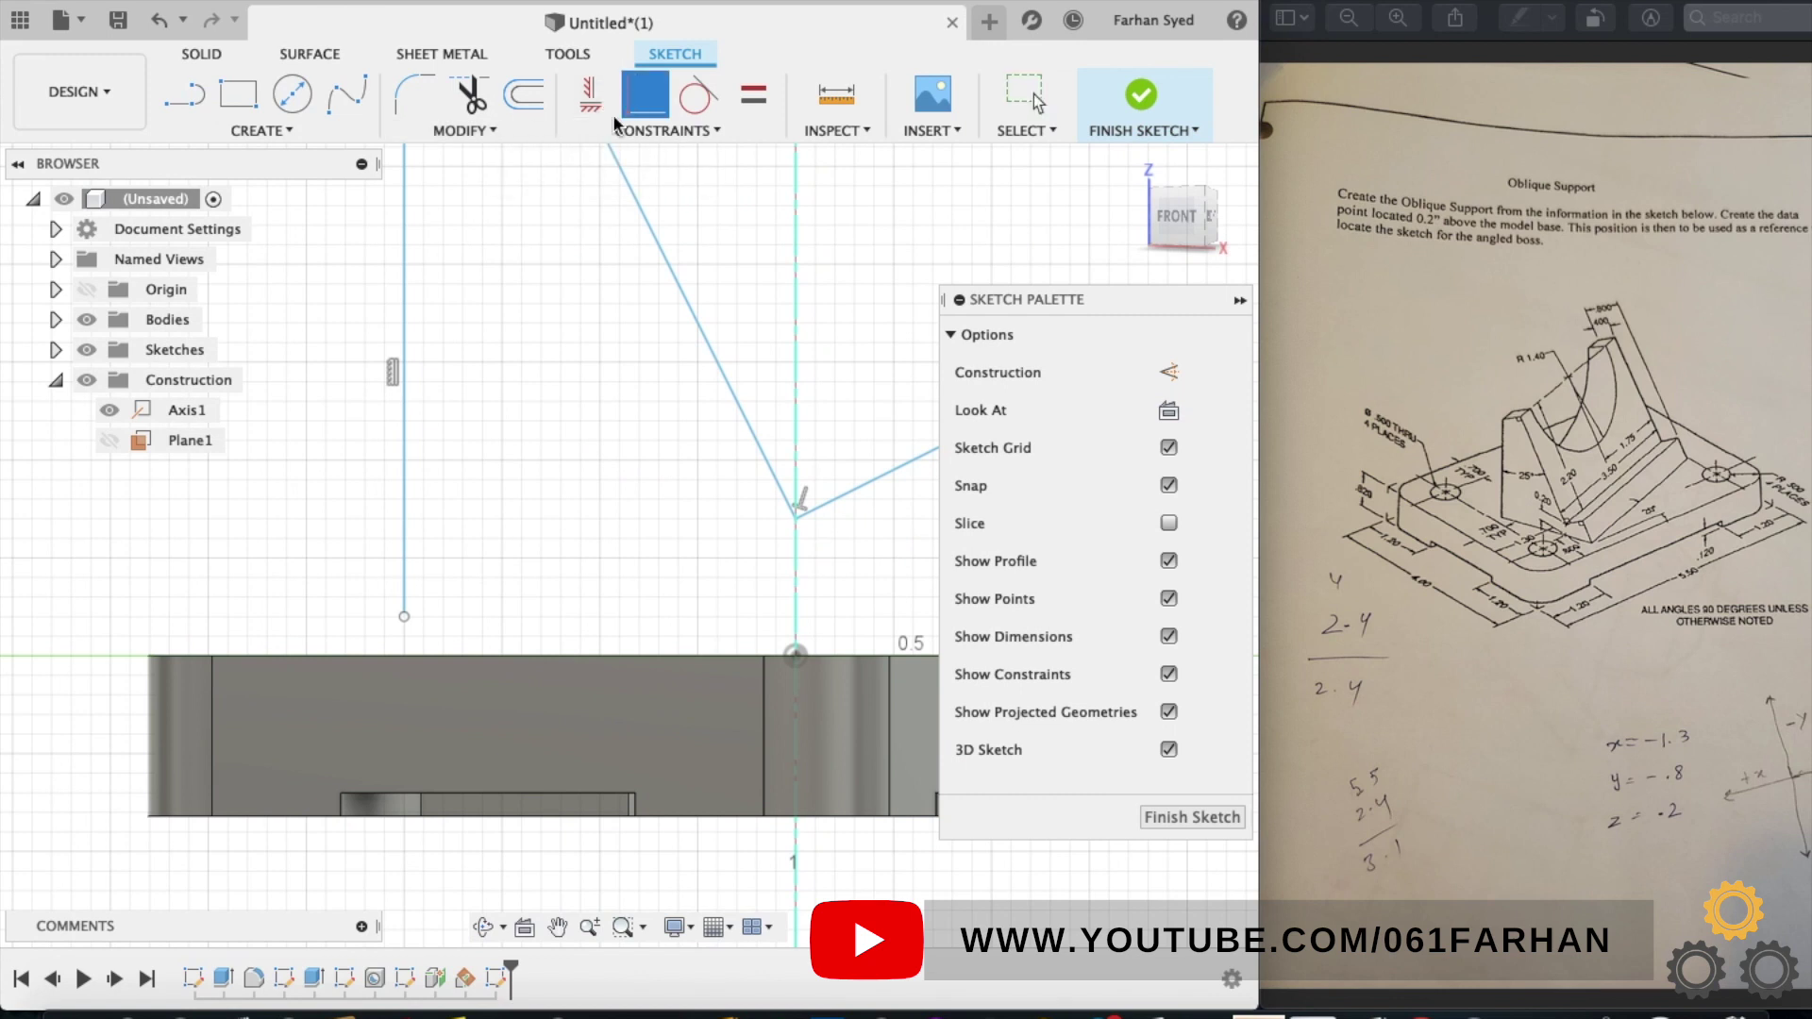
left_click(416, 656)
left_click(404, 617)
scroll(529, 622, "down", 5)
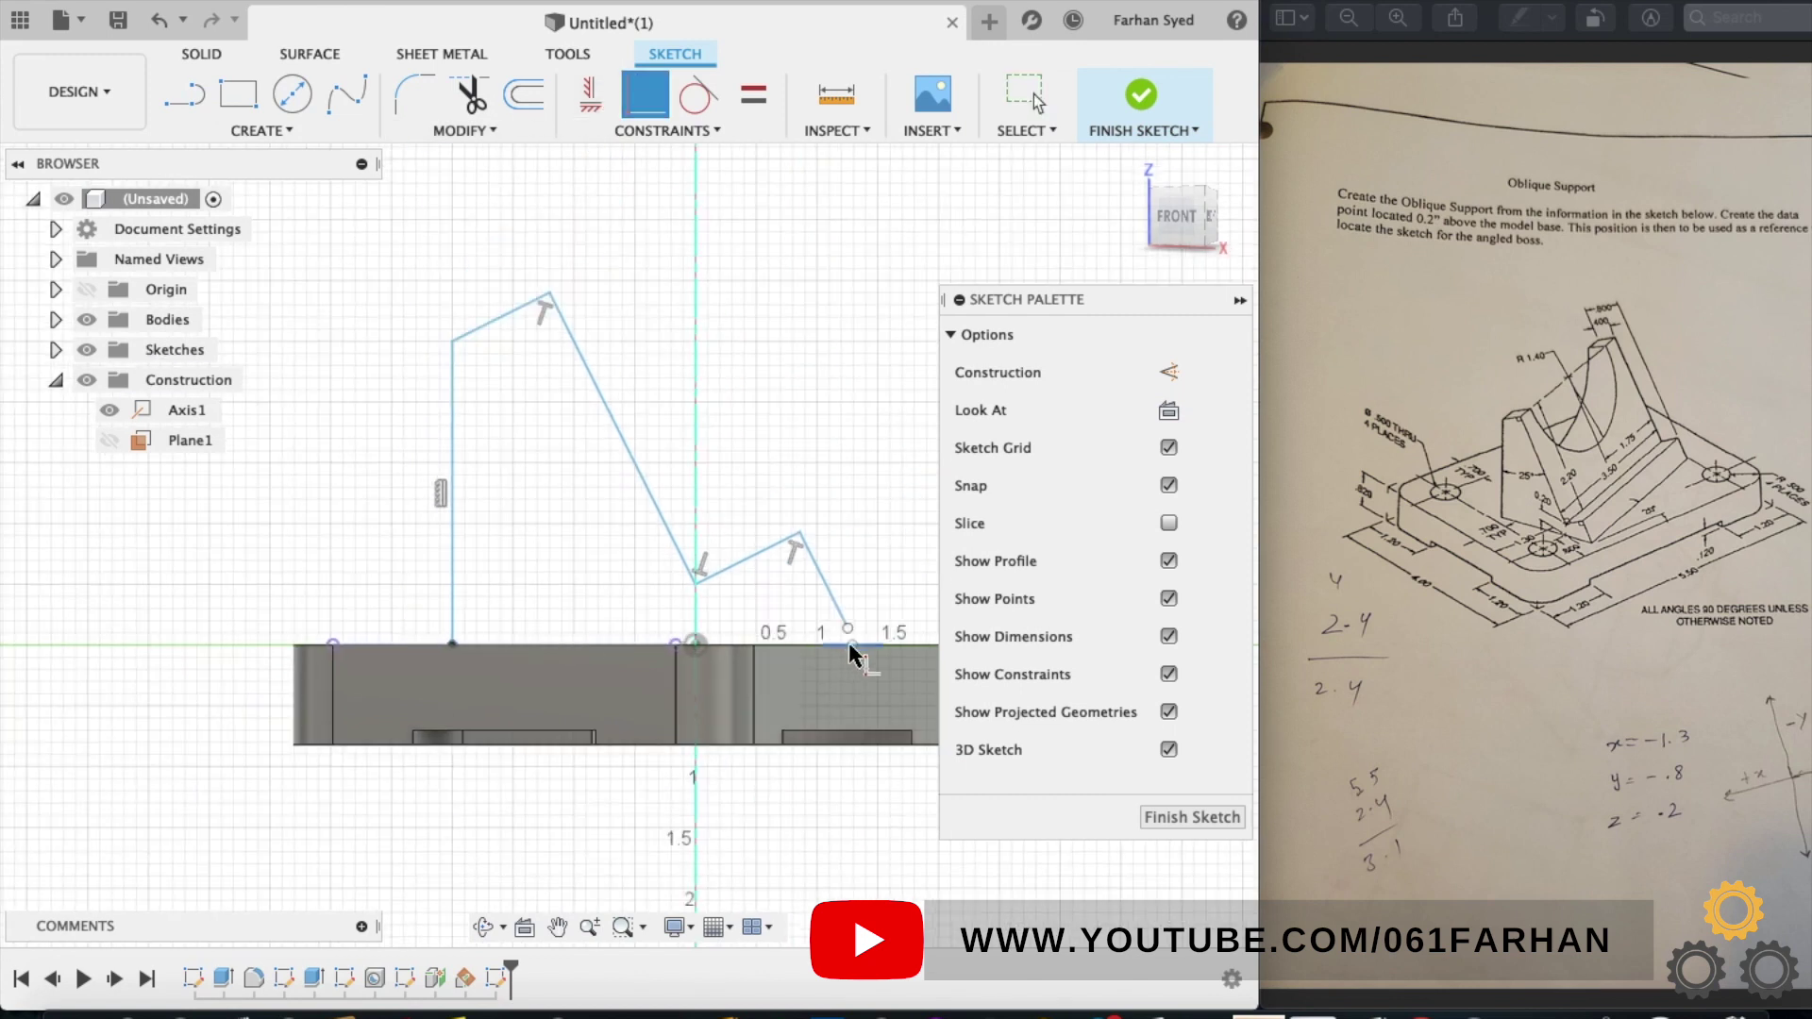
scroll(848, 646, "up", 4)
scroll(854, 656, "up", 3)
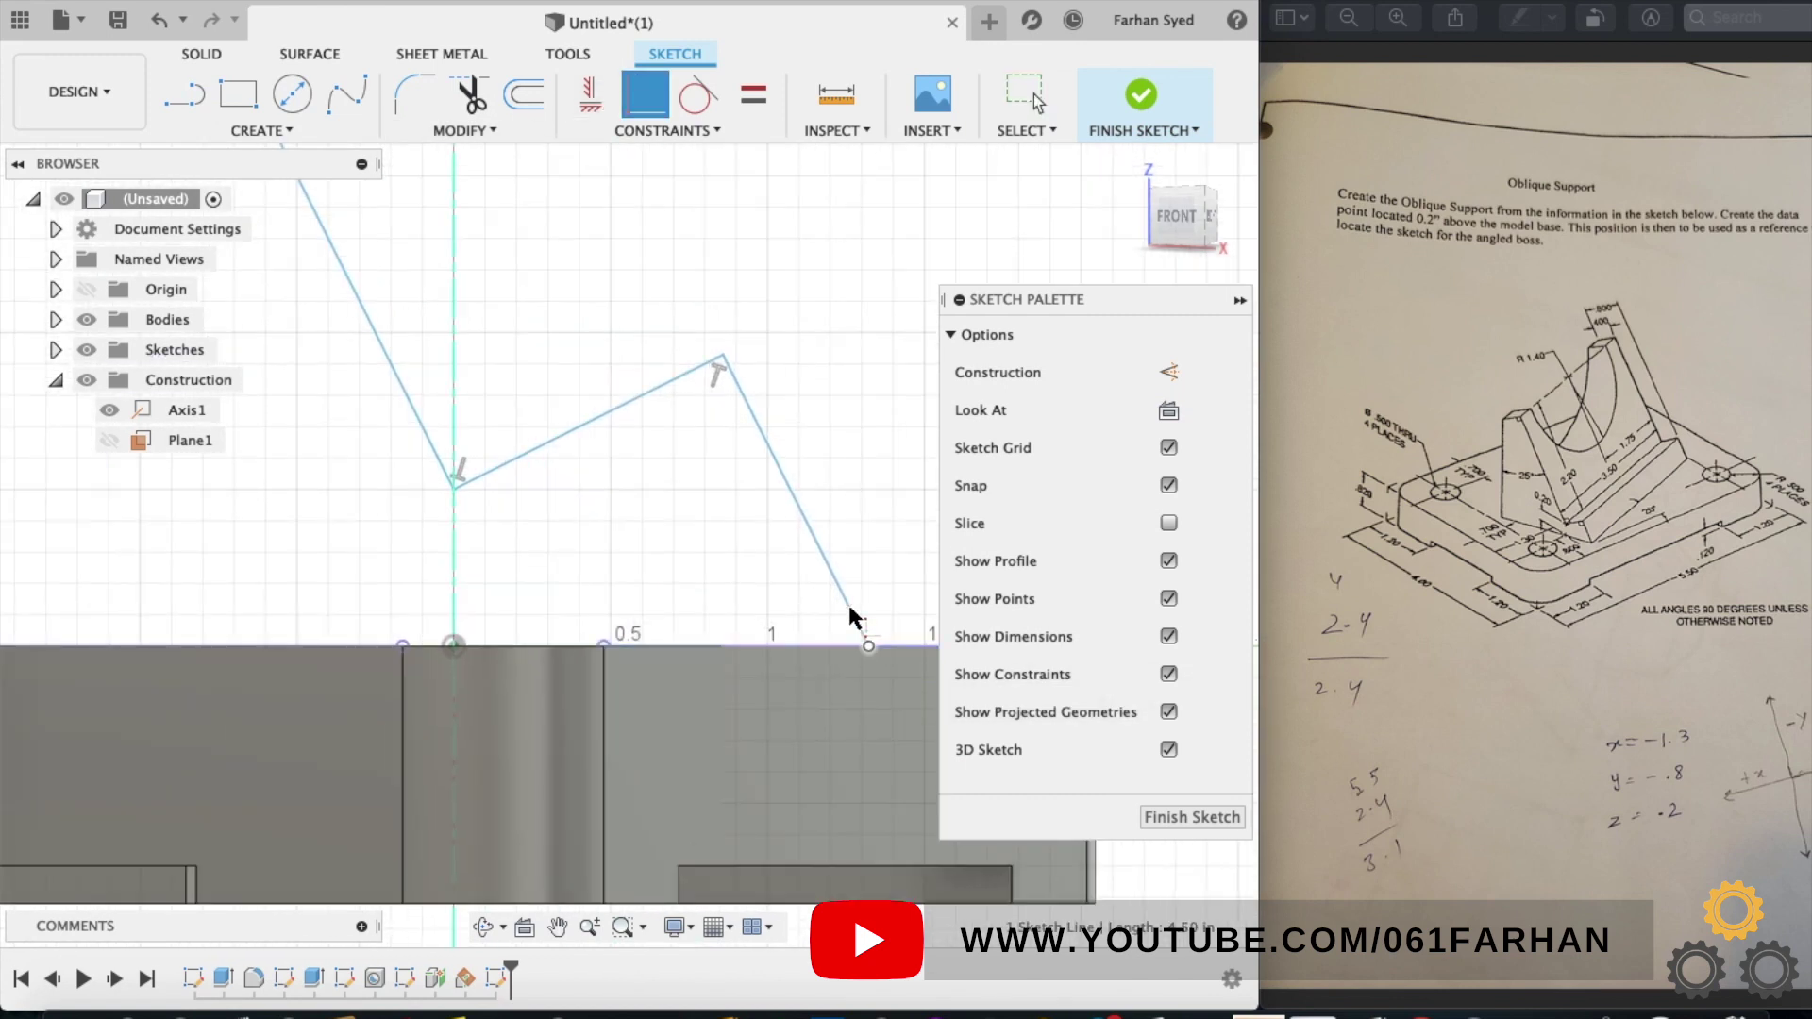
key("Escape")
scroll(570, 538, "down", 5)
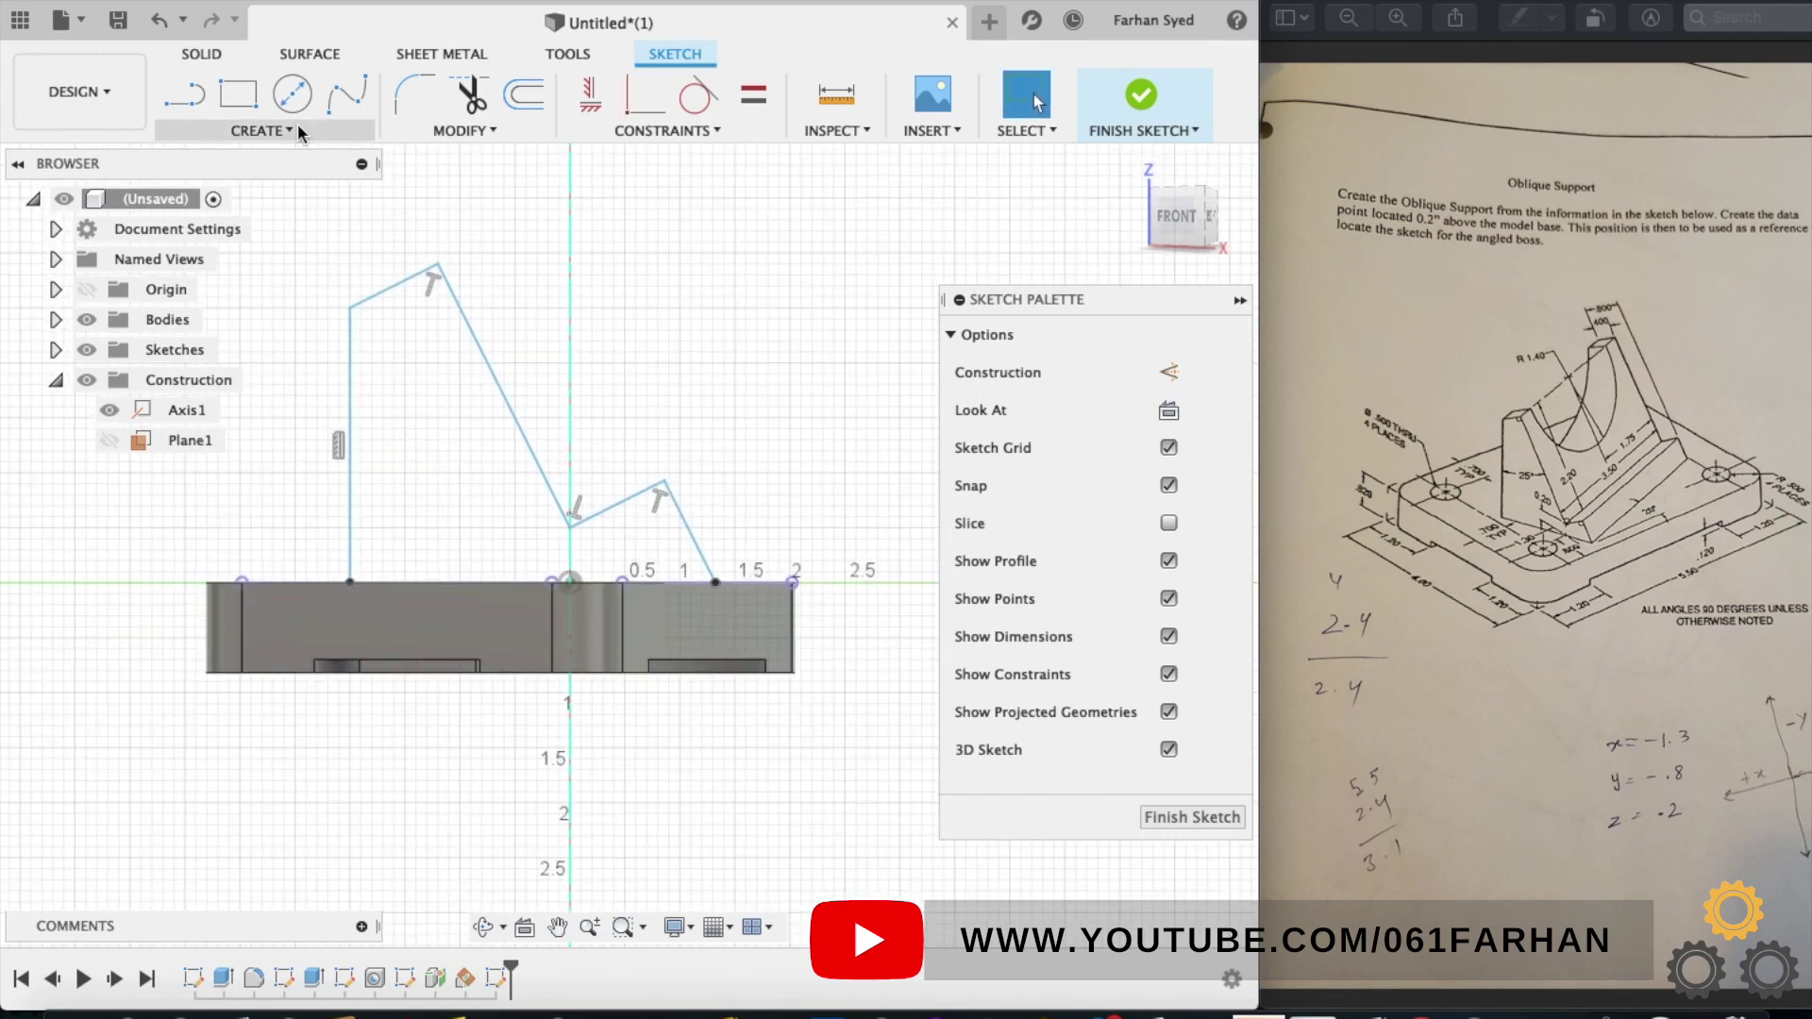
- Close the boss profile with a line along the plate's top between its two lower endpoints
left_click(194, 107)
left_click(715, 583)
left_click(350, 582)
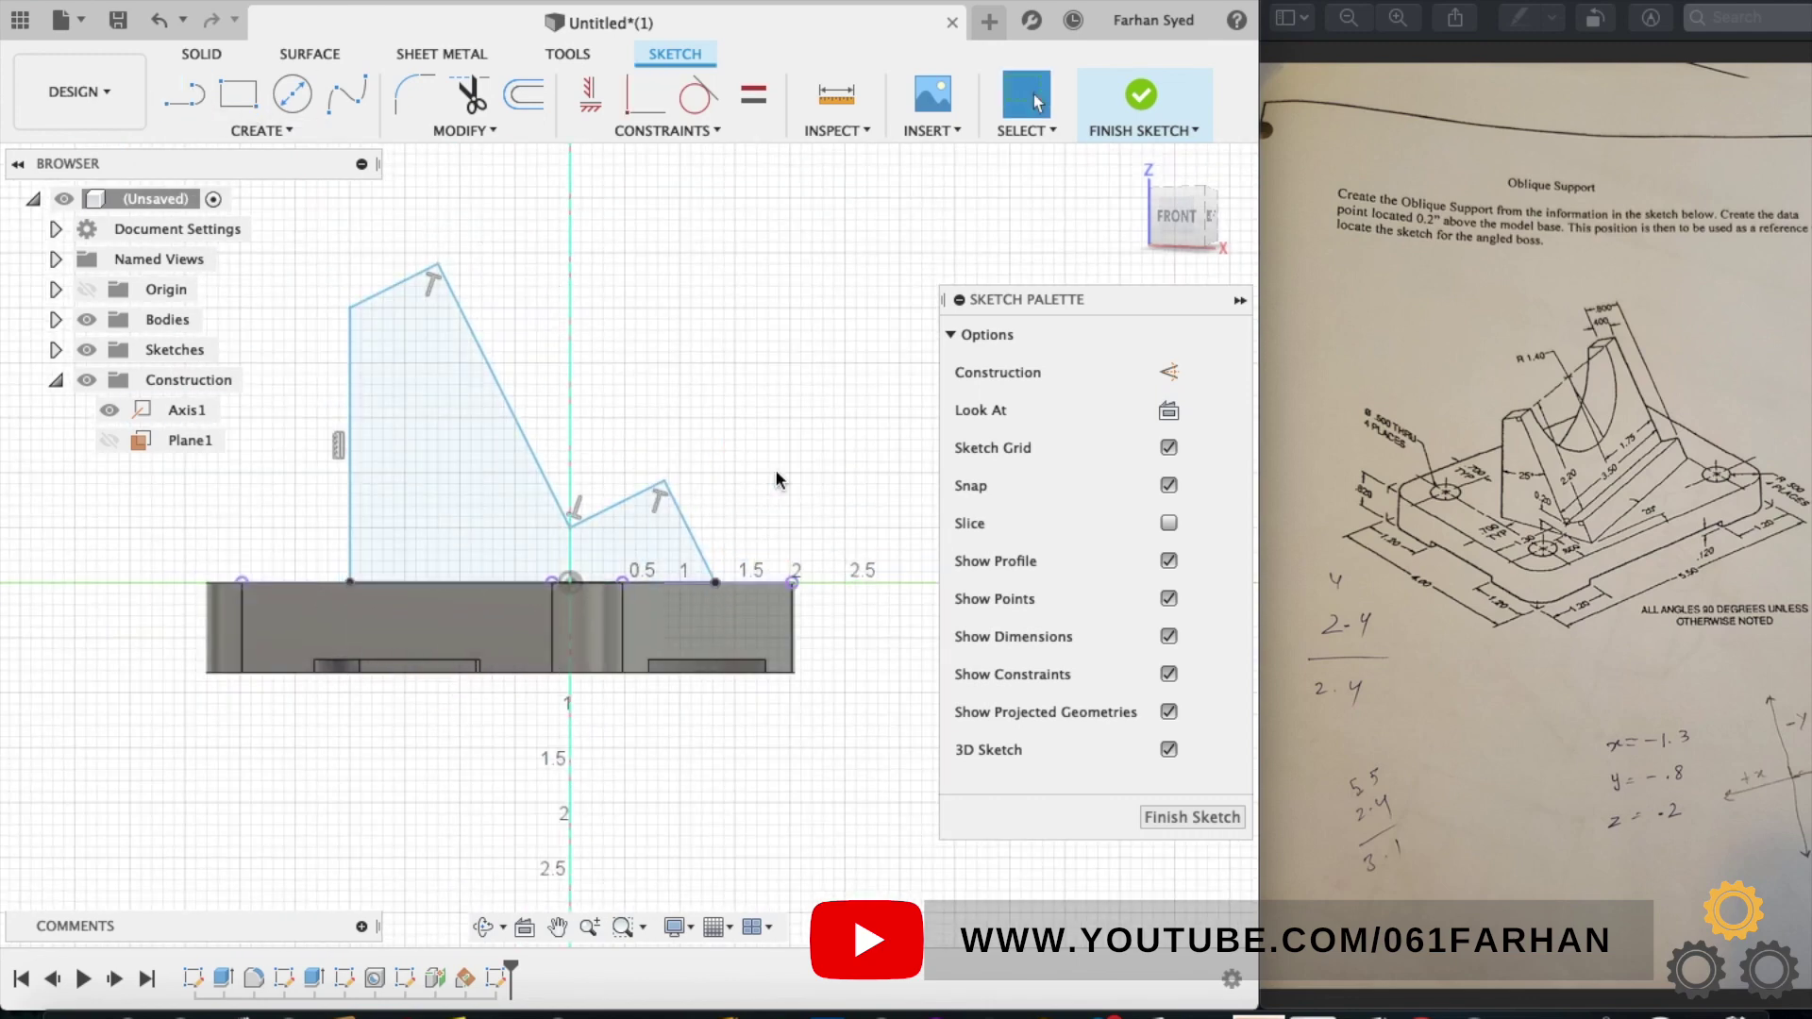
key("Escape")
- Dimension the angle between the profile's vertical line and its long slanted line as 25 degrees
scroll(387, 476, "down", 3)
scroll(357, 420, "up", 5)
scroll(457, 268, "down", 2)
key("d")
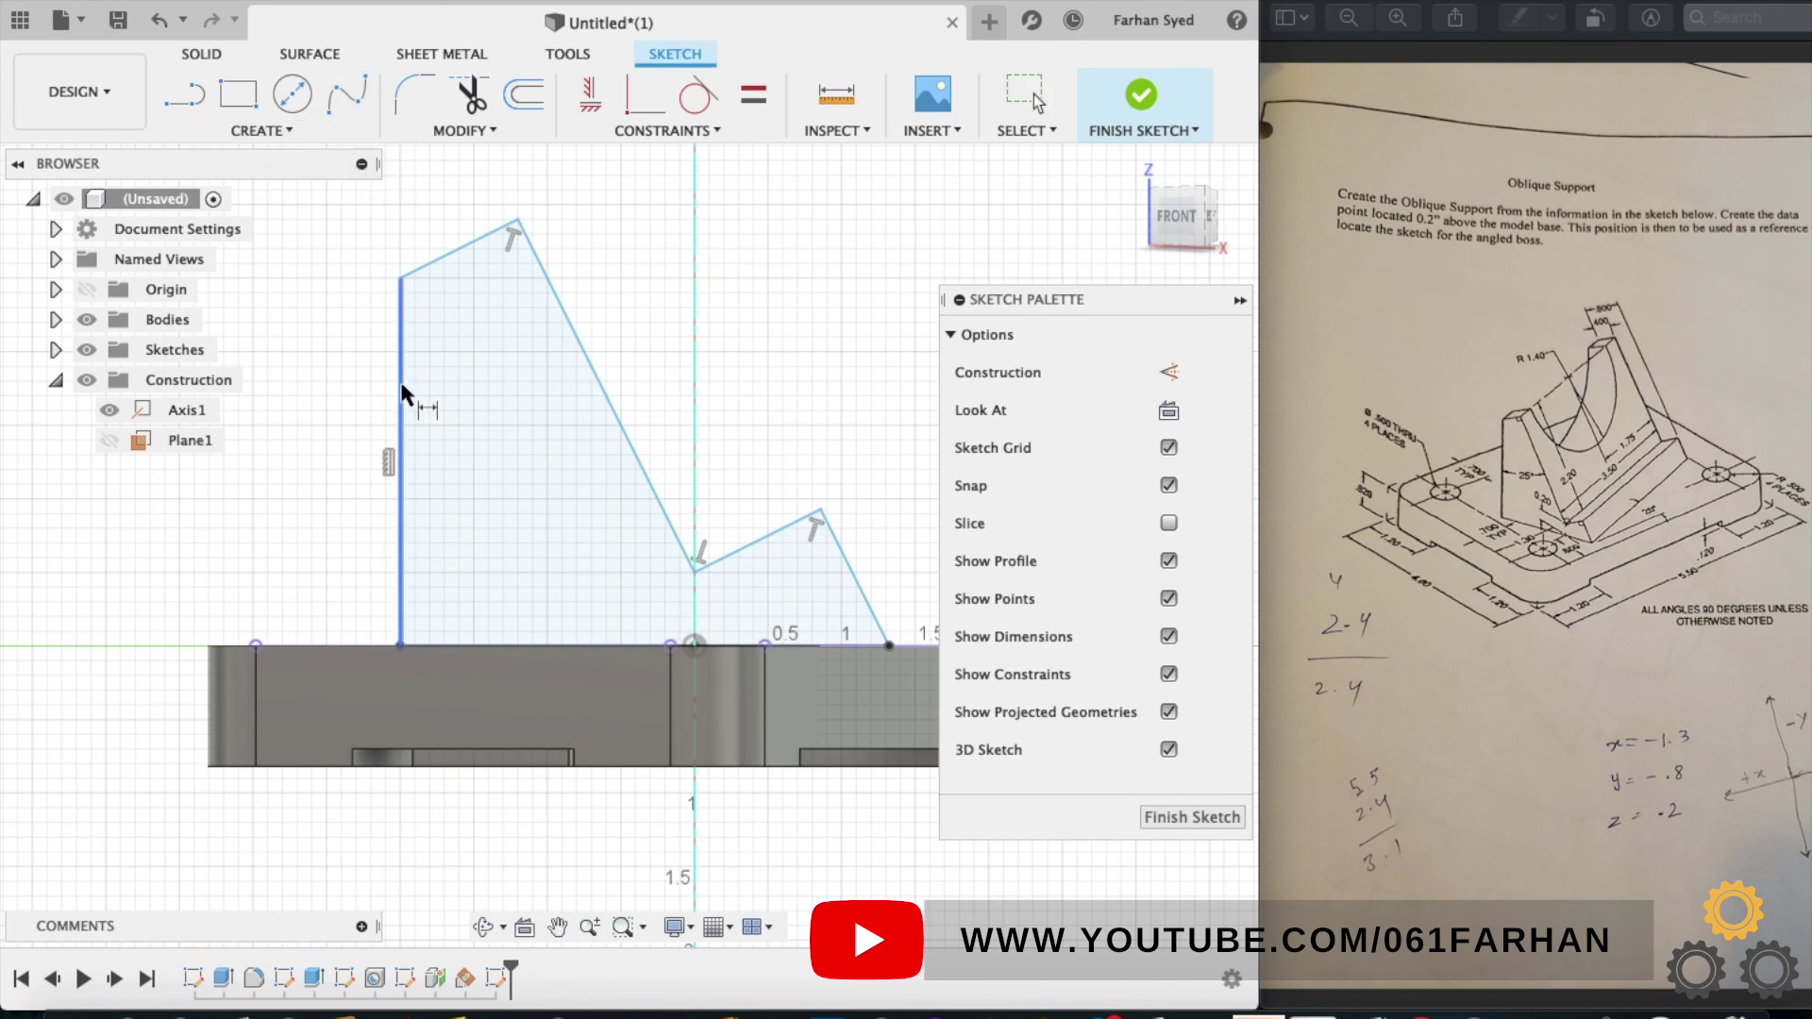
left_click(401, 382)
left_click(585, 359)
left_click(535, 521)
type("25")
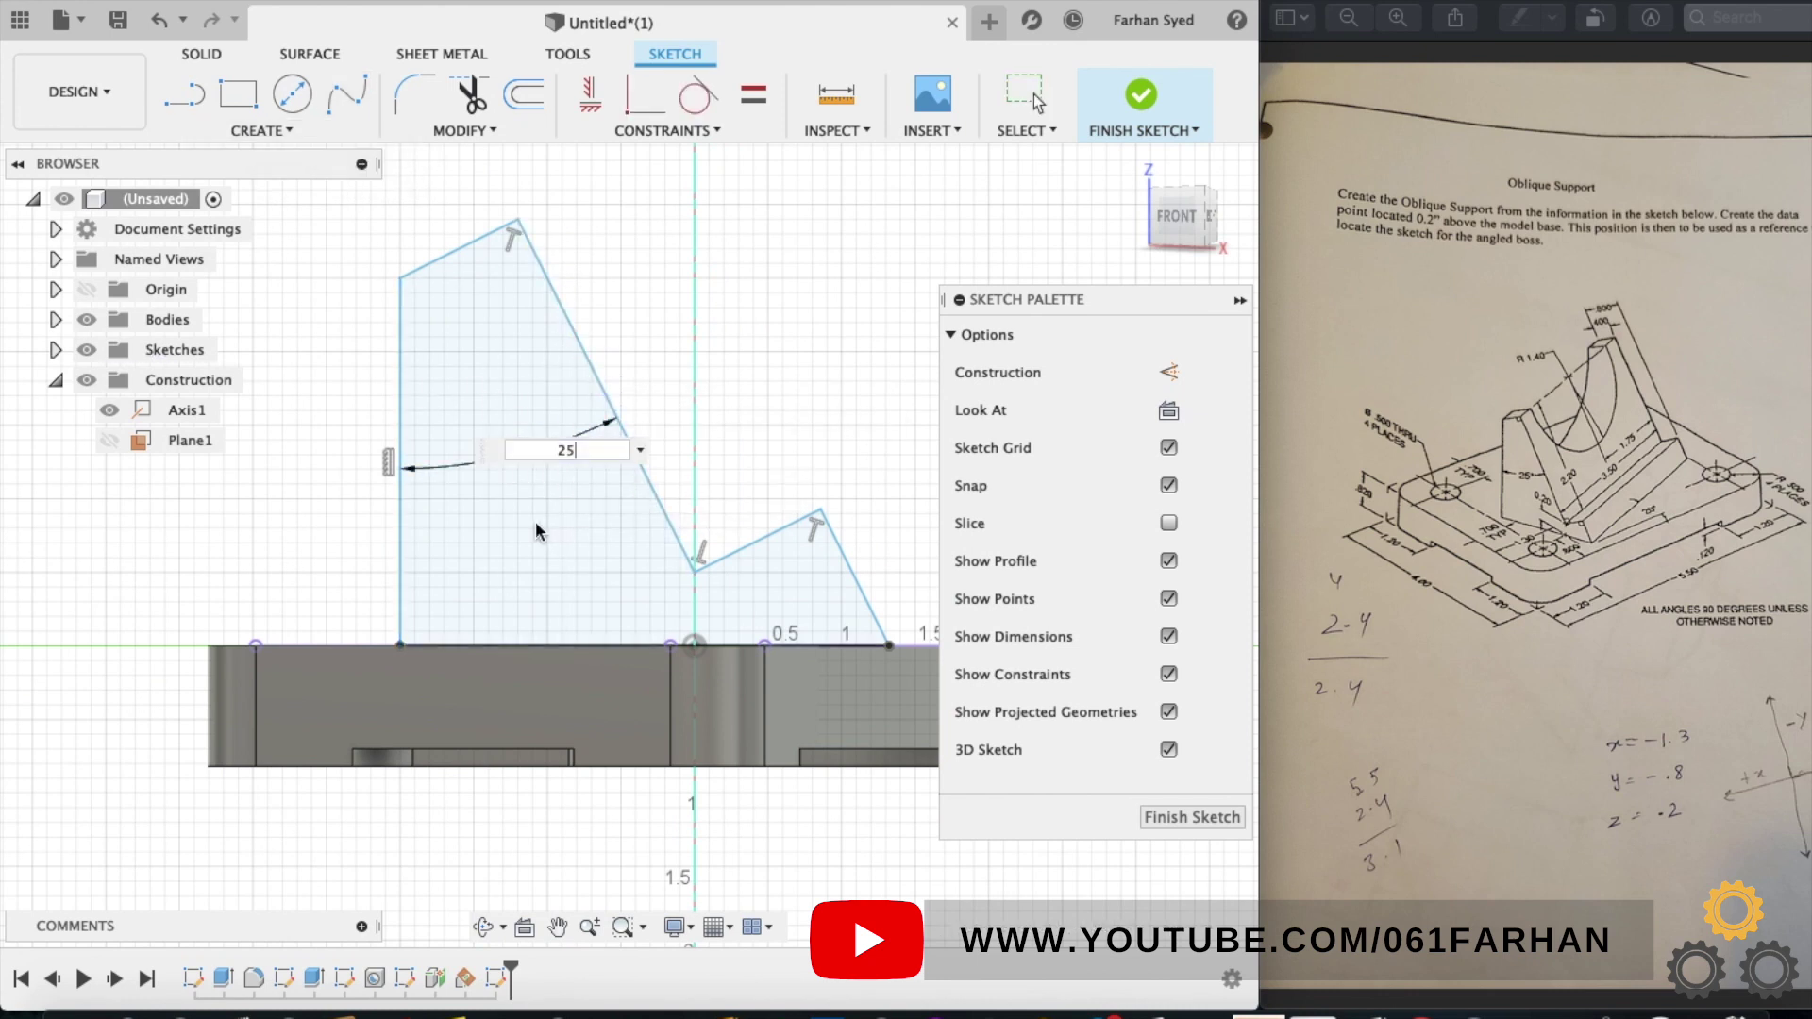
key("Return")
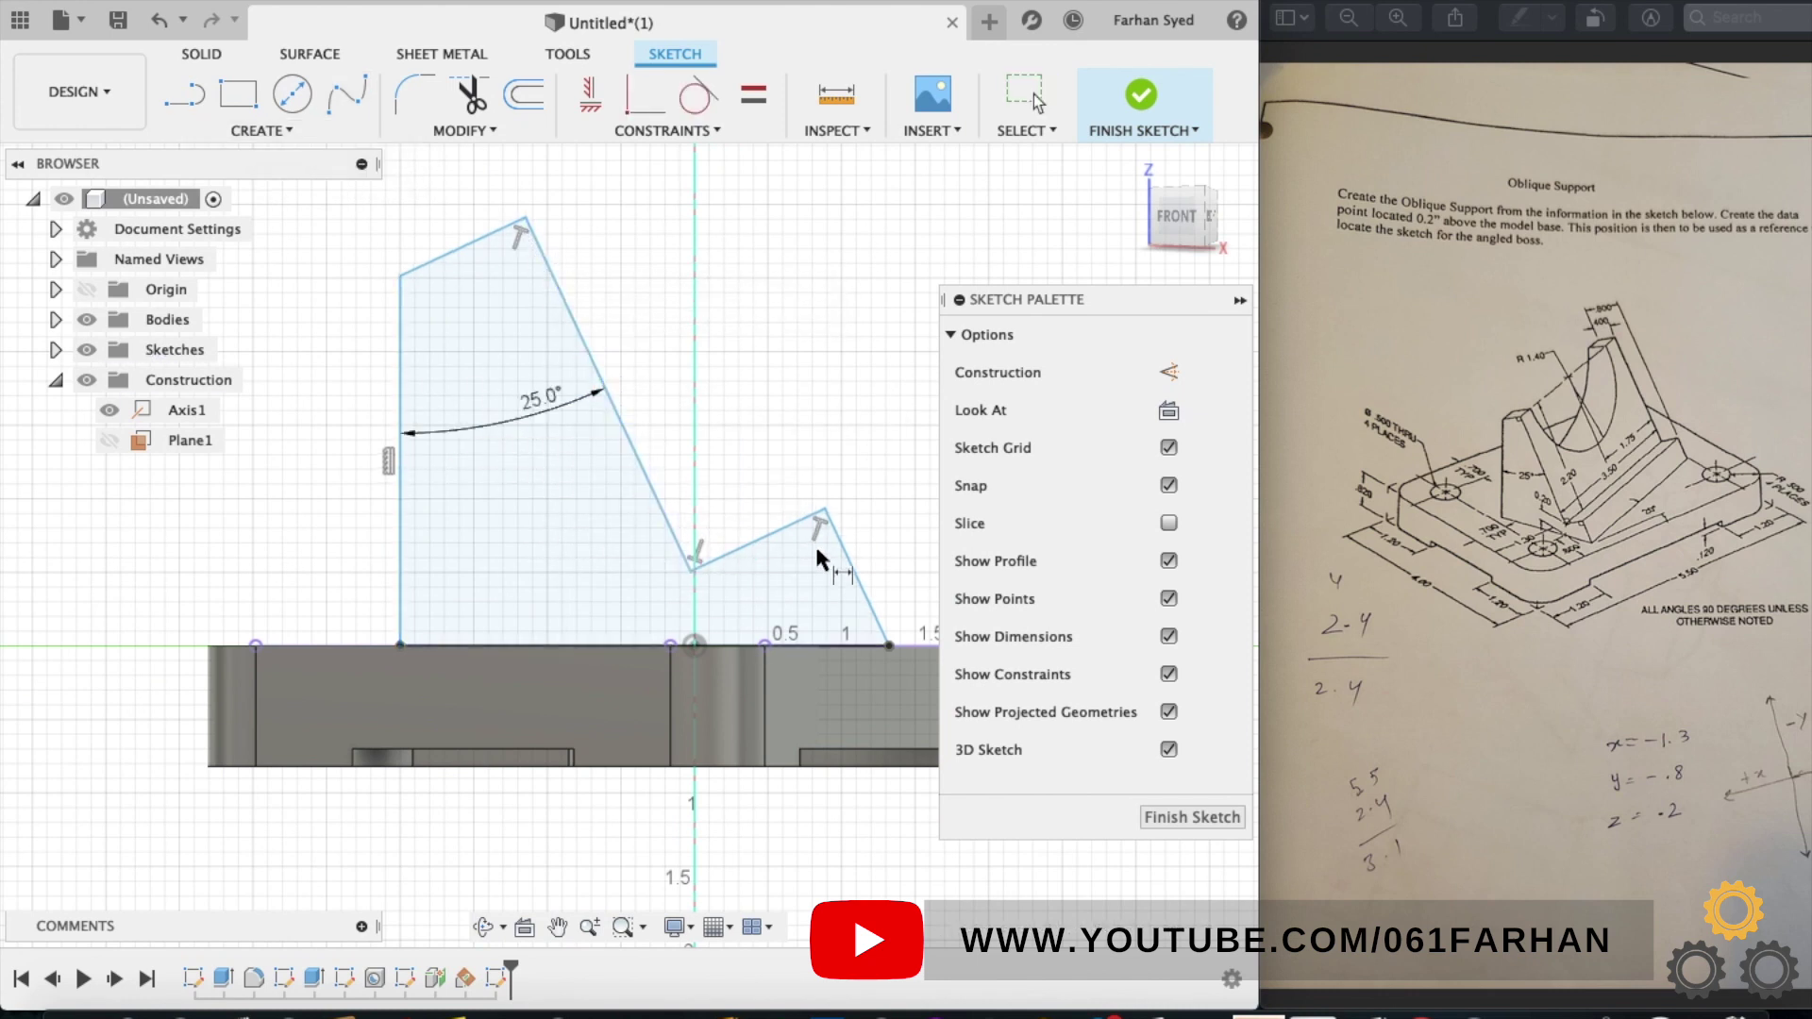
- Set the length of the profile's long slanted line to 2.2 in with an aligned dimension
left_click(608, 382)
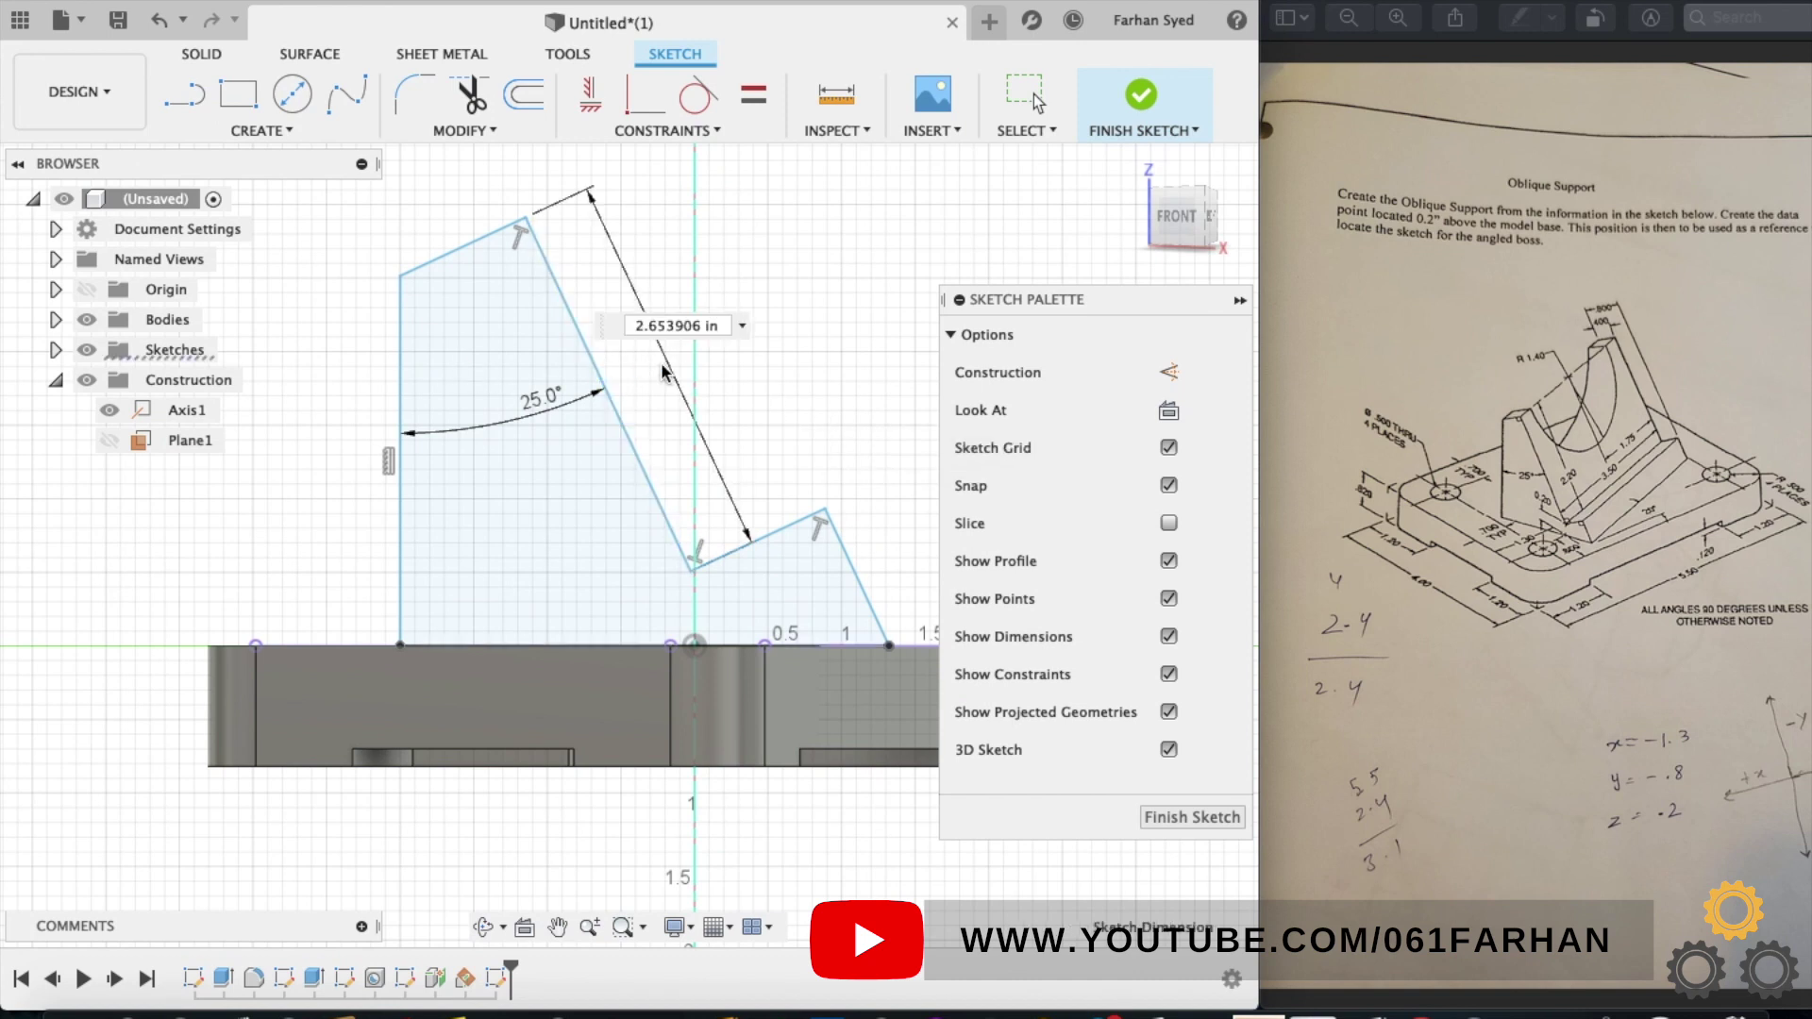
left_click(686, 459)
type("2.2")
key("Return")
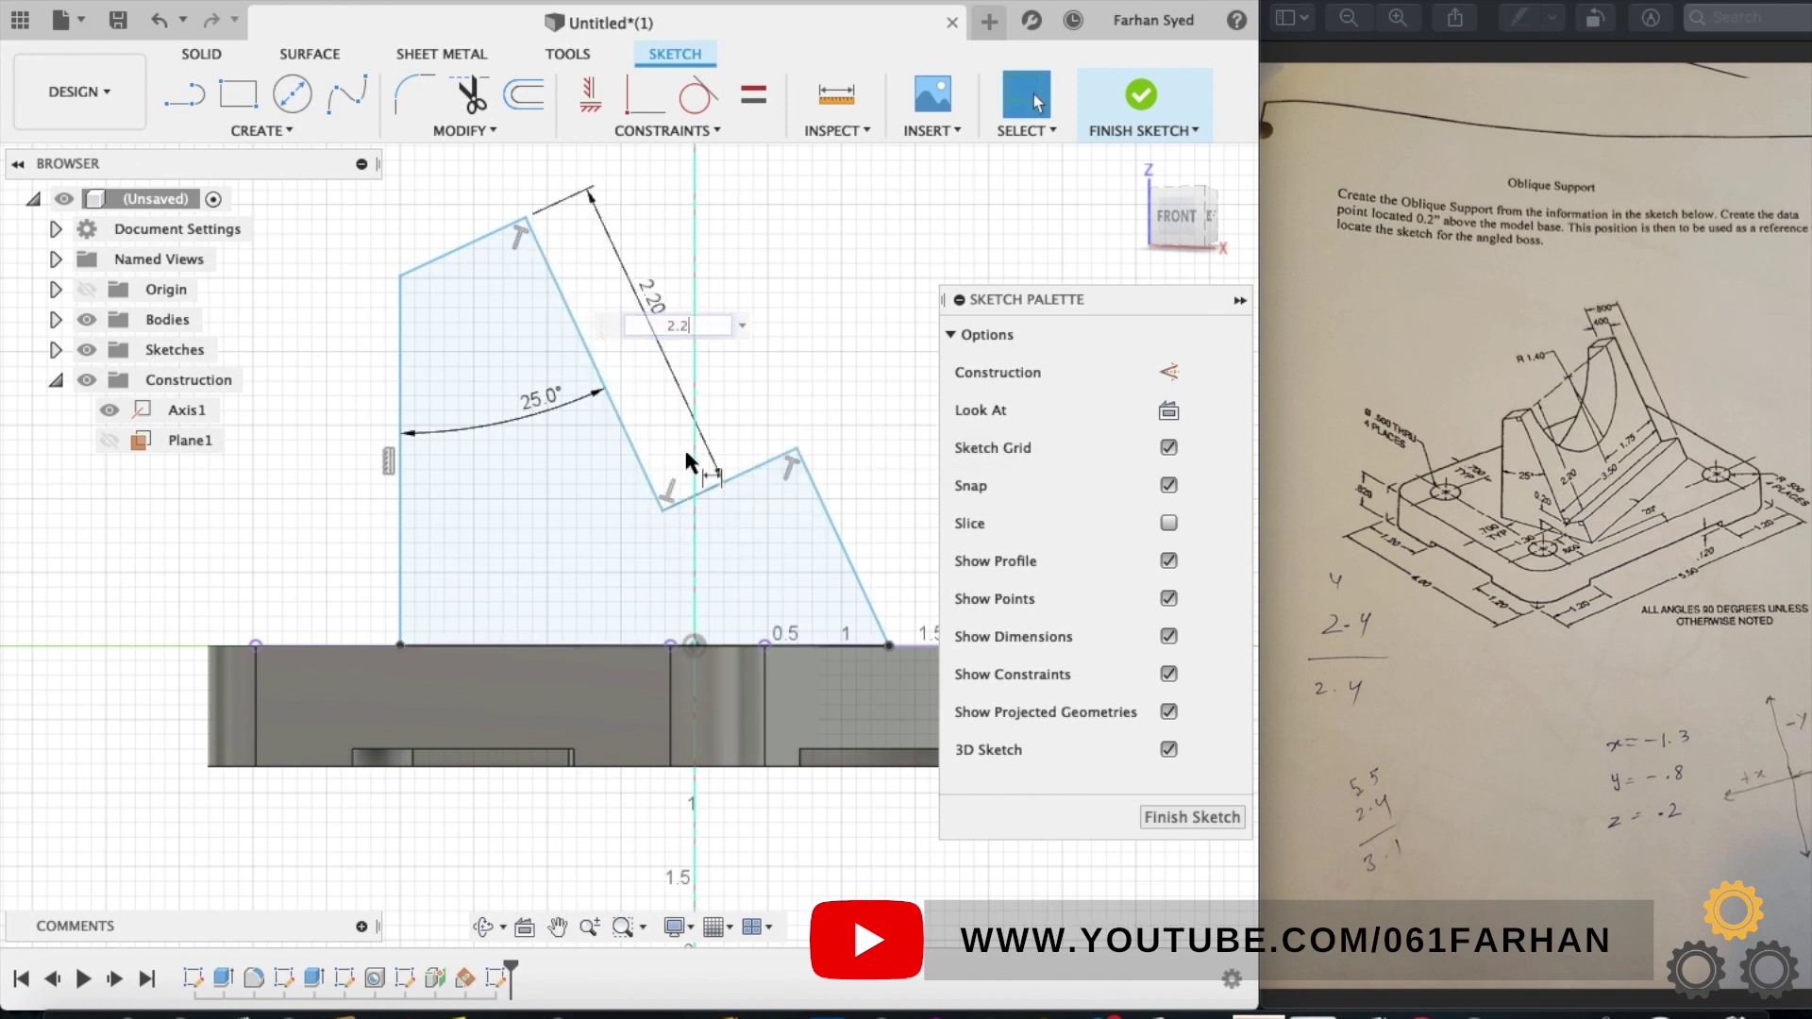
- Constrain the profile's inner notch corner coincident with the vertical construction axis
left_click(644, 95)
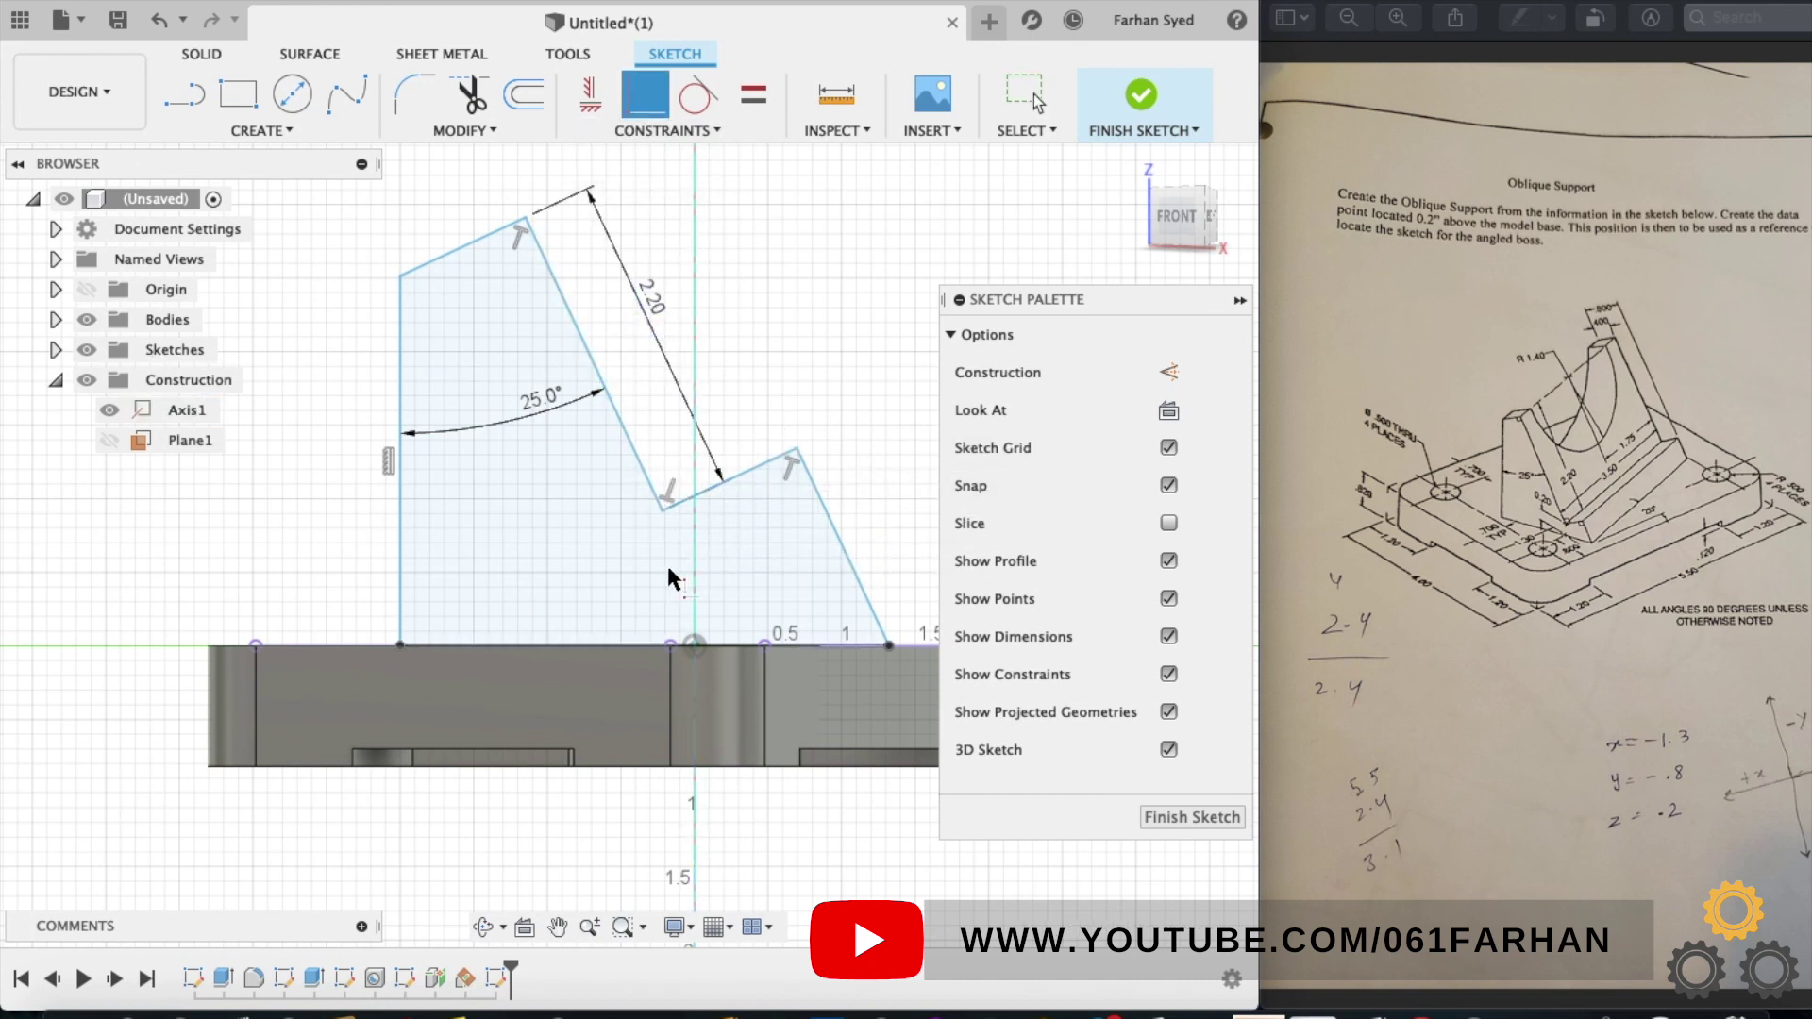
left_click(662, 509)
left_click(696, 590)
key("Escape")
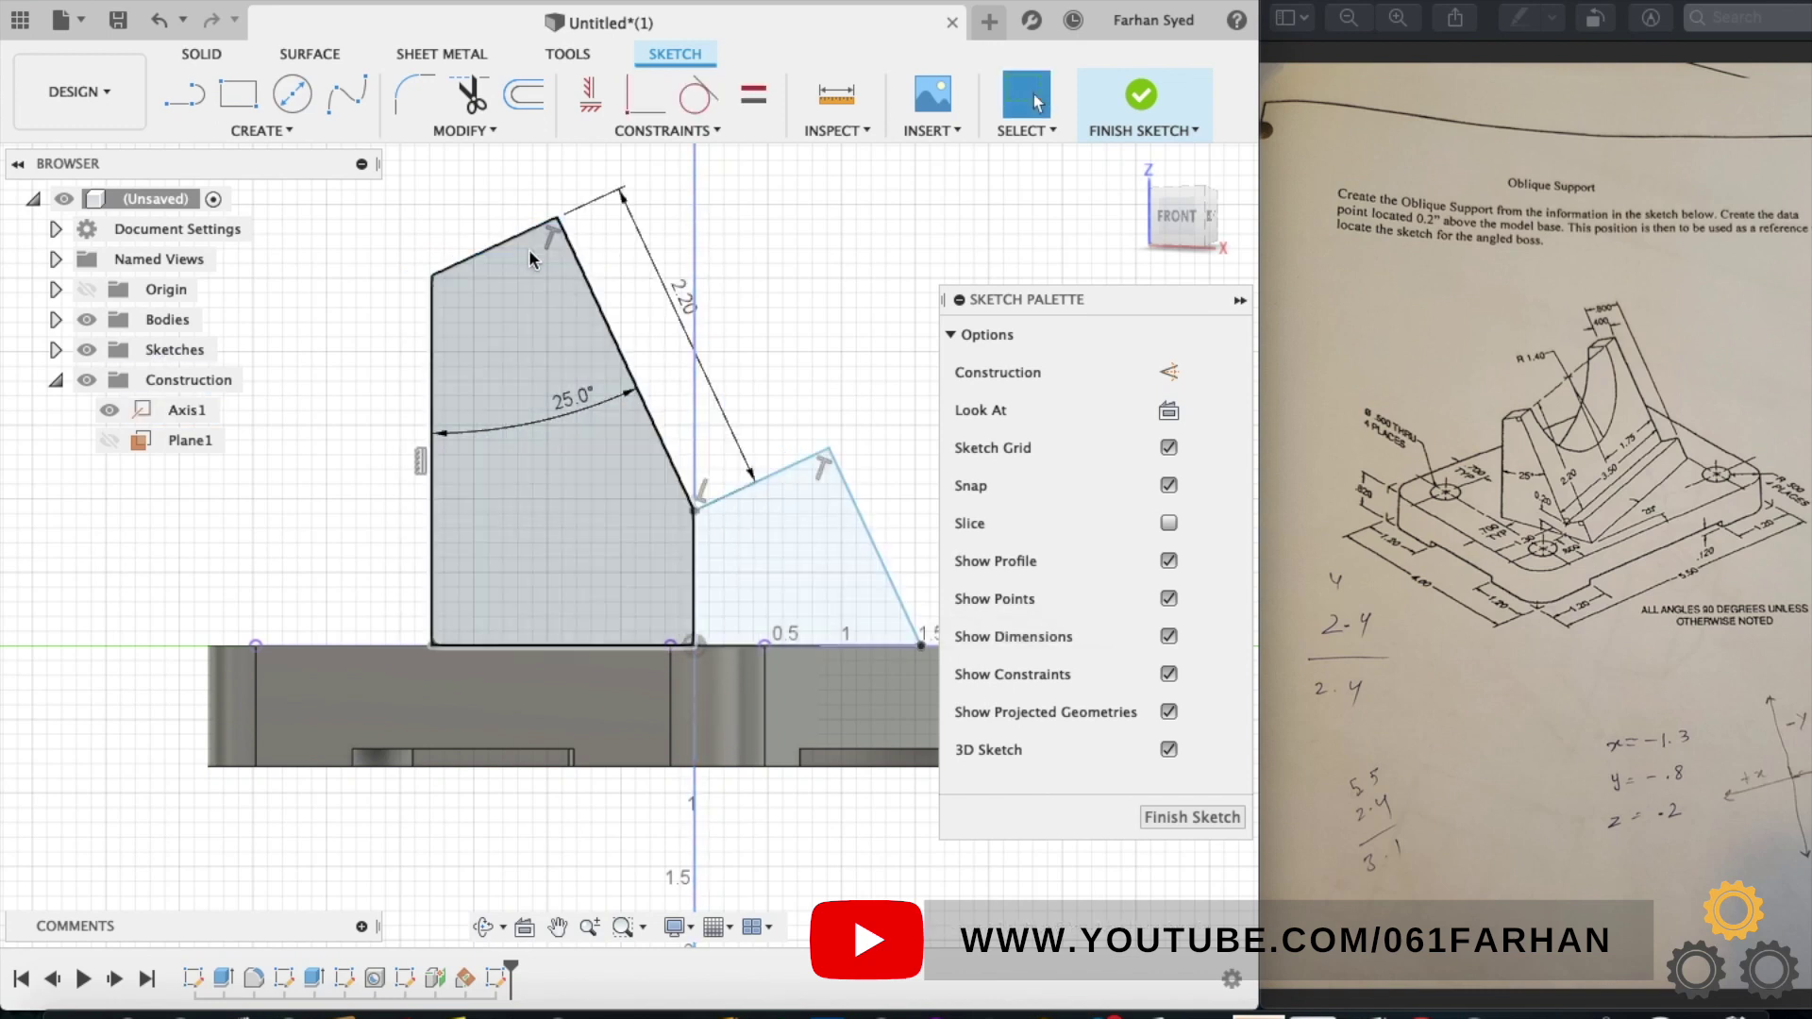
- Dimension the notch corner 0.2 in above the plate's top face
key("d")
left_click(695, 510)
left_click(701, 647)
left_click(694, 510)
left_click(736, 599)
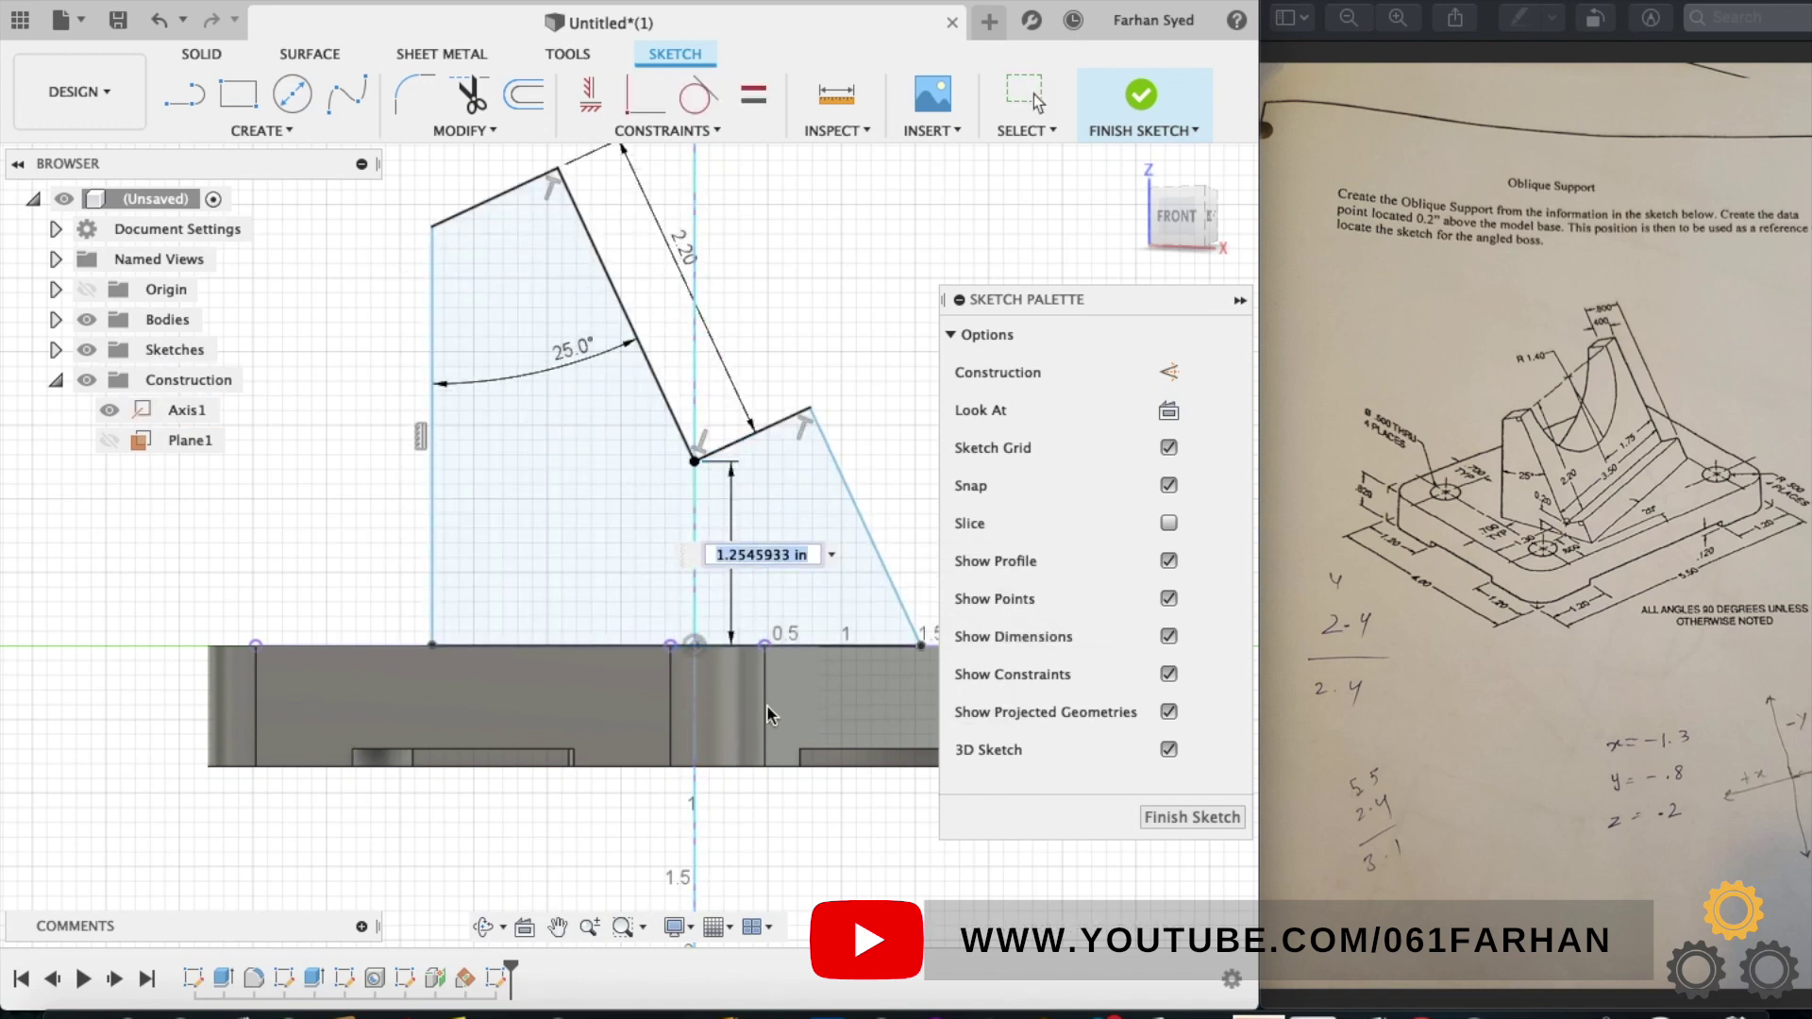
type("0.2")
key("Return")
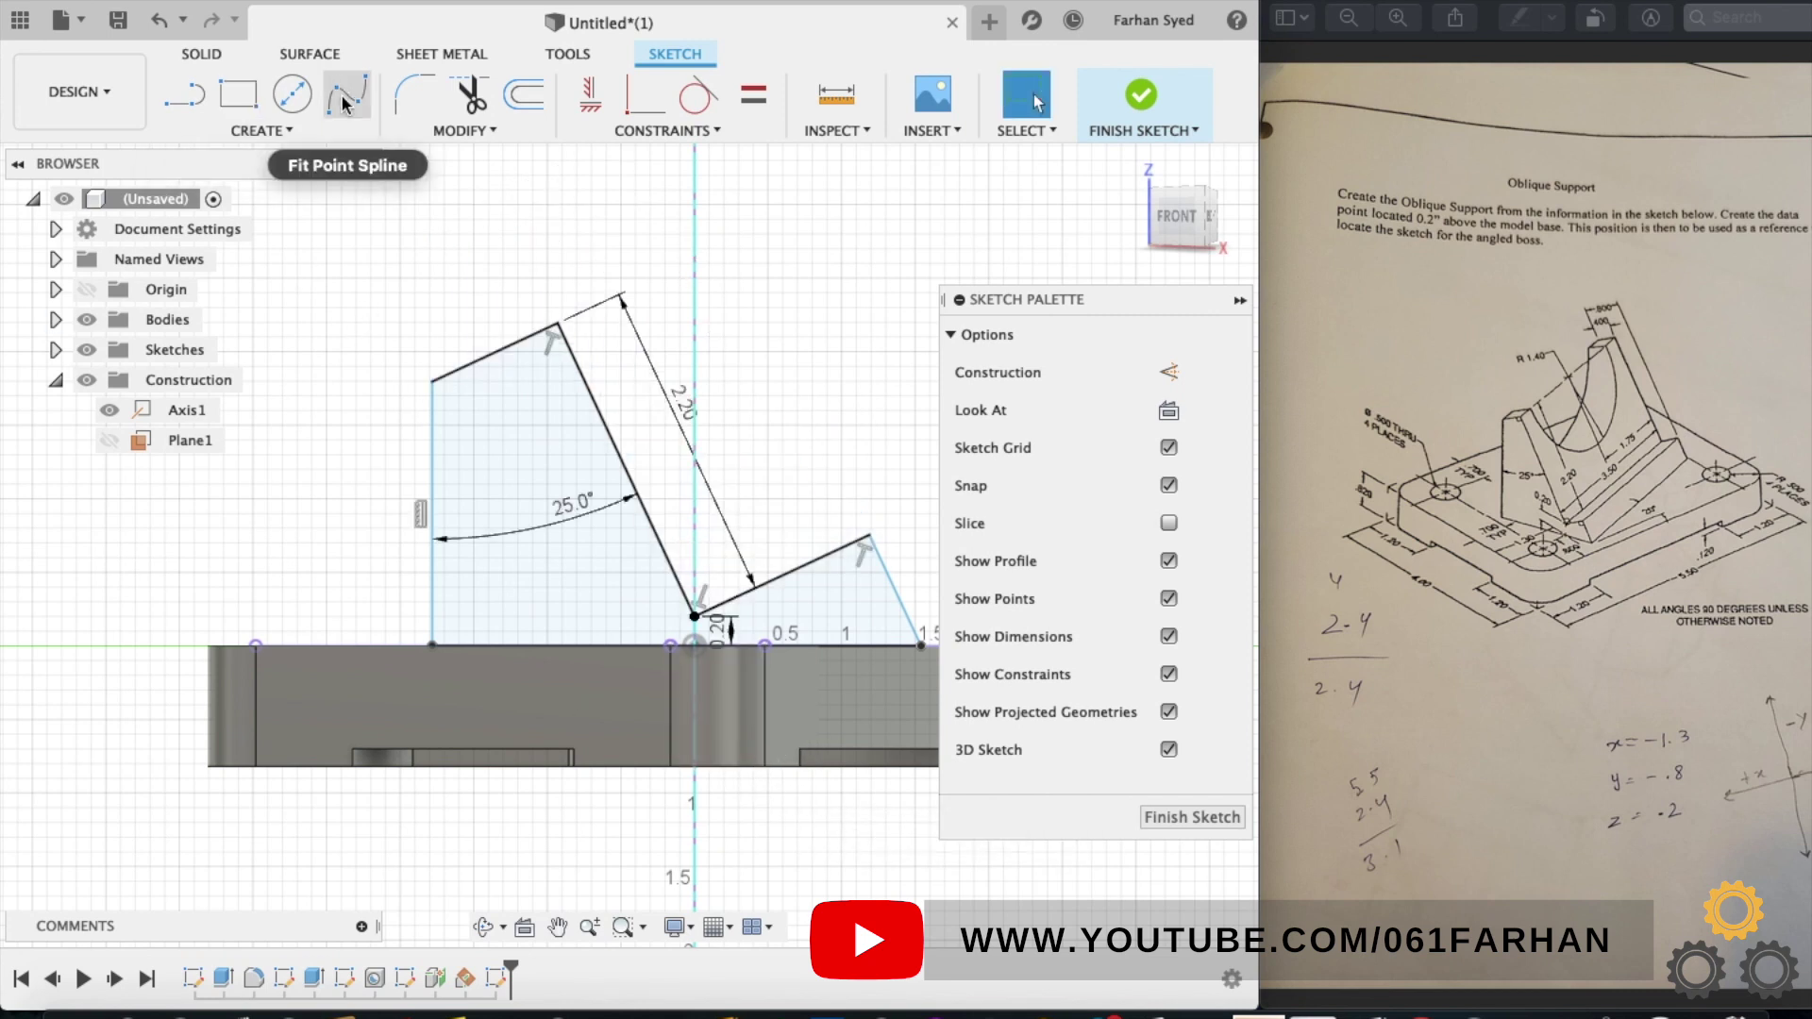
- Dimension the short slanted line at the top of the boss profile as 0.4 in
left_click(461, 369)
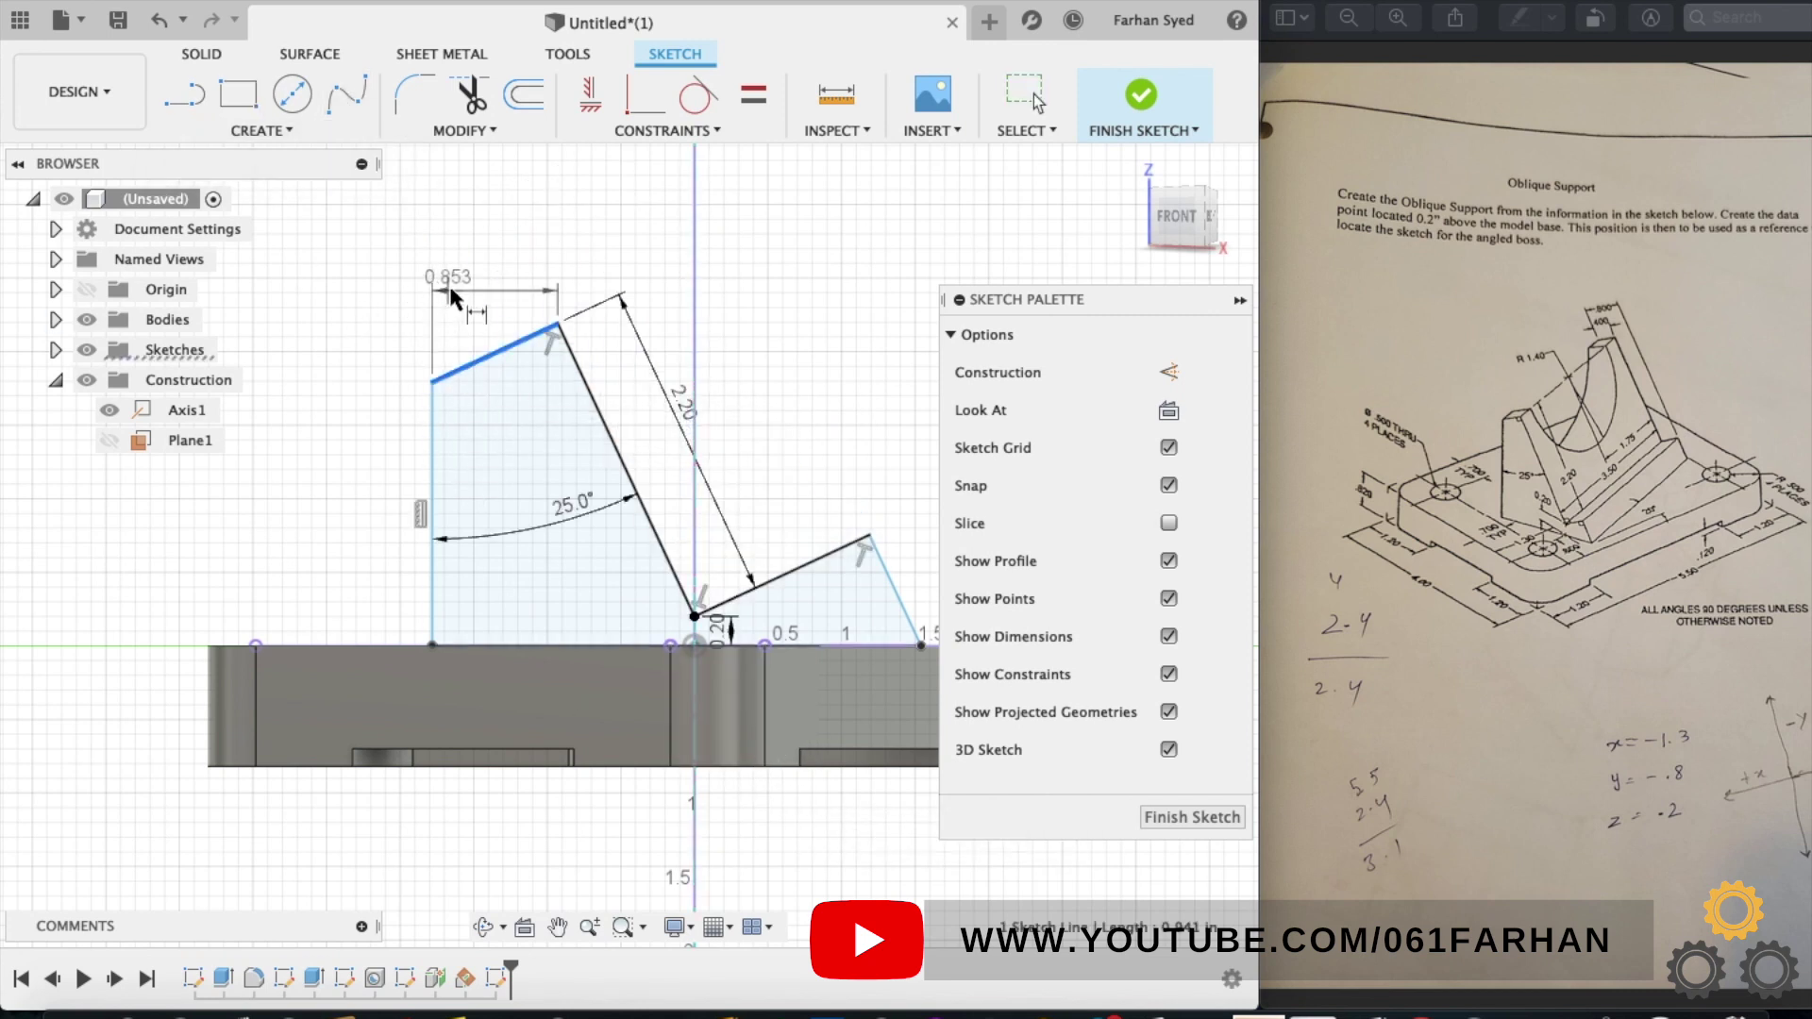
left_click(476, 344)
type("0.4")
key("Return")
- Dimension the distance from the outer short slanted line to the profile's upper back corner as 0.8 in
left_click(876, 558)
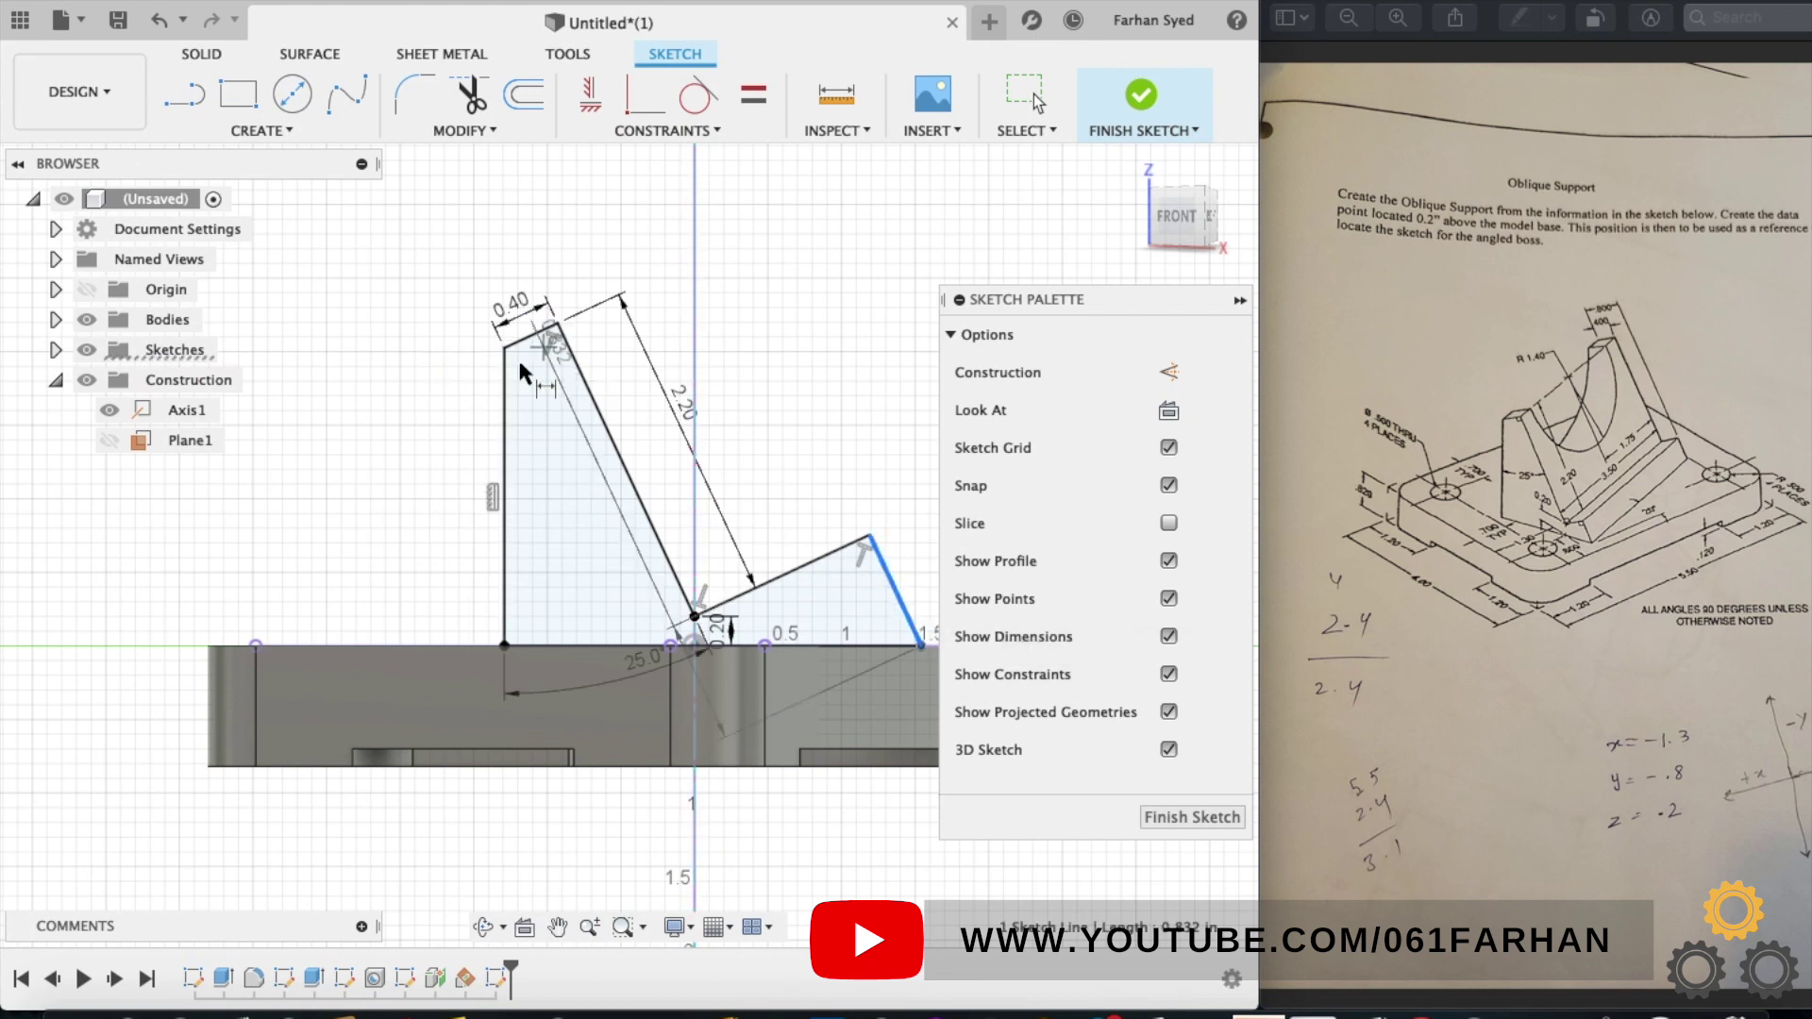
left_click(504, 348)
left_click(525, 243)
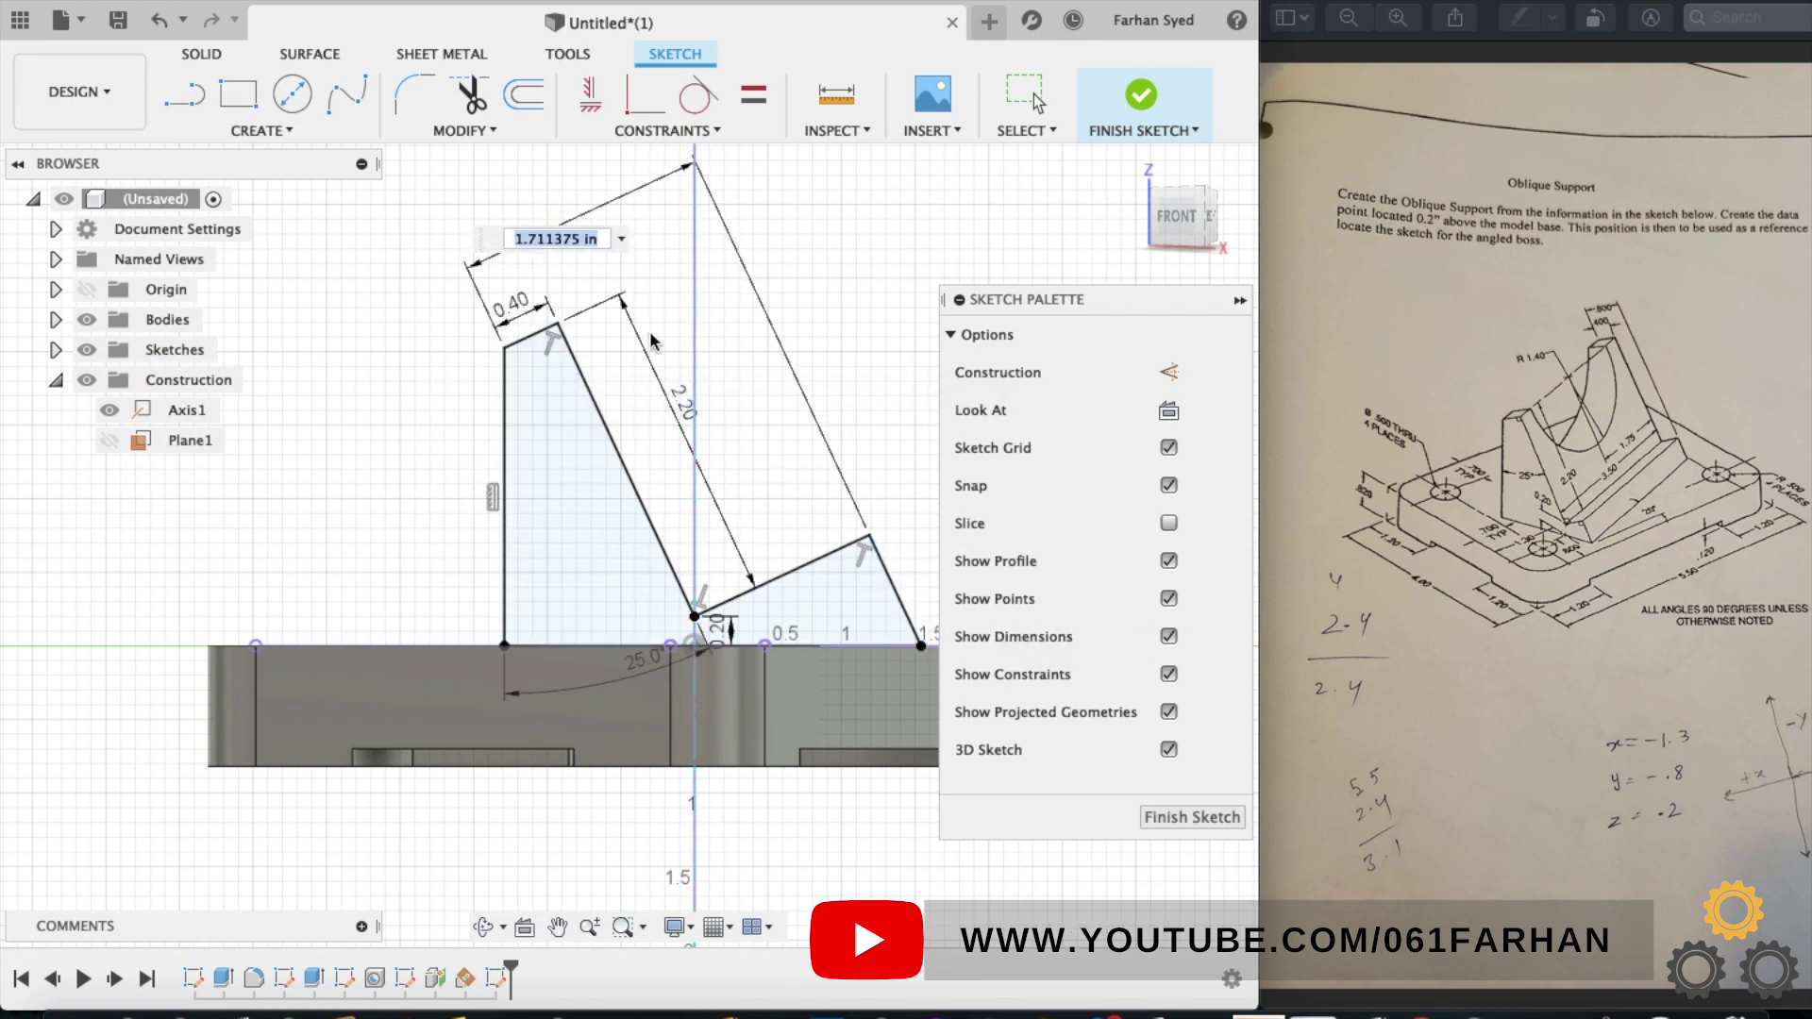
key("Return")
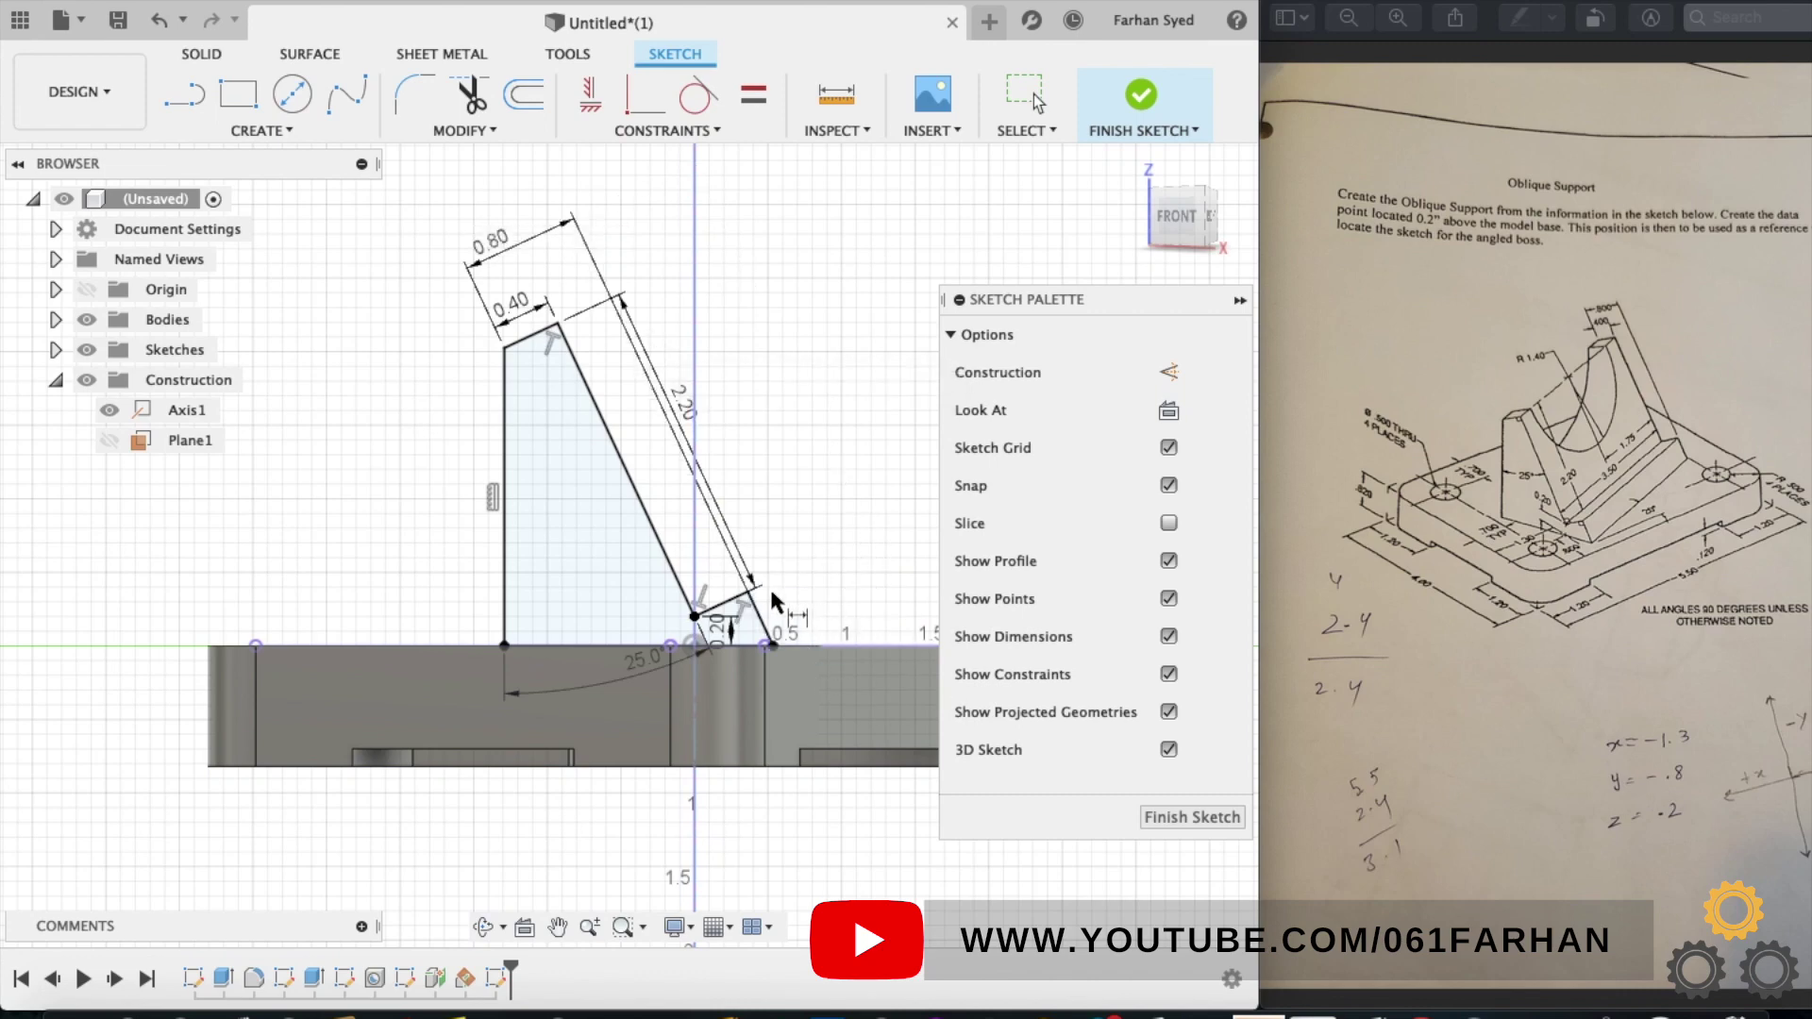
key("Escape")
scroll(726, 396, "up", 3)
scroll(699, 424, "down", 10)
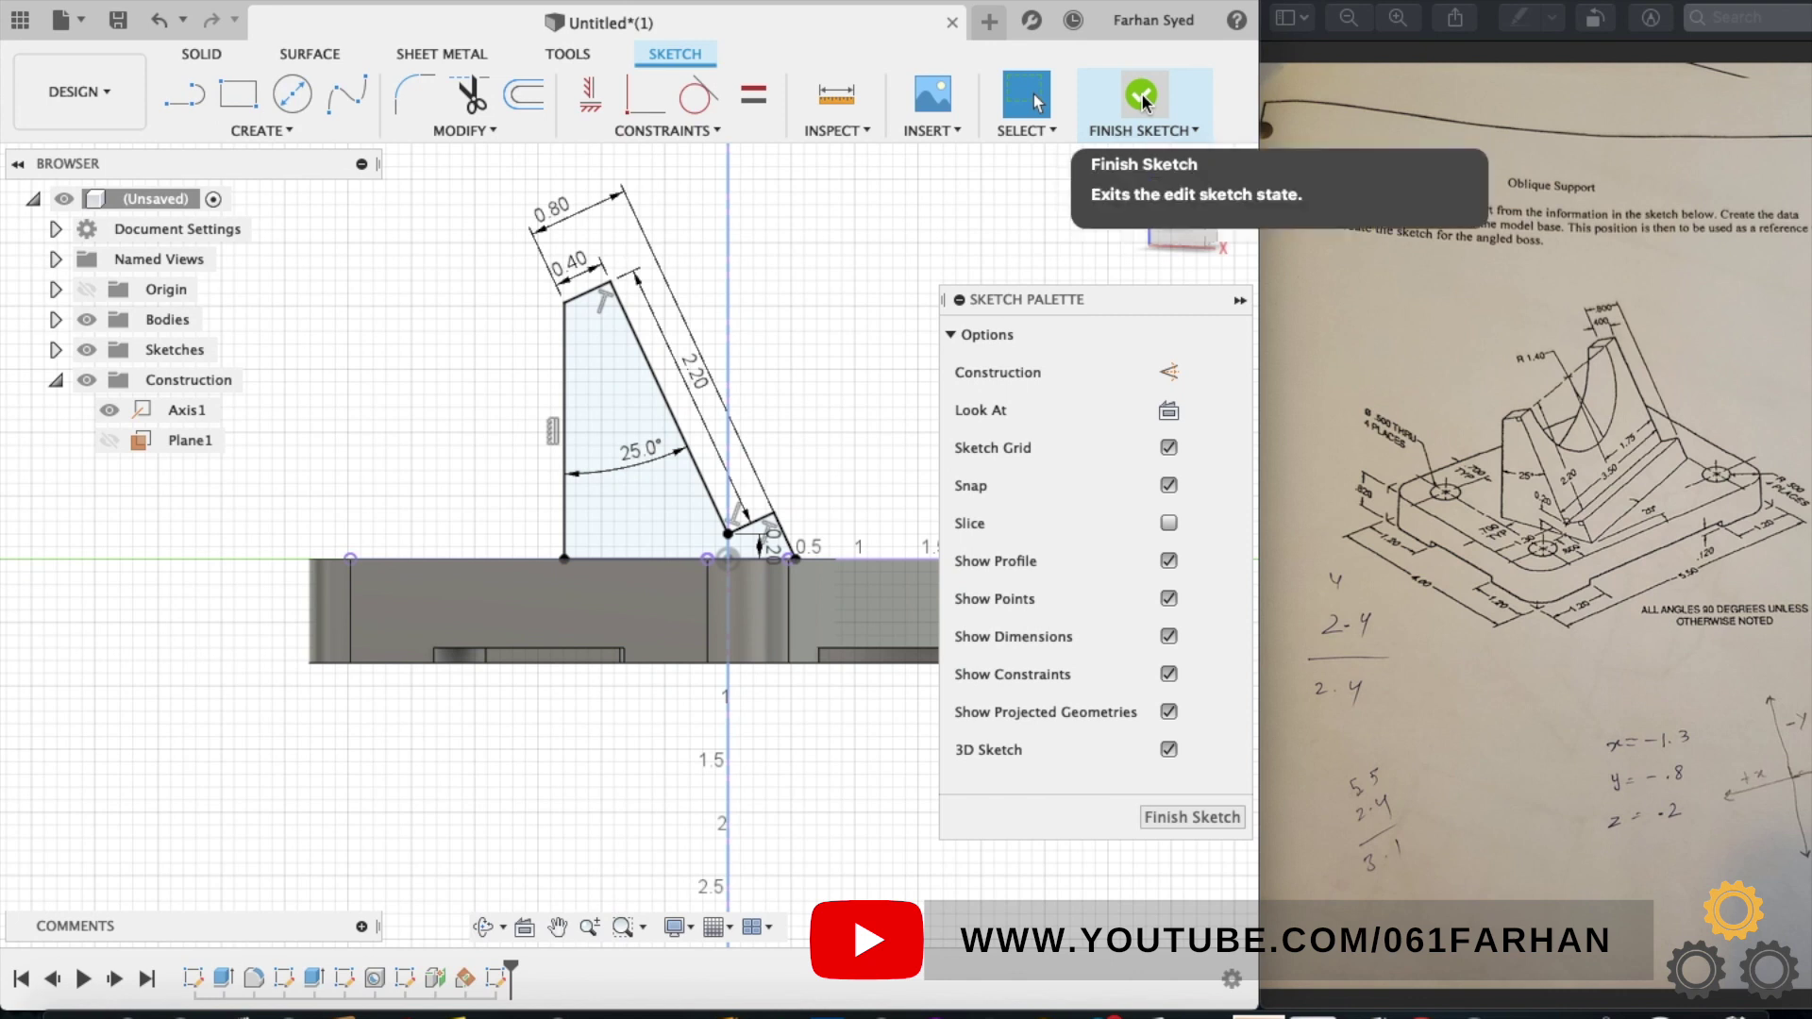
- Finish the boss profile sketch and extrude both profile regions 3.5 in across the base plate, joined to it
left_click(1141, 92)
left_click(238, 95)
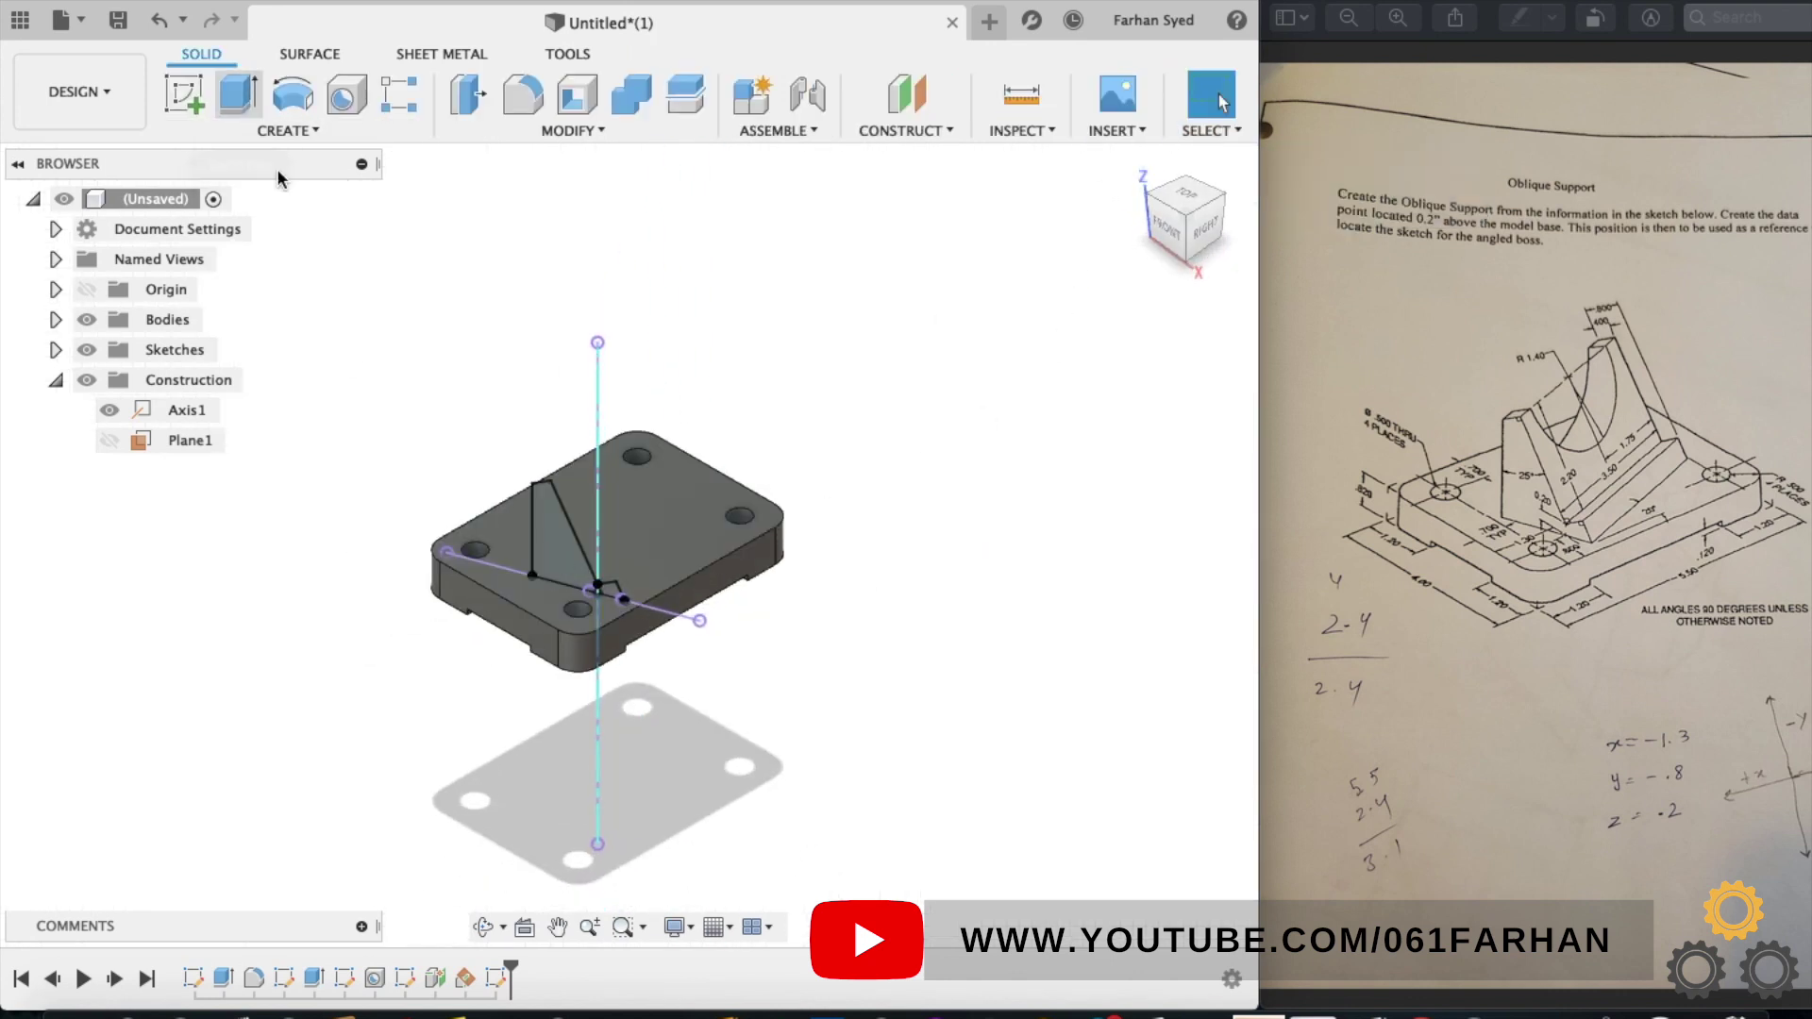
scroll(558, 564, "up", 3)
left_click(558, 563)
left_click(629, 615)
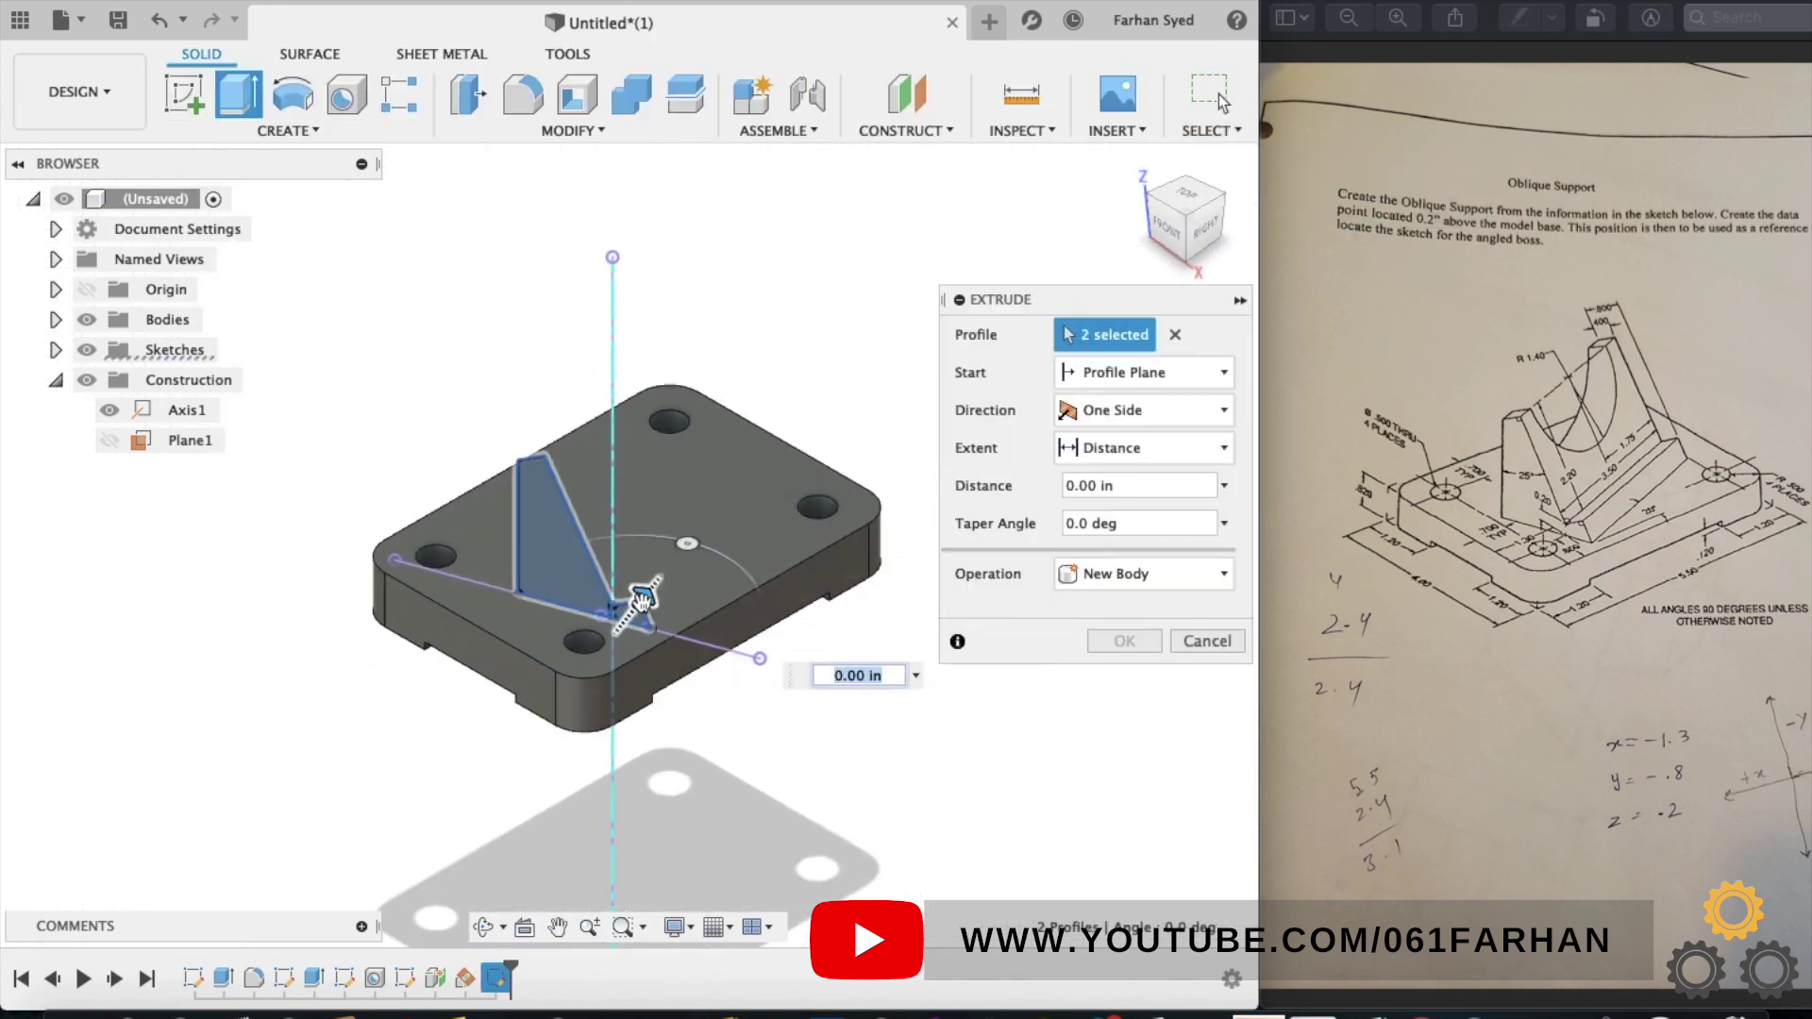
left_click_drag(638, 595, 742, 462)
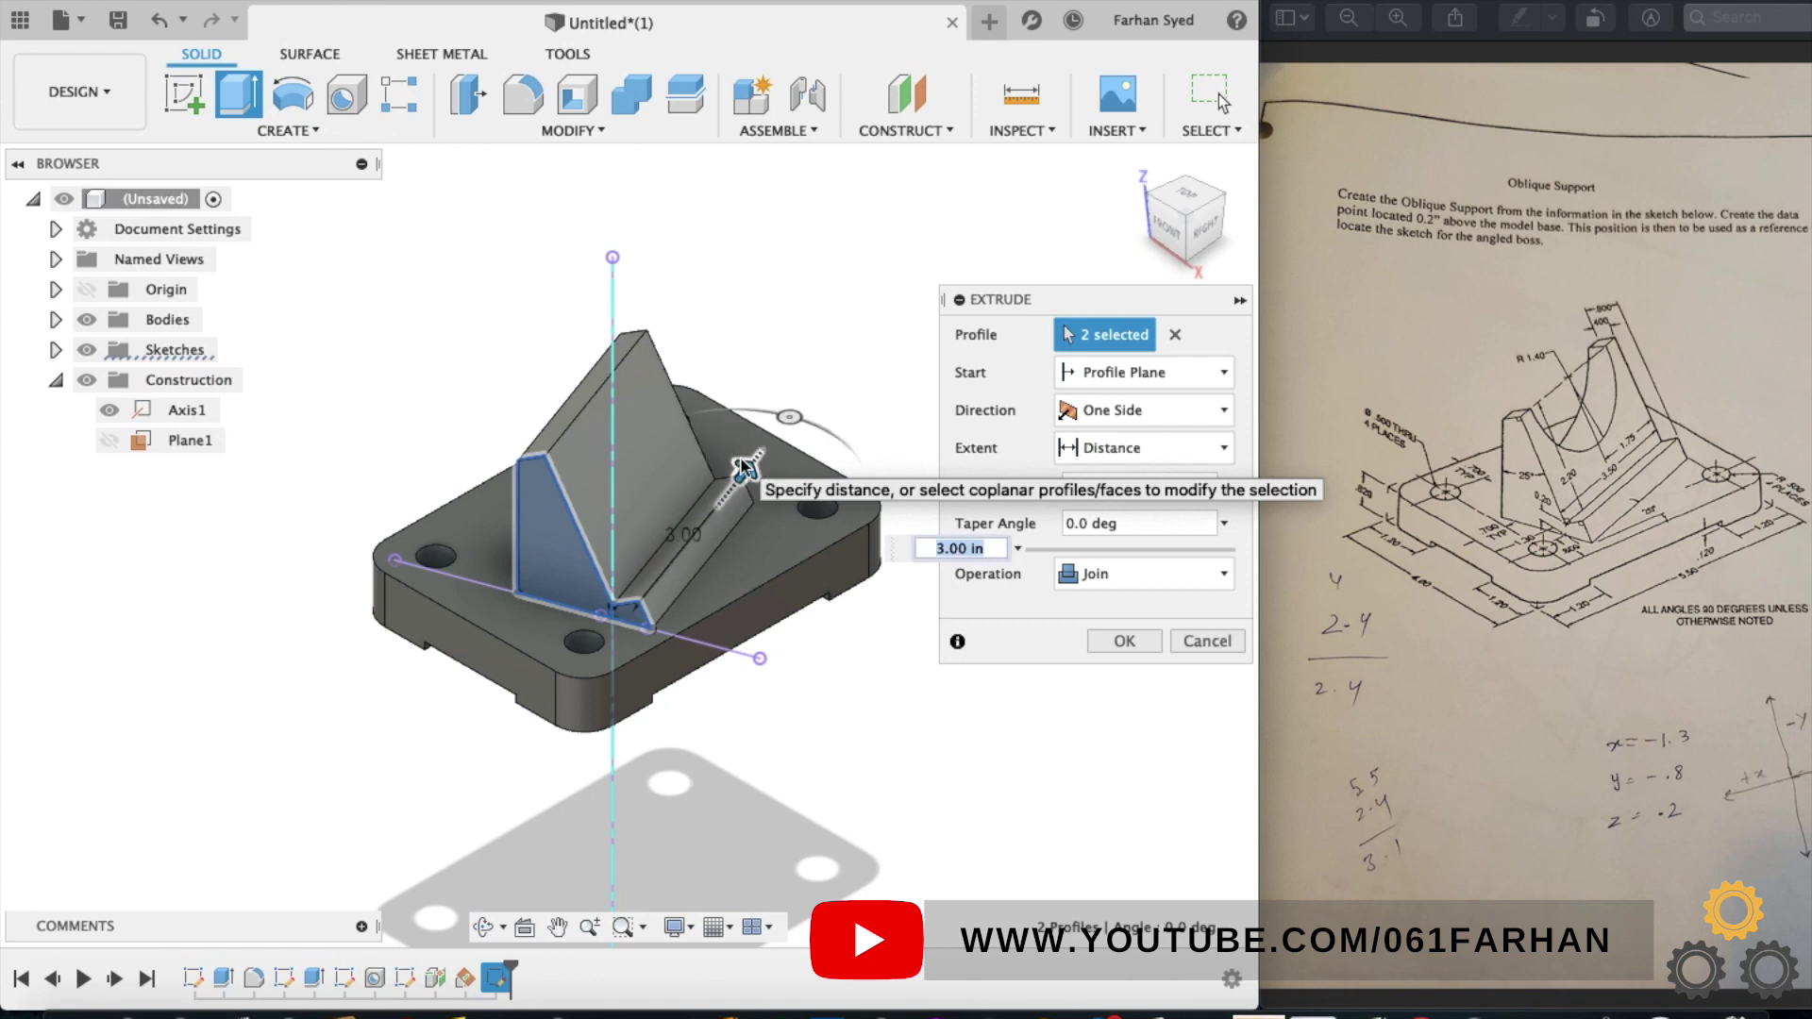
key("Return")
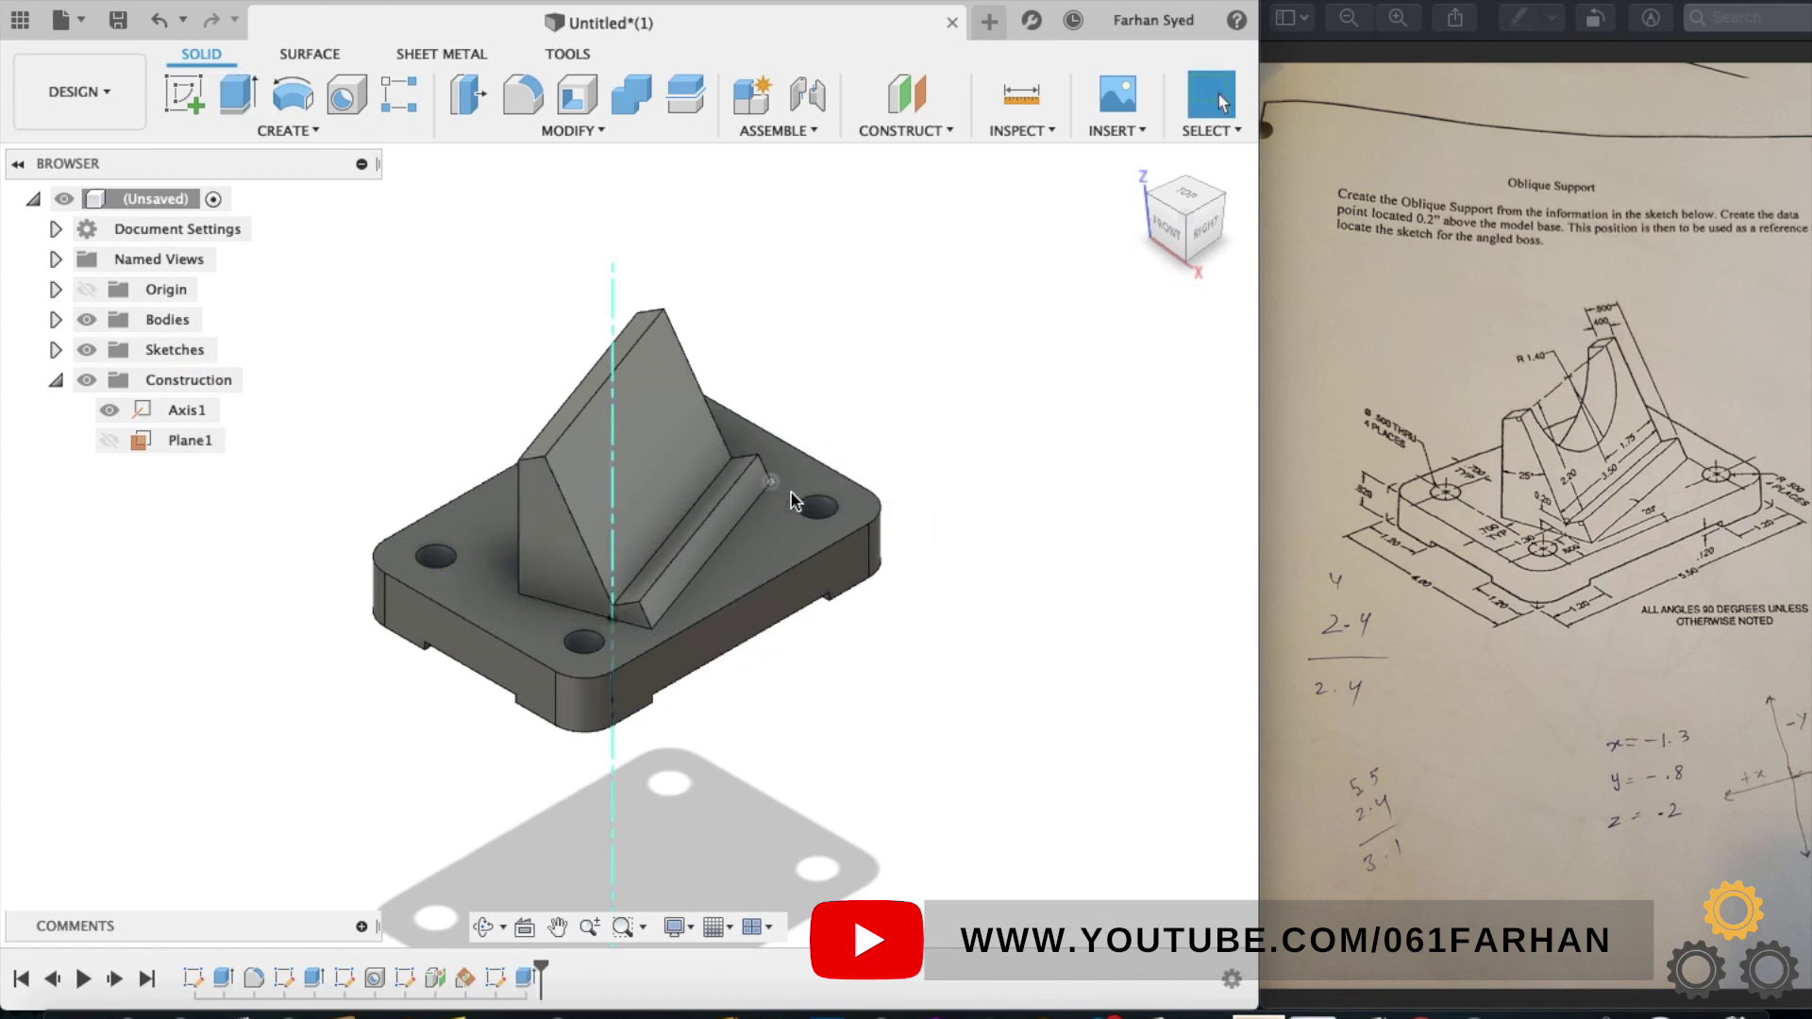
- Start a sketch on the boss's large slanted face and draw a circle centred on the midpoint of its top edge
left_click(650, 442)
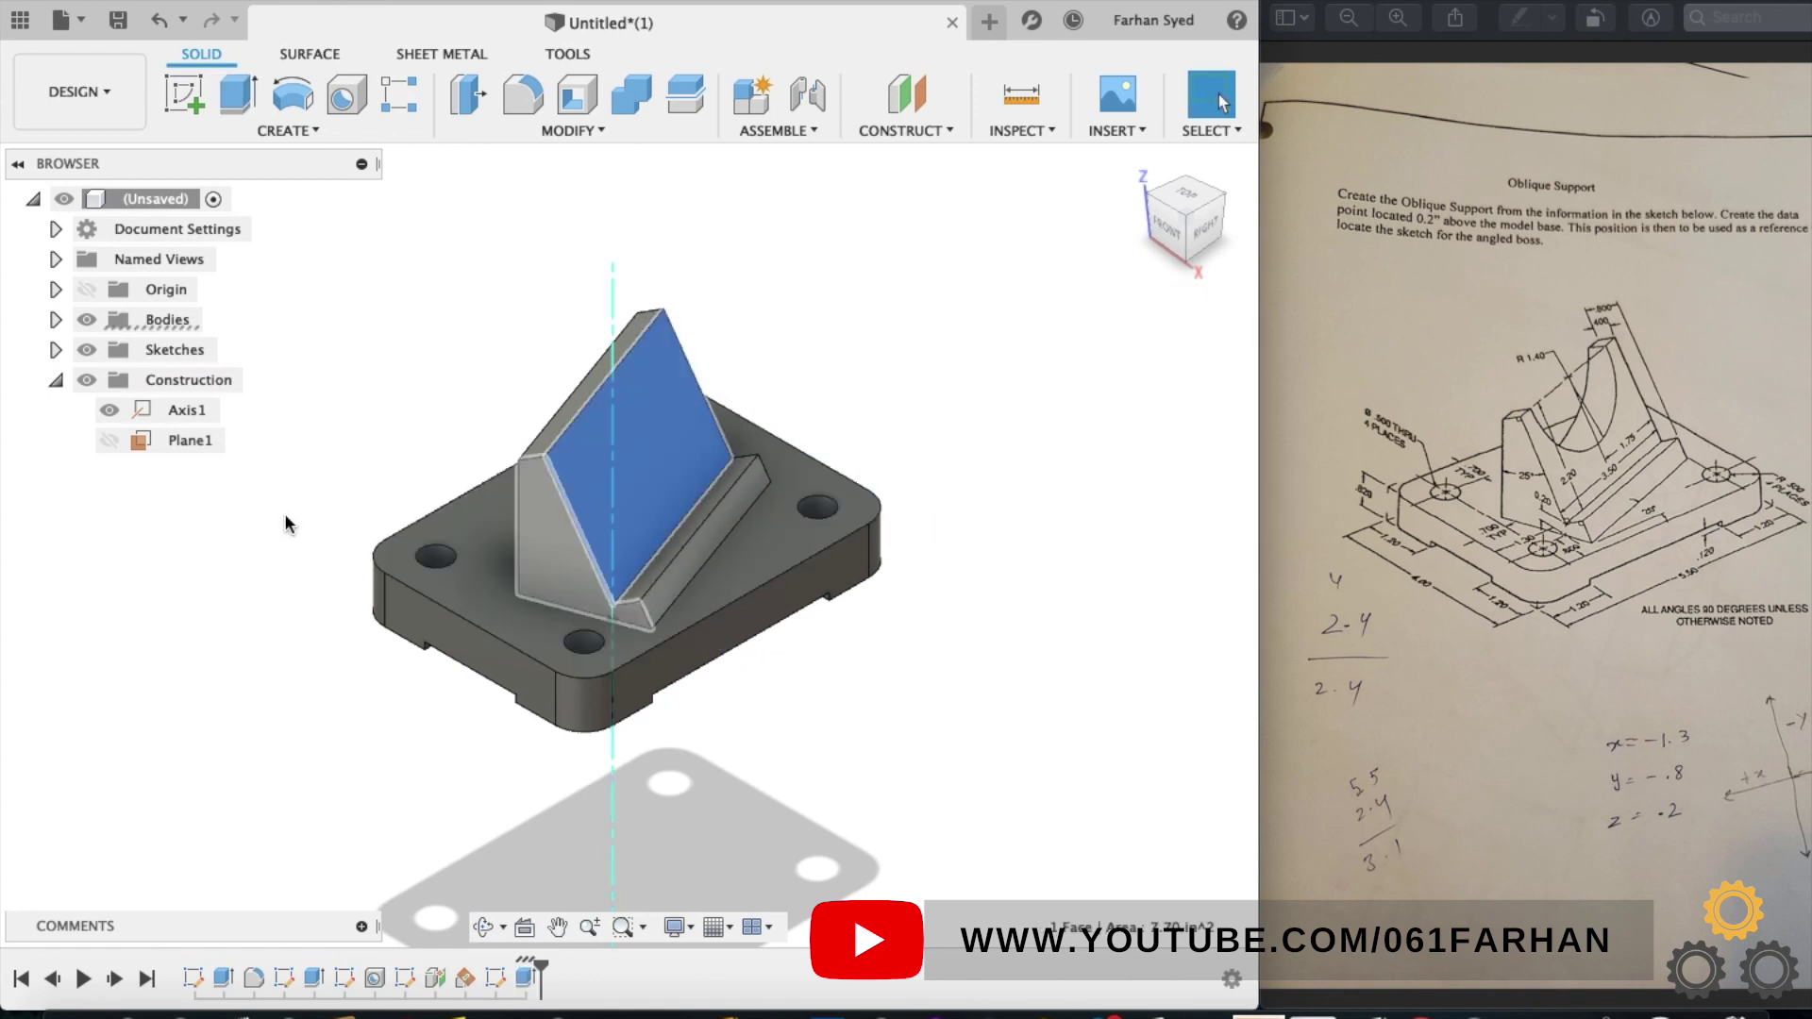
left_click(178, 100)
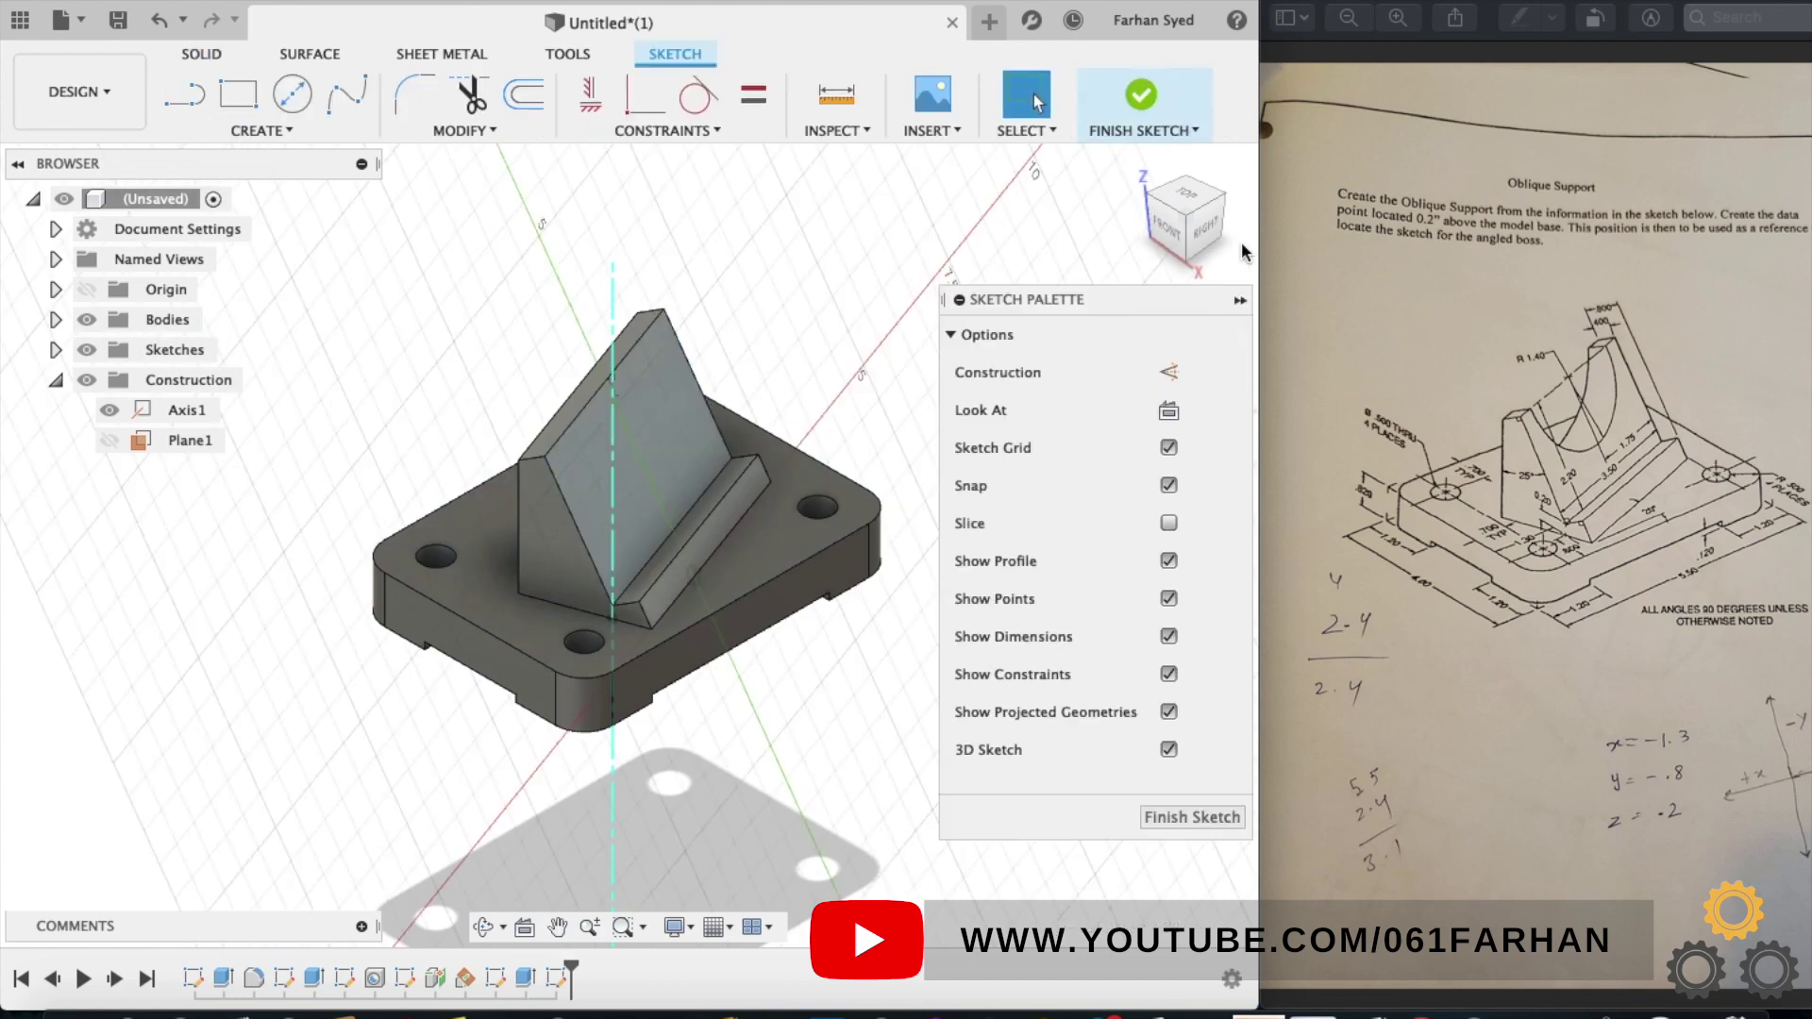
left_click(526, 932)
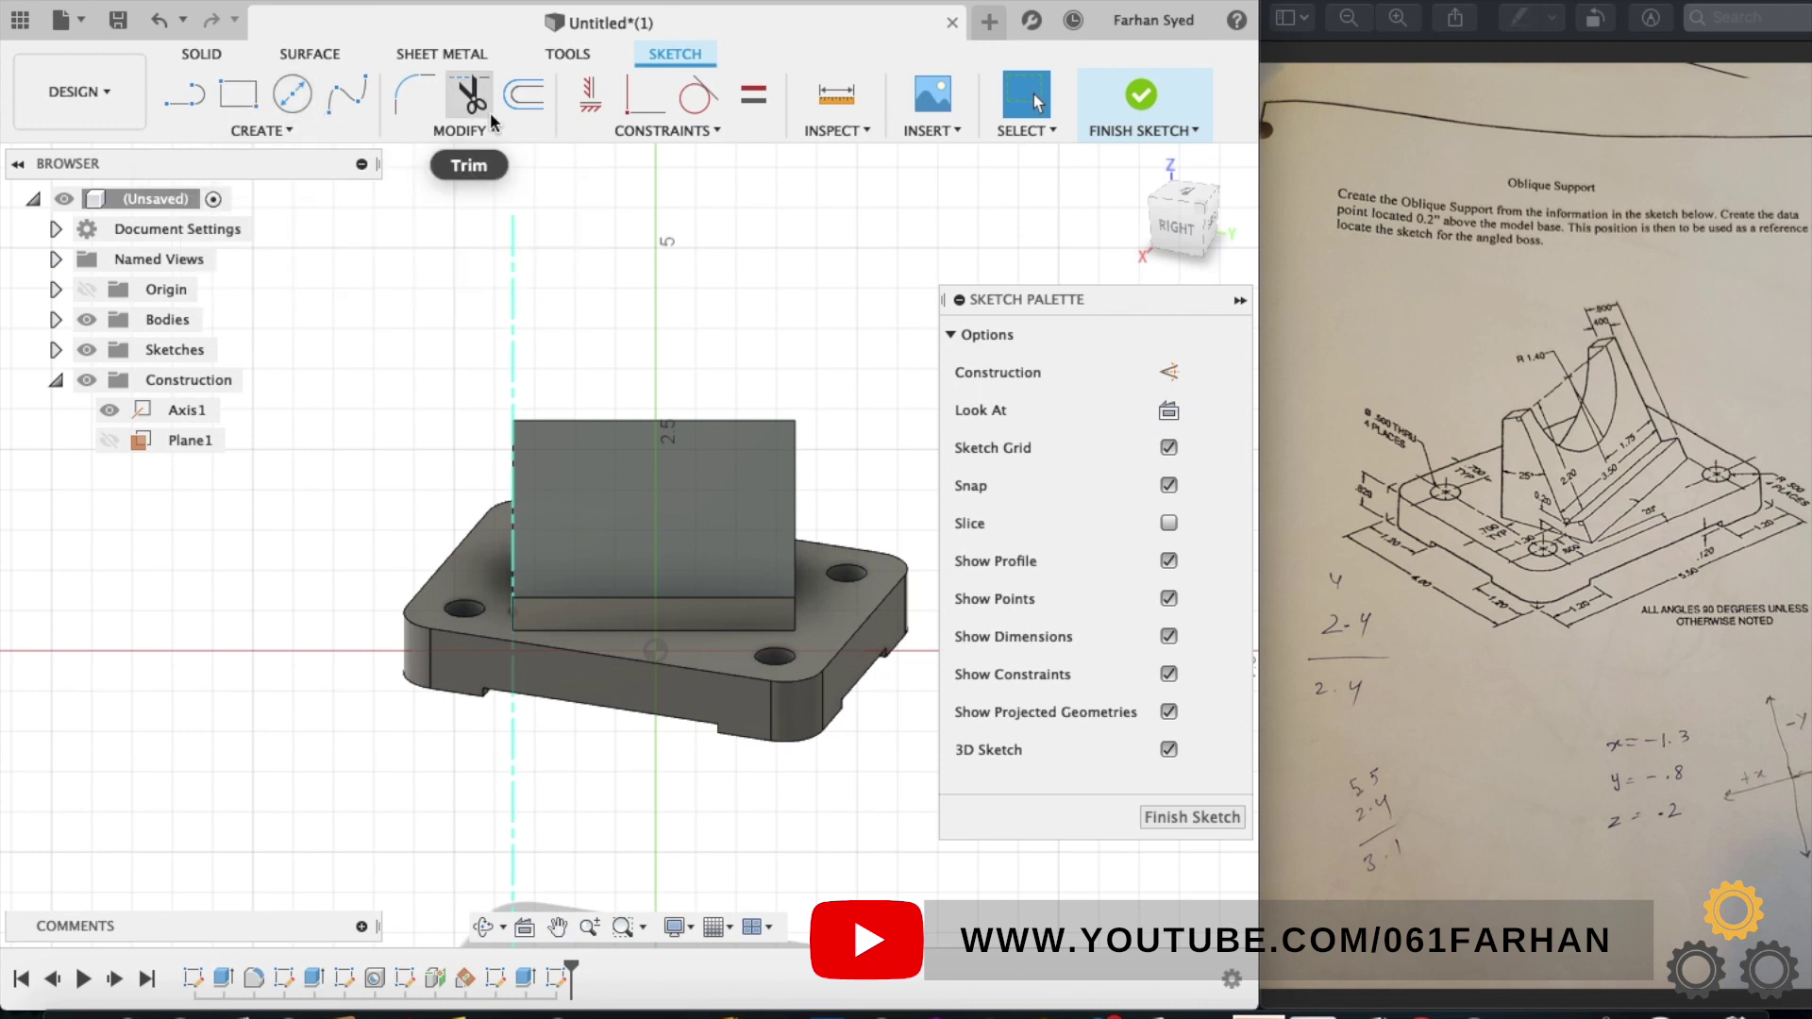
left_click(291, 93)
left_click(653, 420)
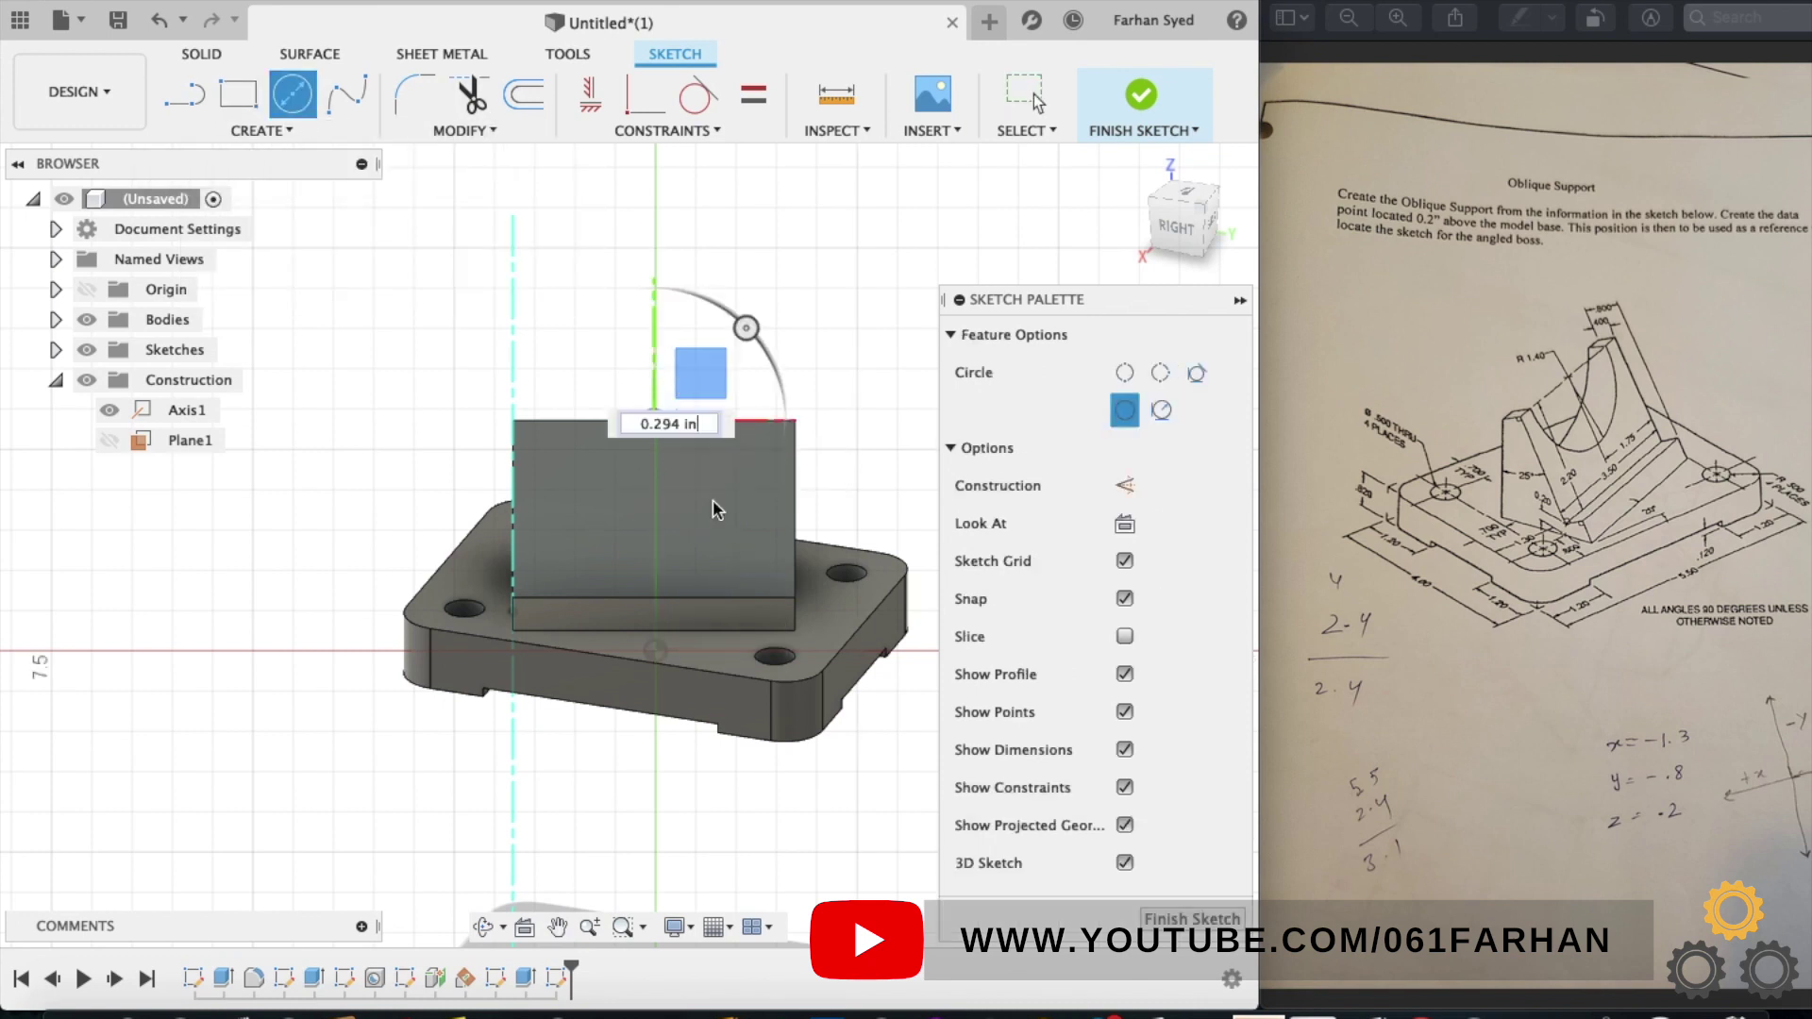
left_click(718, 511)
- Dimension the circle's diameter as 1.4*2 in
key("d")
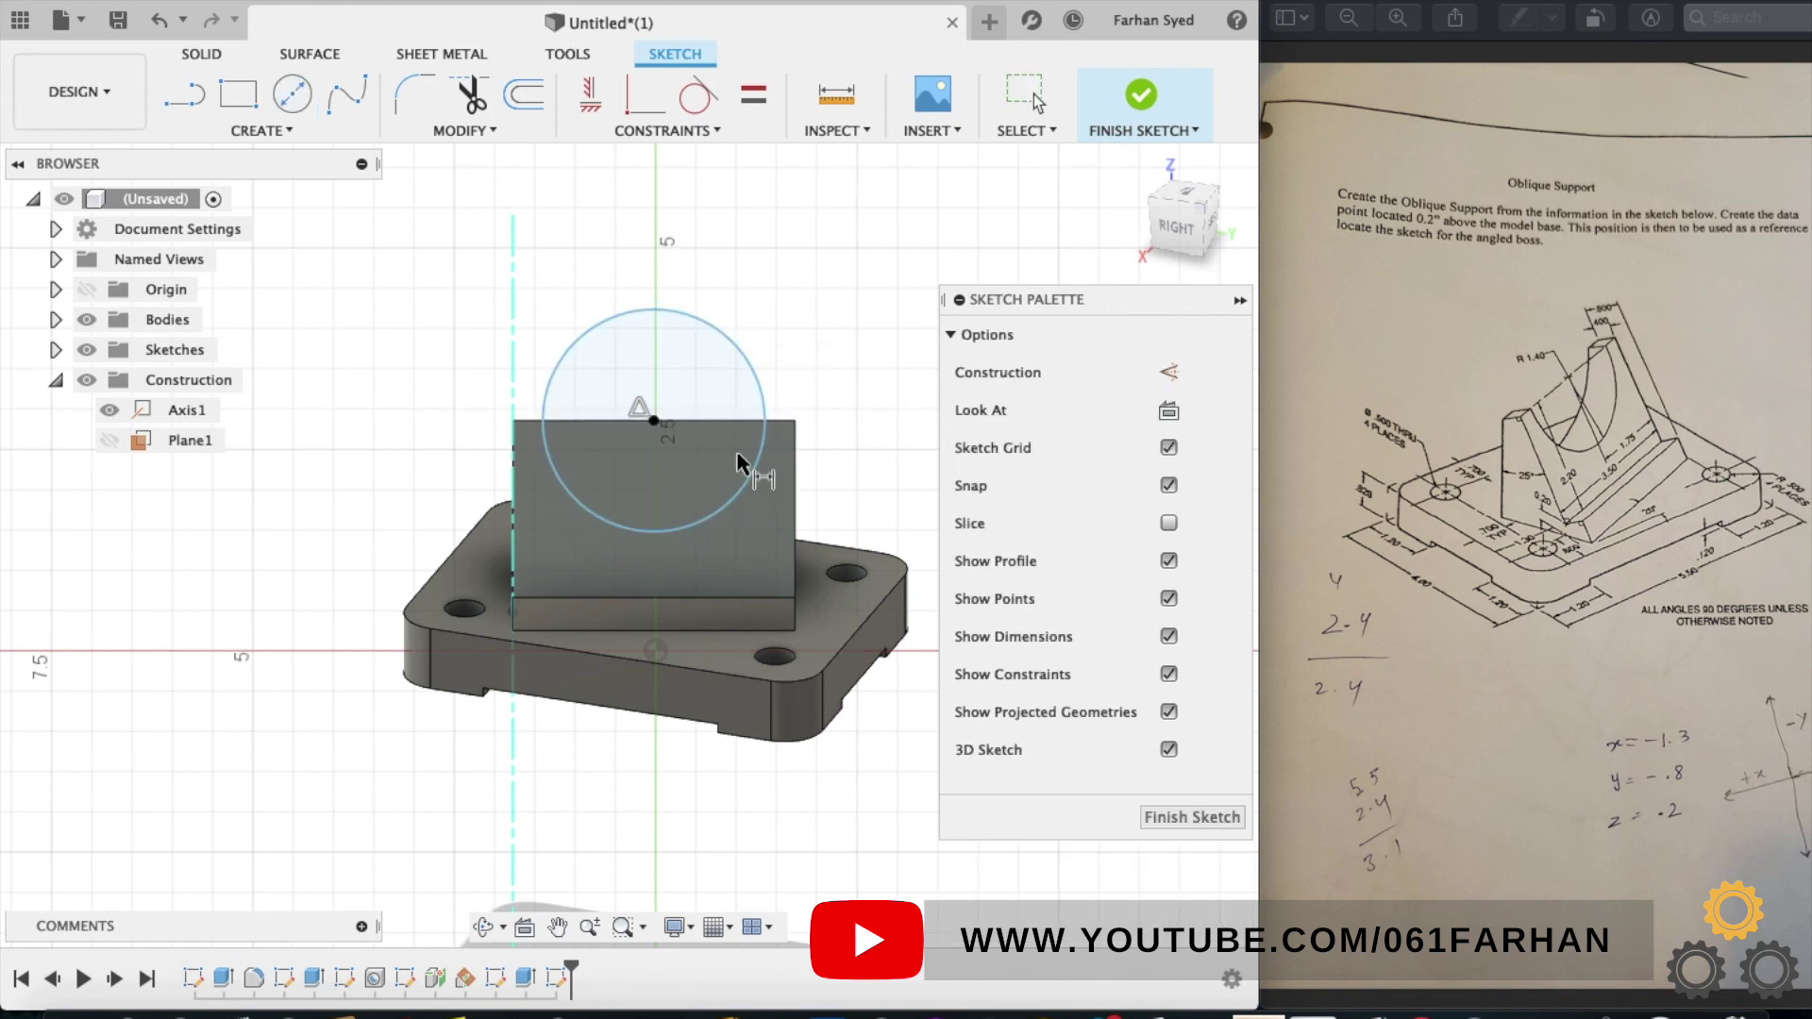
left_click(748, 477)
left_click(821, 303)
type("1")
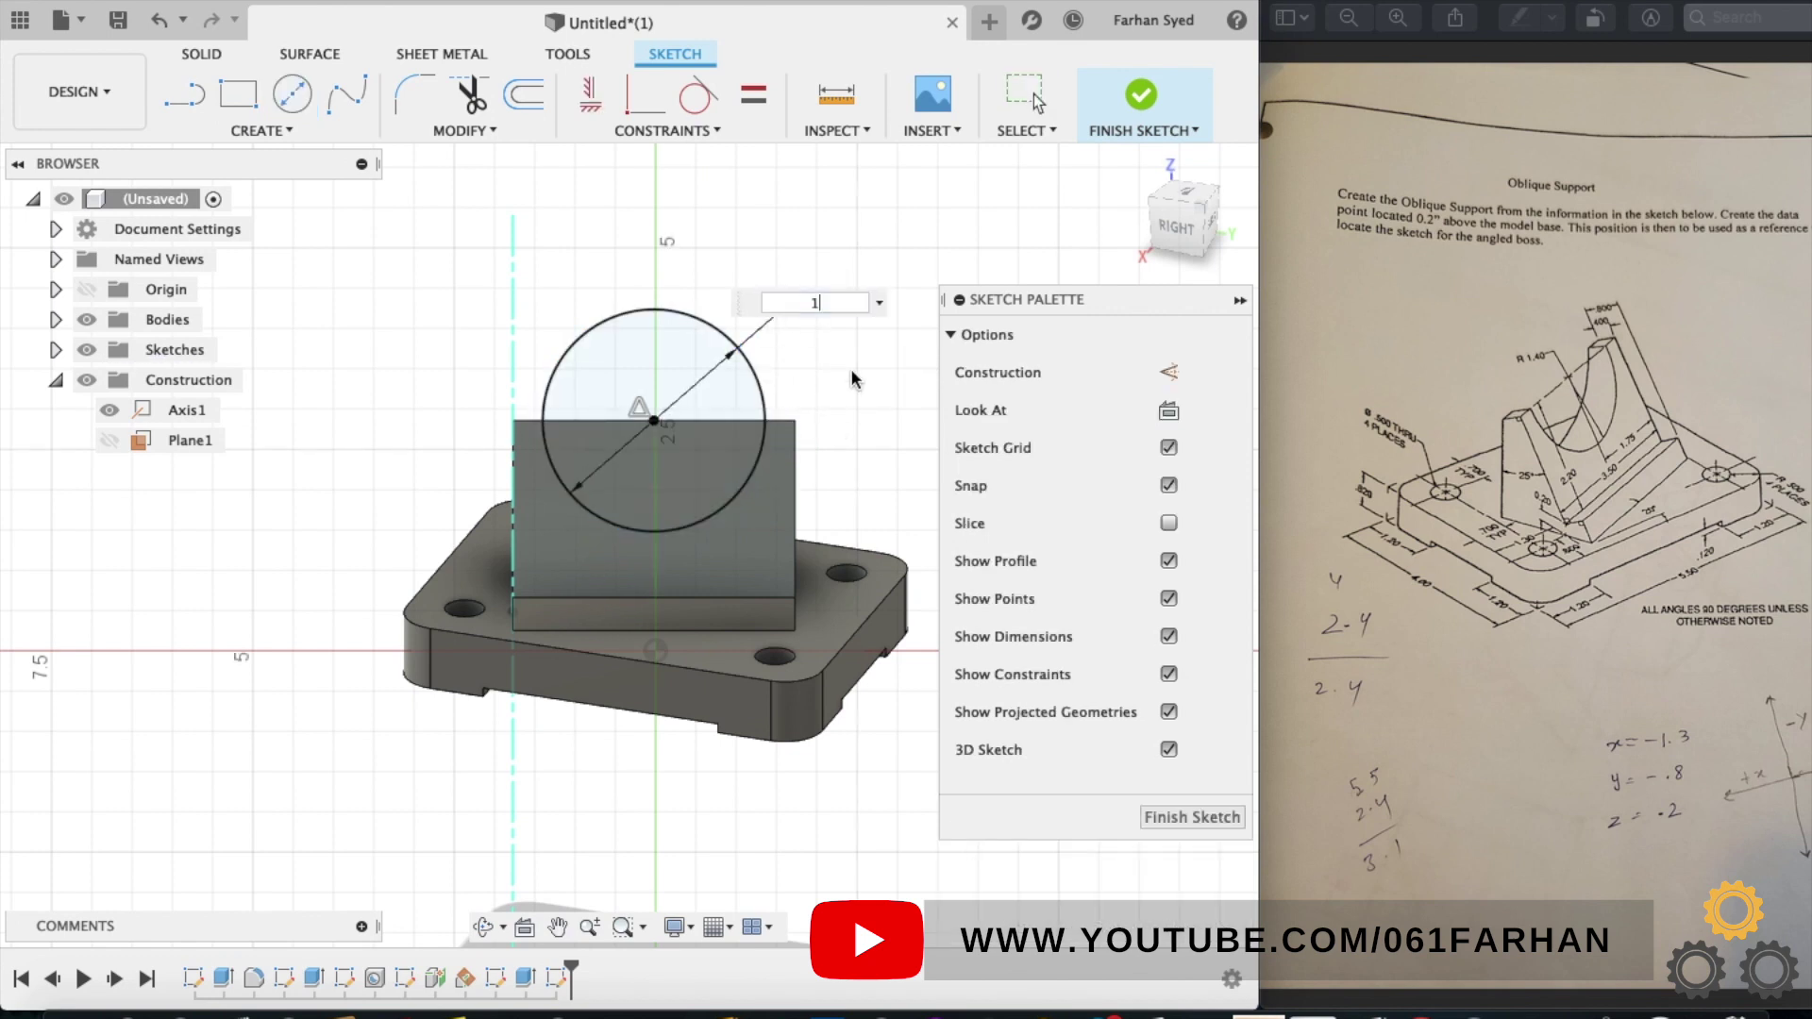
type(".4*2")
key("Return")
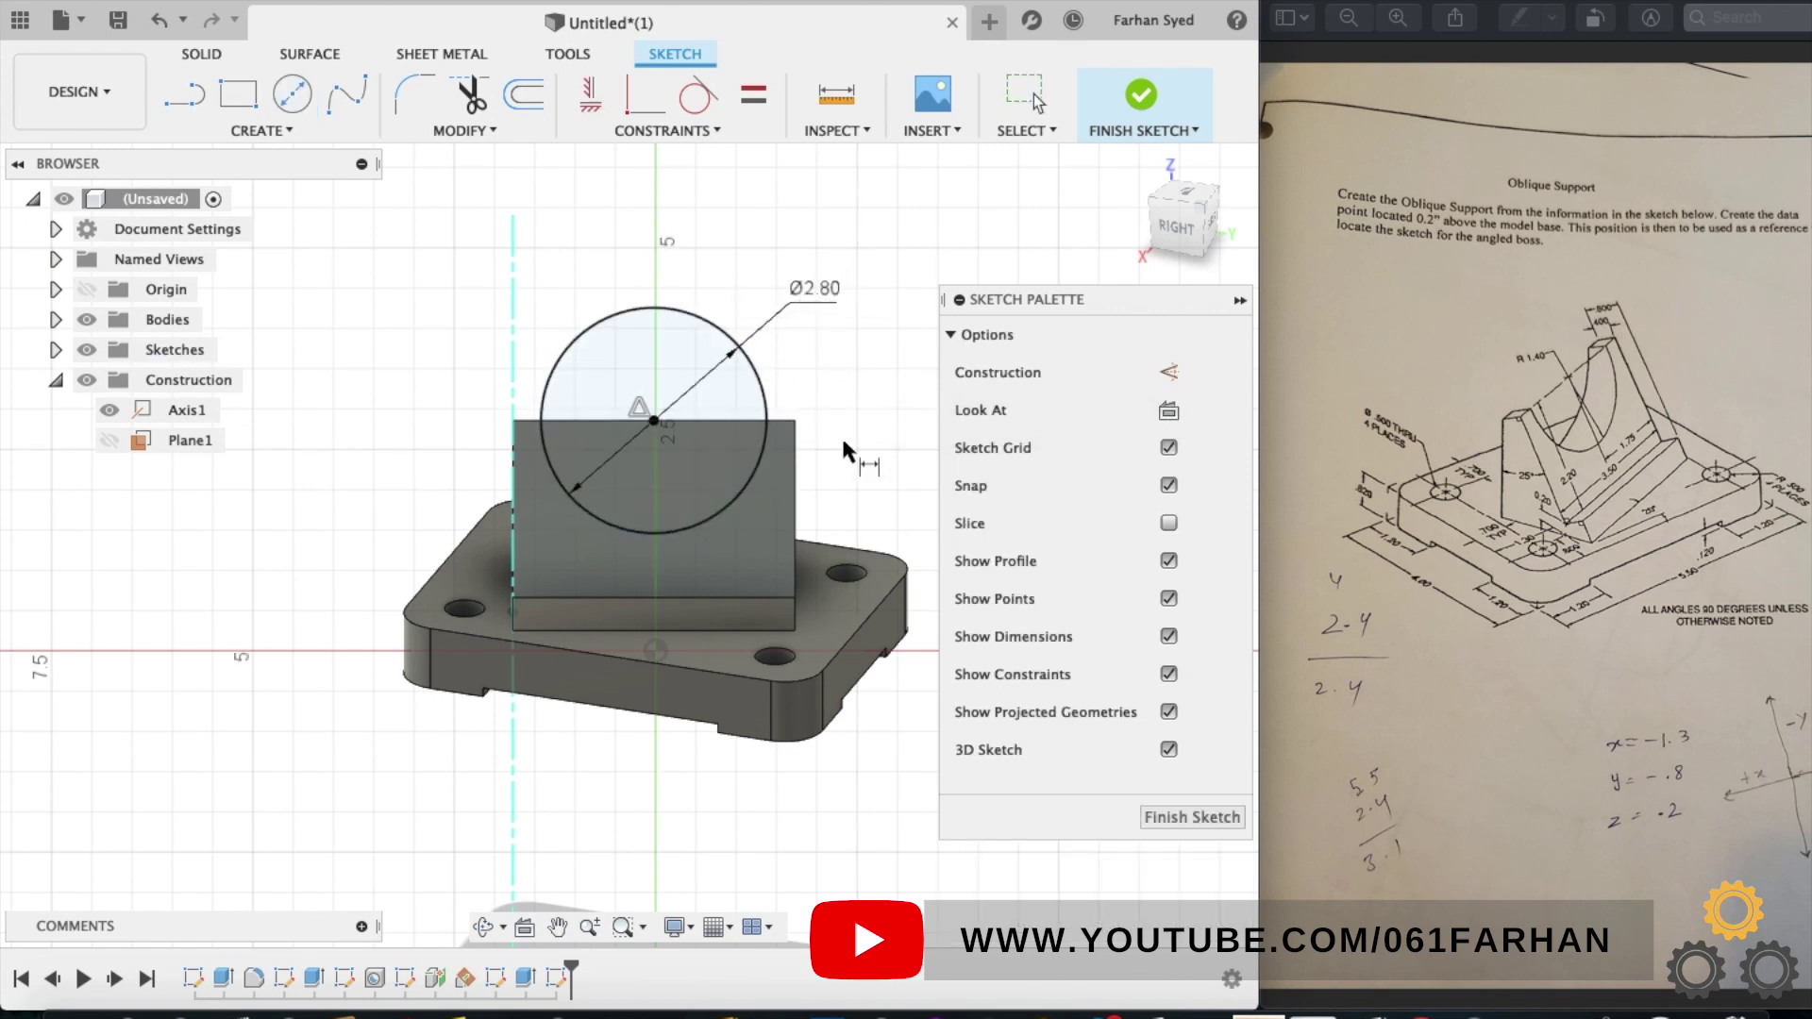
key("Escape")
- Hide the construction axis Axis1 and finish the circle sketch
left_click(110, 410)
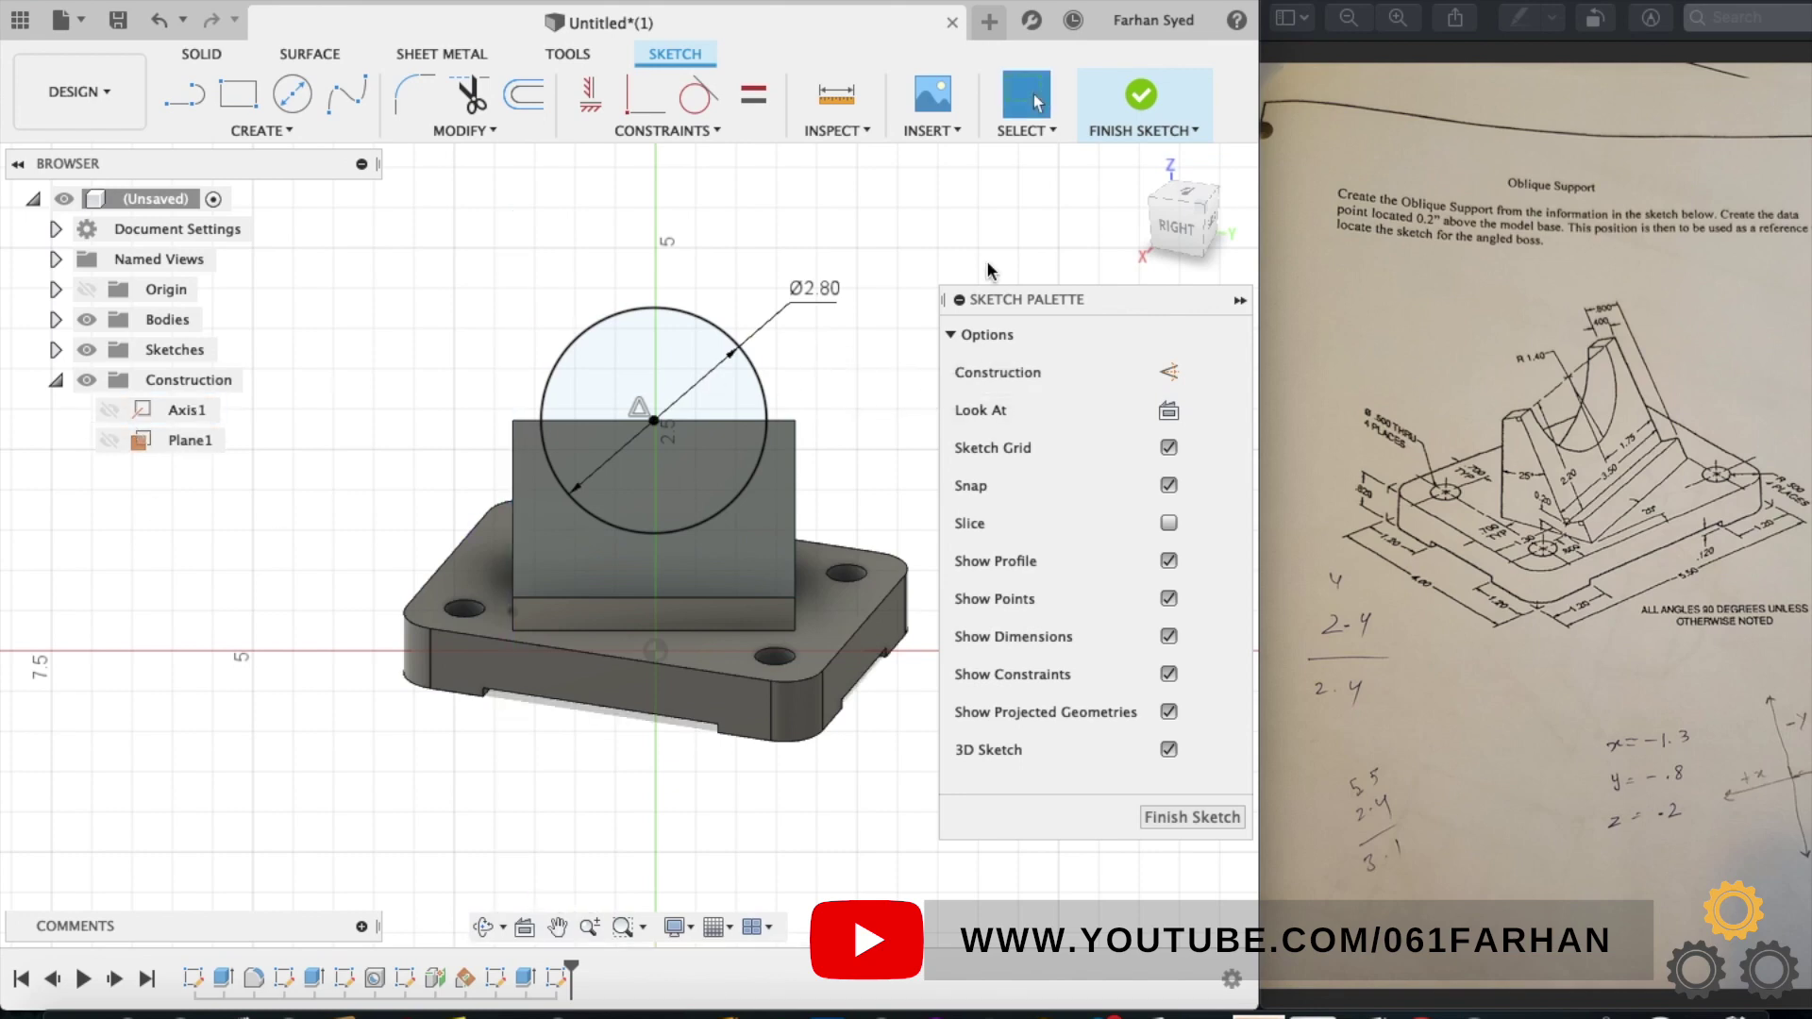
left_click(1136, 166)
left_click(1140, 94)
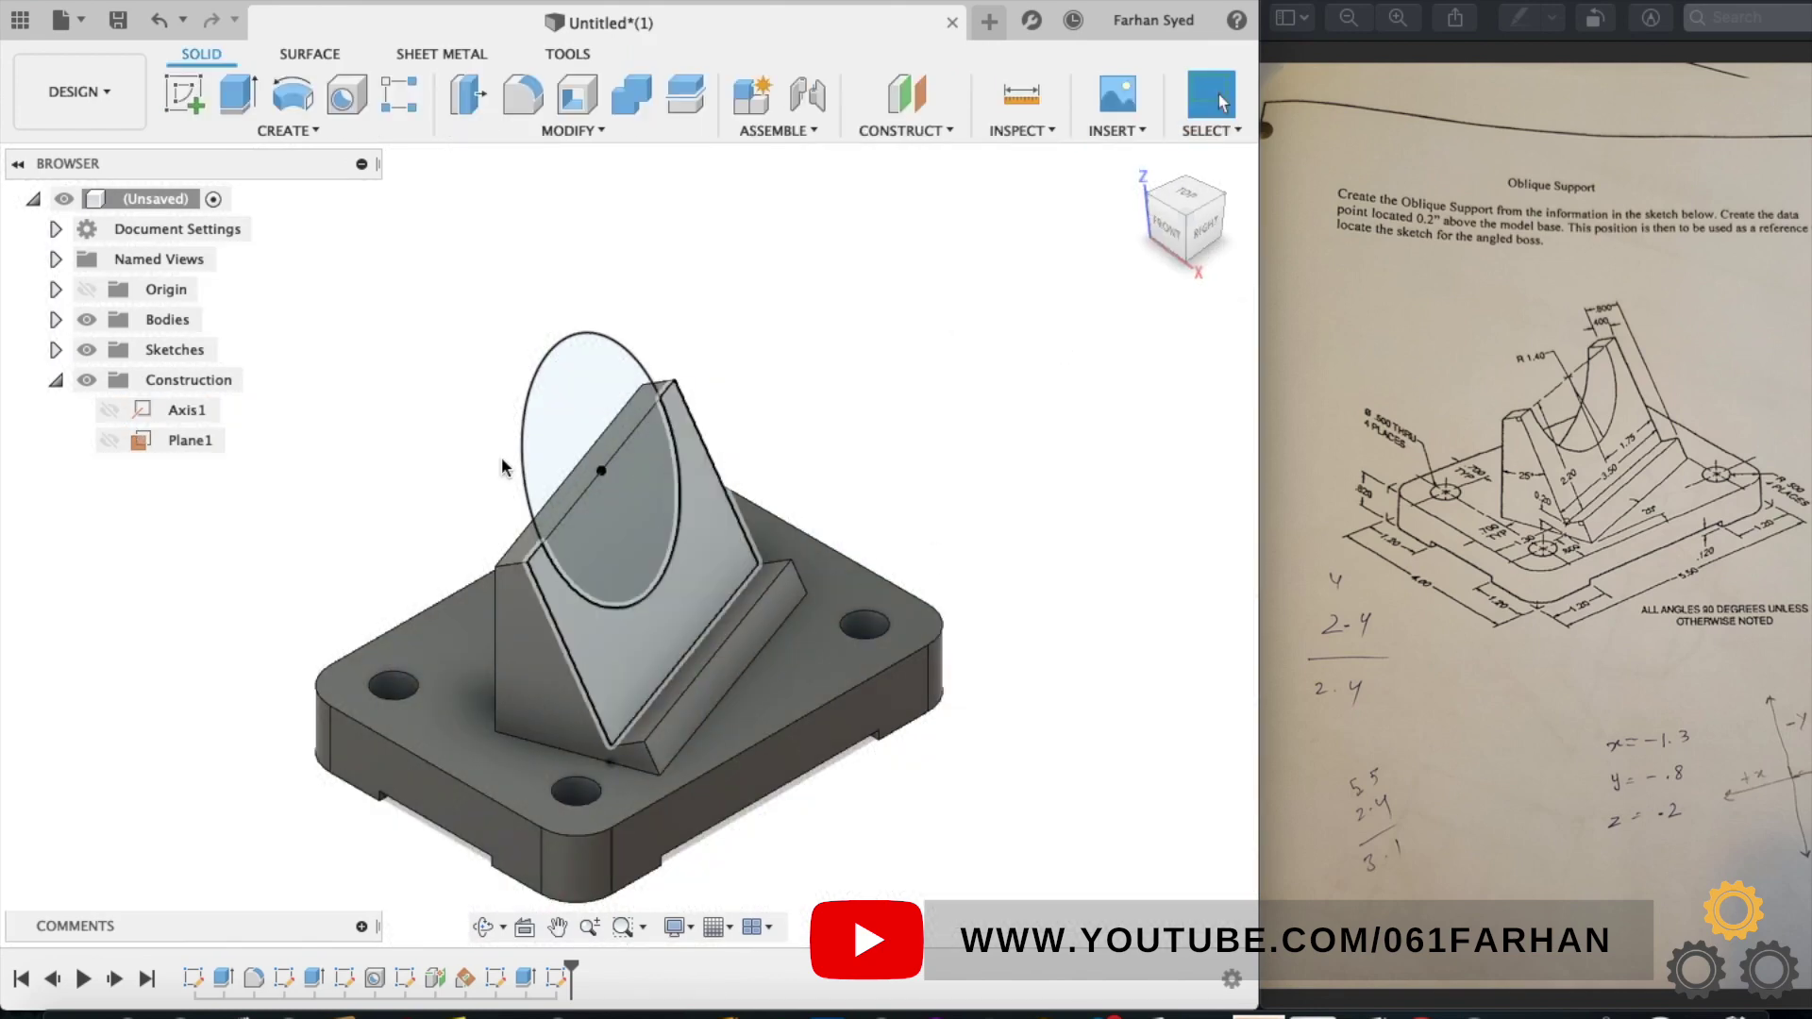
- Cut the lower circle region through the boss with an Extrude whose extent is To Object, ending at the boss's vertical back face
left_click(230, 106)
left_click(595, 540)
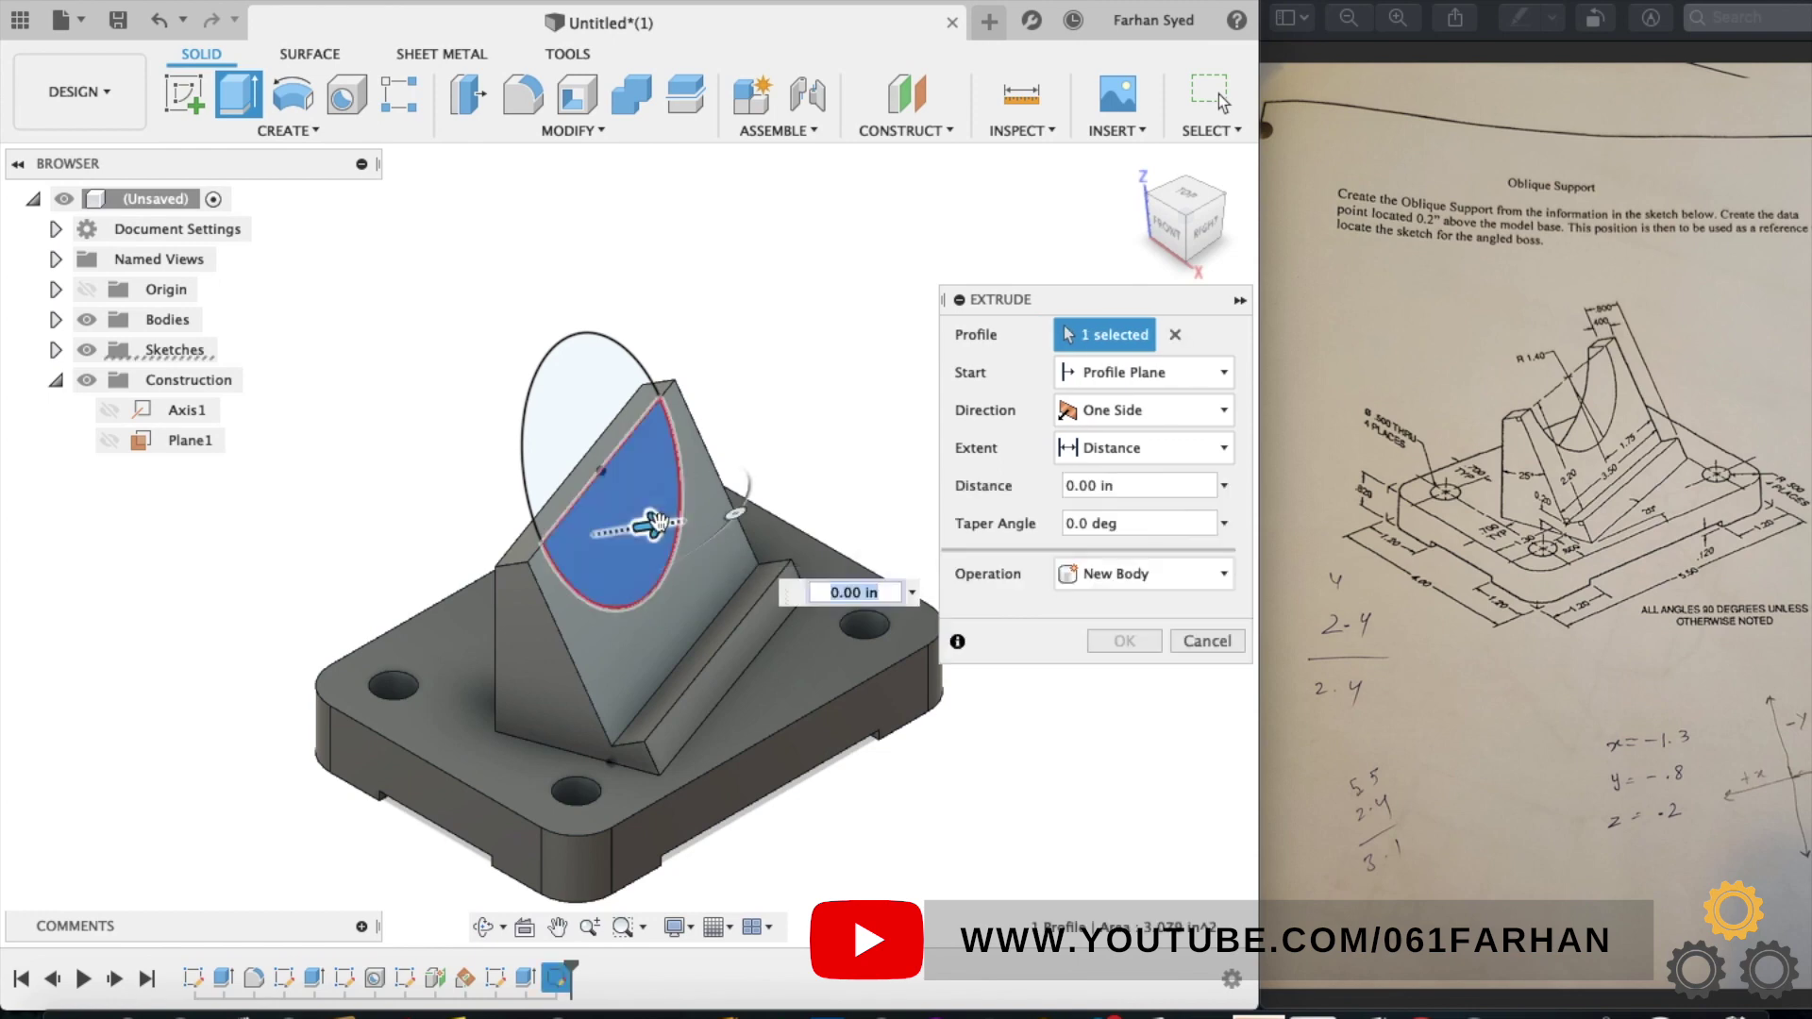
left_click_drag(653, 521, 587, 532)
left_click(1129, 457)
left_click(1136, 506)
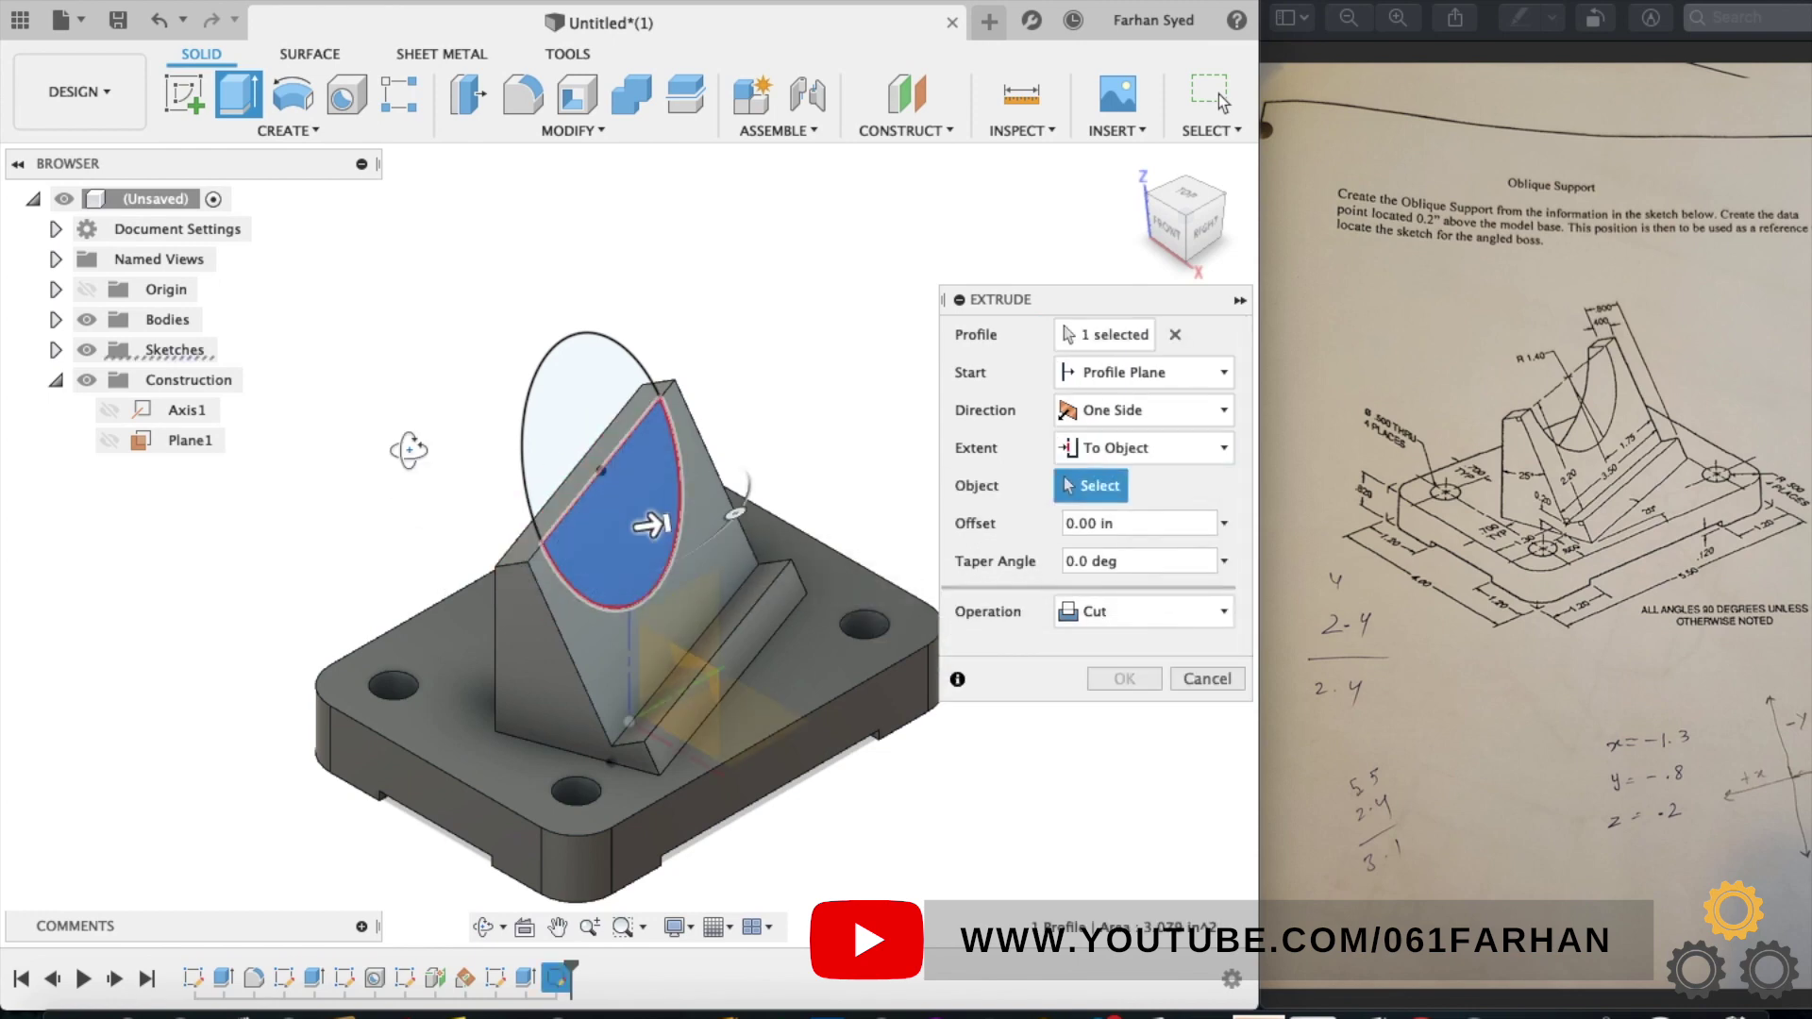
middle_click_drag(409, 450, 547, 445, "shift")
left_click(570, 585)
left_click(1124, 792)
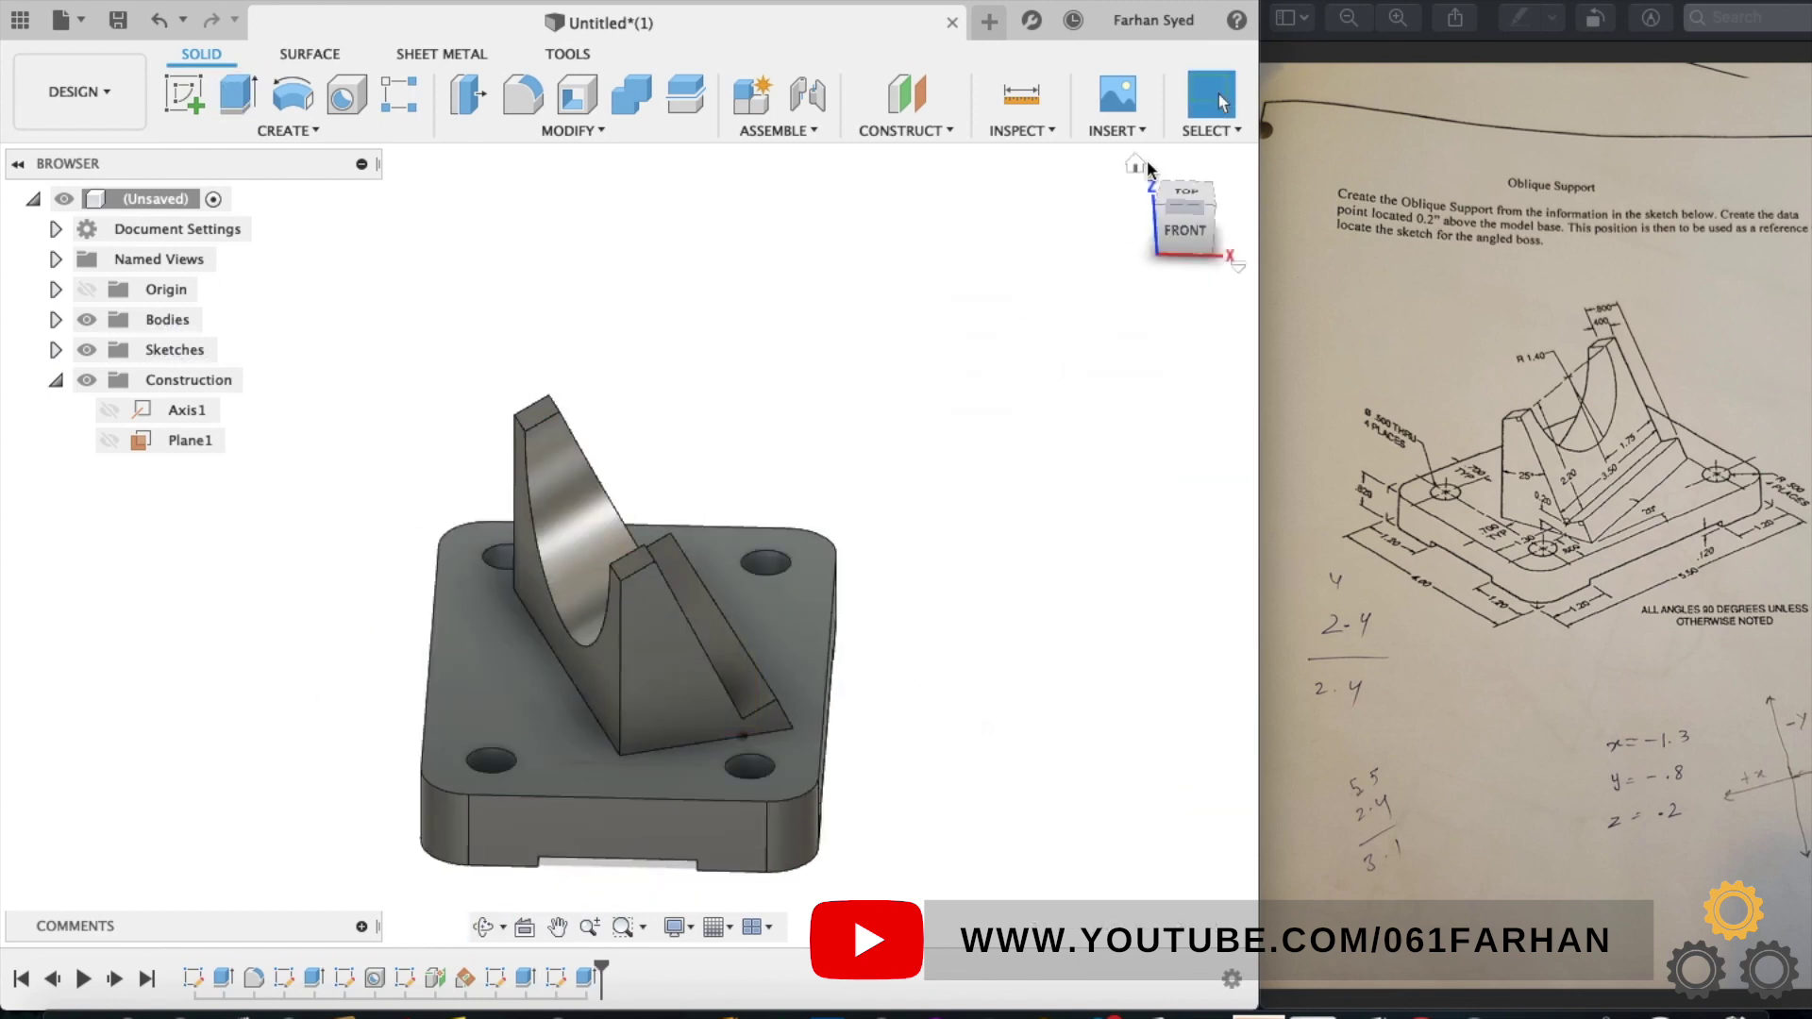
left_click(1135, 167)
middle_click_drag(1085, 454, 1031, 416, "shift")
left_click(1141, 163)
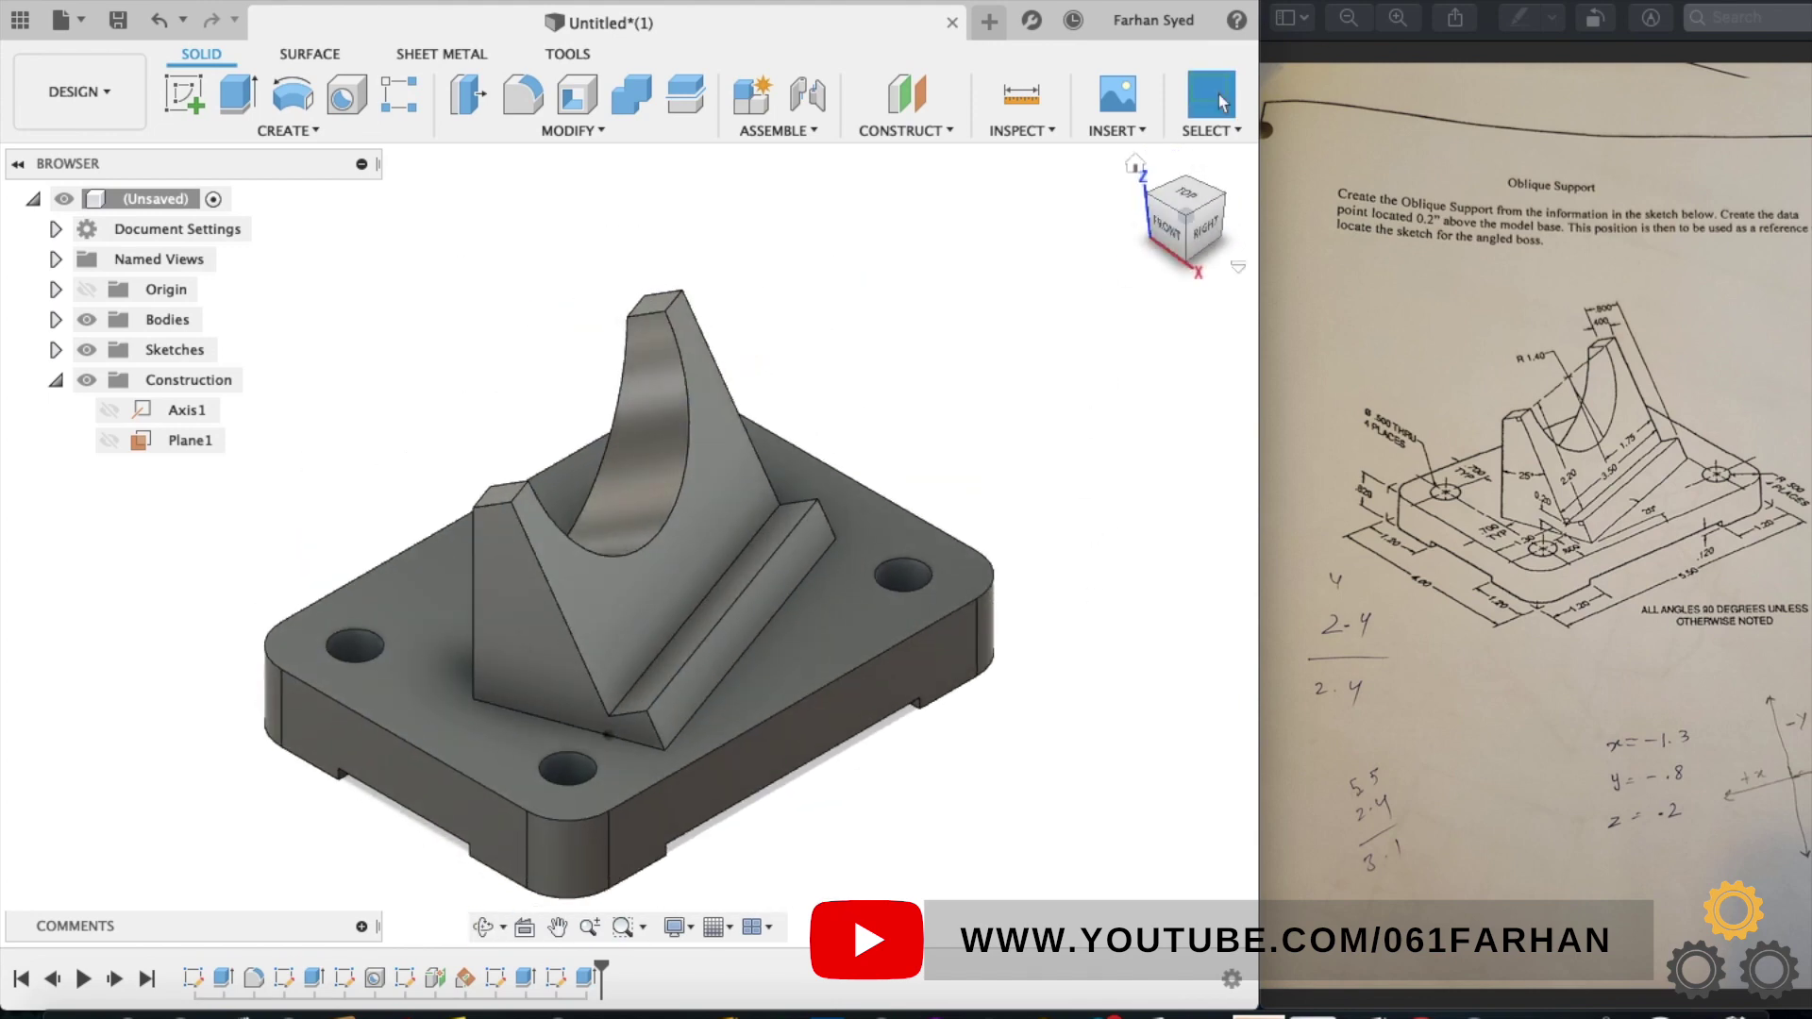